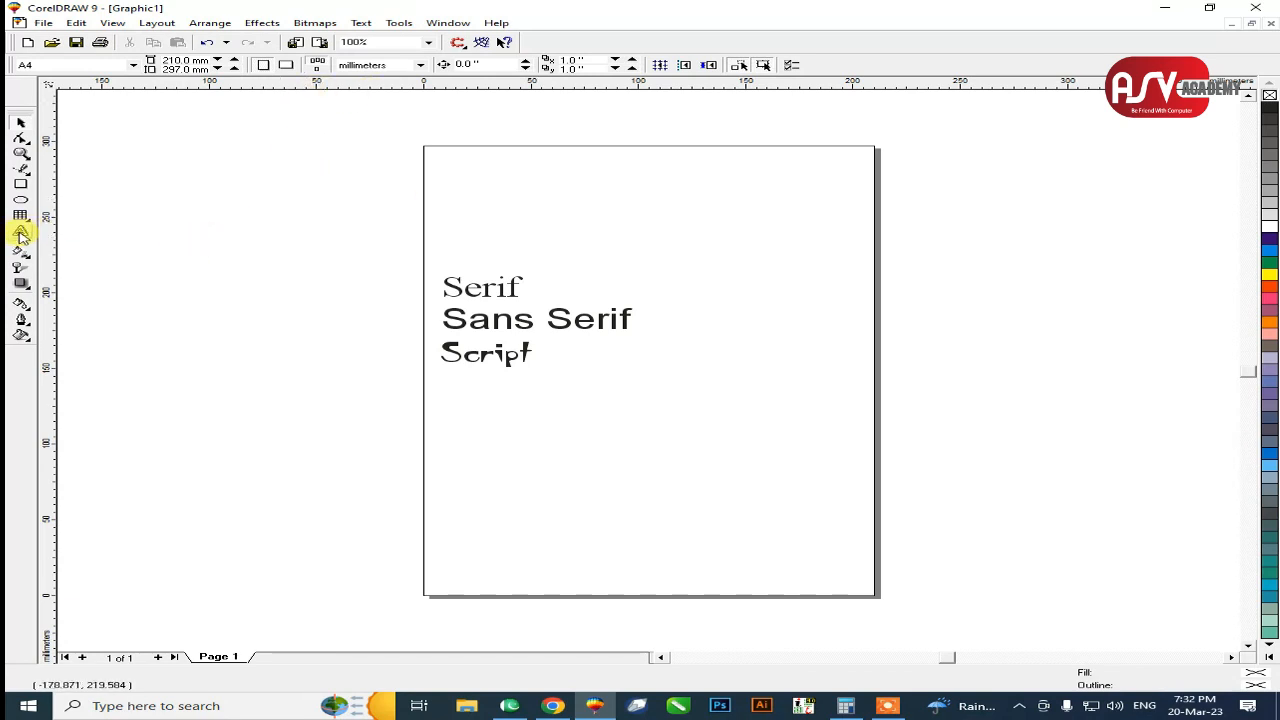
click(359, 24)
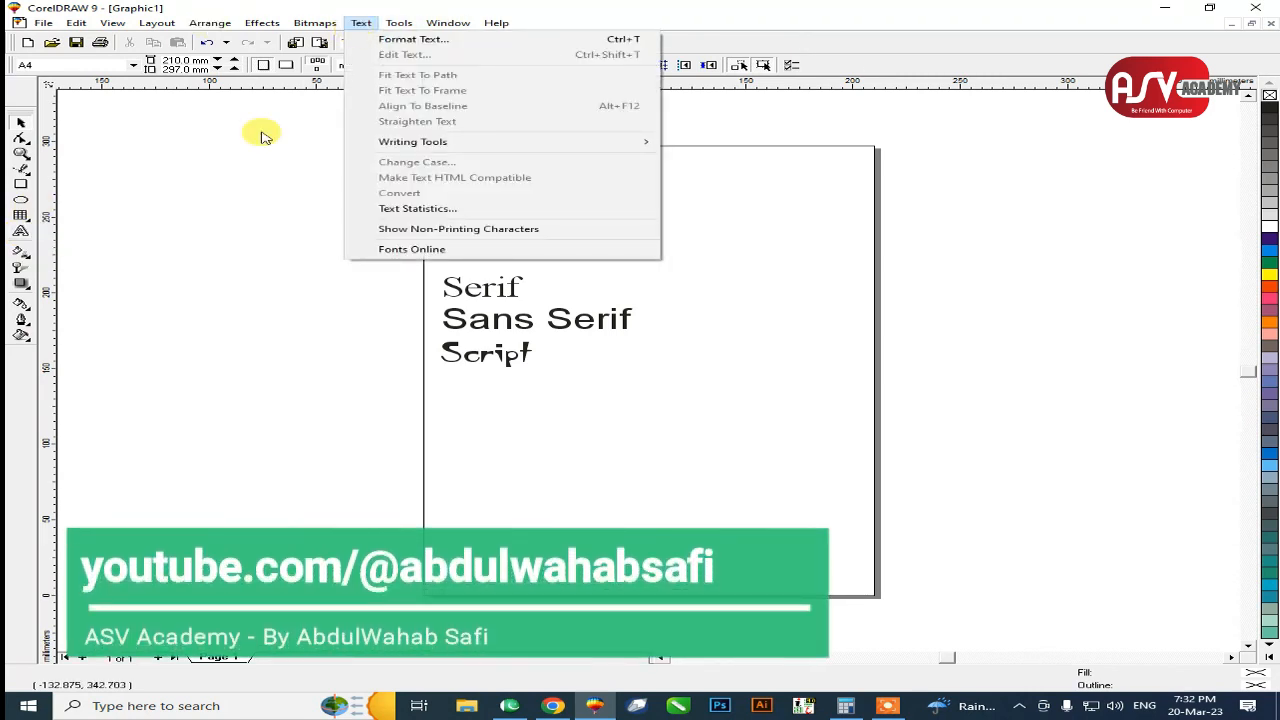
click(235, 200)
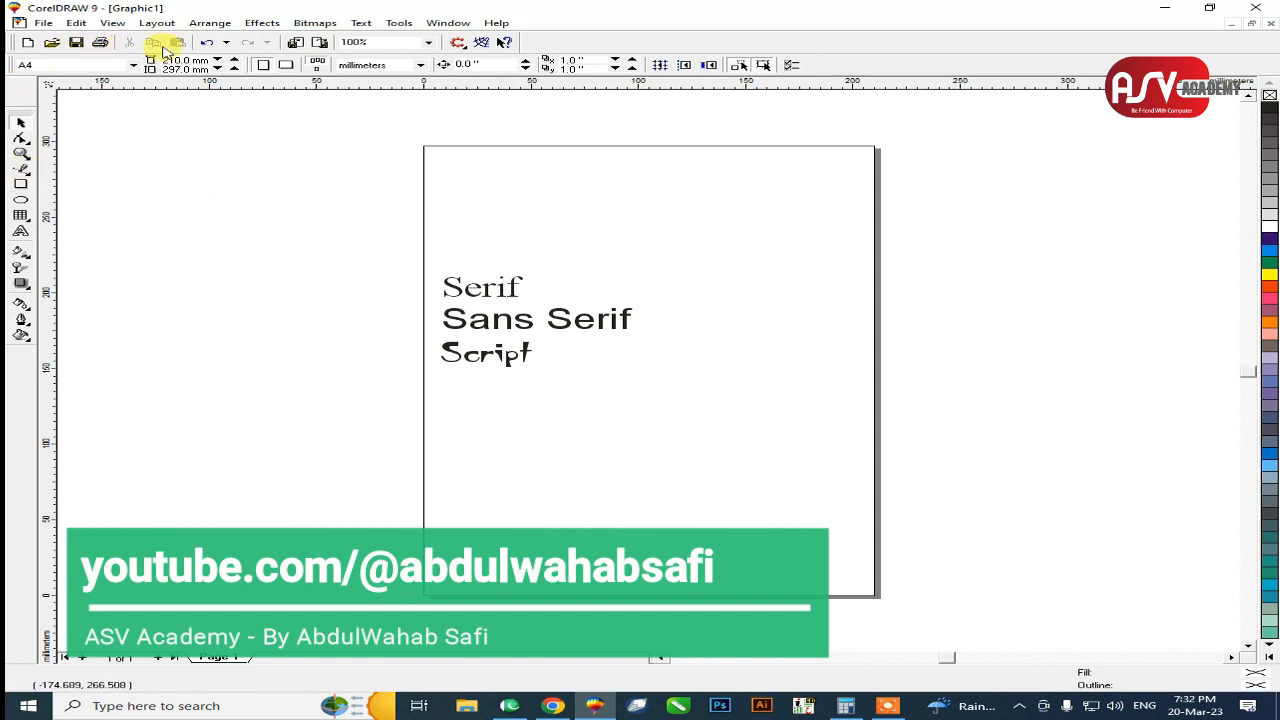
Switch the page to landscape and move the font sample text near the page's left edge, slightly lower.
click(292, 66)
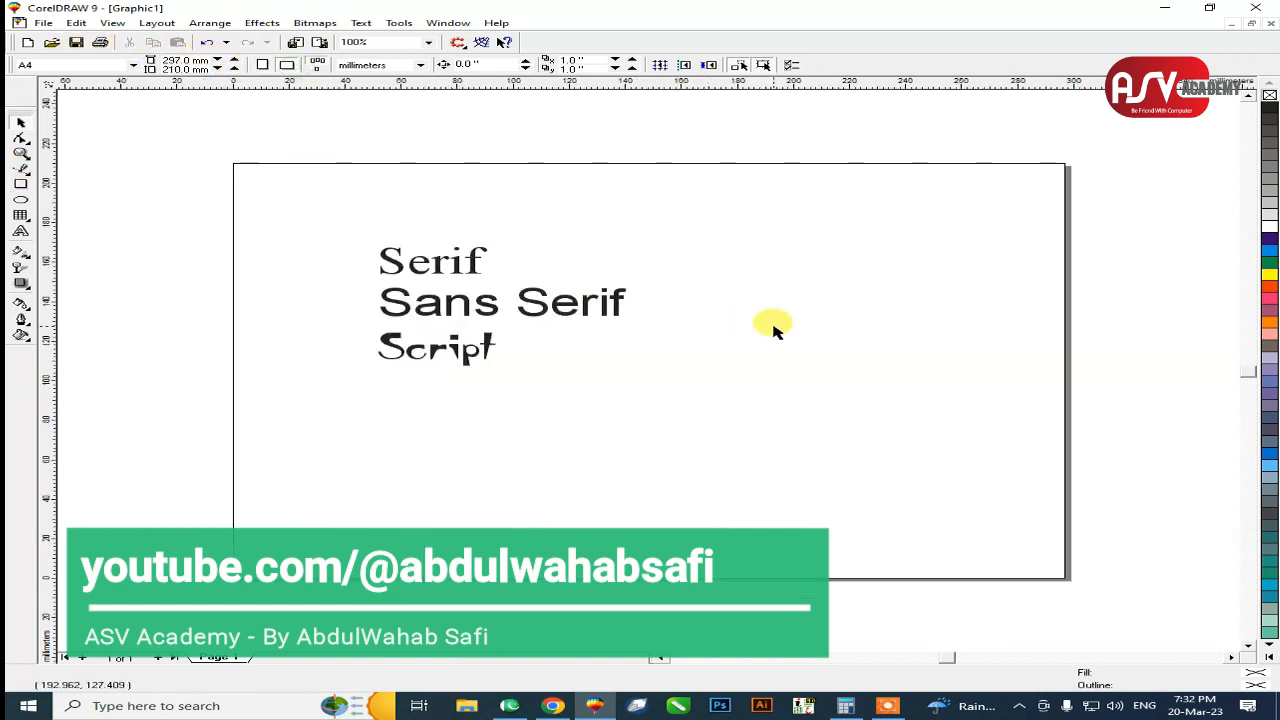
drag(500, 305, 367, 366)
click(554, 443)
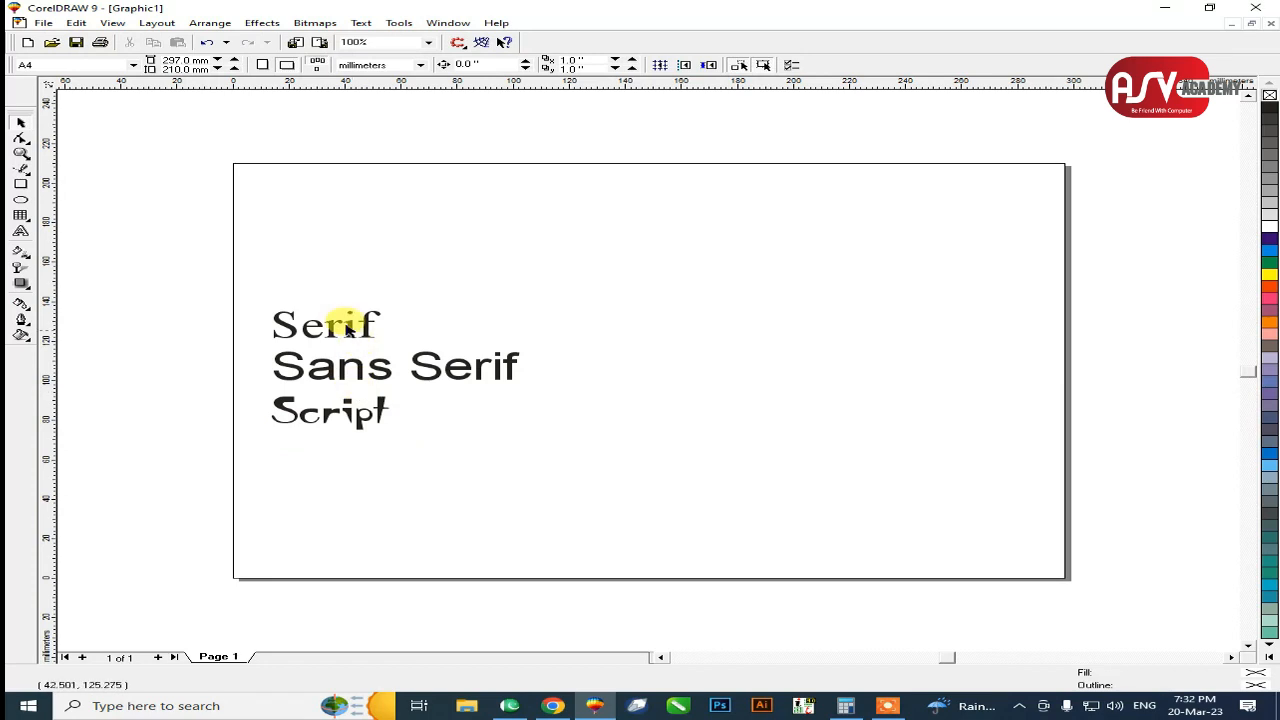
Duplicate the Serif, Sans Serif and Script text block directly to the right of the original.
click(287, 330)
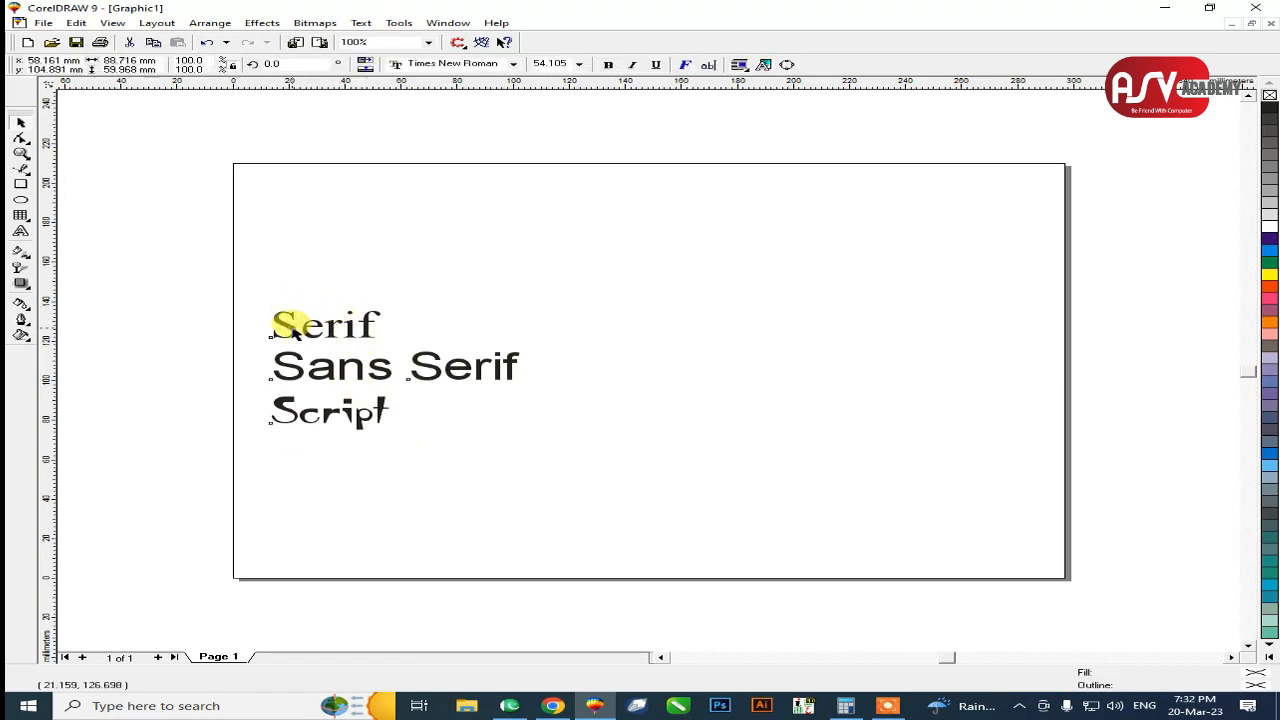
click(286, 290)
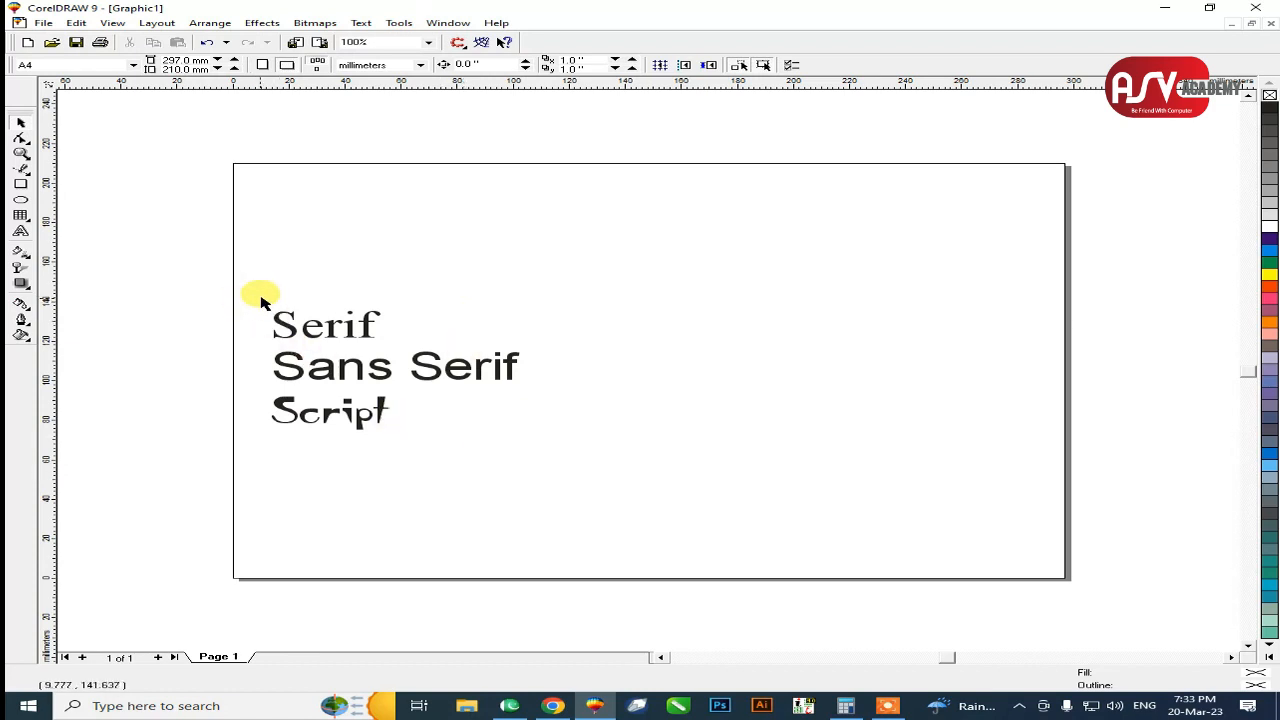
key(z)
drag(263, 294, 586, 426)
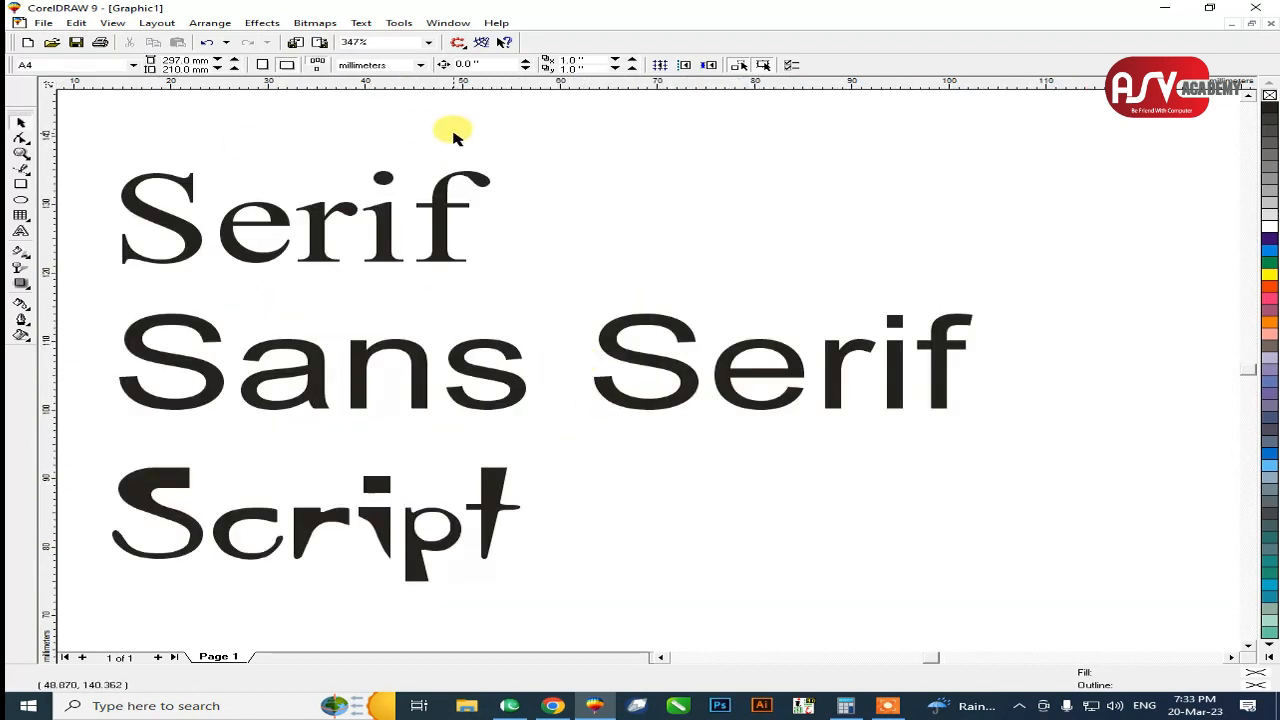
click(343, 206)
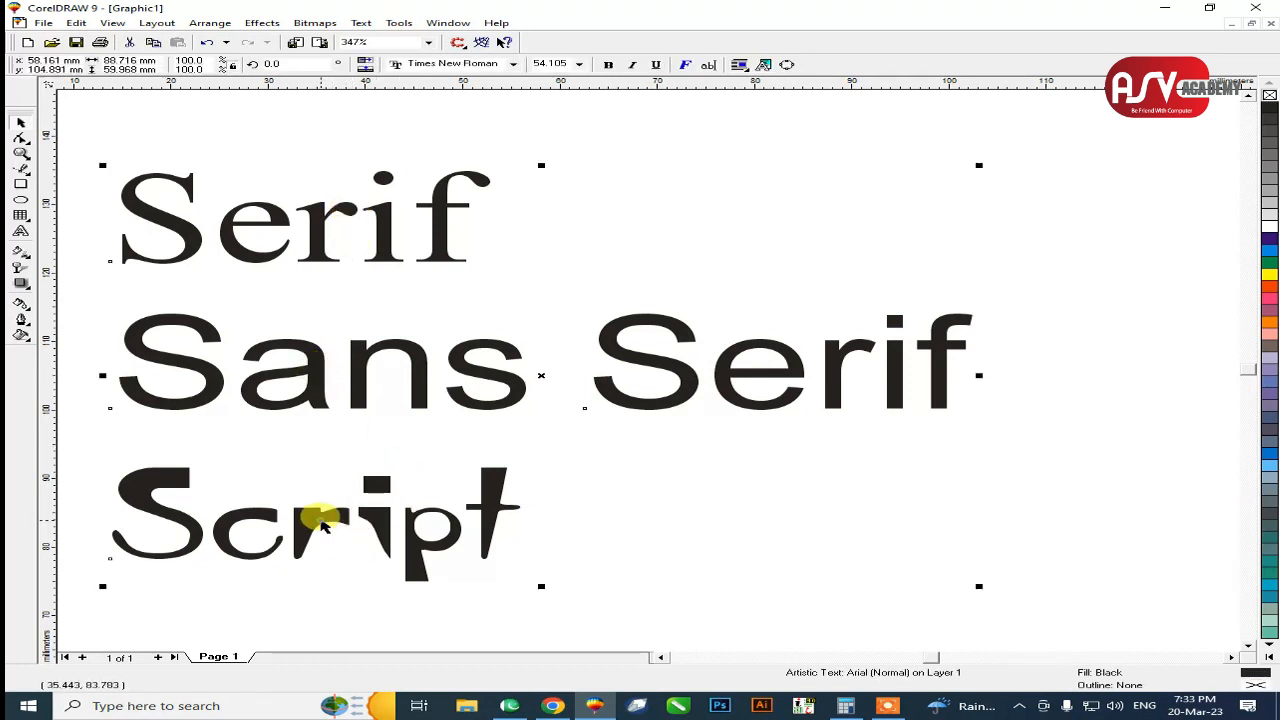
key(F3)
drag(288, 337, 557, 370)
drag(247, 292, 815, 443)
Replace the copied block's text with the author's surname on three lines, in capitals except for a lowercase final letter on the third.
key(F8)
click(670, 274)
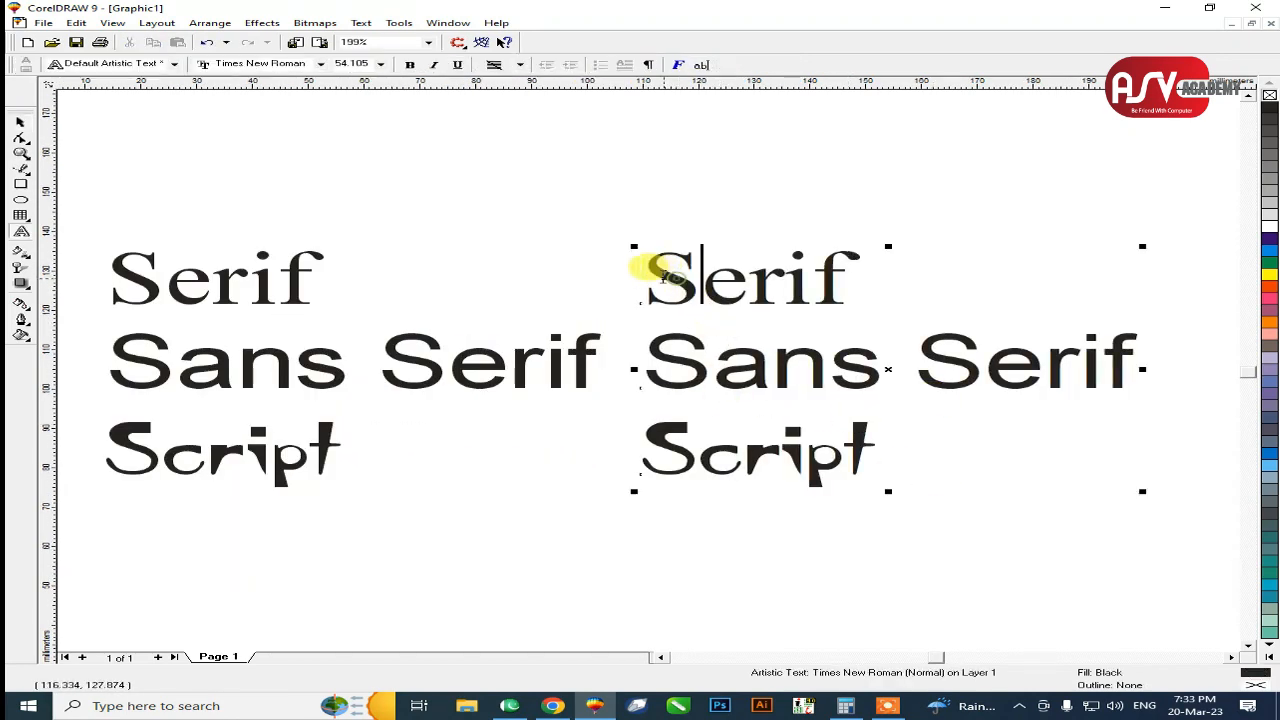
drag(655, 270, 920, 508)
text(SA)
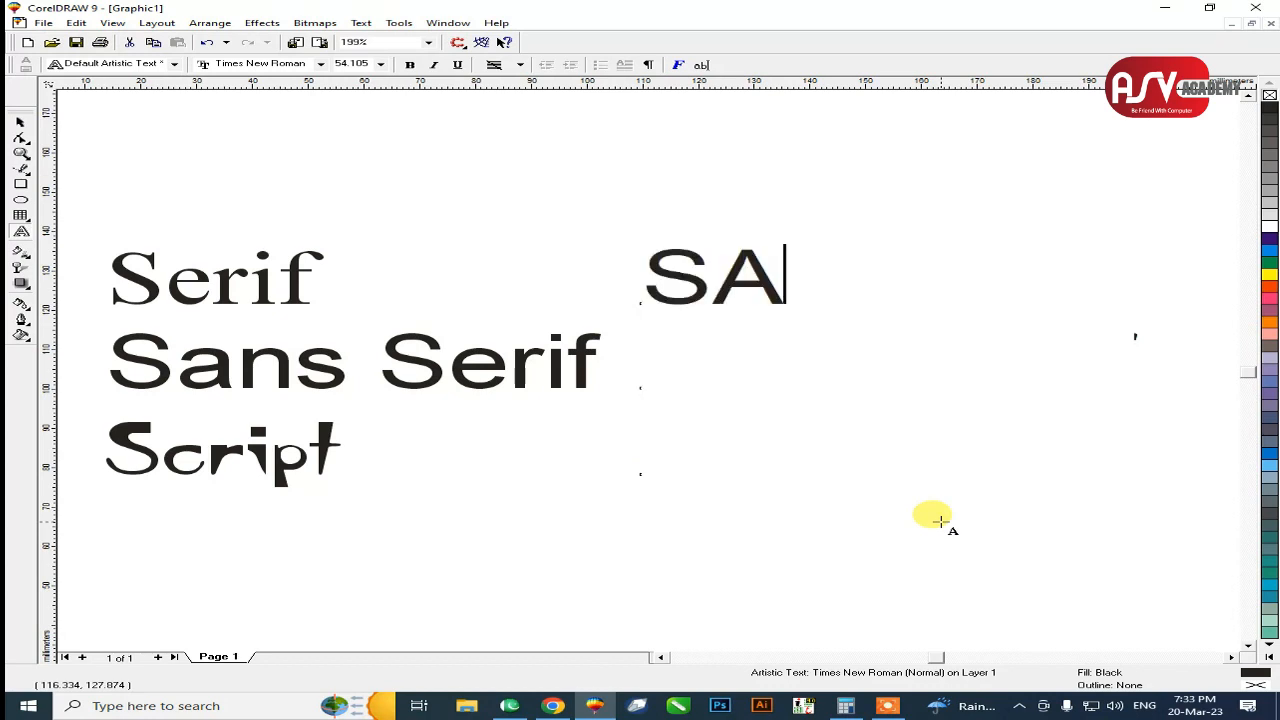
text(FI)
key(Return)
text(SAF)
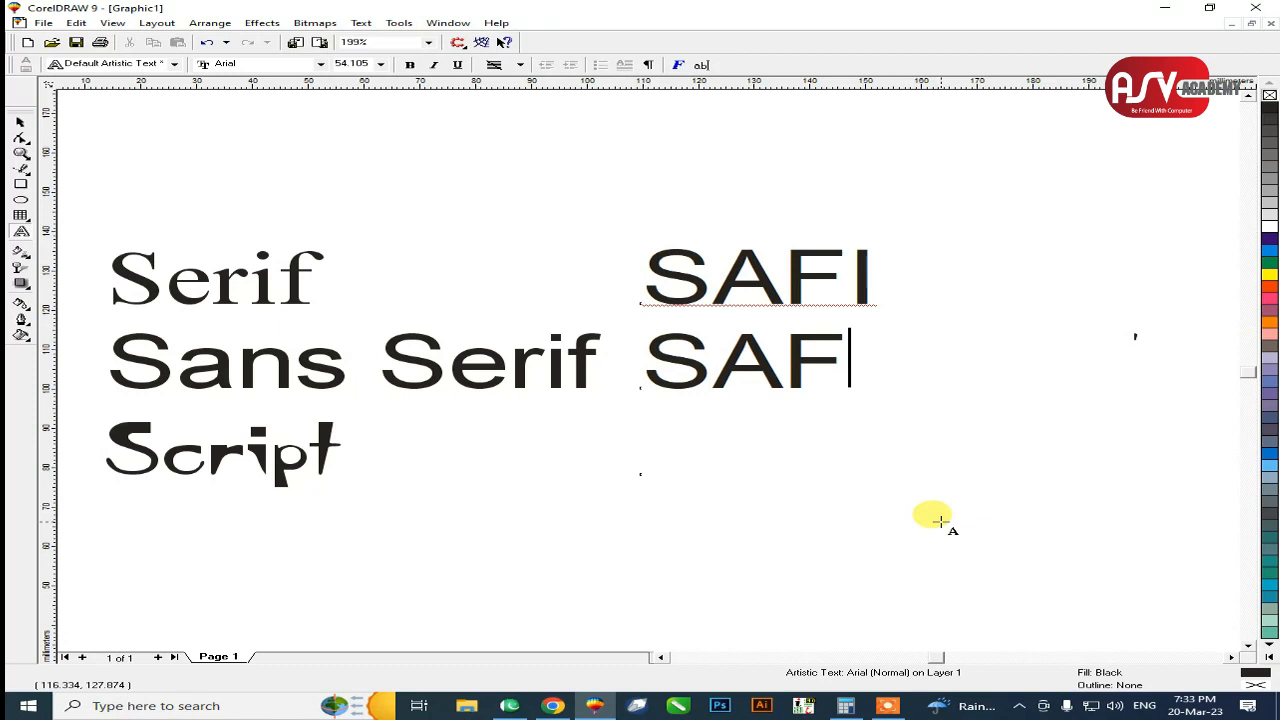
text(I)
key(Return)
text(SAFi)
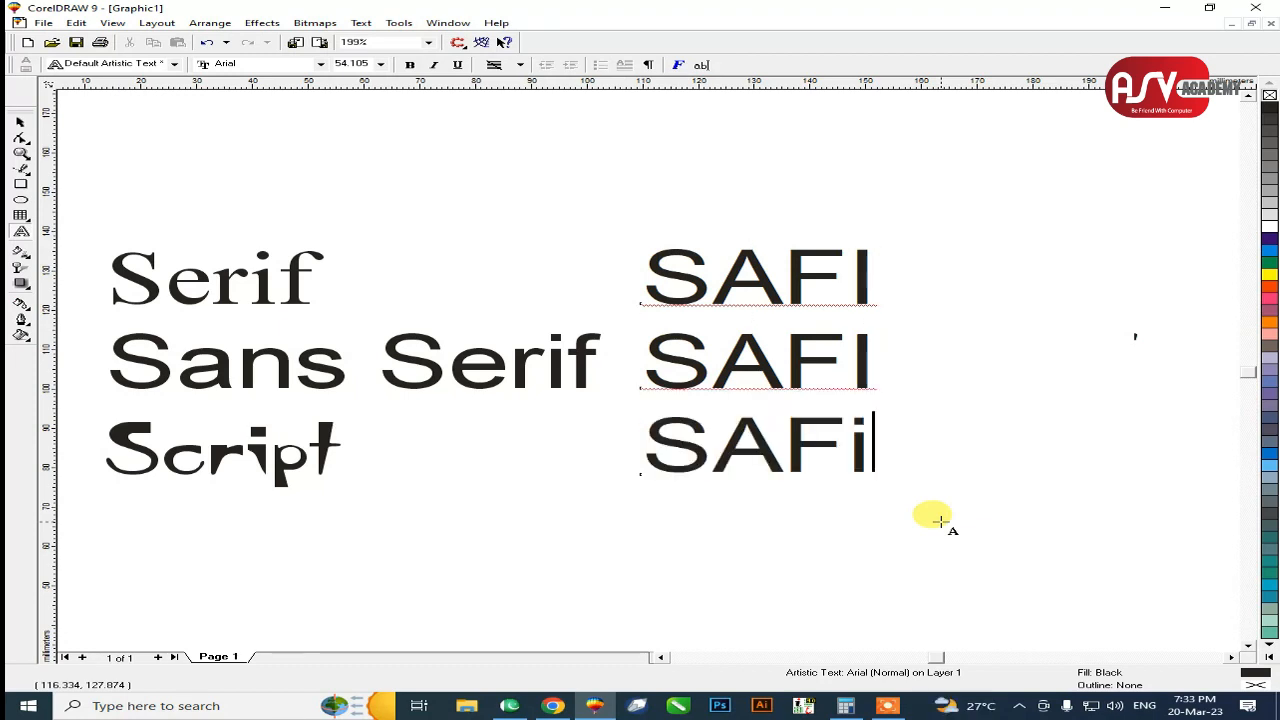
Set the font of the first surname line to Times New Roman.
drag(625, 257, 920, 280)
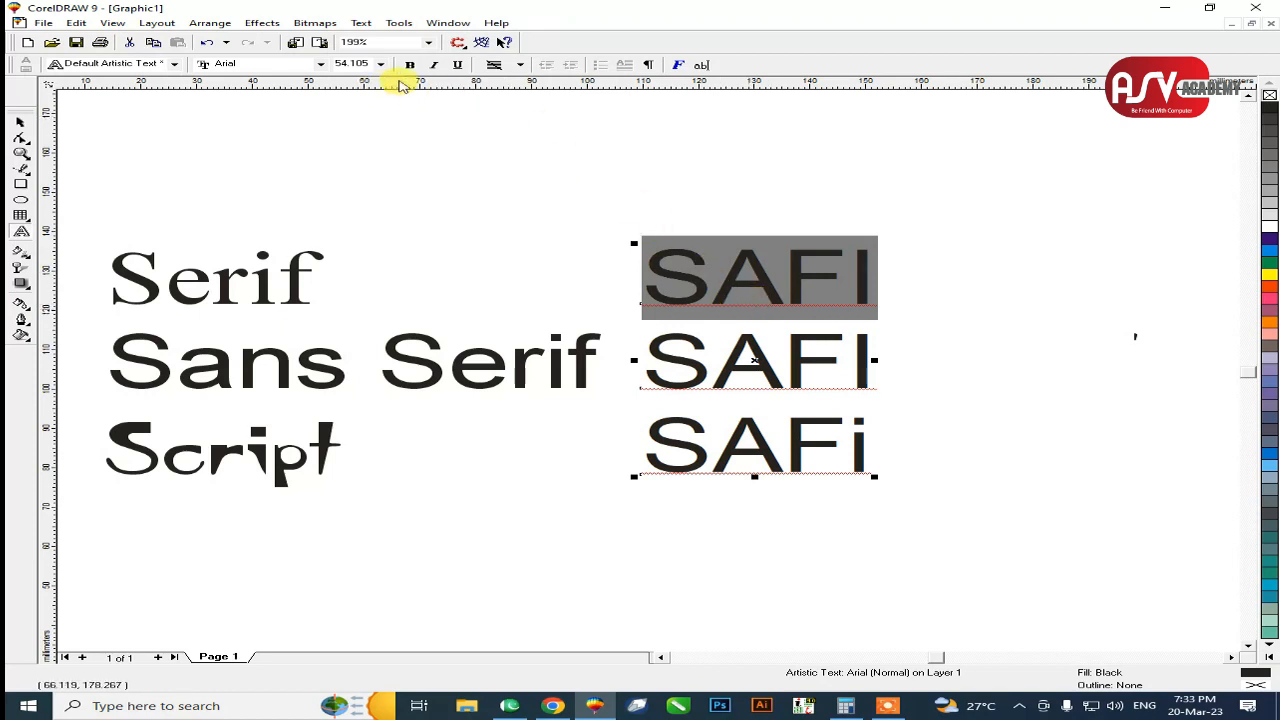
click(257, 66)
text(T)
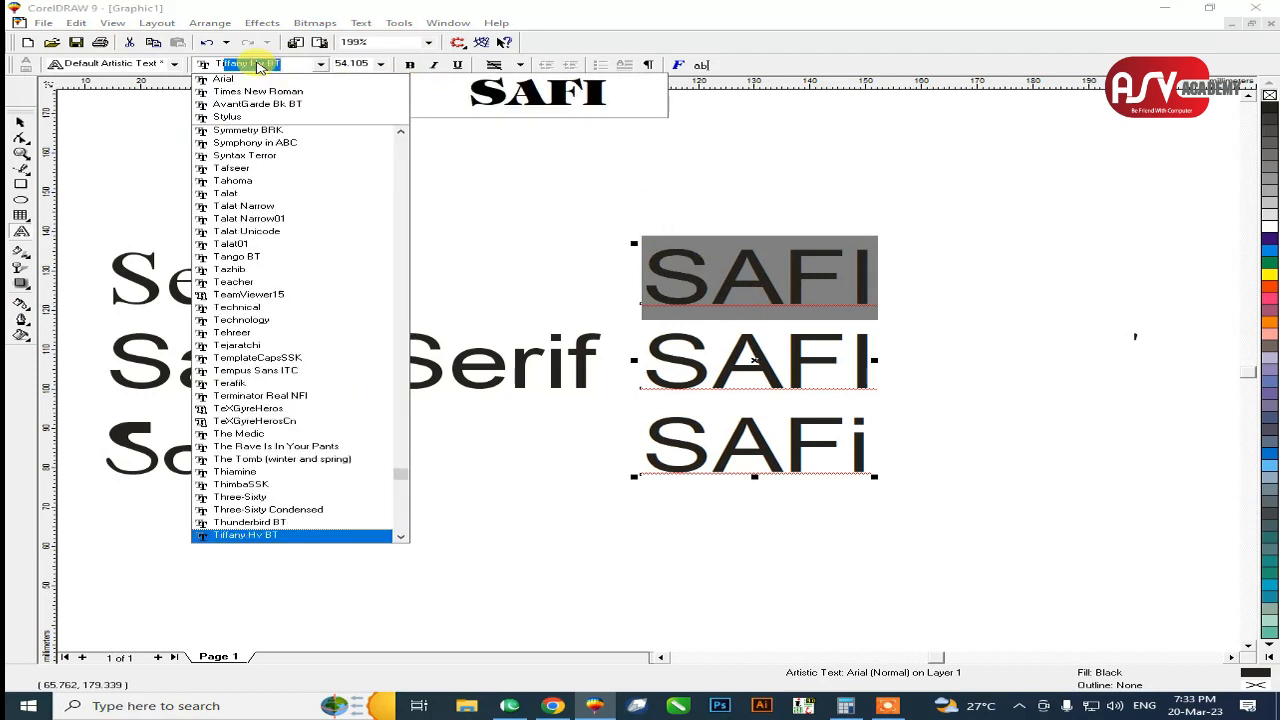
text(imes New Roman)
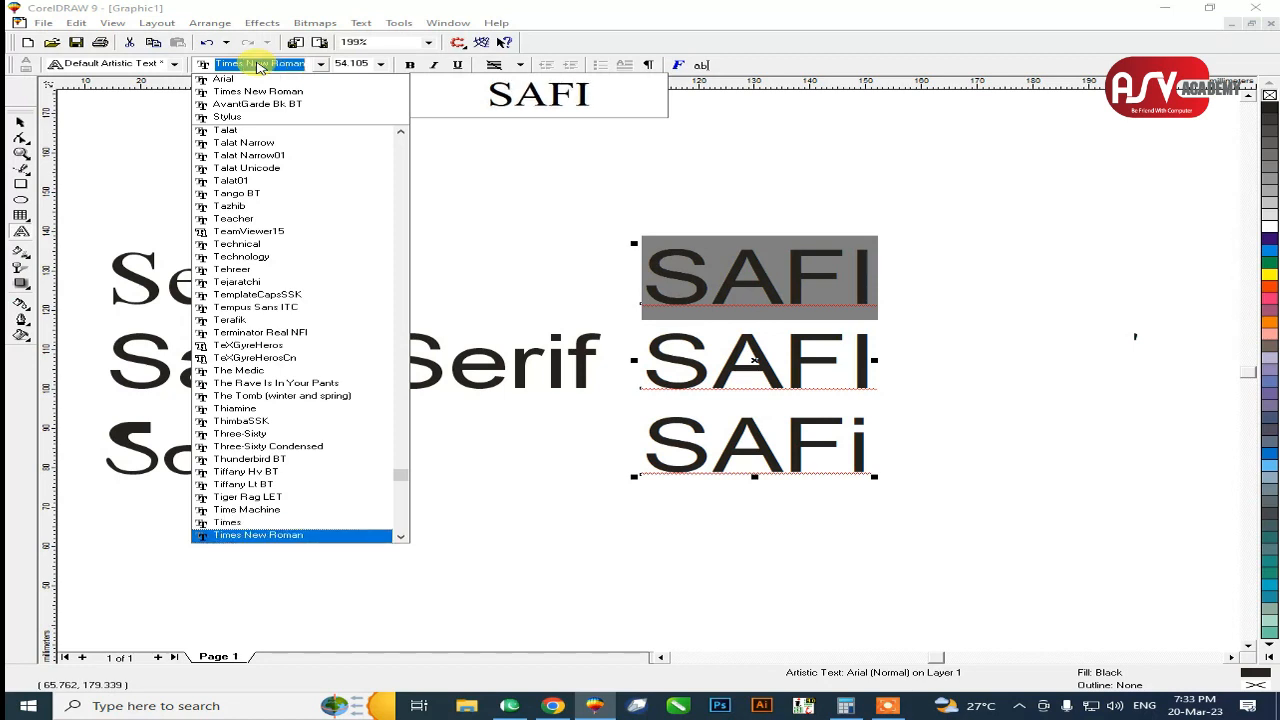
key(Return)
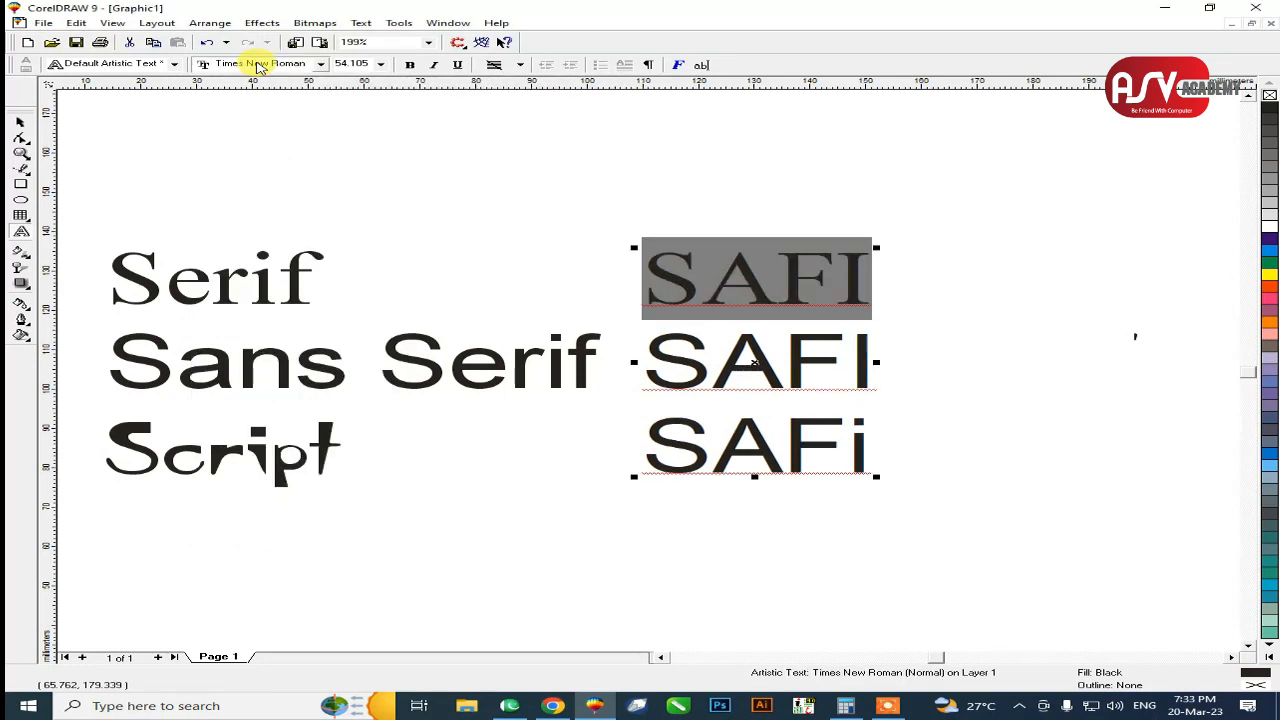
Set the second surname line in Arial and the third line in Stylus, and finish the text editing.
drag(645, 346, 878, 360)
click(252, 64)
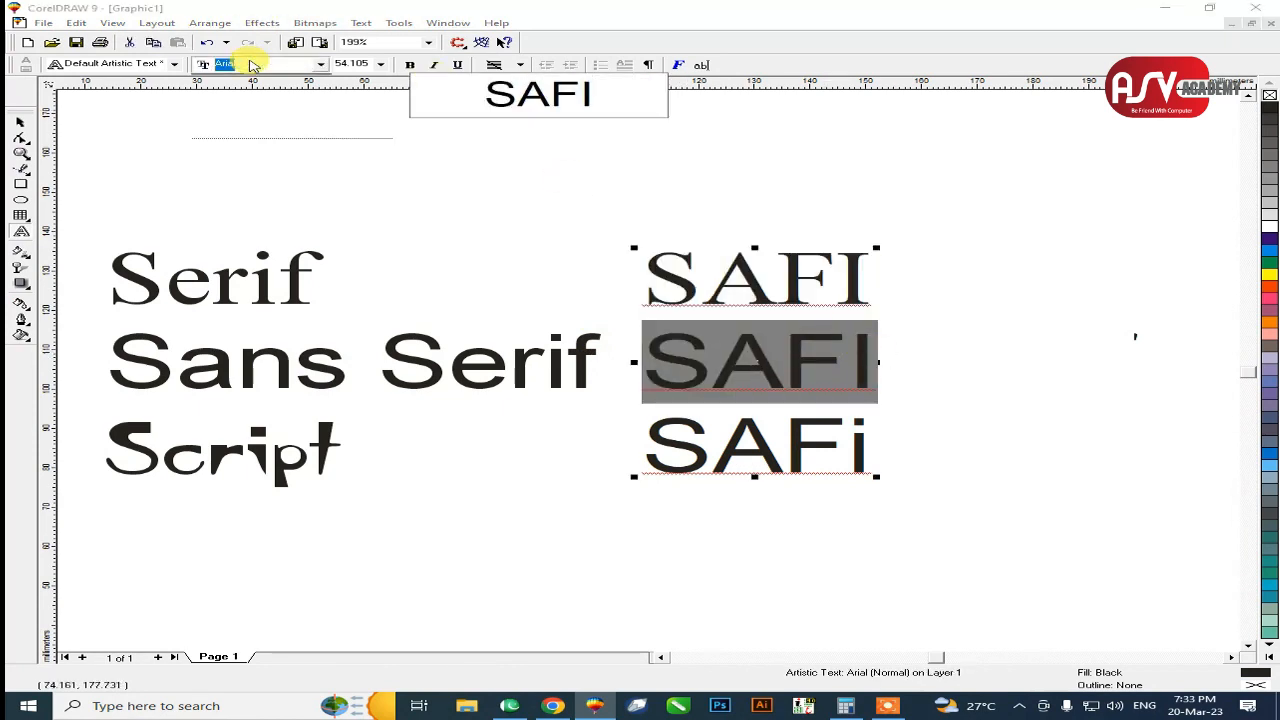
click(229, 122)
drag(655, 434, 877, 451)
click(258, 63)
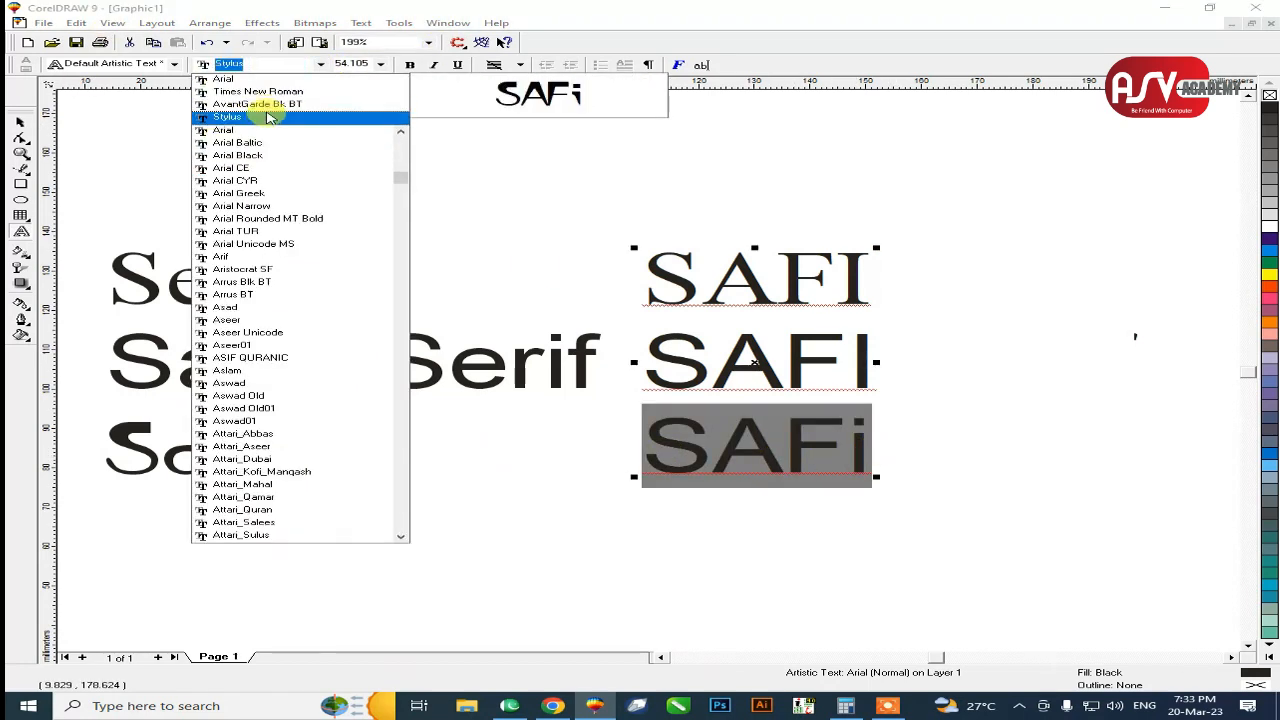
click(255, 116)
click(20, 123)
Move the three-line surname block slightly to the right, away from the font category labels.
click(1024, 273)
key(F2)
drag(908, 233, 616, 475)
drag(631, 351, 737, 337)
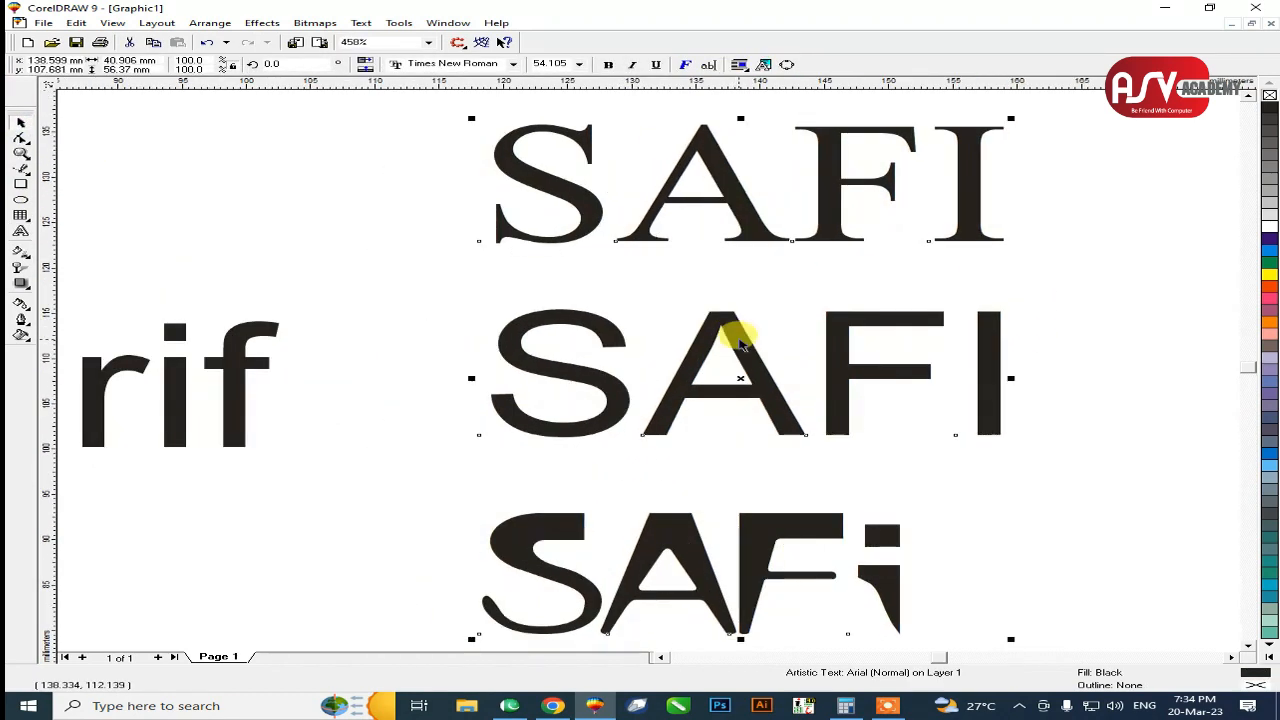
Examine the letter shapes and stroke endings of the Times New Roman, Arial and Stylus lines up close, one after another.
key(F3)
key(shift+F2)
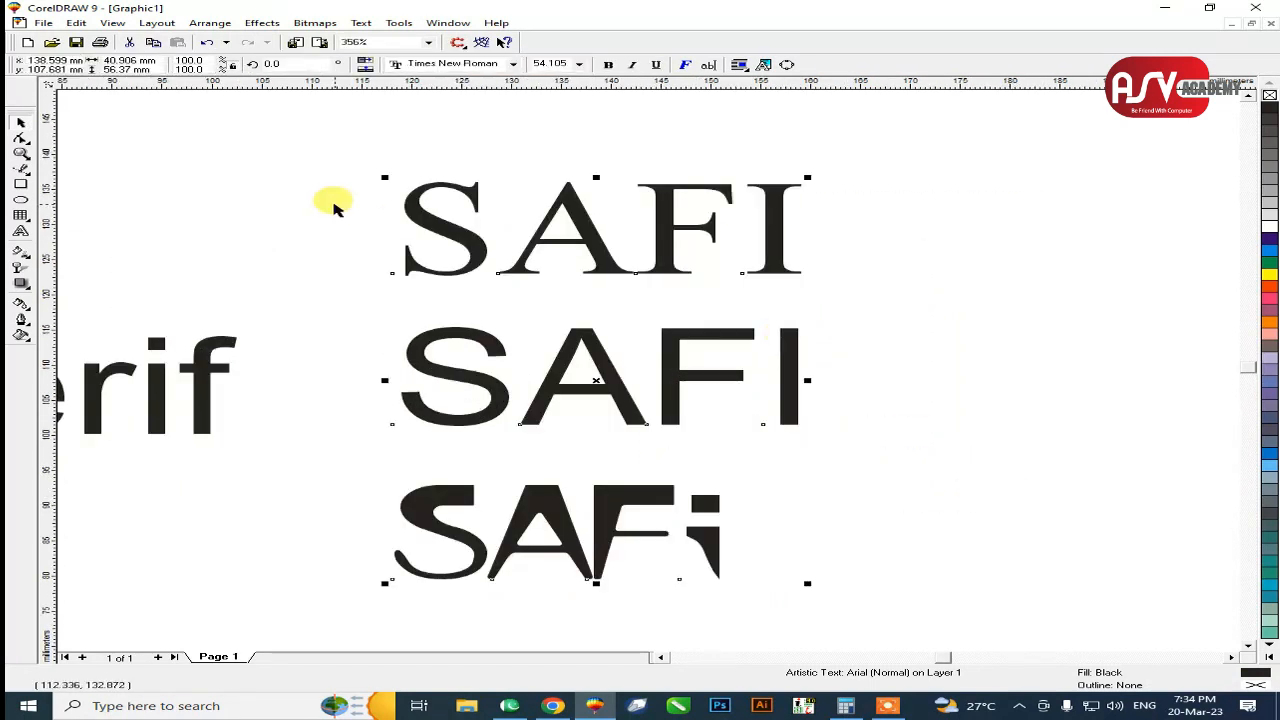
drag(346, 140, 898, 308)
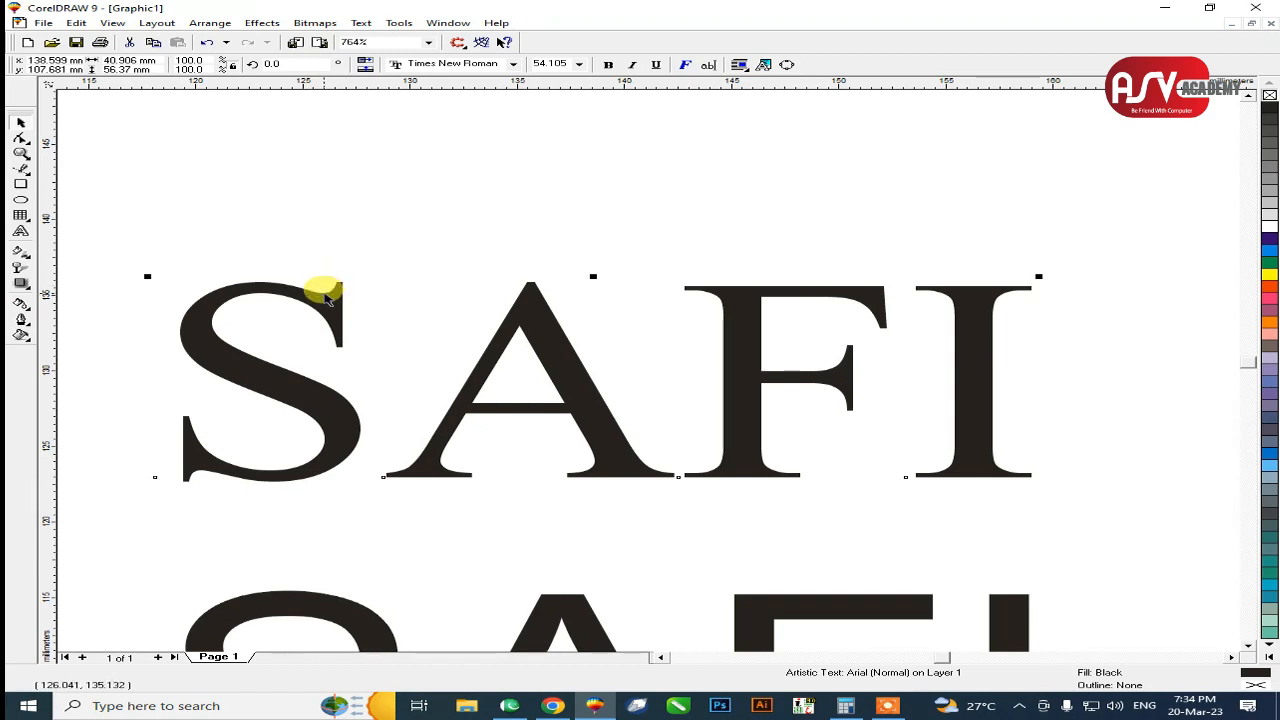
key(F3)
key(F2)
drag(374, 293, 815, 470)
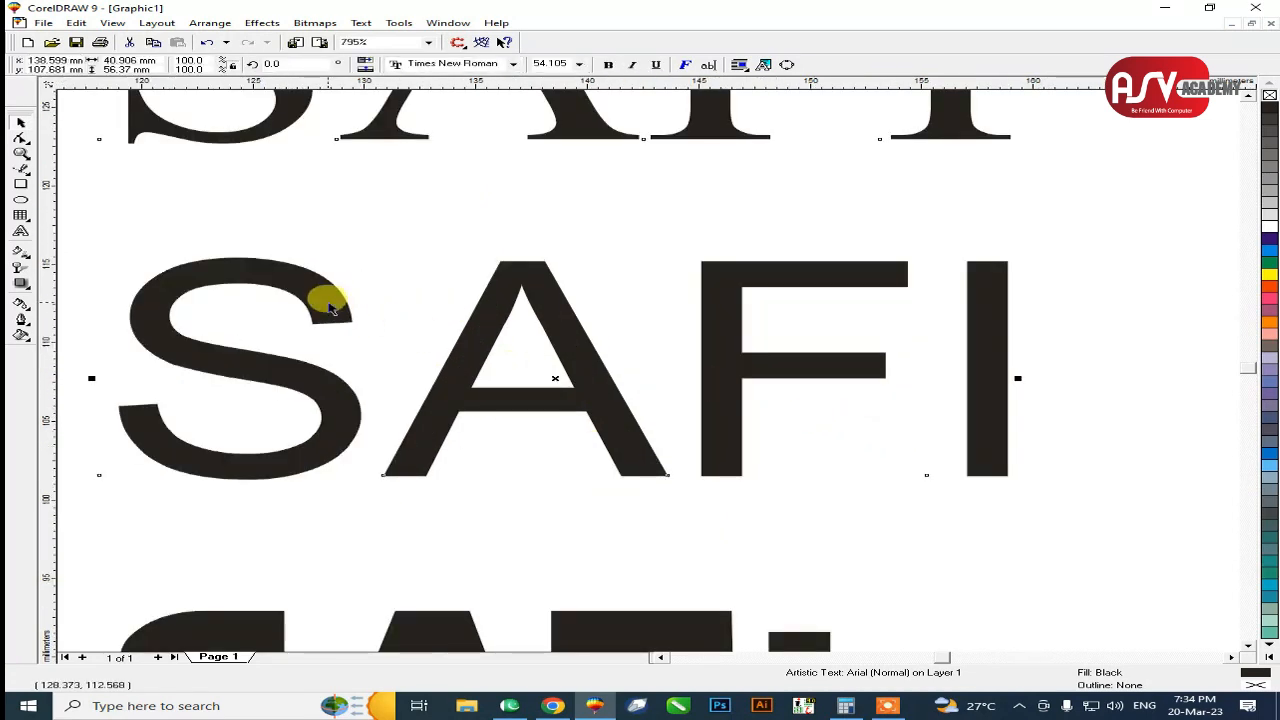
key(F3)
key(F2)
drag(380, 218, 572, 455)
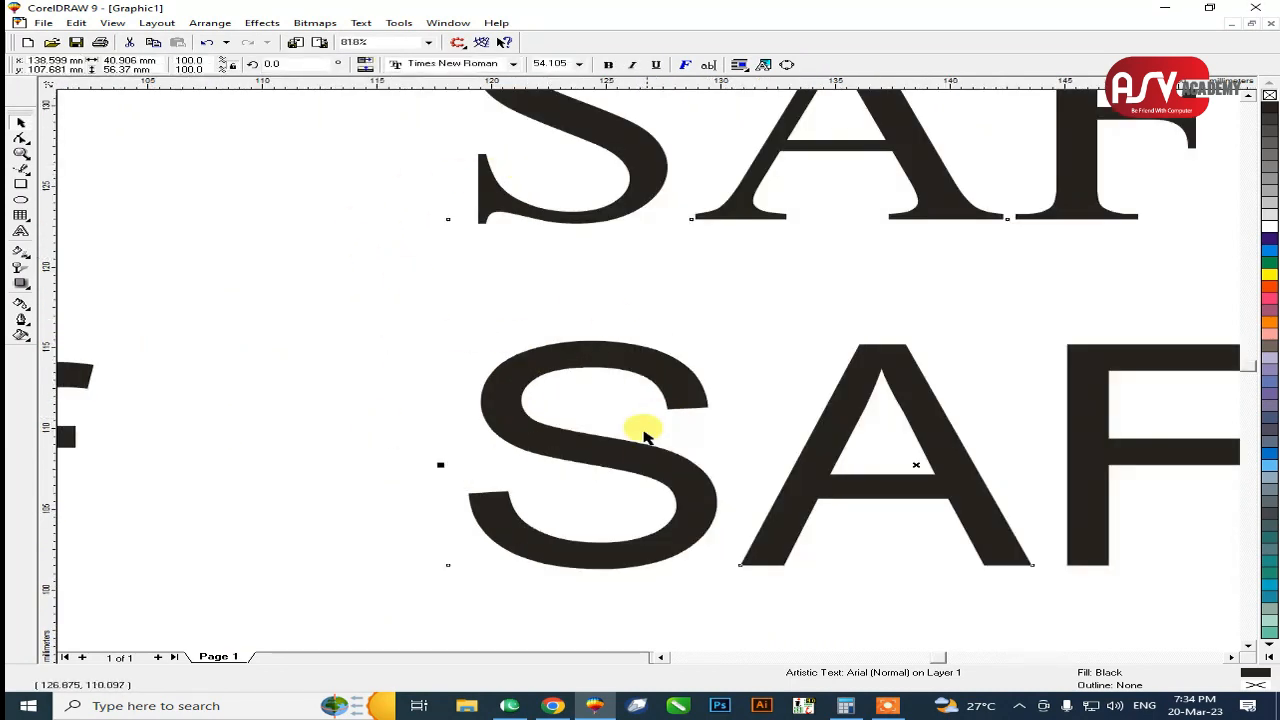
key(F3)
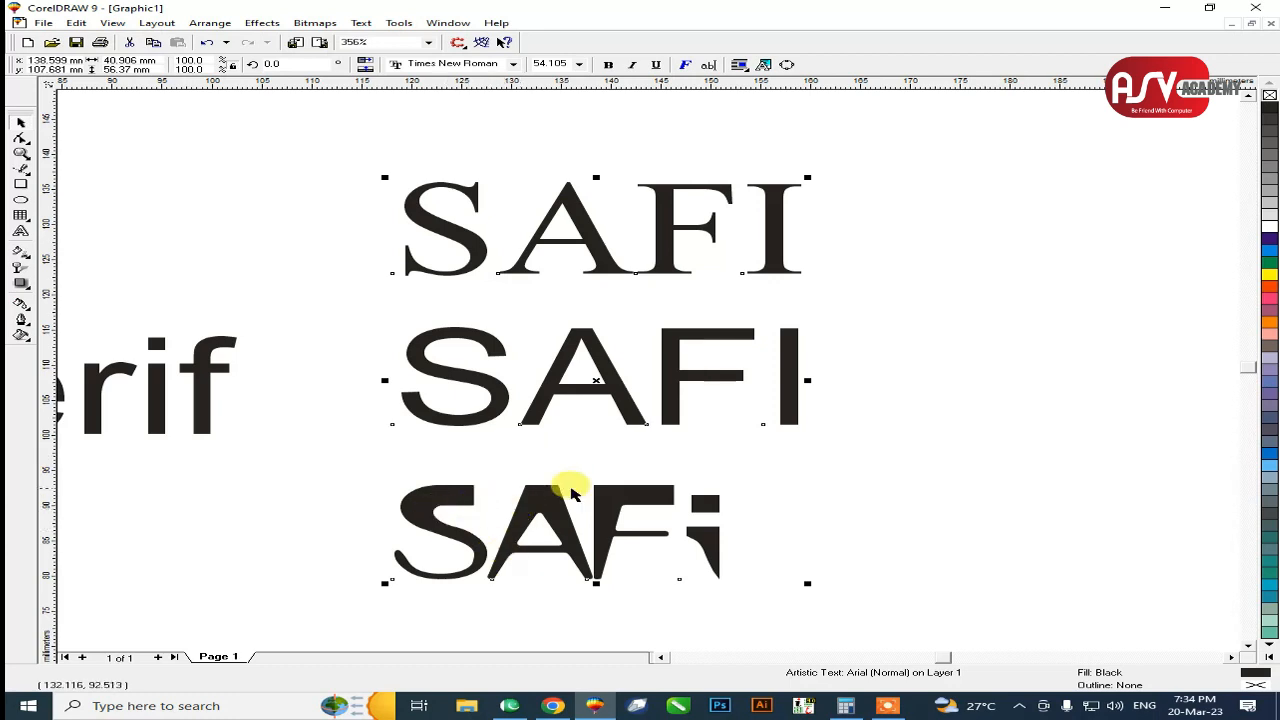
key(F2)
drag(360, 463, 773, 607)
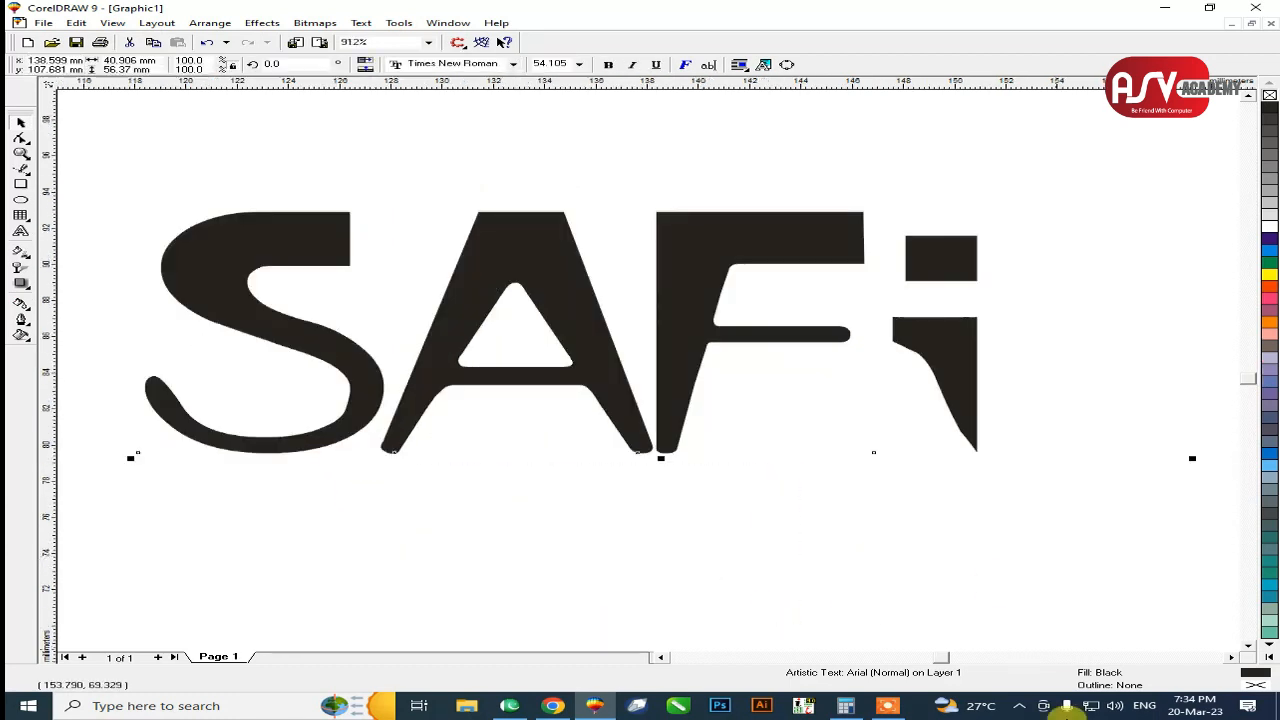
click(812, 600)
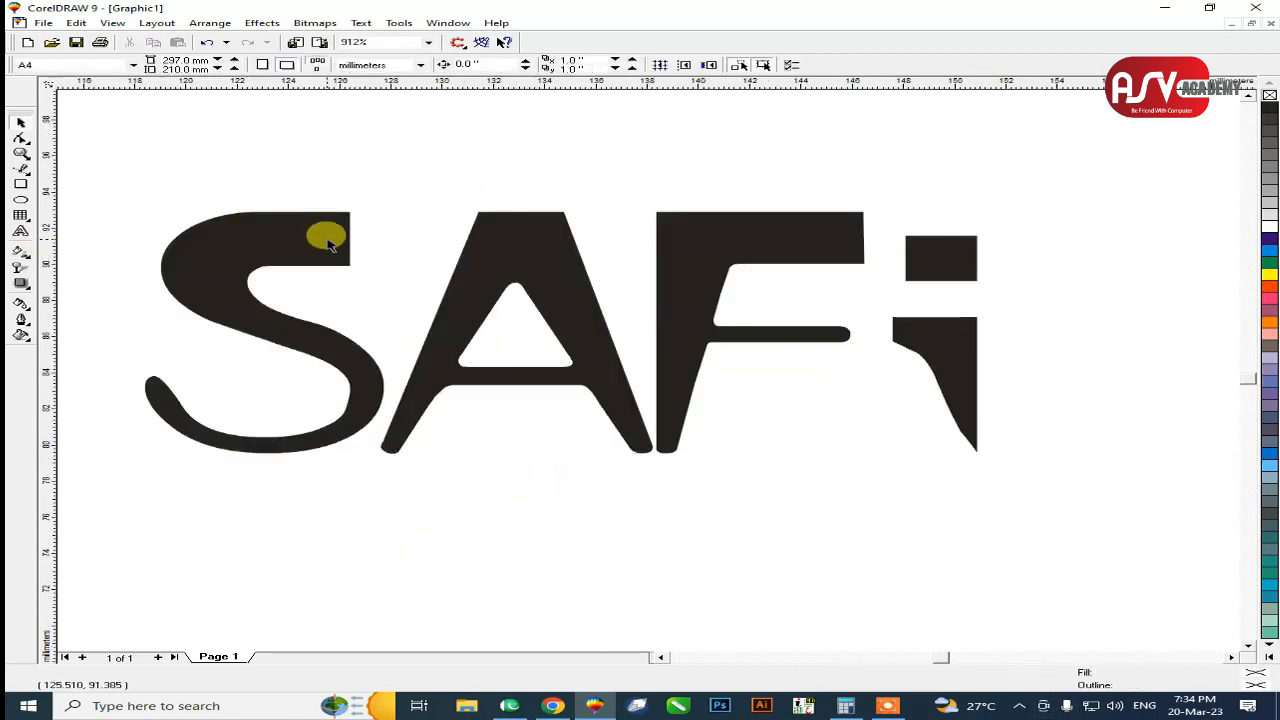
key(F3)
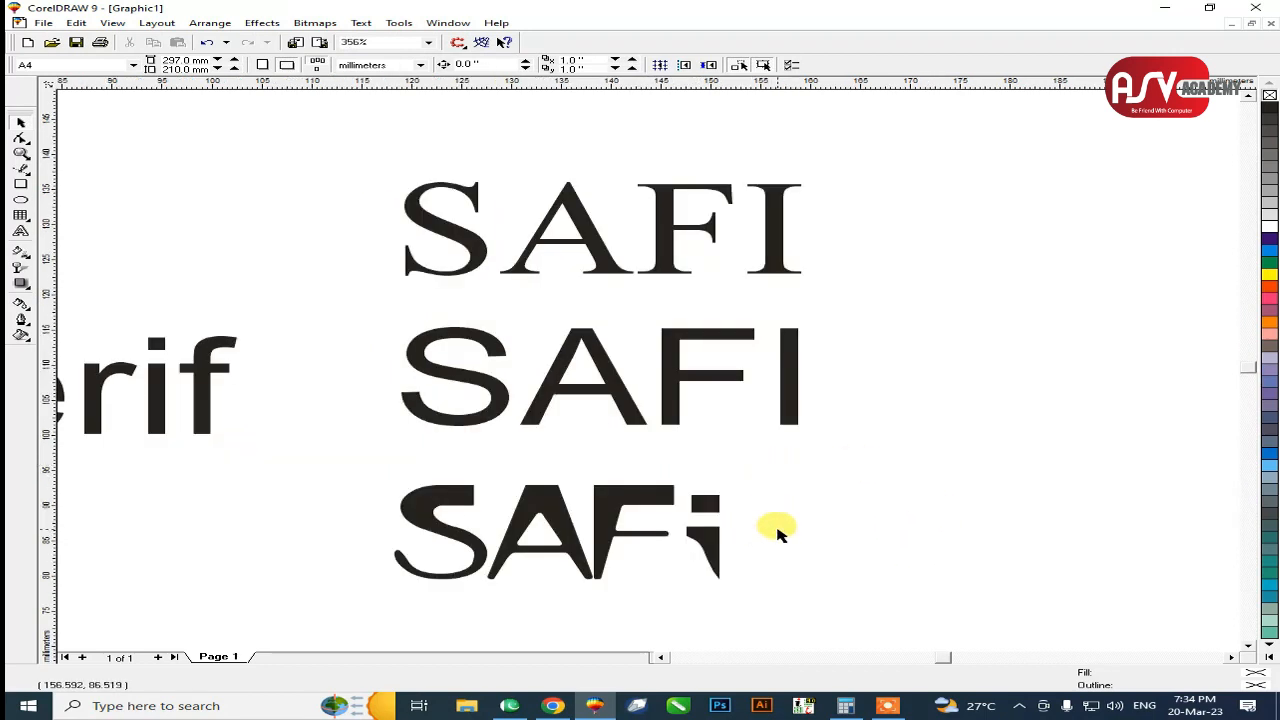
key(F3)
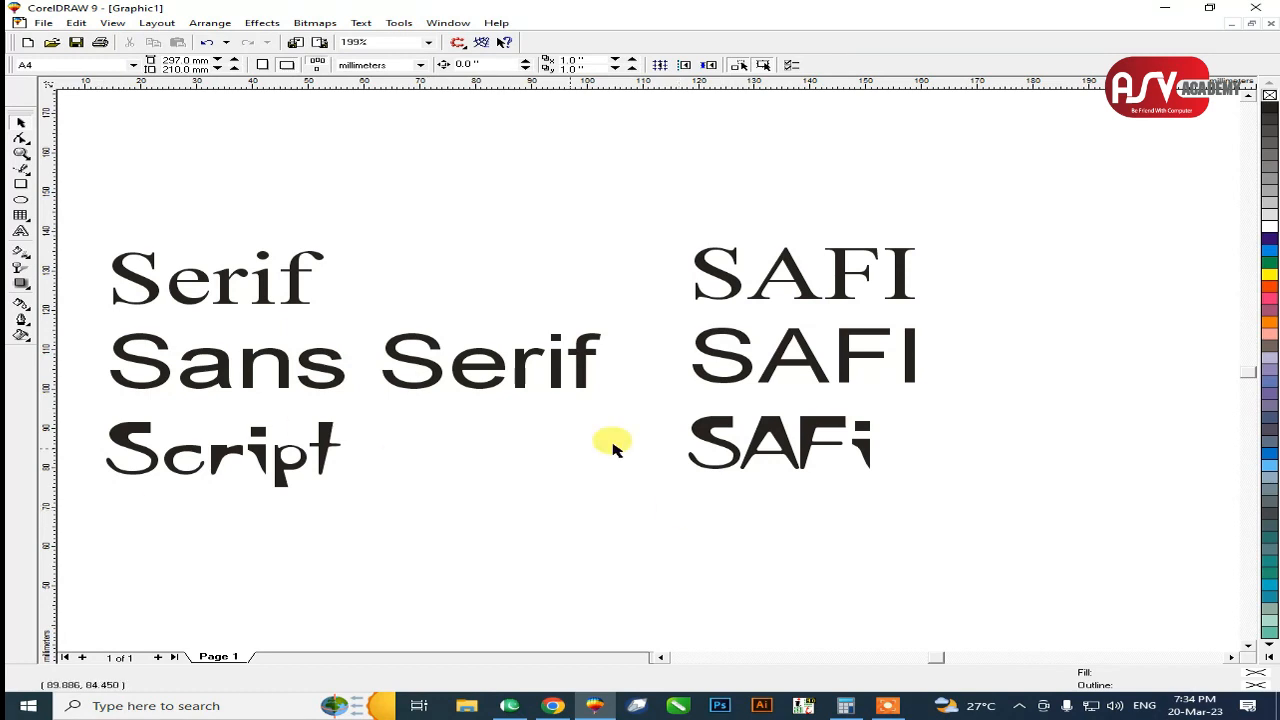
Duplicate the three-line surname block immediately to the right of the existing one.
click(712, 428)
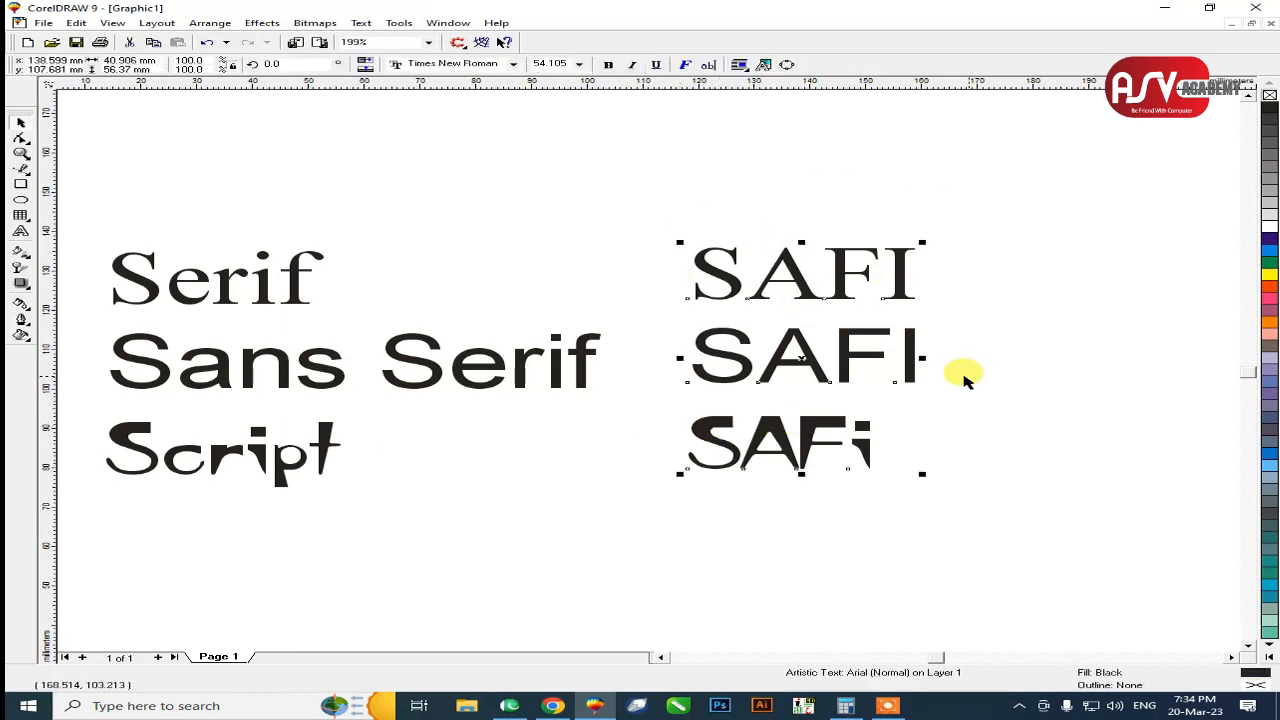
drag(720, 278, 978, 276)
right_click(978, 276)
Delete the second and third lines from the new copy, keeping only its Times New Roman line.
key(F2)
drag(592, 203, 1234, 514)
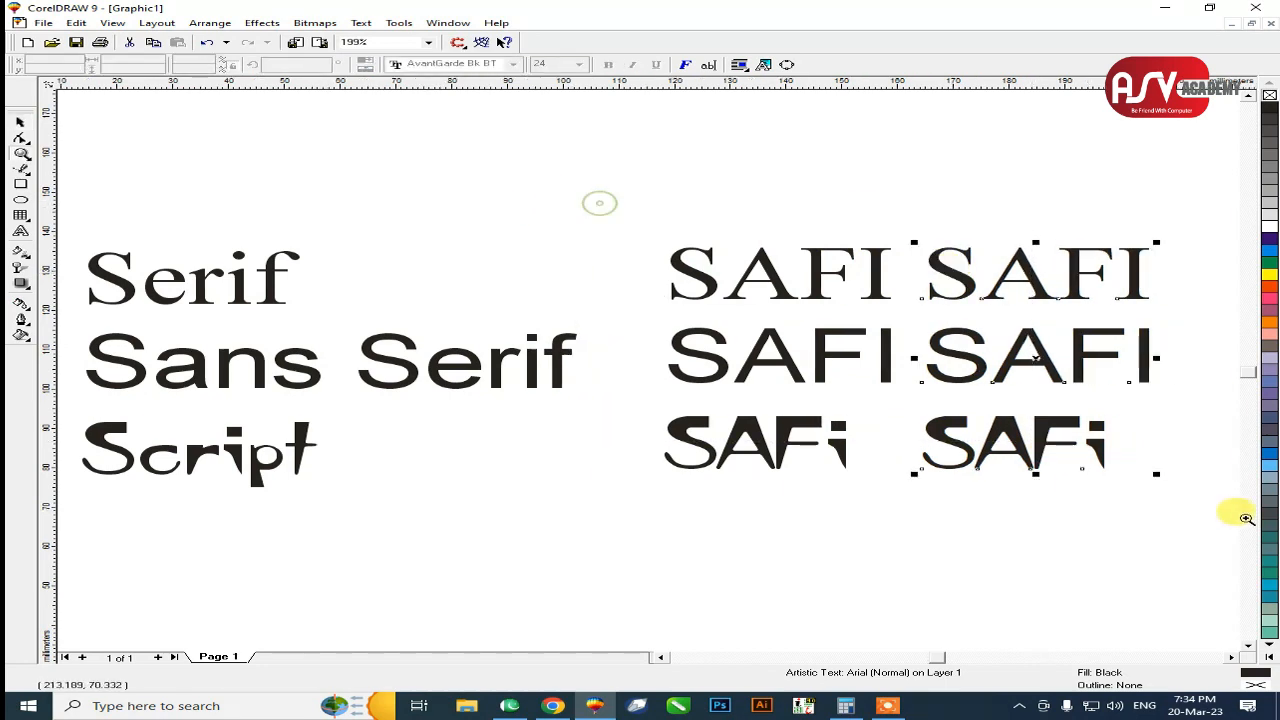
click(670, 220)
double_click(672, 220)
drag(634, 304, 1180, 567)
key(Delete)
Apply bold, italic and underline to the single Times New Roman line of the copy.
drag(662, 240, 1044, 238)
click(409, 65)
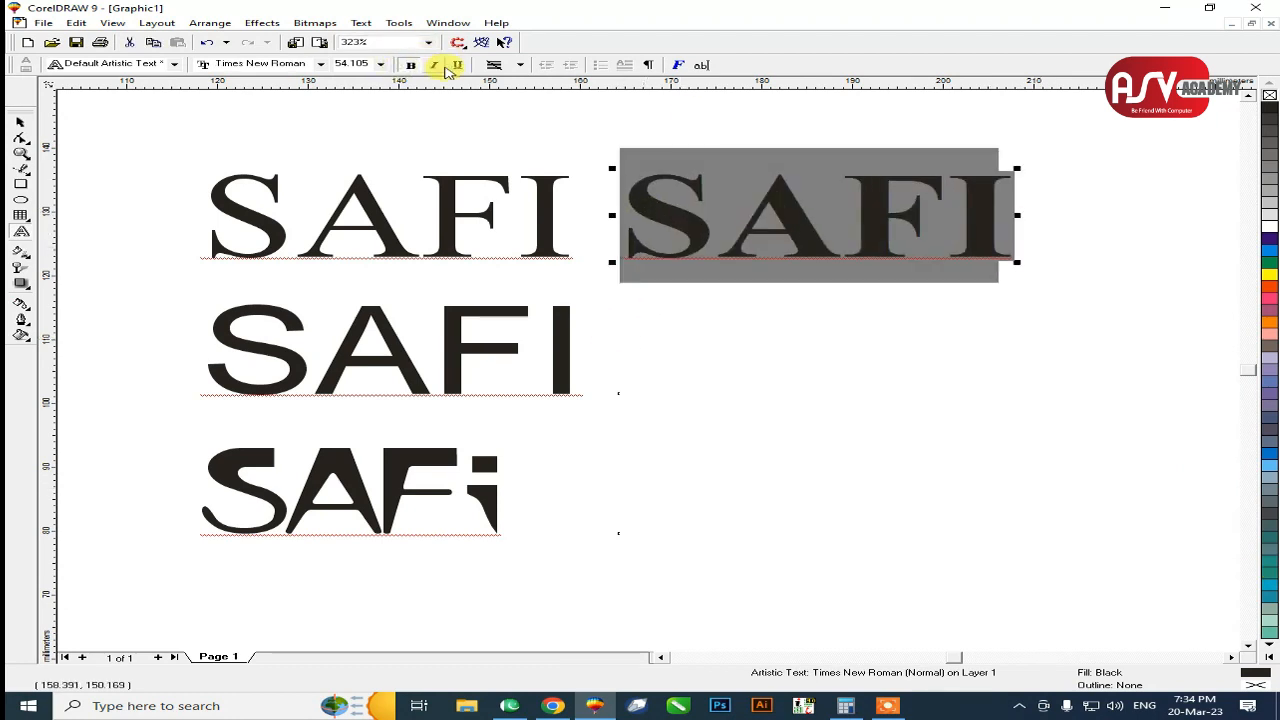
click(433, 65)
click(455, 66)
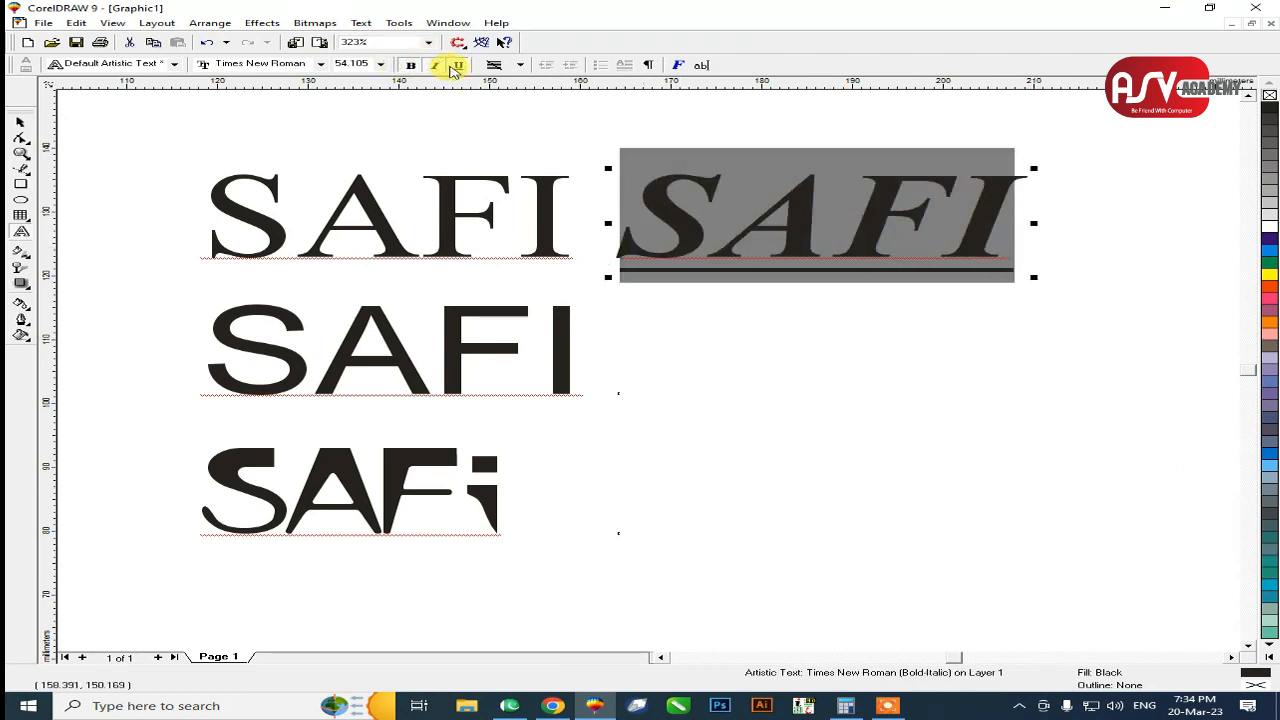
Remove the bold, italic and underline from the copied line, and toggle italic on and off once more.
click(409, 65)
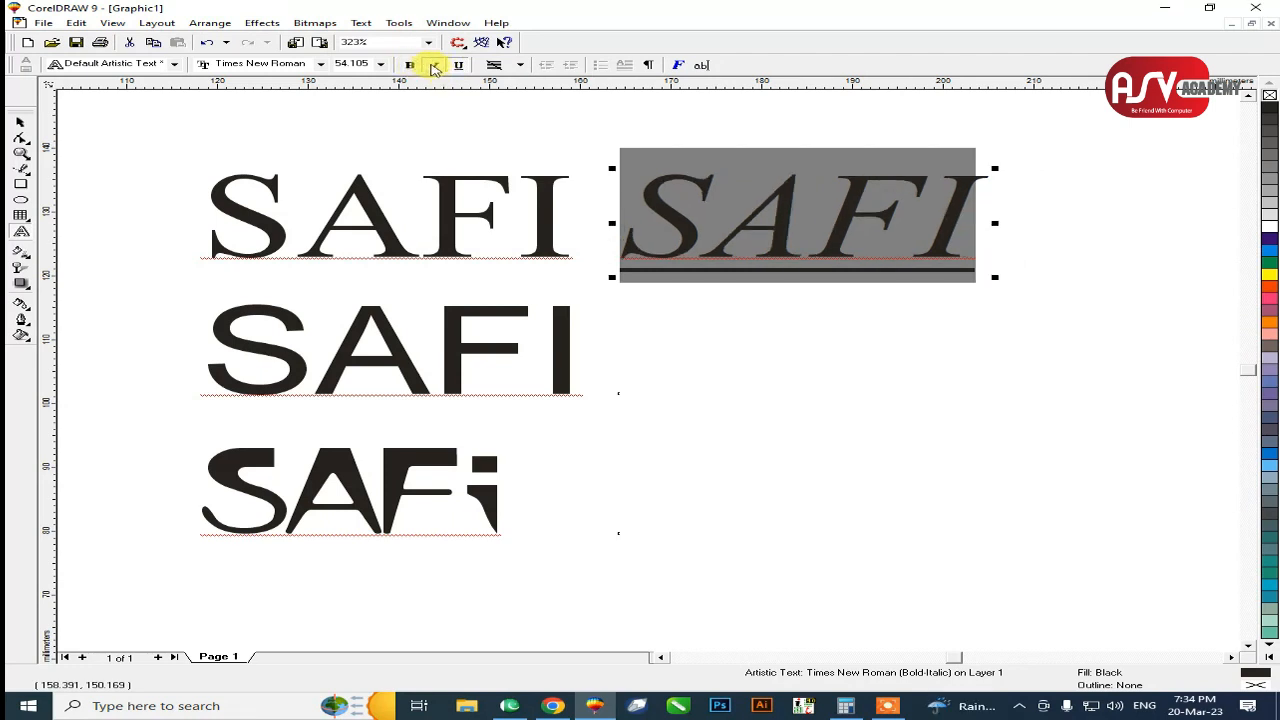
click(433, 65)
click(455, 66)
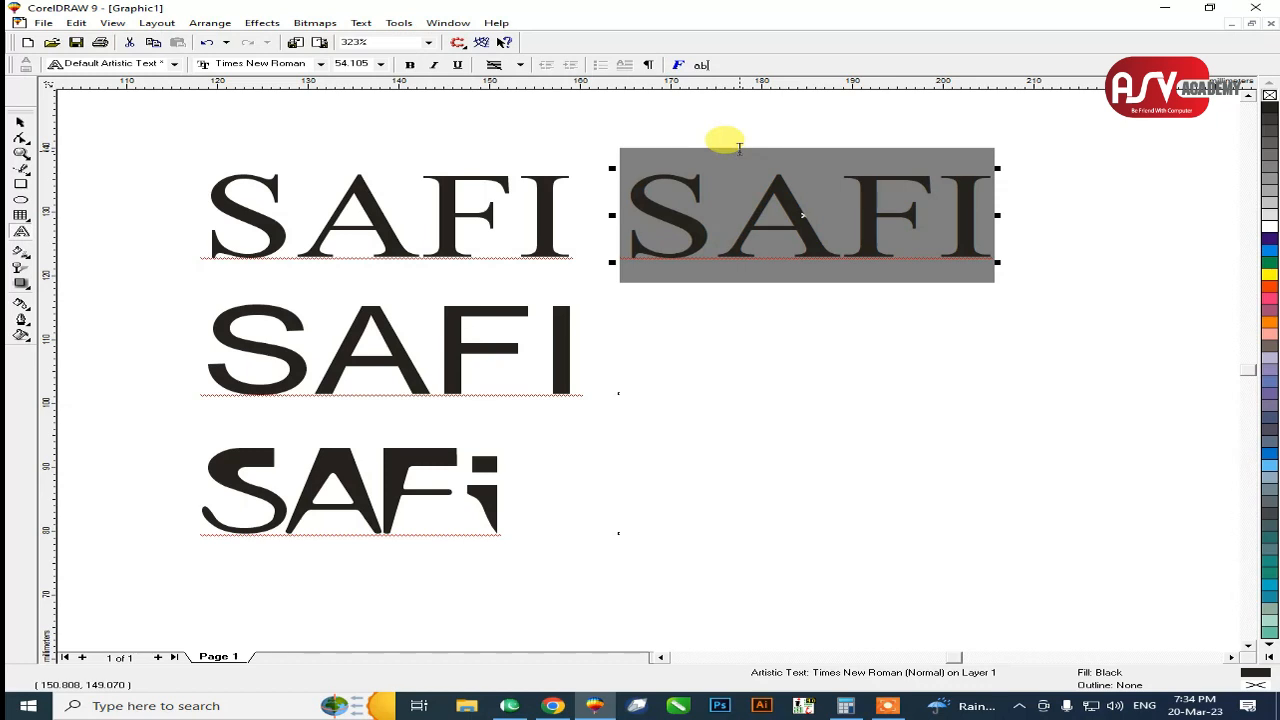
click(434, 67)
click(434, 67)
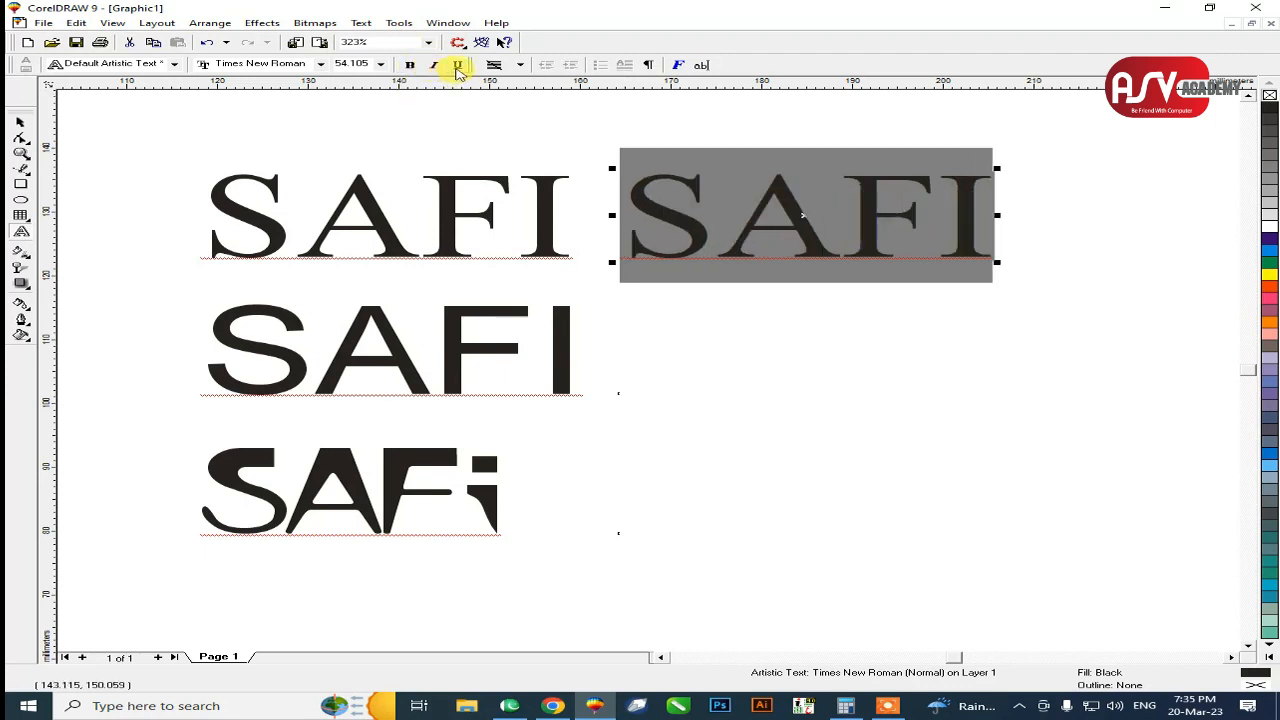
Underline the copied Times New Roman line and toggle bold and italic on and off.
click(457, 66)
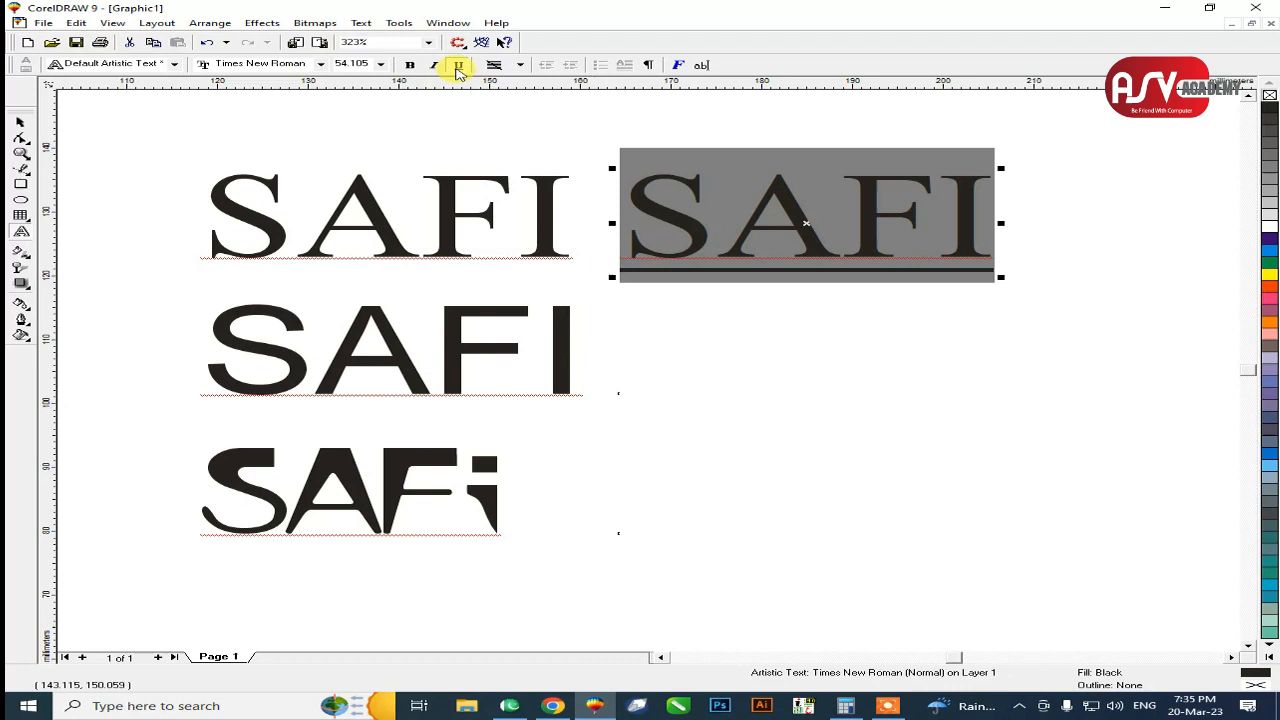
click(434, 67)
click(411, 66)
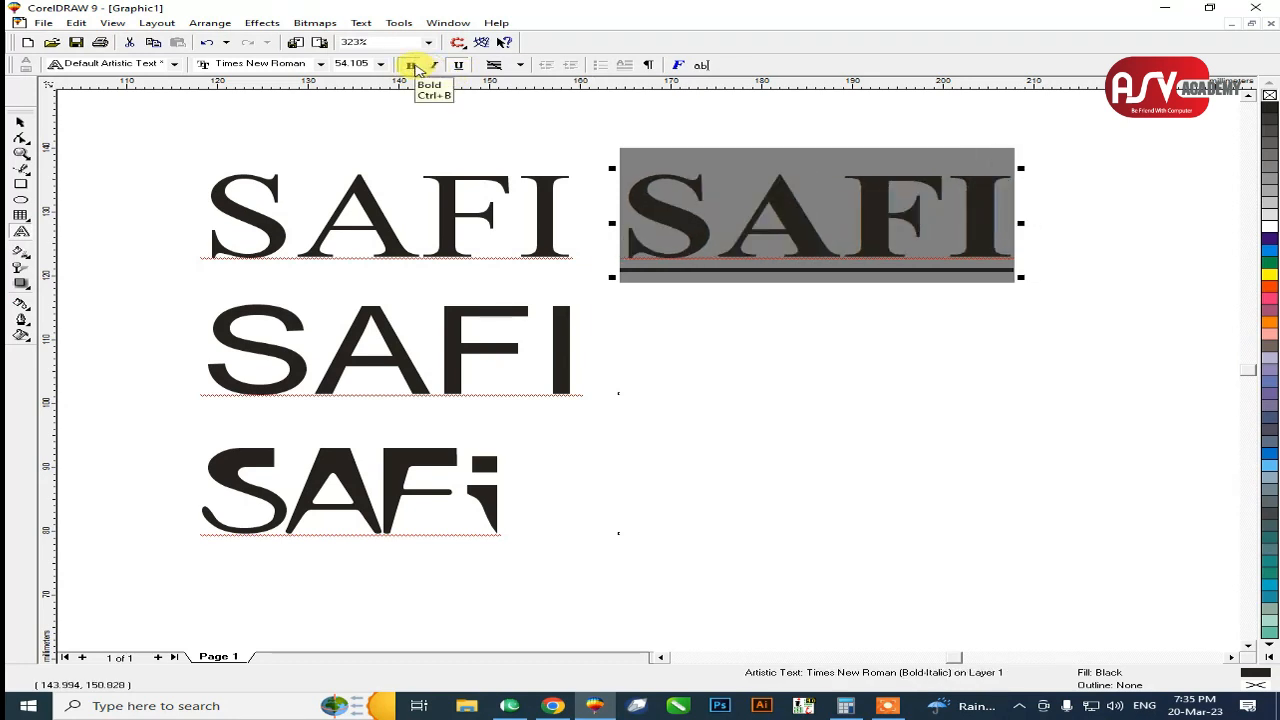
click(414, 67)
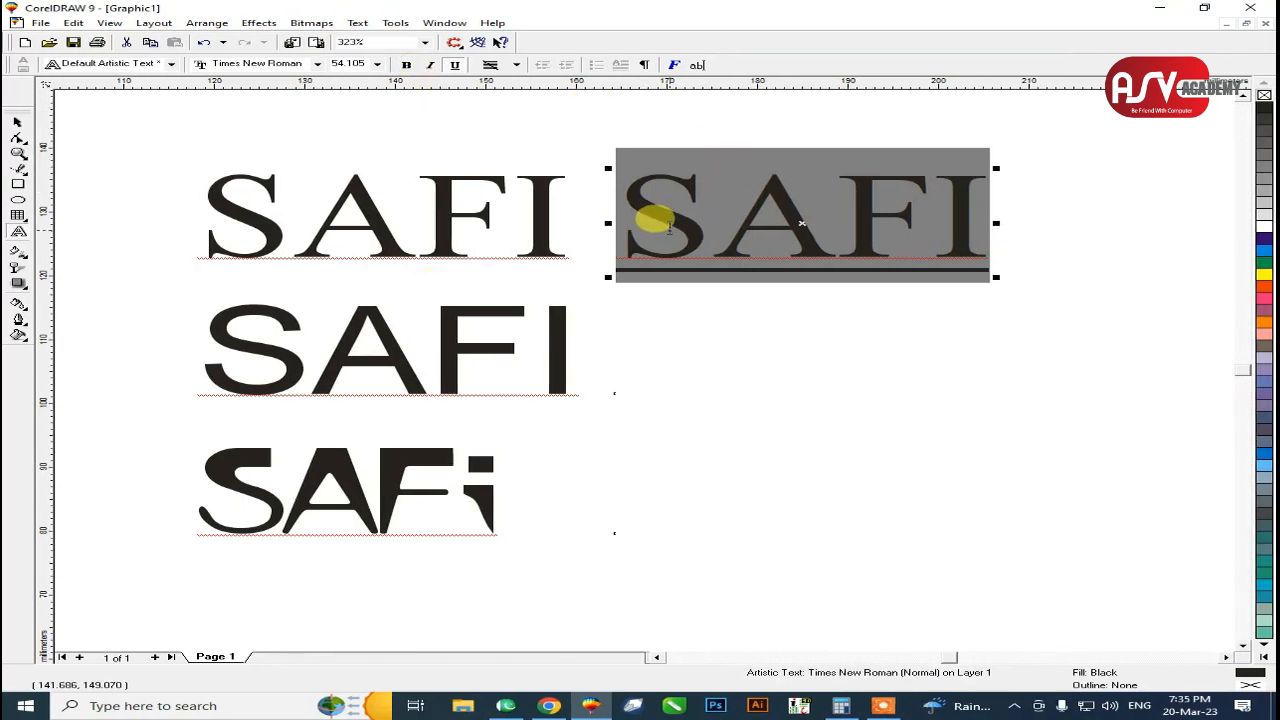
click(672, 228)
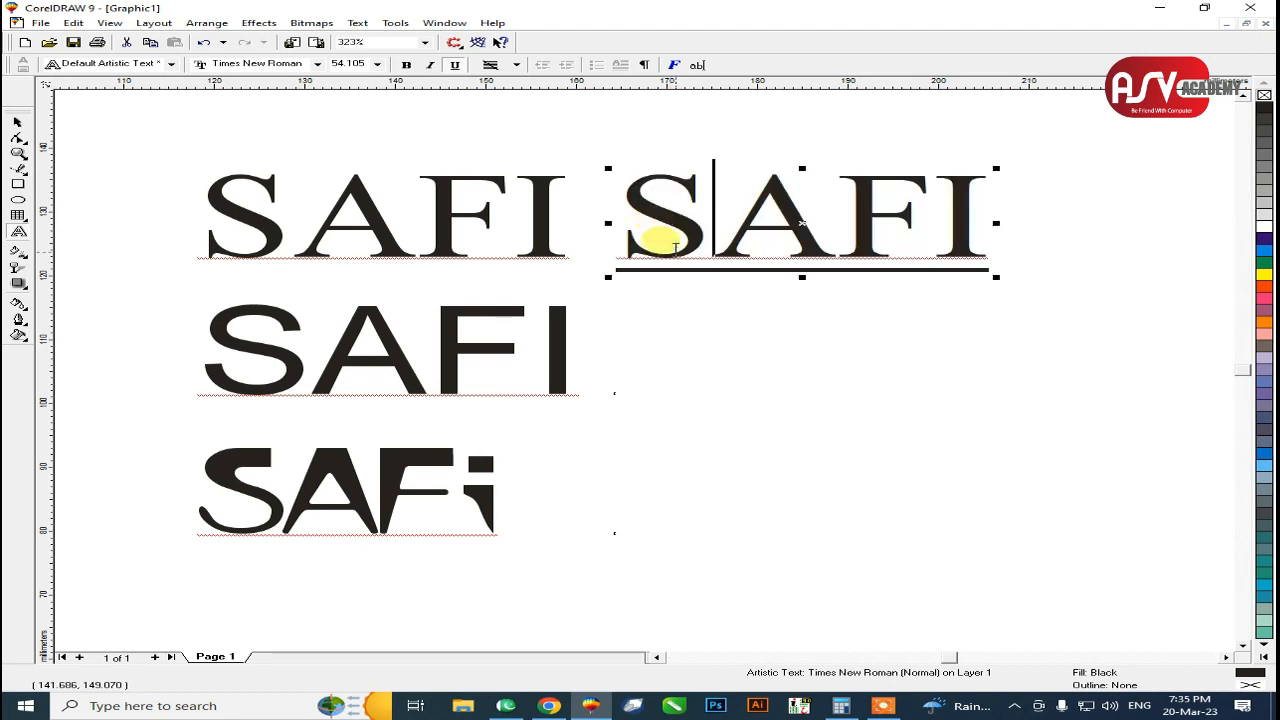
drag(618, 225, 1063, 314)
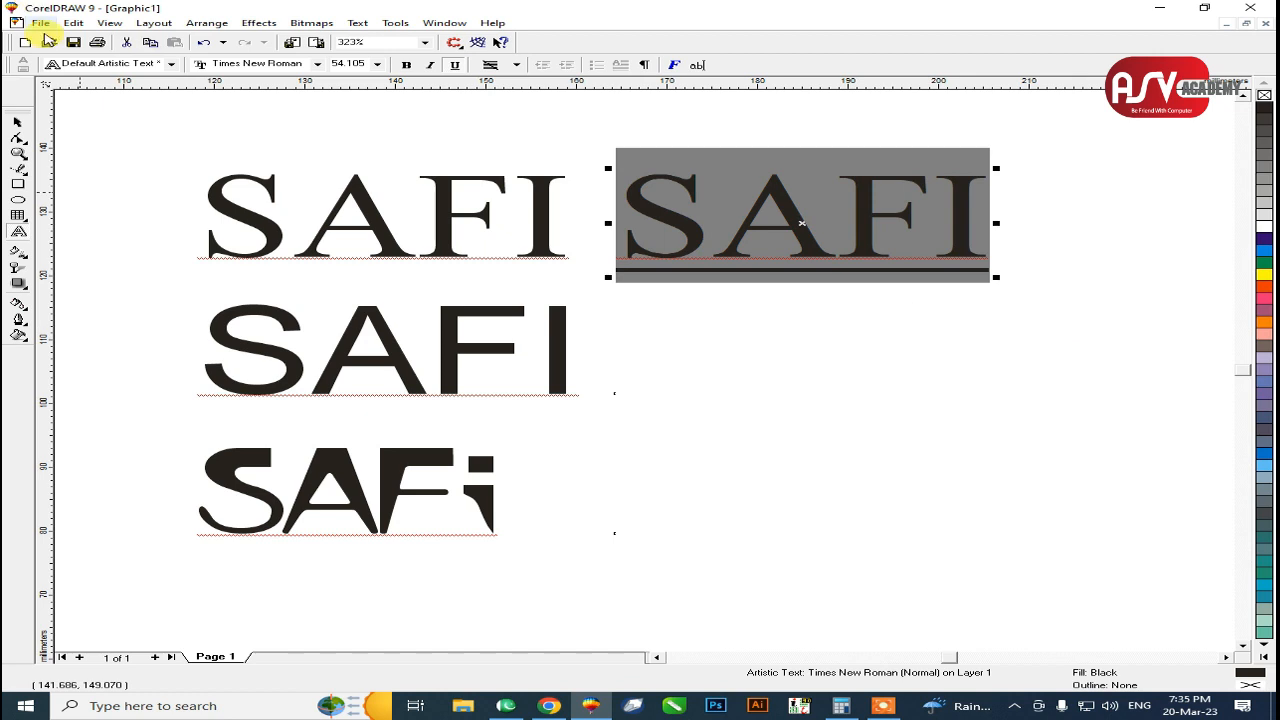
Delete the underlined Times New Roman copy beside the three-line surname block.
click(17, 123)
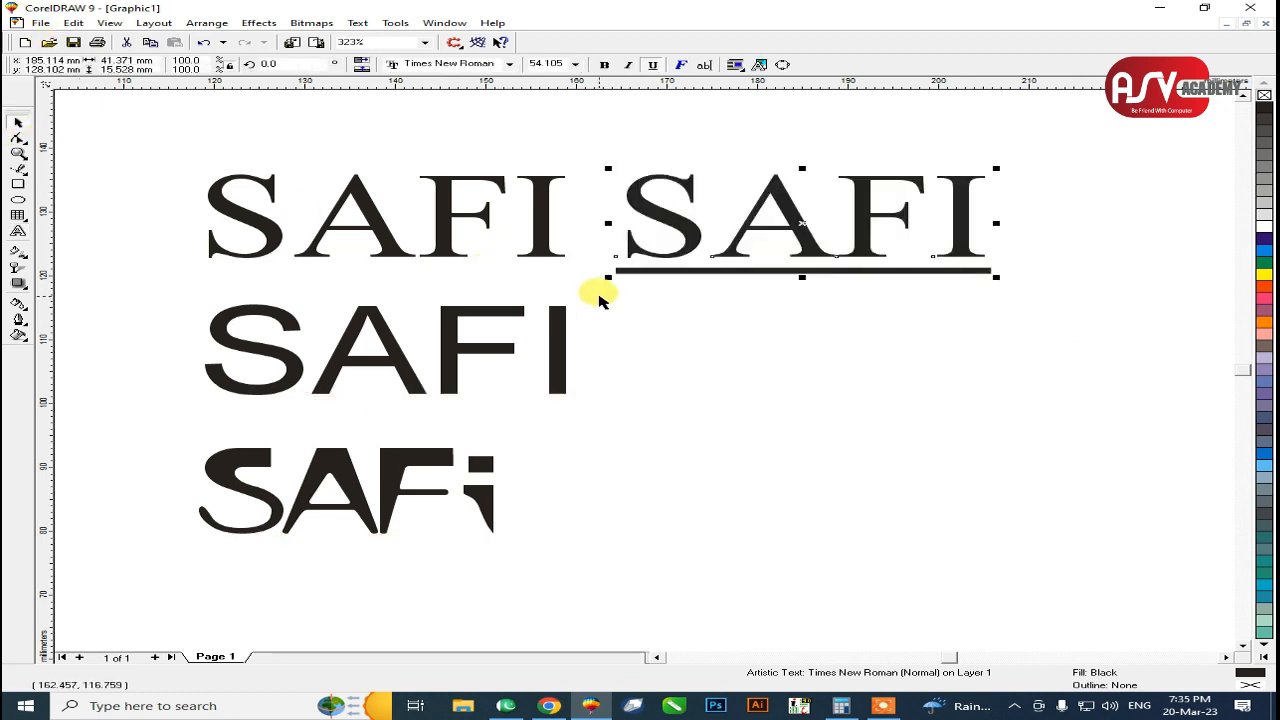
key(Delete)
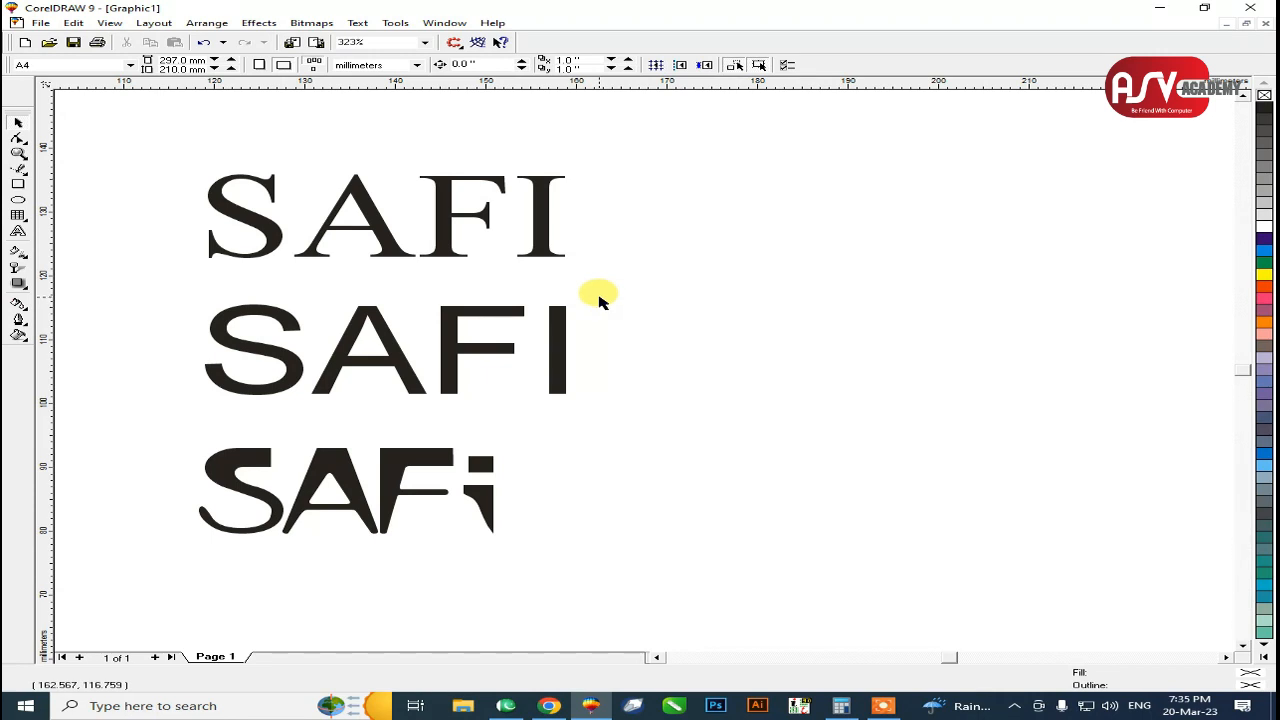
click(373, 66)
click(373, 66)
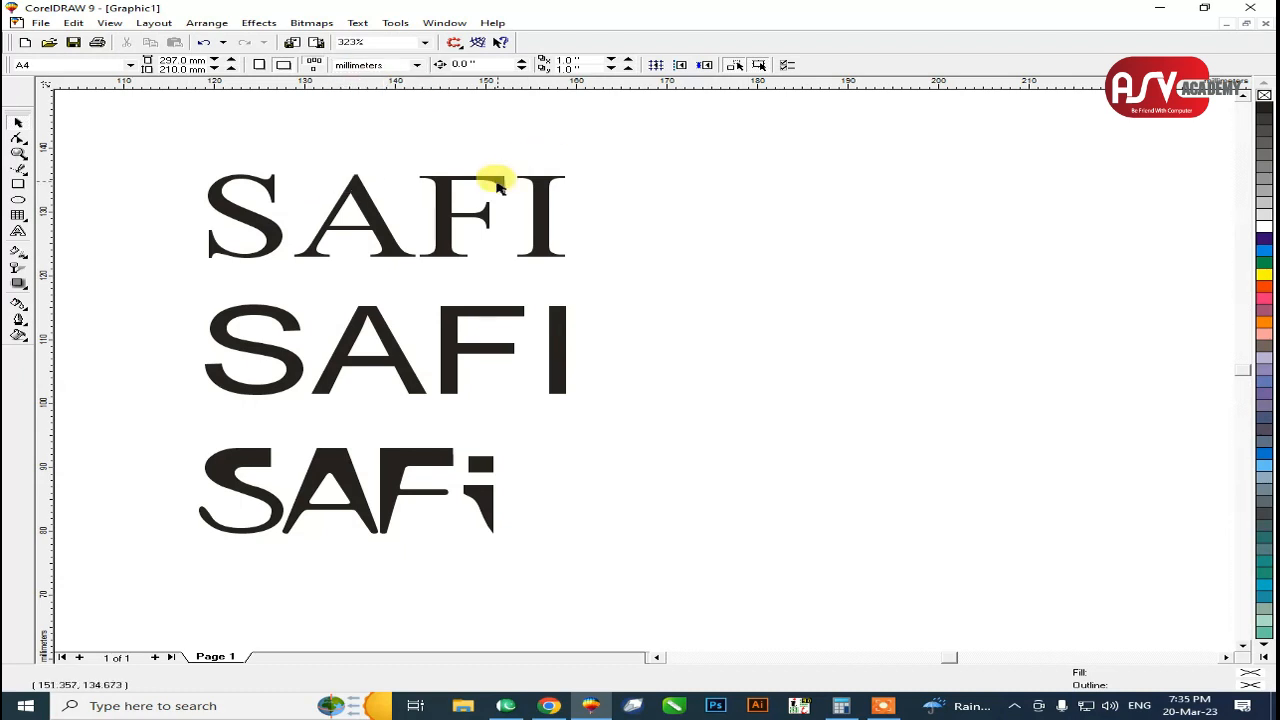
Delete the three-line surname block, leaving only the Serif, Sans Serif and Script sample on the page.
click(266, 357)
key(F3)
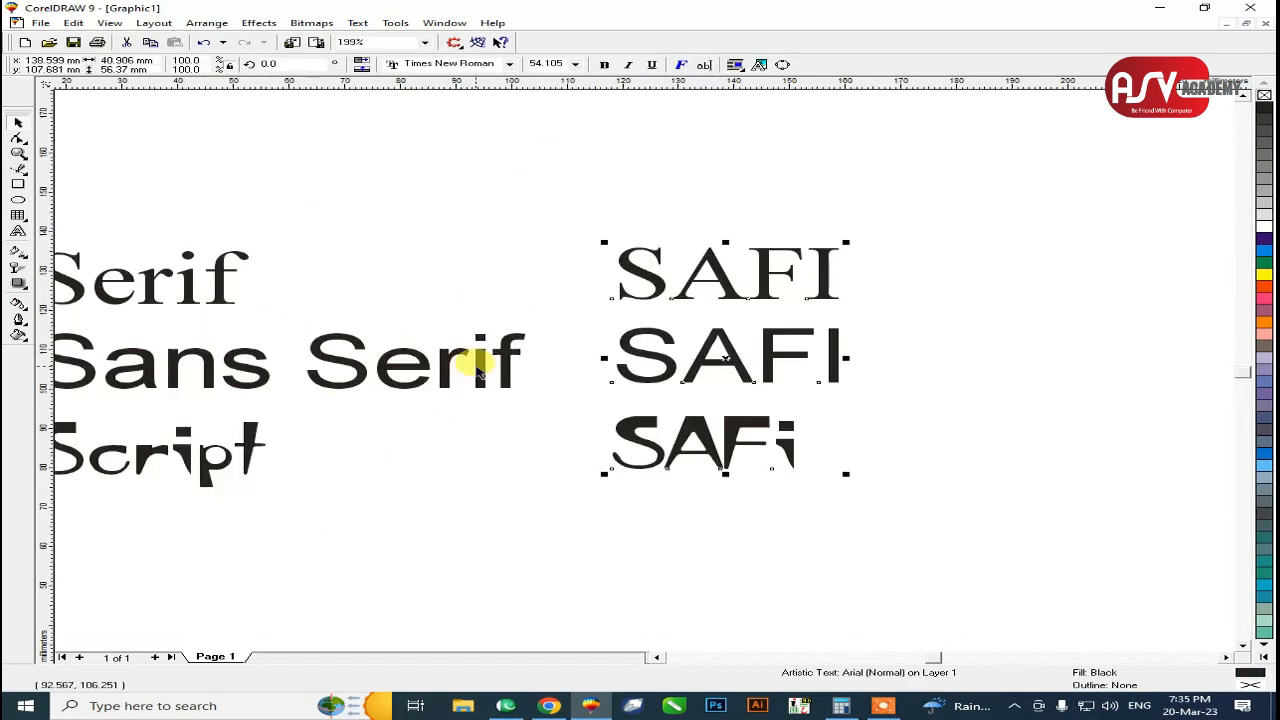
click(512, 226)
key(F3)
click(610, 357)
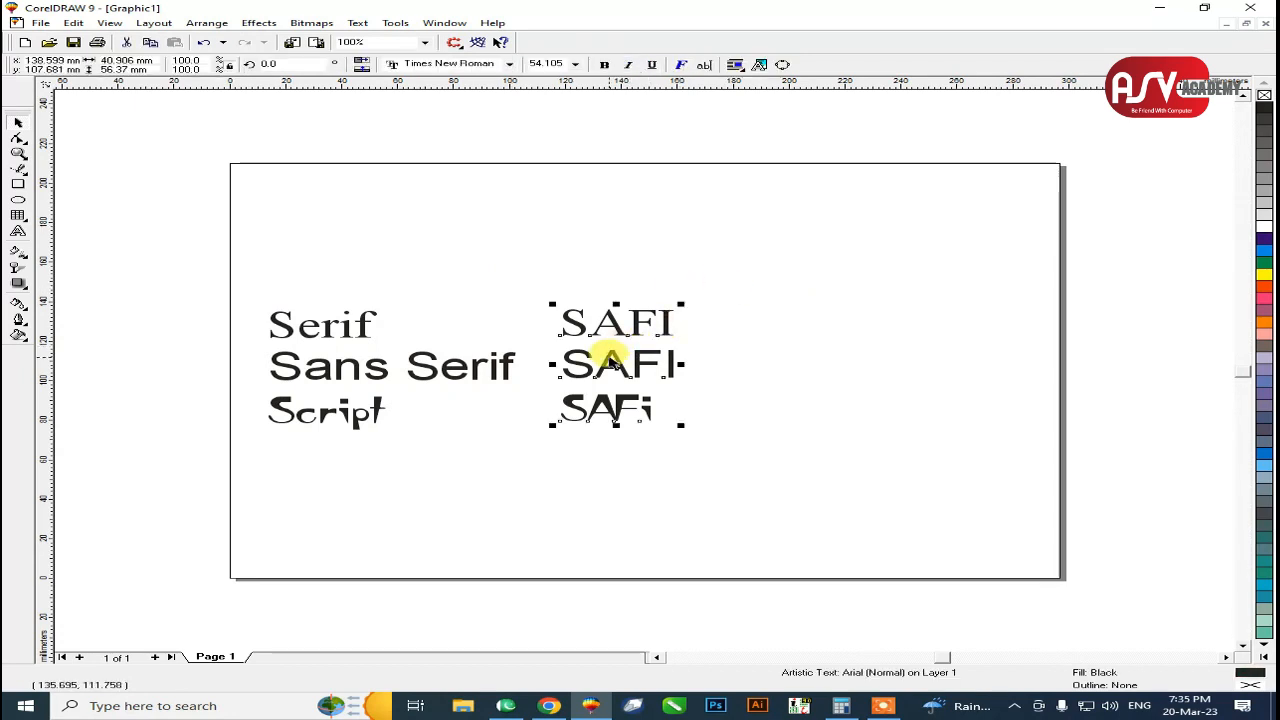
key(Delete)
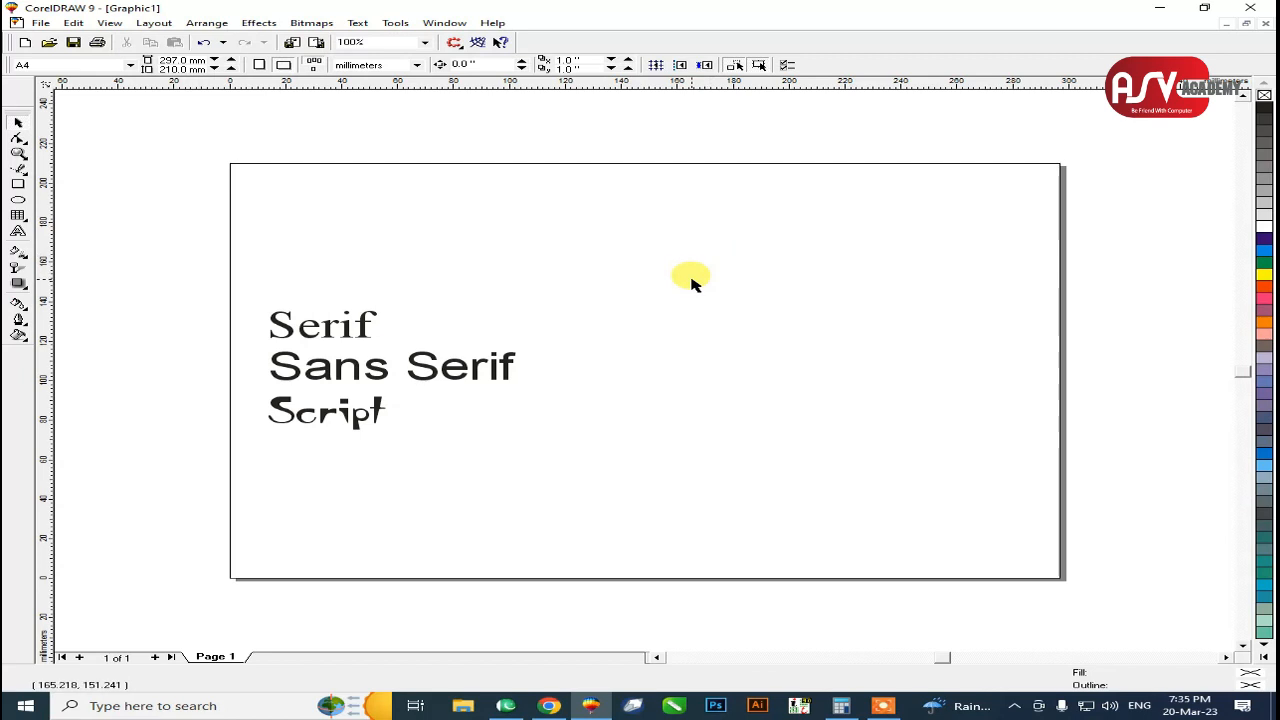
Move the Serif, Sans Serif and Script sample to the centre of a new Page 2 and return to Page 1.
drag(718, 267, 53, 455)
drag(556, 368, 228, 362)
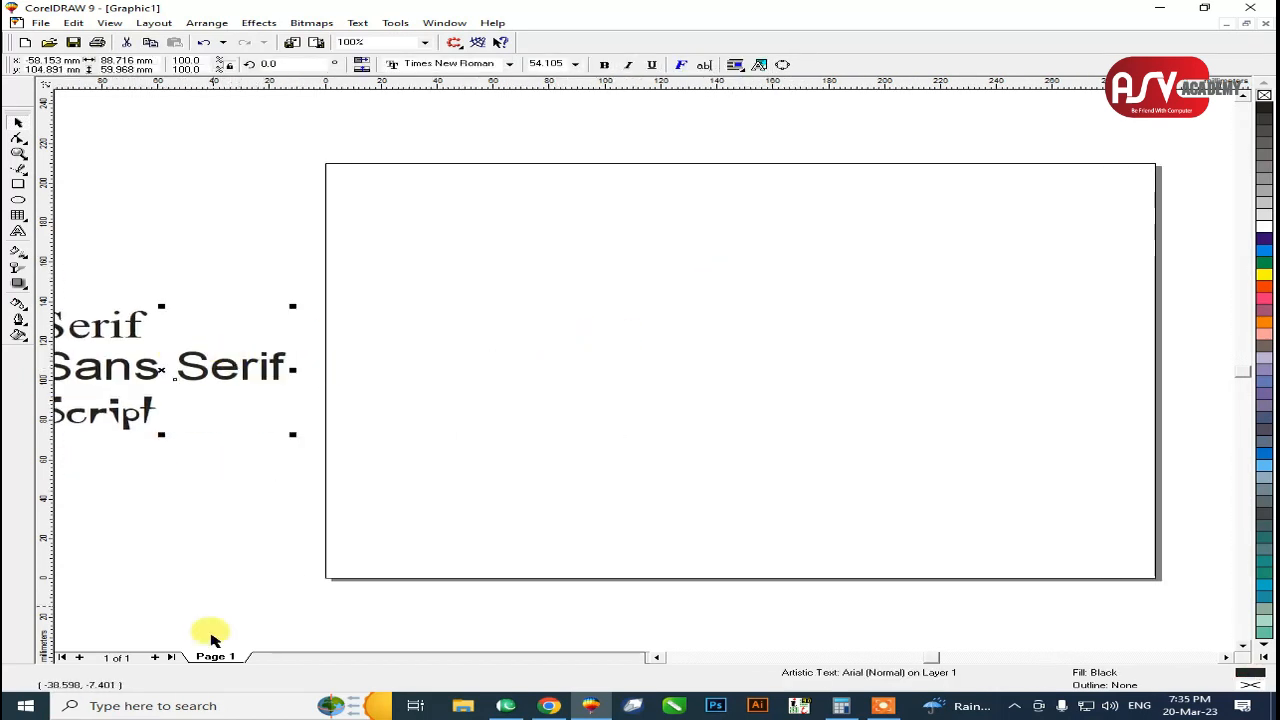
click(155, 658)
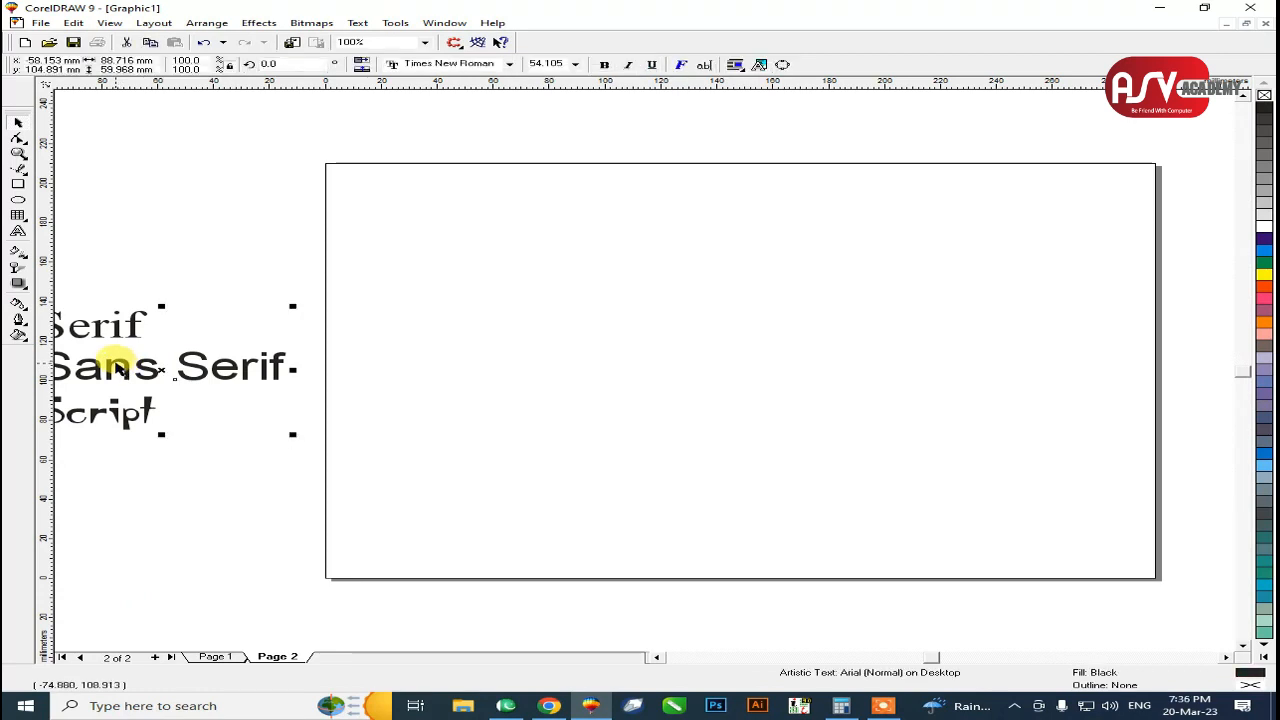
key(p)
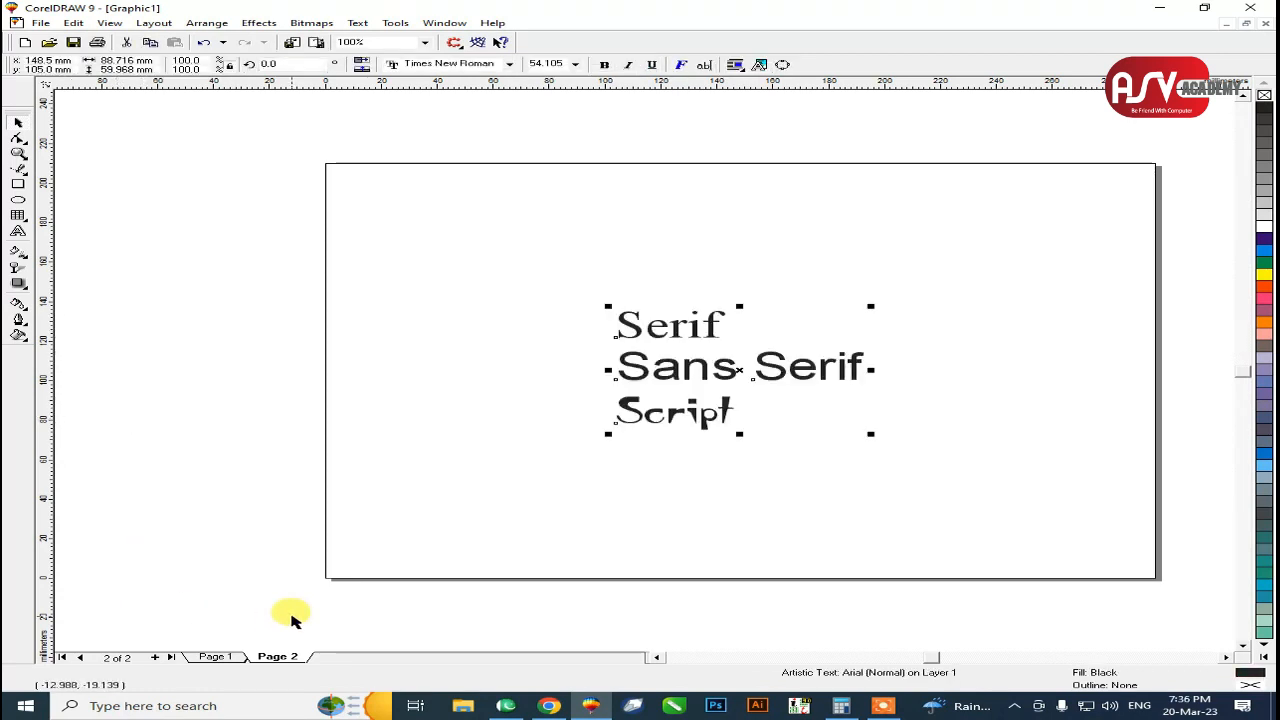
click(222, 657)
Enter the filler artistic text "Ldfaljd fldsj fl" near the top of Page 1 and erase it again.
click(18, 231)
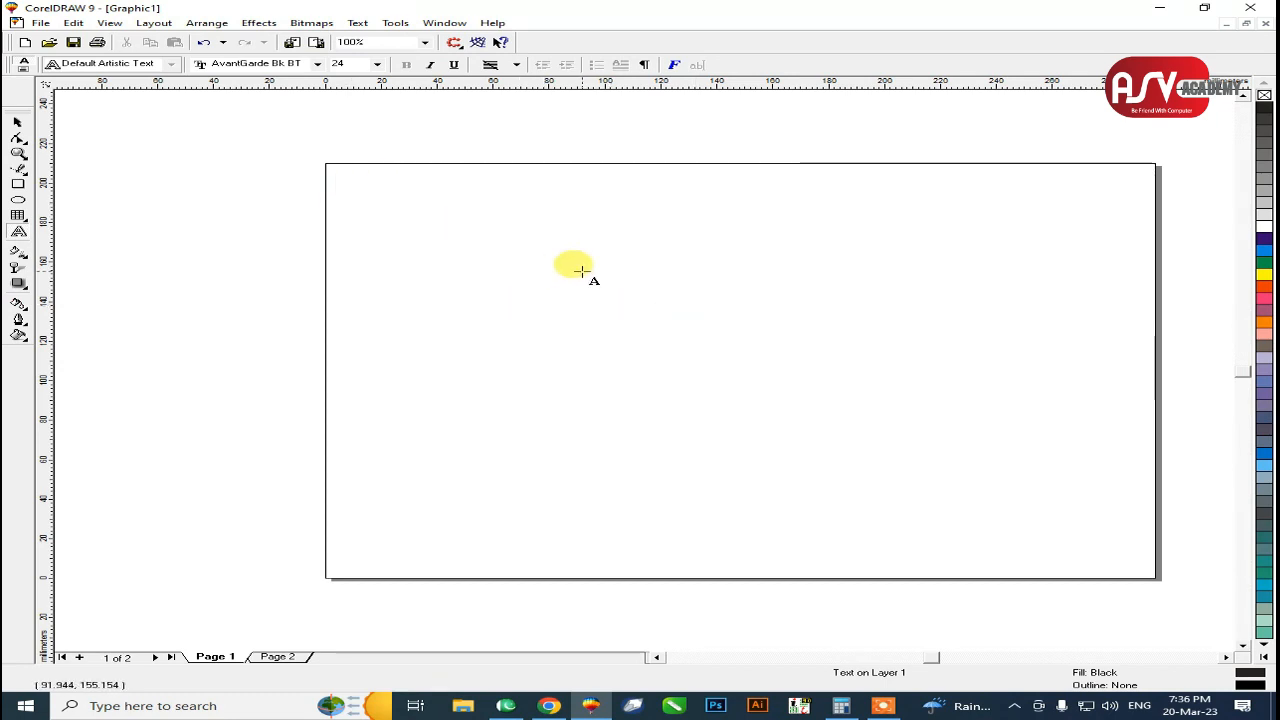
click(495, 228)
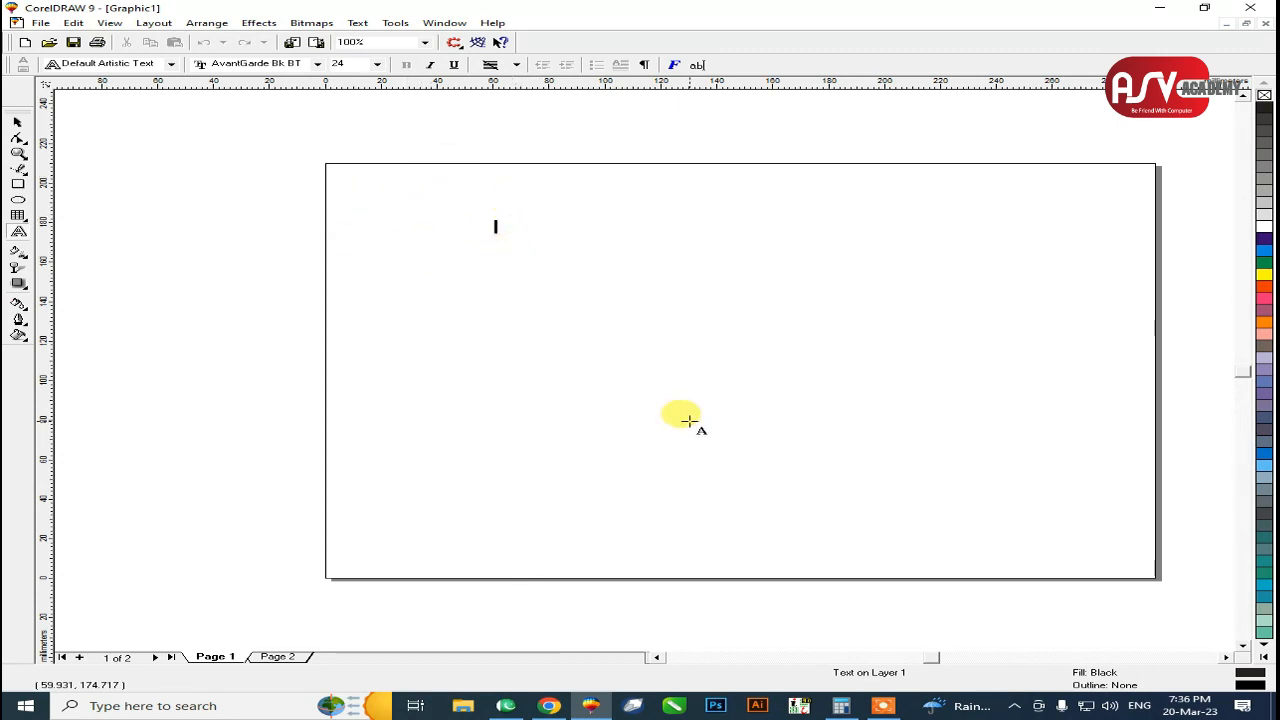
text(Ldfaljd fldsj fl)
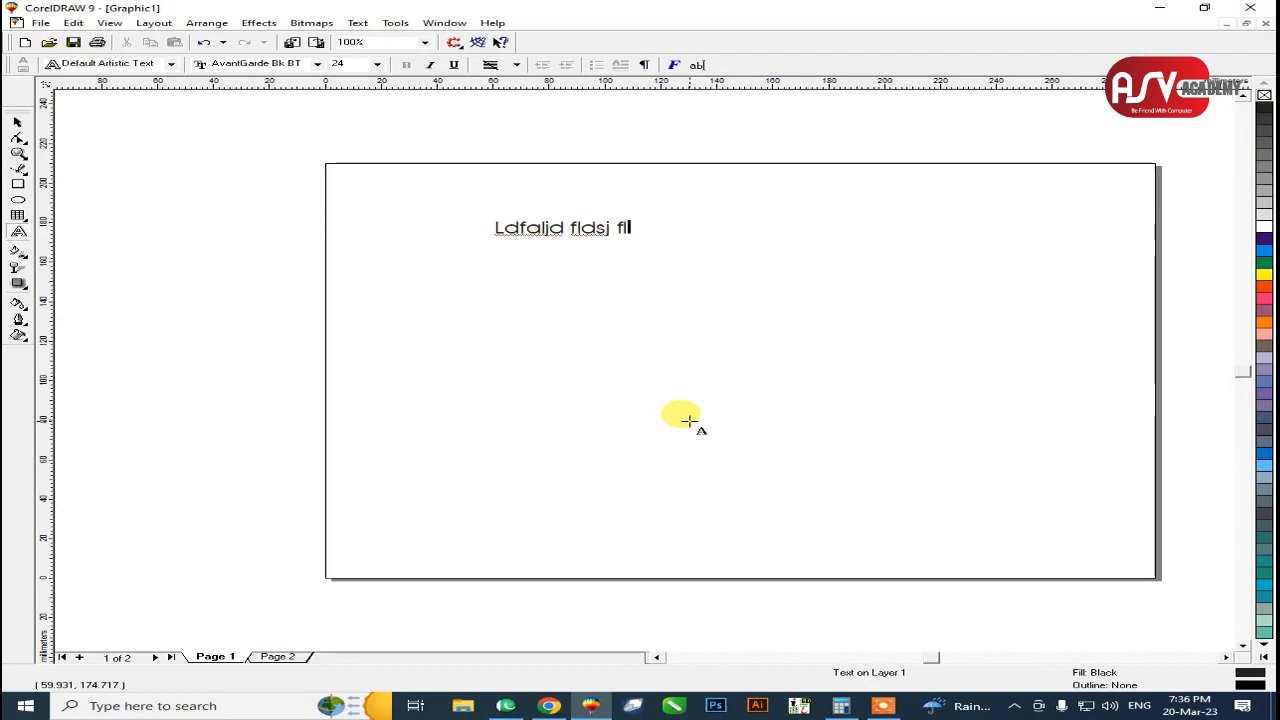
key(BackSpace)
key(BackSpace)
key(BackSpace)
key(BackSpace)
key(BackSpace)
key(BackSpace)
key(BackSpace)
key(BackSpace)
key(BackSpace)
key(BackSpace)
key(BackSpace)
key(BackSpace)
key(BackSpace)
key(BackSpace)
key(BackSpace)
key(BackSpace)
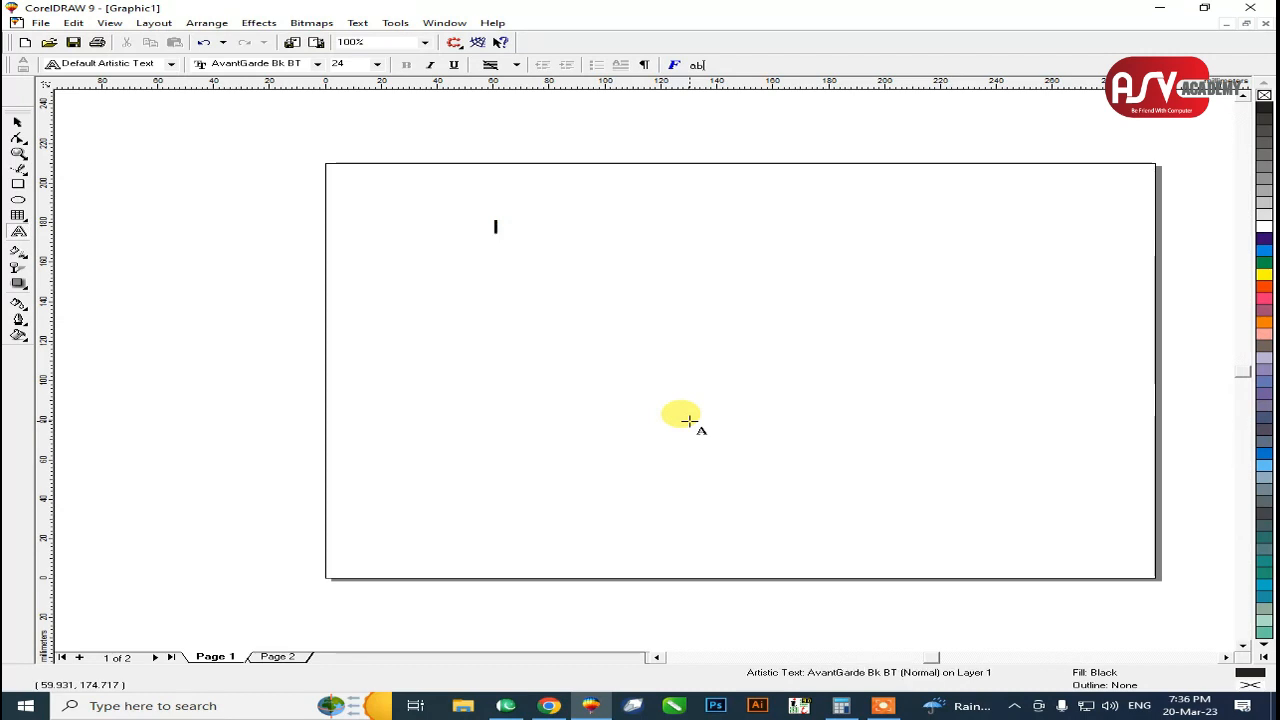
Add the artistic text "CorelDraw Class 6 Video" as a heading in the upper part of Page 1.
click(518, 247)
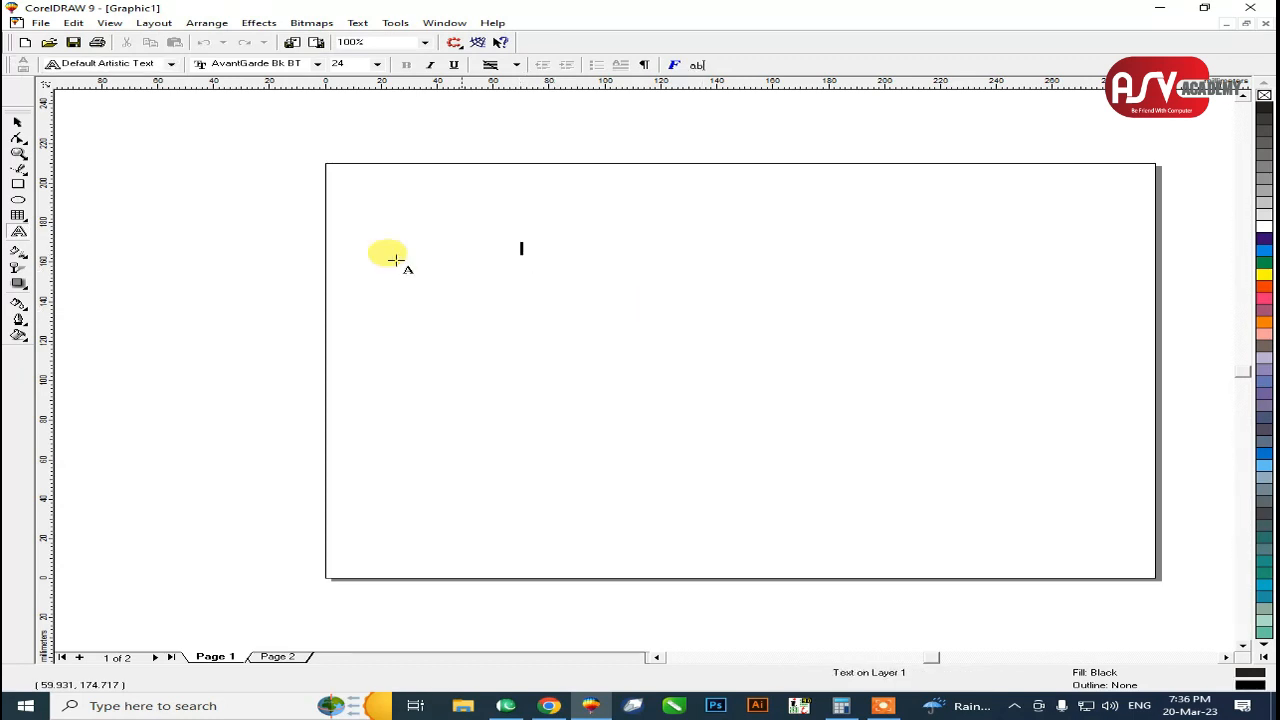
click(472, 228)
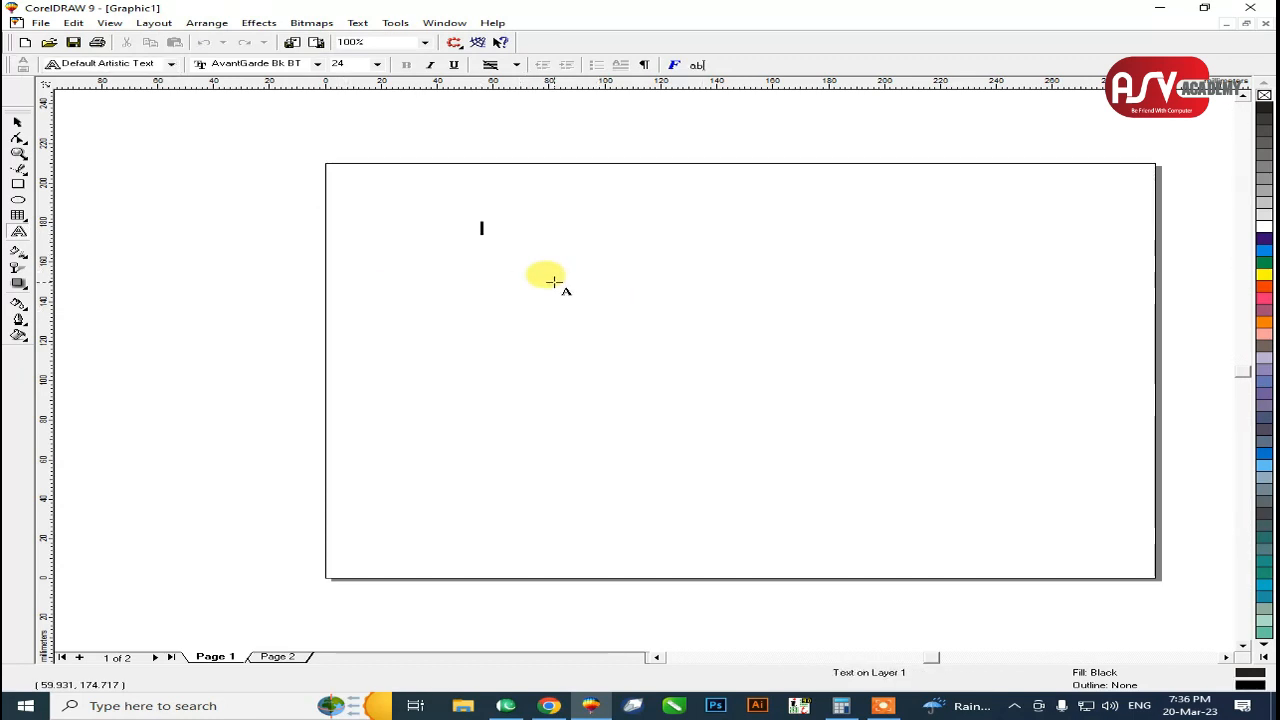
text(Clal)
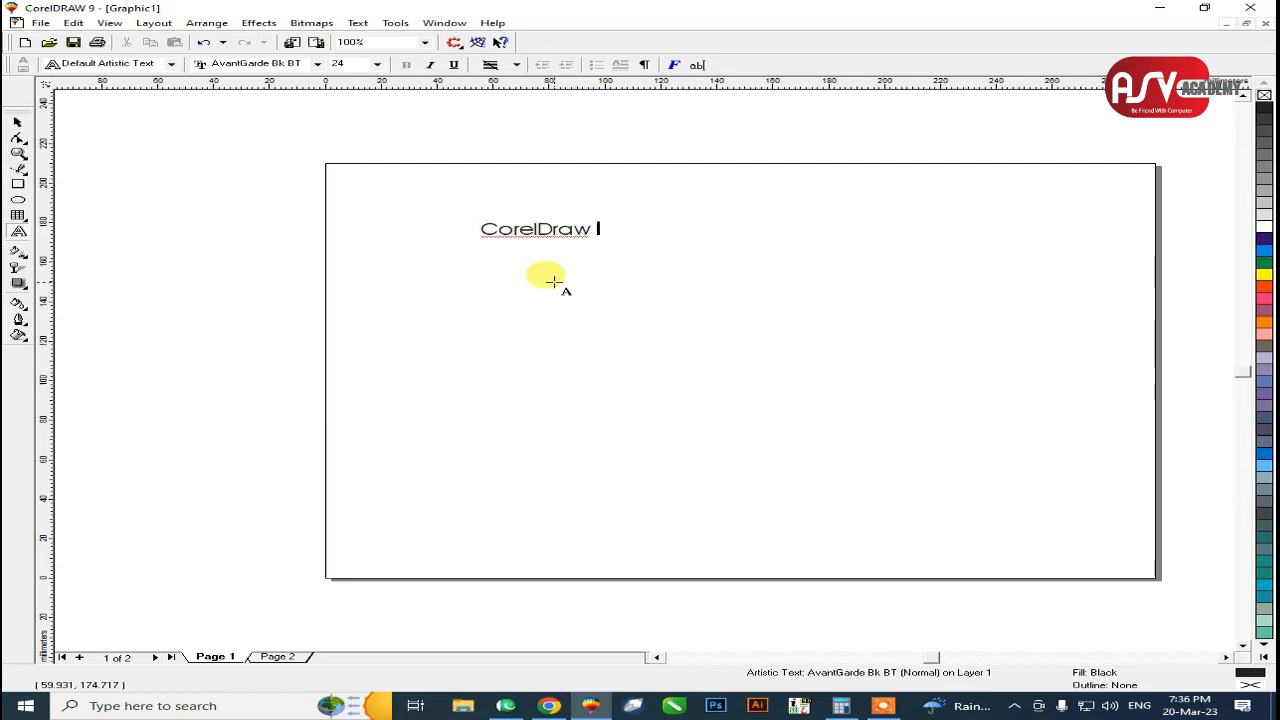
text(6 Video)
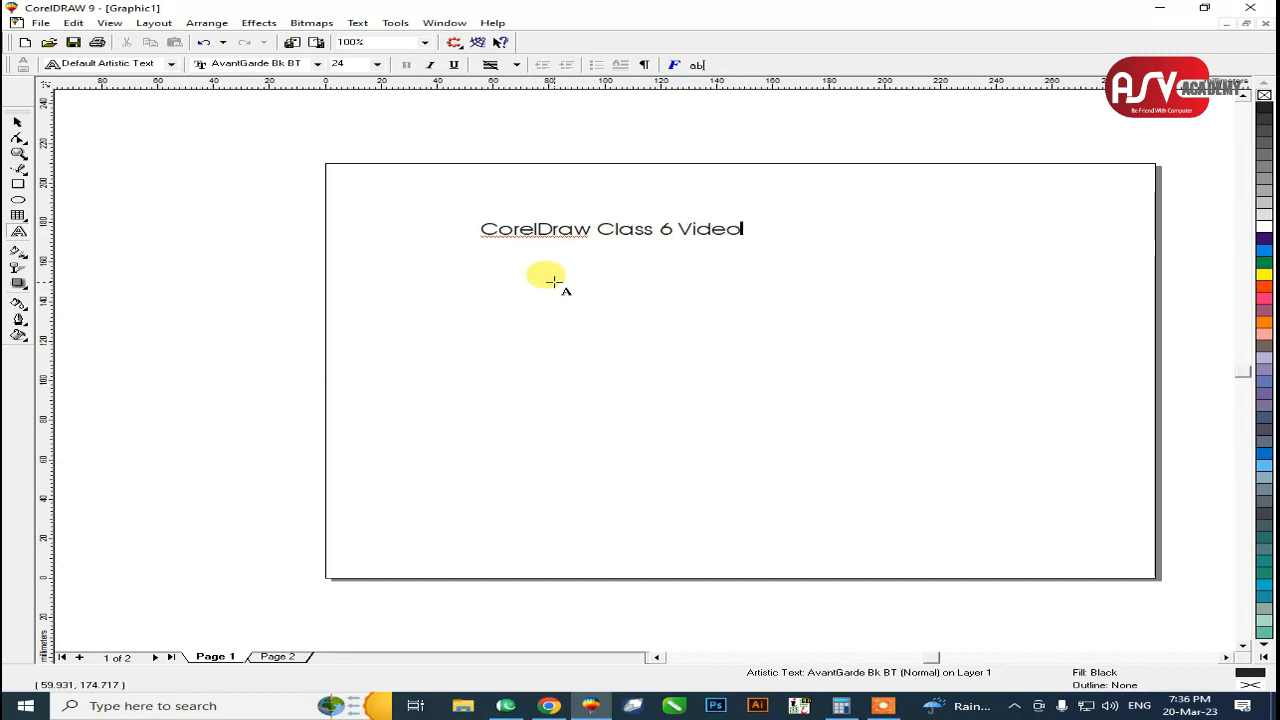
key(ctrl+space)
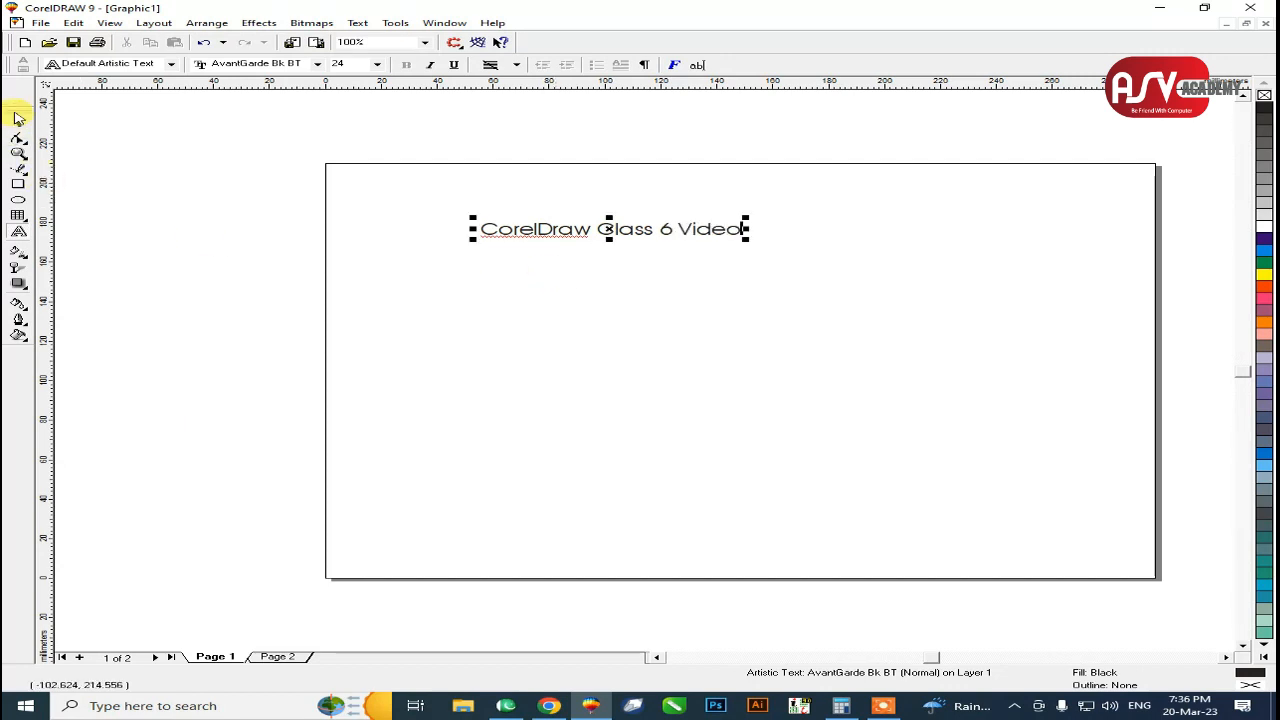
click(18, 122)
Append the filler text "jdslfjdlf" to the end of the heading and erase it again.
key(F2)
drag(300, 167, 1164, 457)
click(1061, 438)
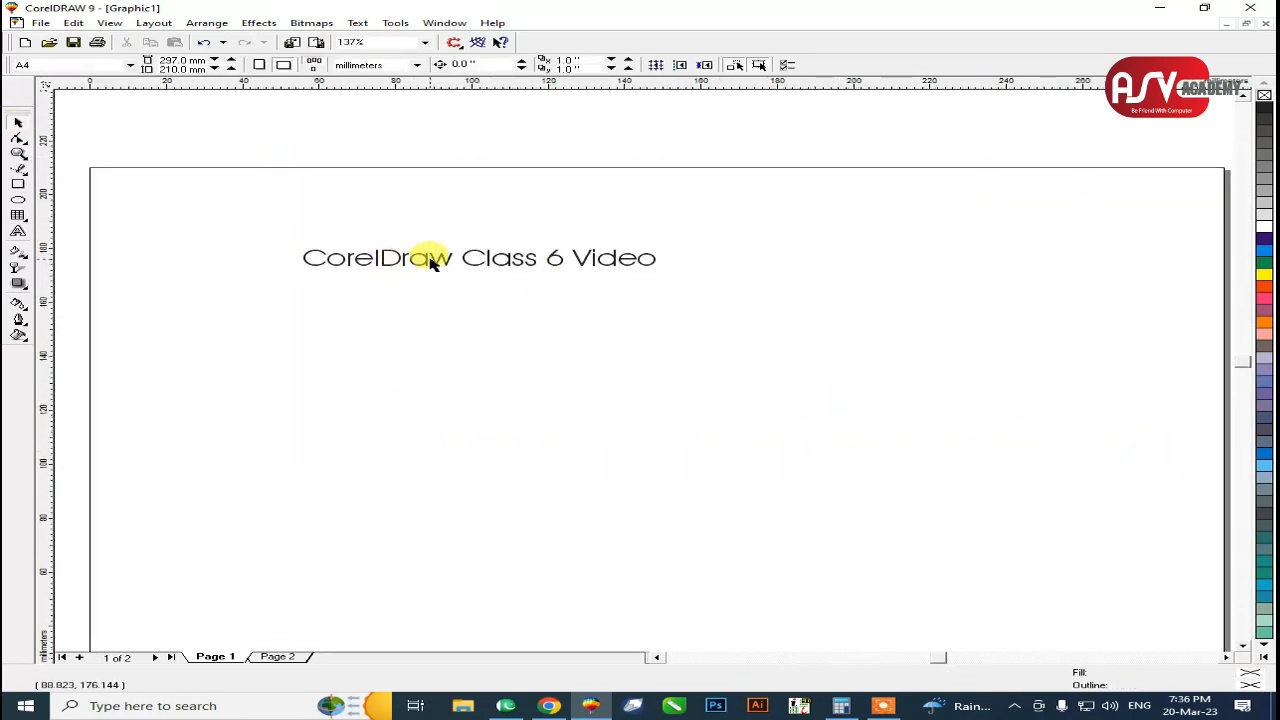
click(655, 258)
key(F8)
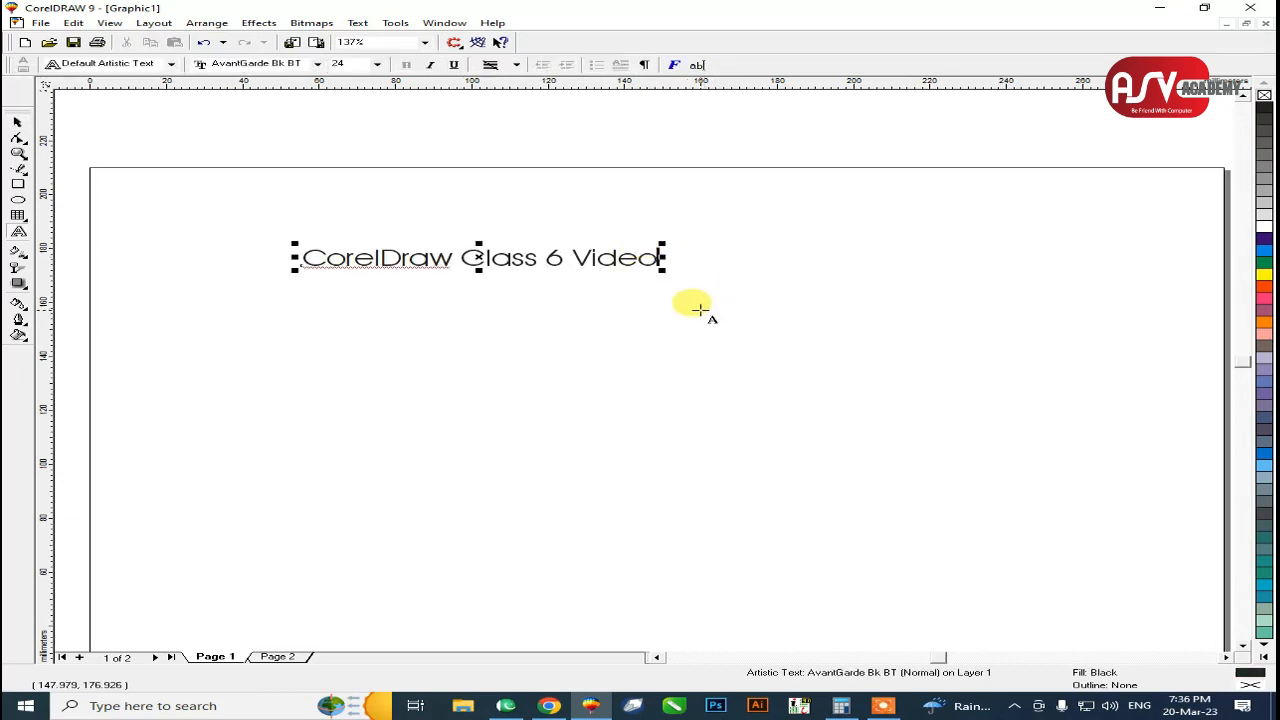
text(jdslf)
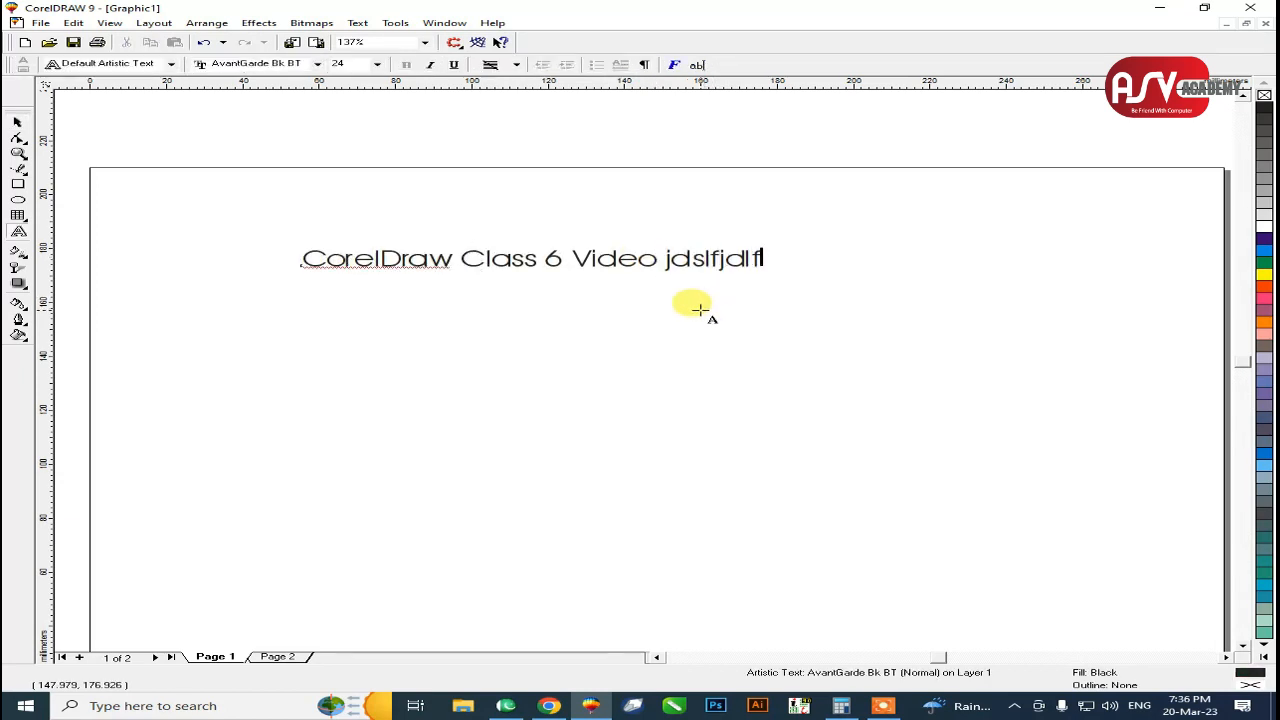
text(jdl)
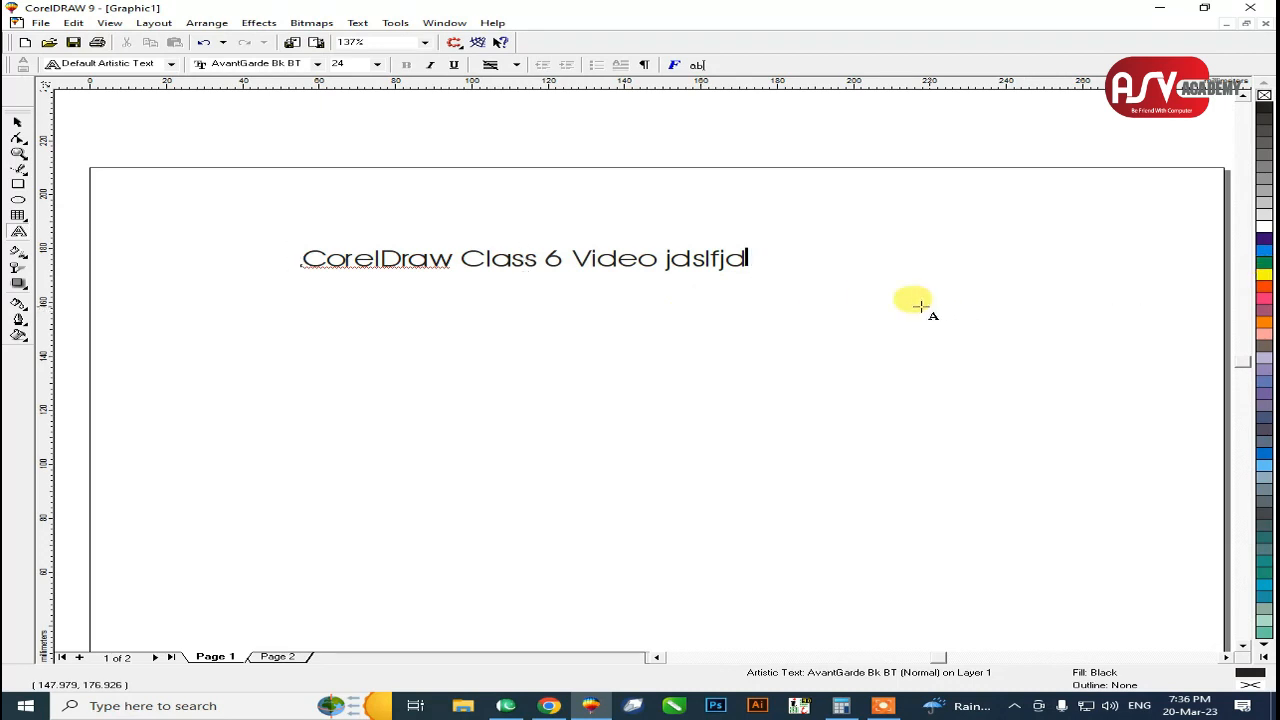
key(BackSpace)
key(BackSpace)
key(BackSpace)
key(BackSpace)
key(BackSpace)
key(BackSpace)
key(BackSpace)
click(17, 123)
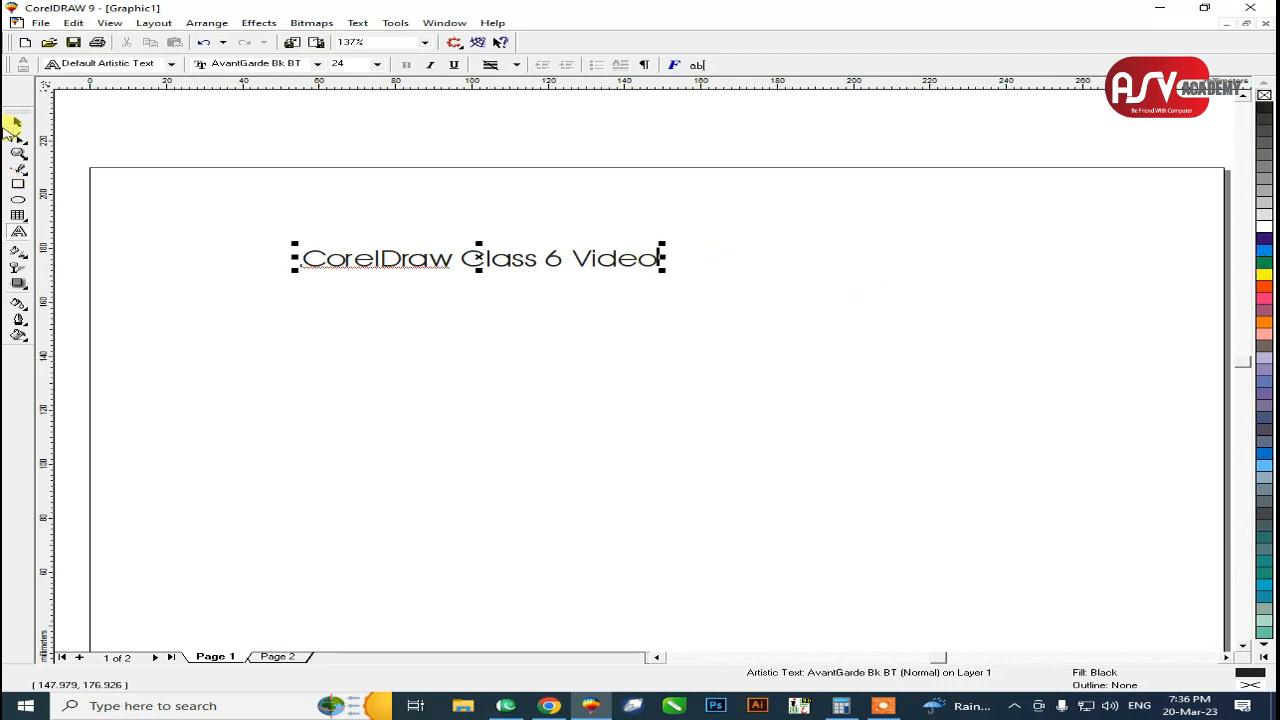
Move the "CorelDraw Class 6 Video" heading towards the page's middle, centred at about x 142 mm, y 175 mm.
click(286, 166)
drag(437, 265, 590, 277)
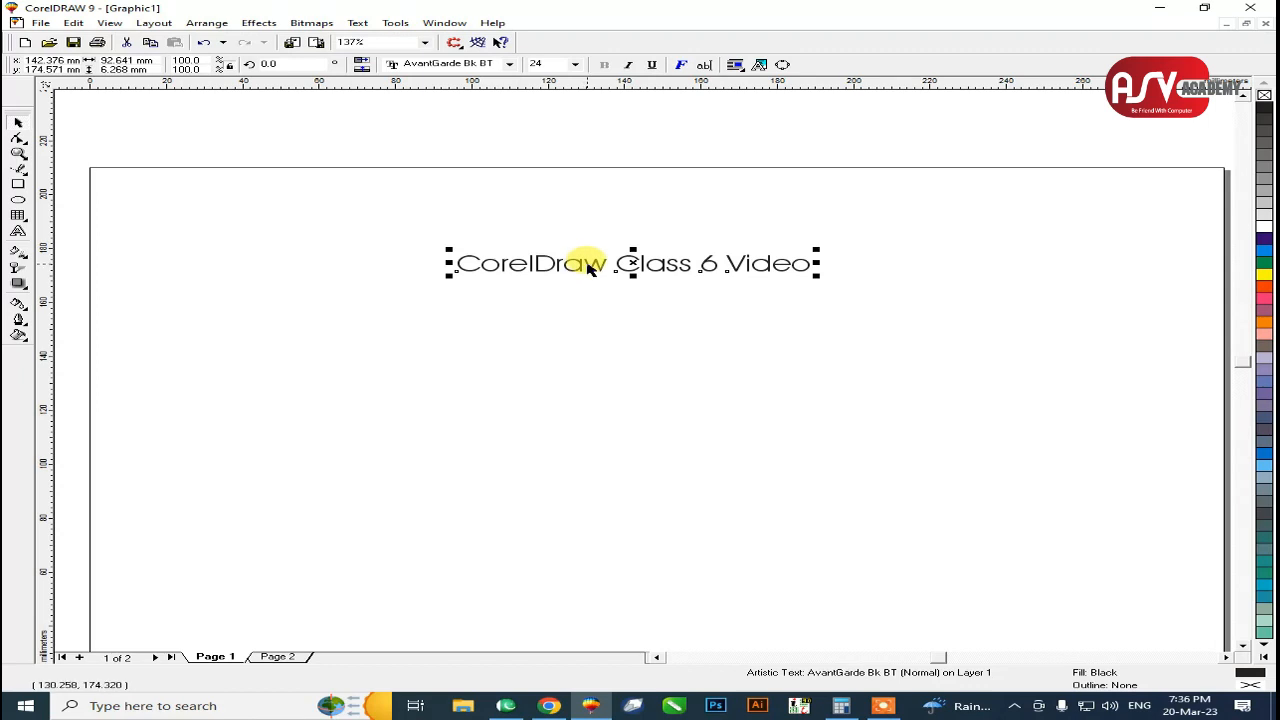
click(613, 260)
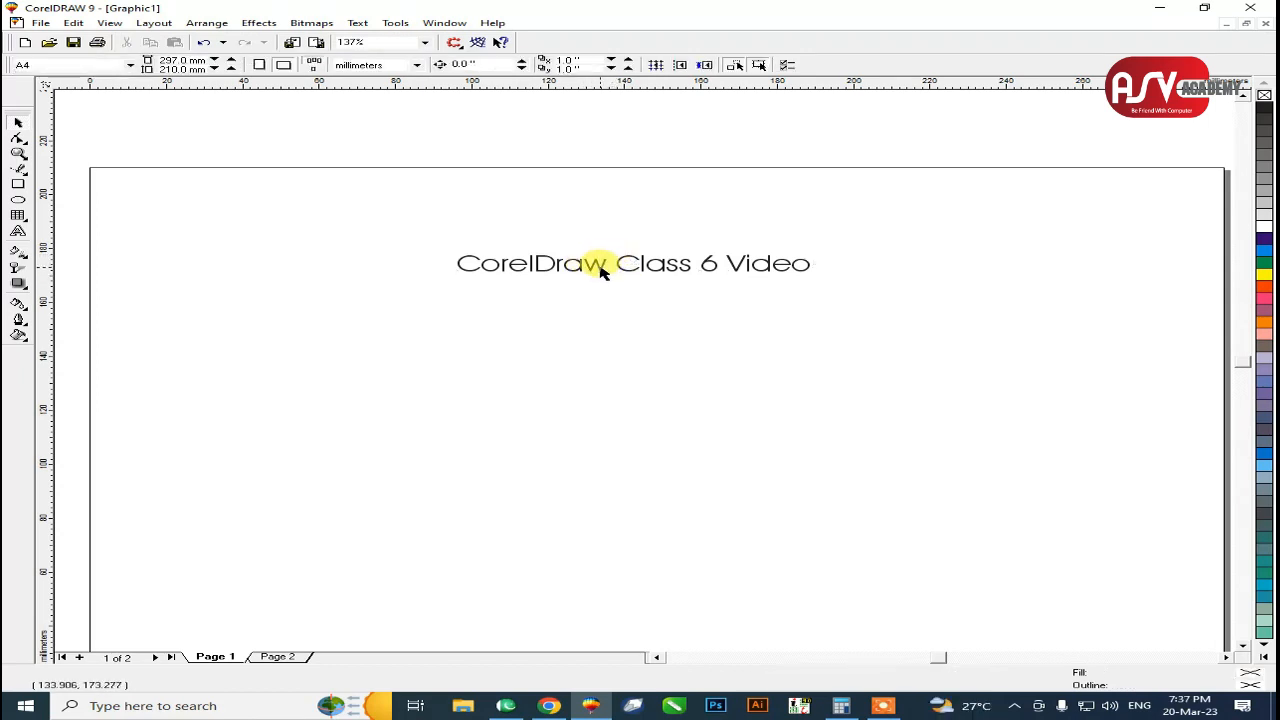
Add a separate artistic text "Text Tool" just below the "CorelDraw Class 6 Video" heading.
click(18, 232)
click(488, 302)
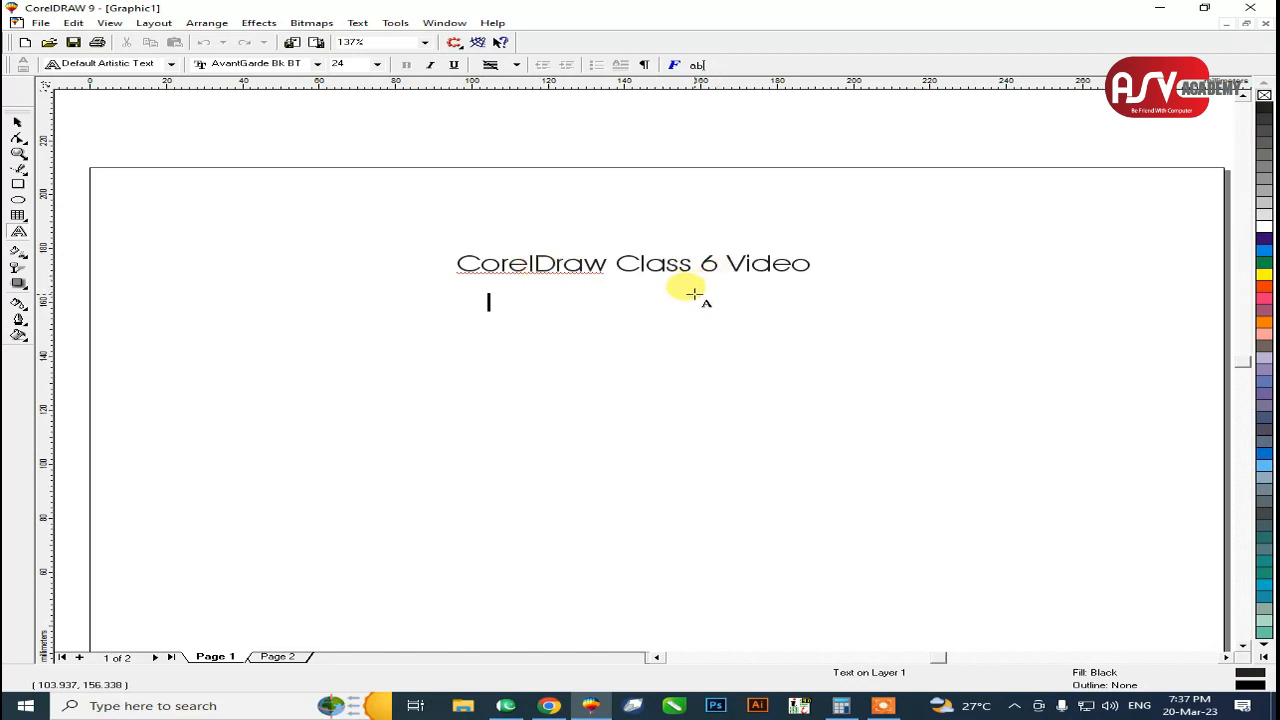
text(Tel)
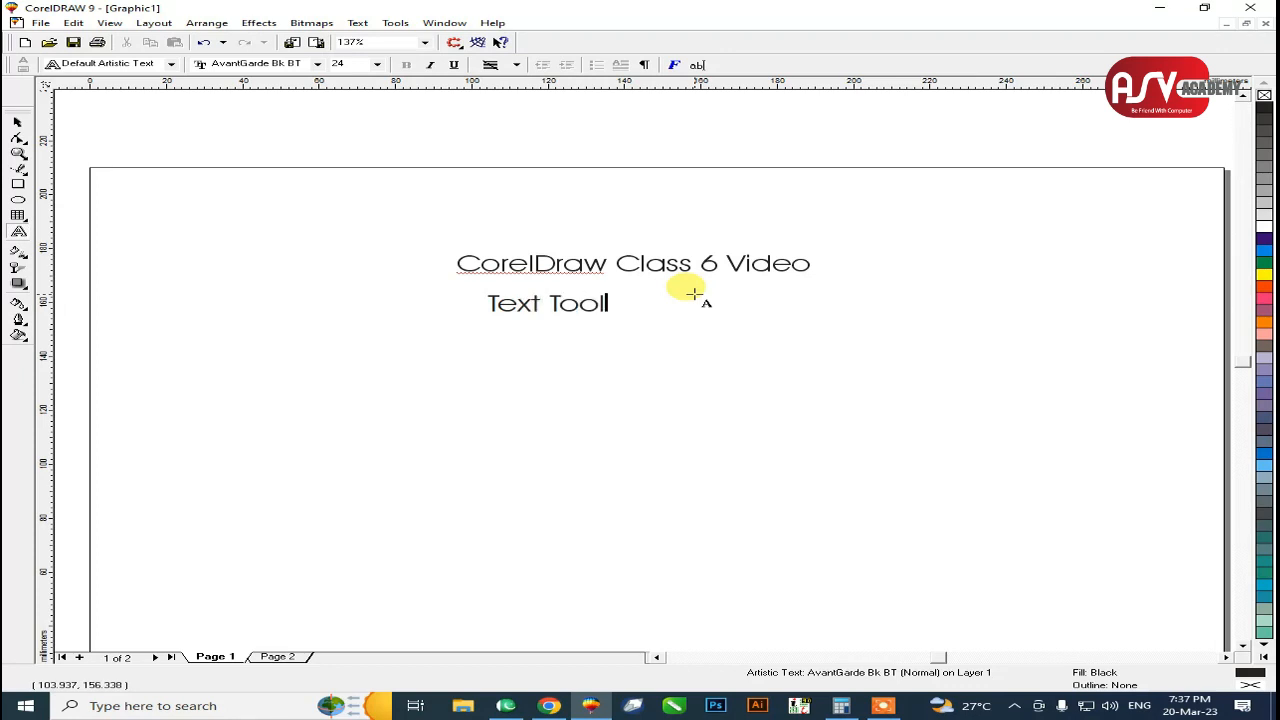
key(ctrl+space)
click(16, 122)
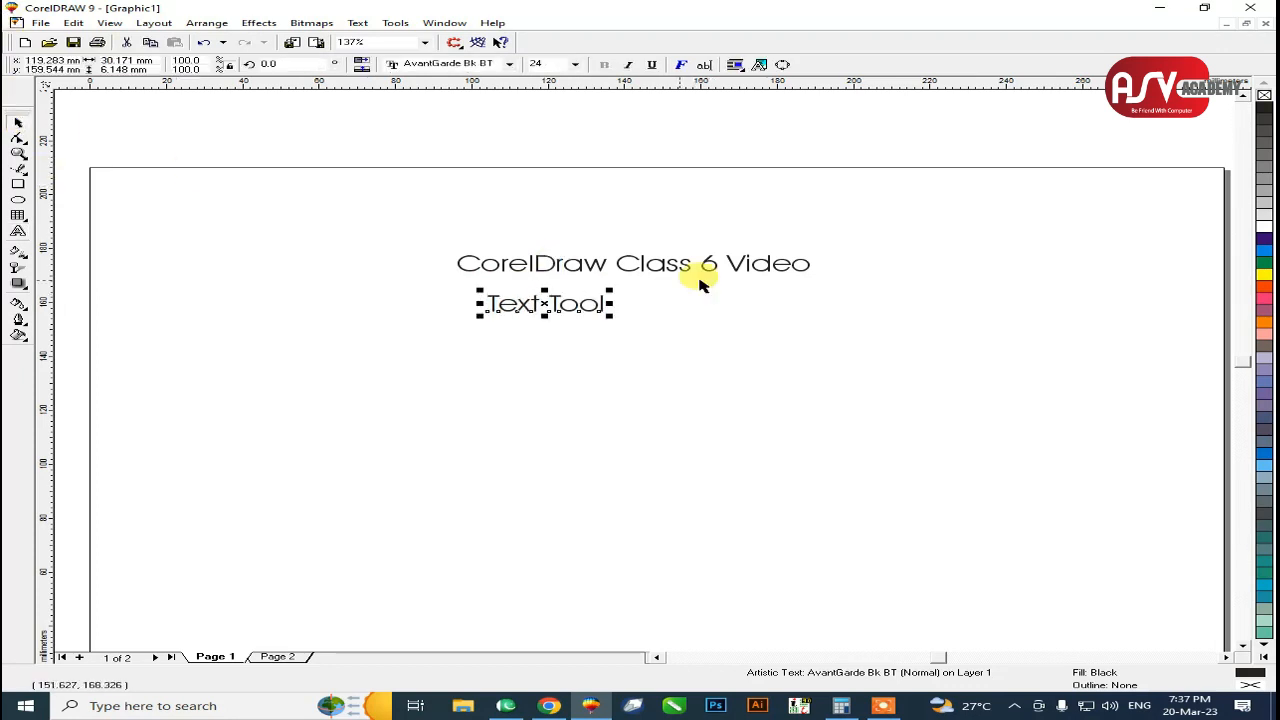
Move "Text Tool" closer beneath the heading and align the two lines on a common vertical centre.
drag(563, 306, 666, 300)
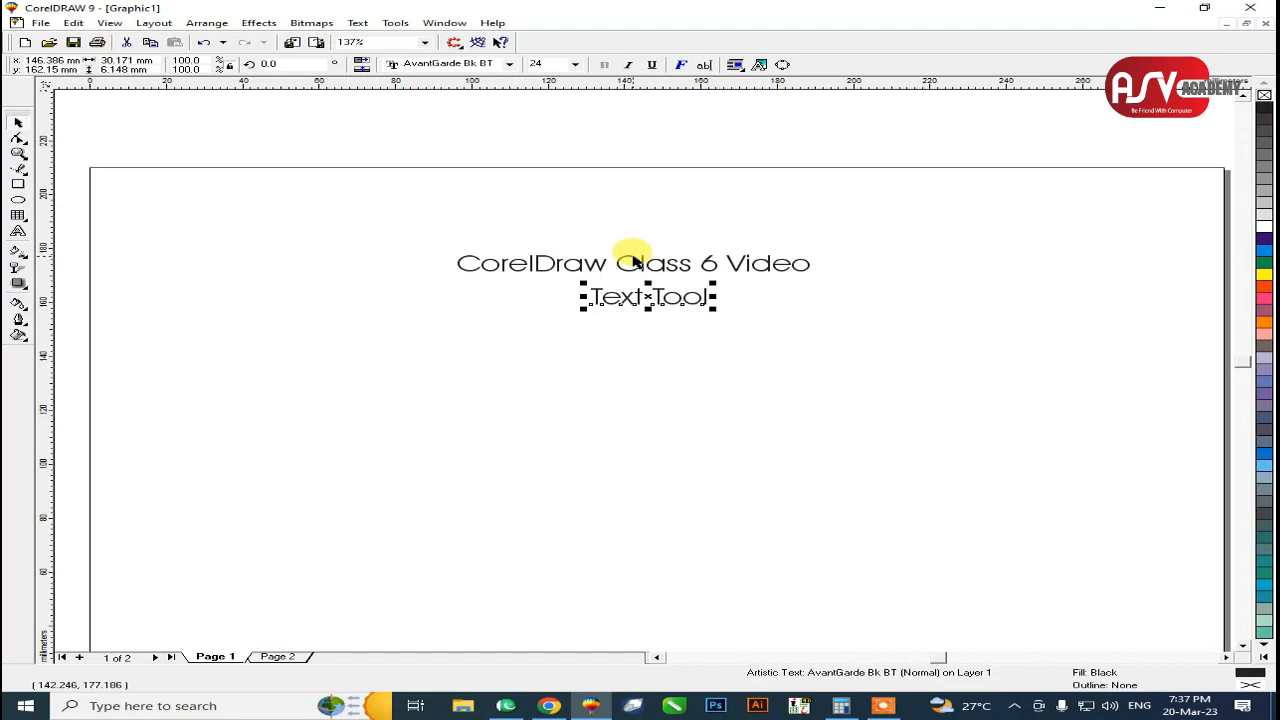
shift+click(632, 260)
key(c)
click(596, 348)
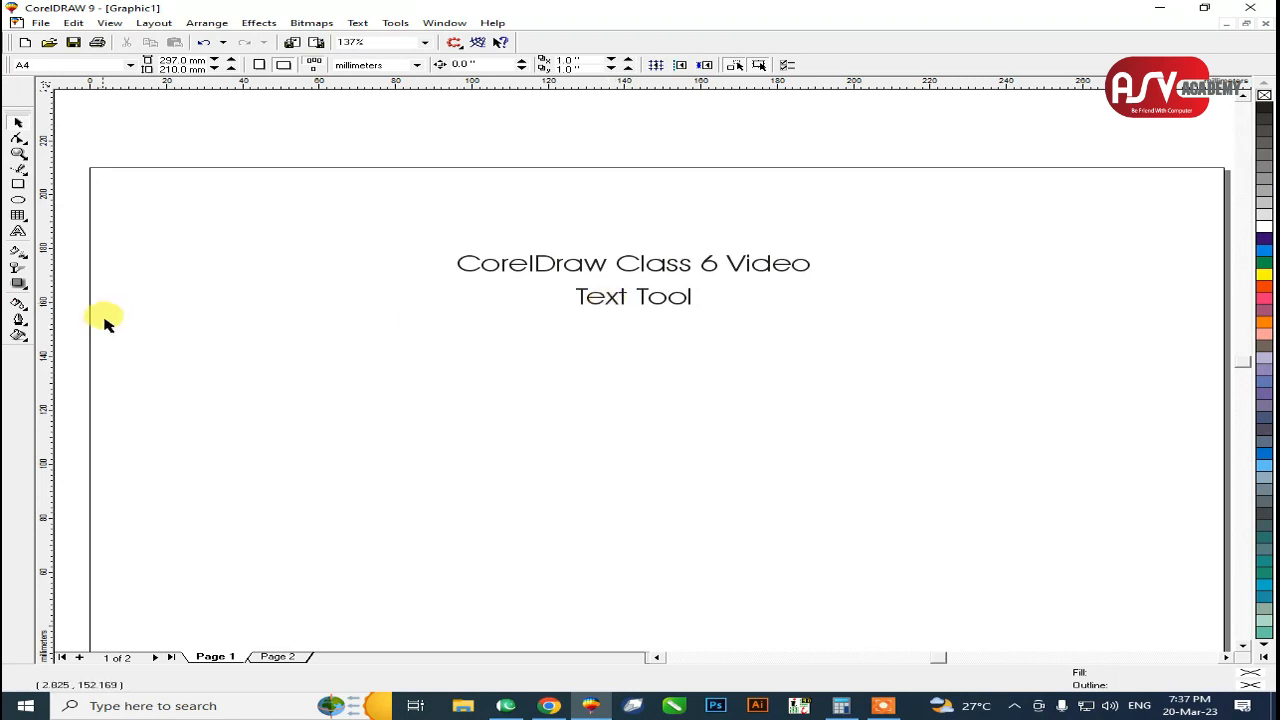
Draw a paragraph text frame about 98 by 99 mm below "Text Tool" containing "CorelDraw Class 6 video will be uploaded tomorrow.".
click(18, 231)
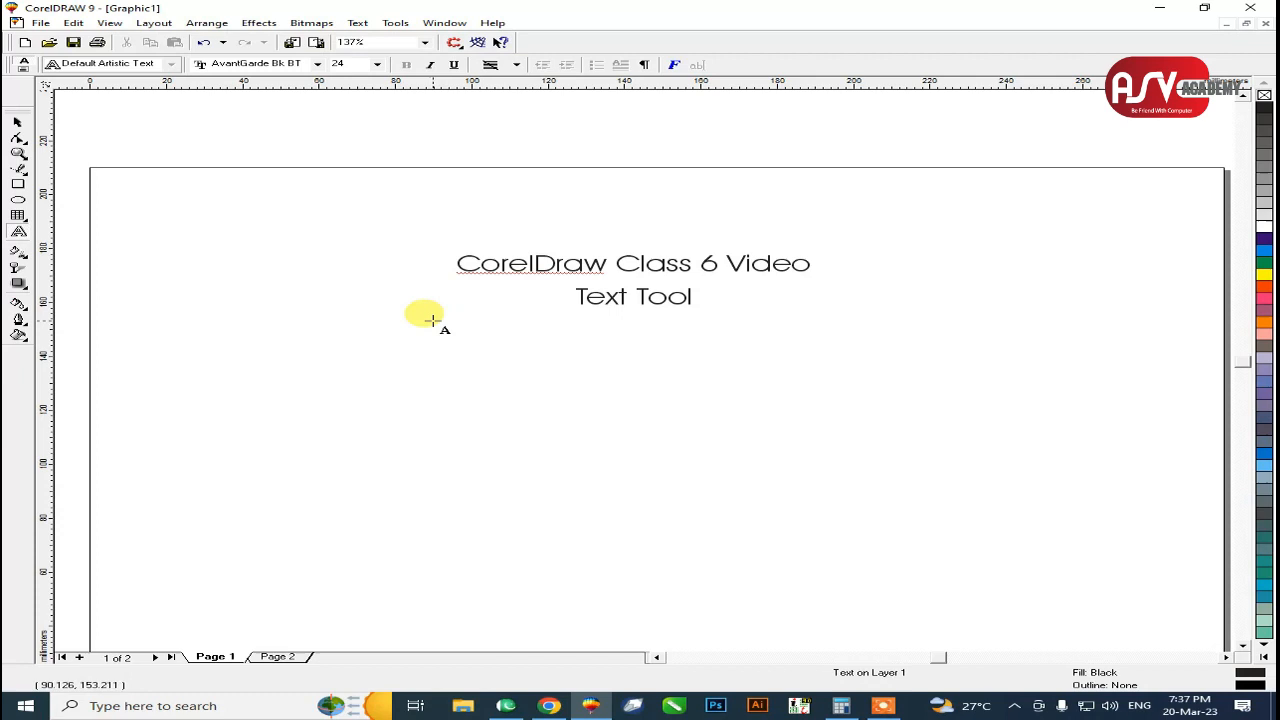
drag(445, 324, 819, 590)
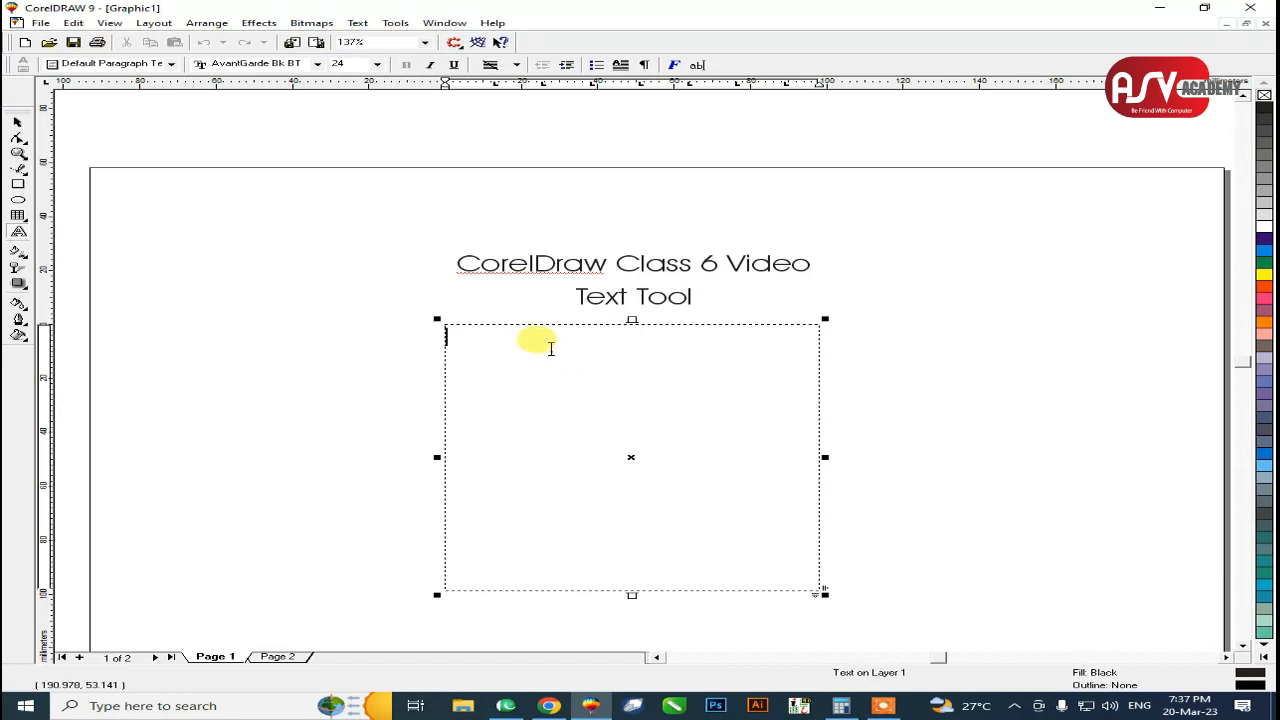
text(CorelDraw Class )
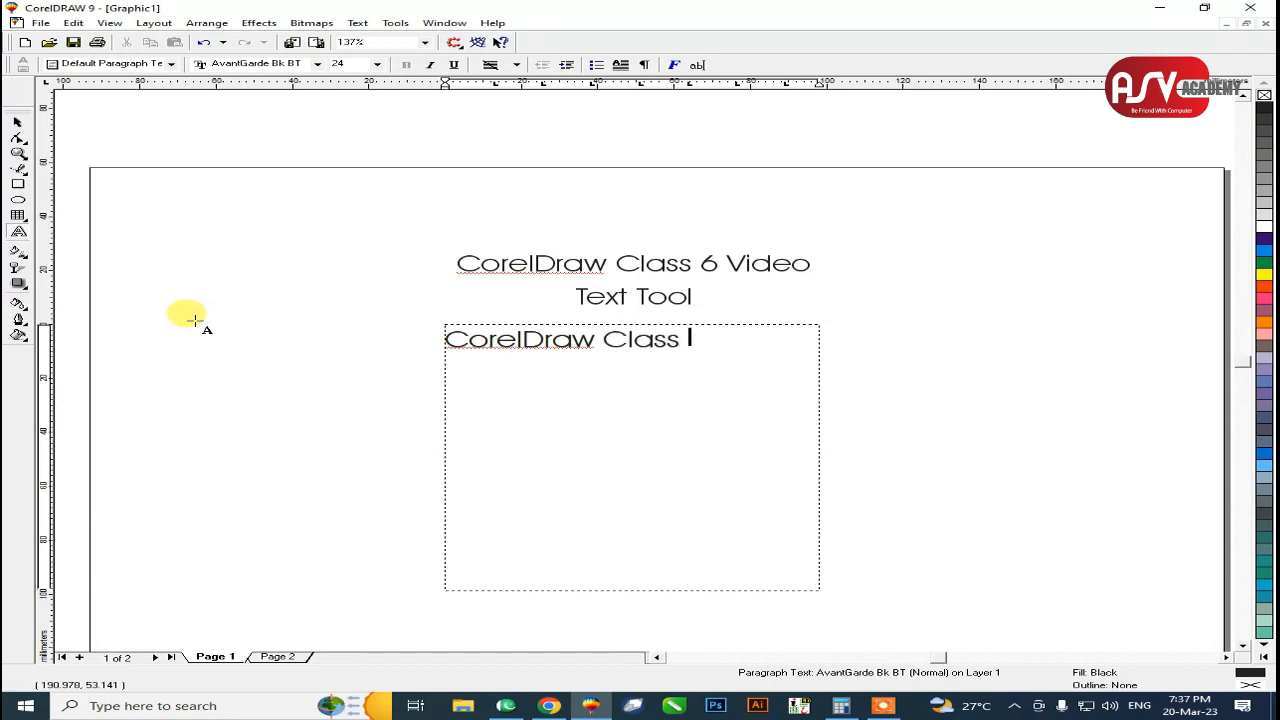
text(6 video)
key(BackSpace)
text(e upl)
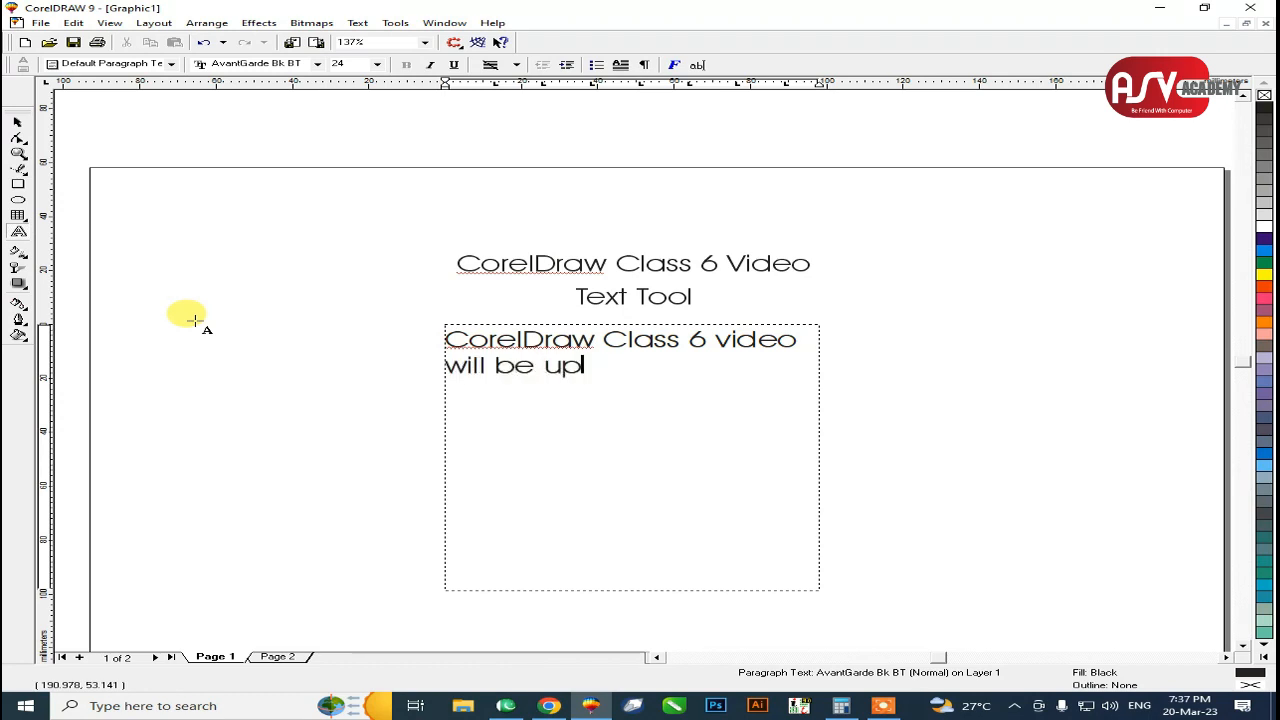
text(oaded)
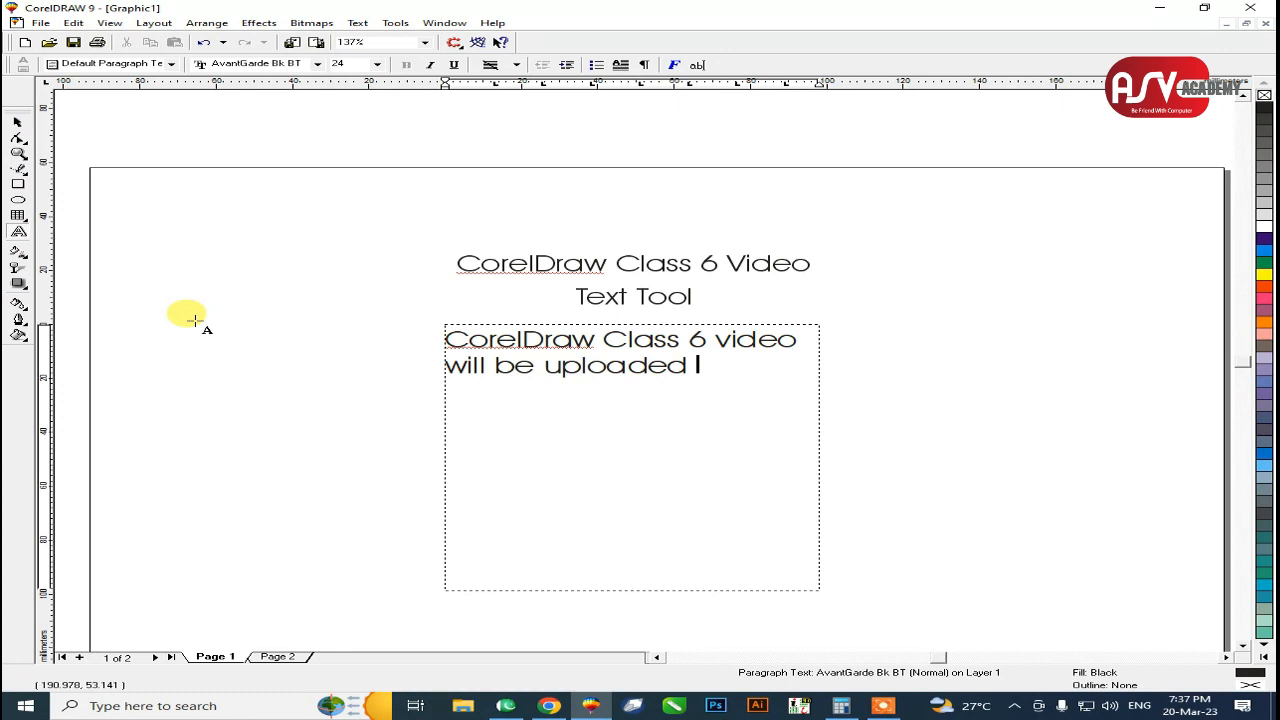
text(omorrow.)
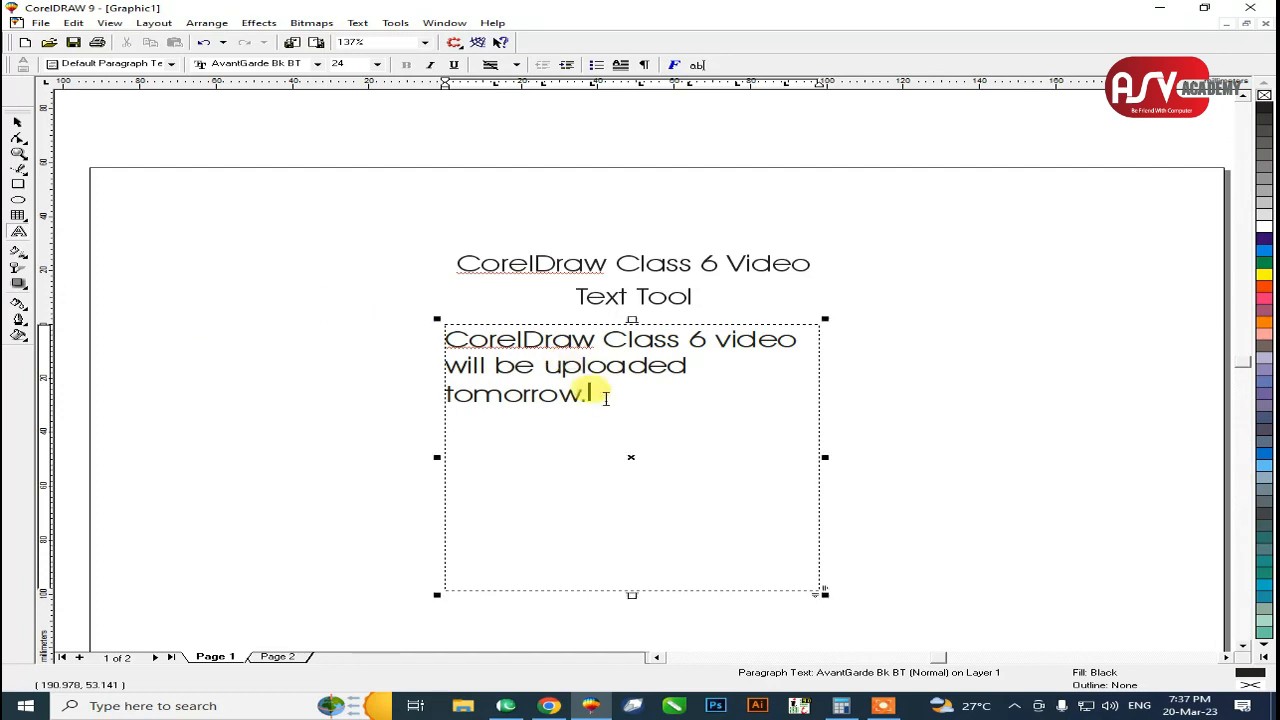
drag(592, 392, 395, 305)
click(714, 357)
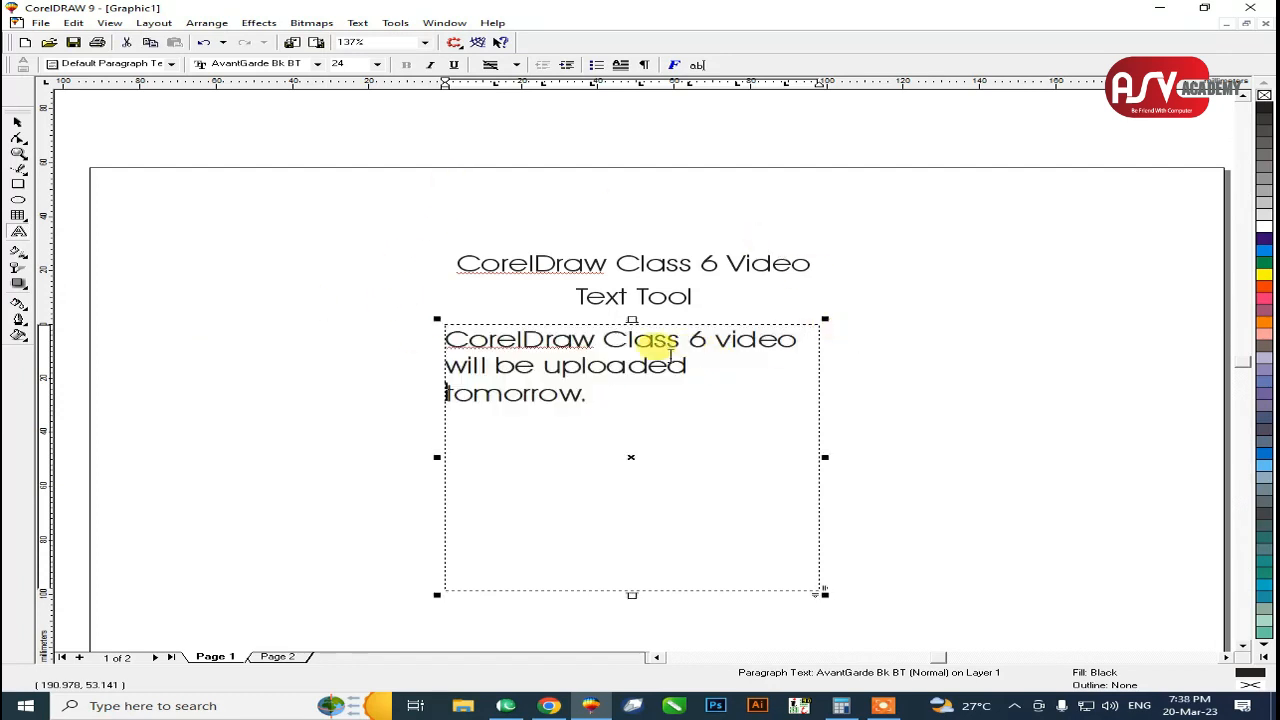
click(815, 339)
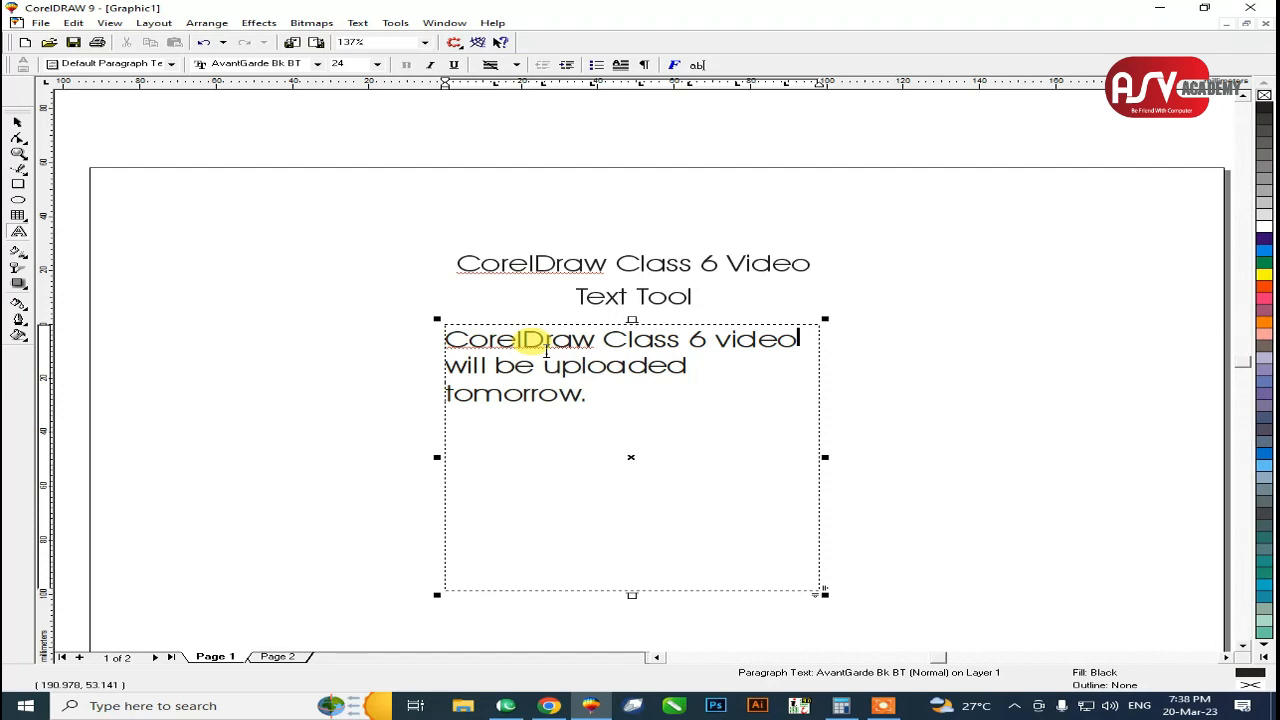
Shorten the paragraph text frame from its lower edge to a height of about 47 mm, keeping all three lines inside.
click(17, 121)
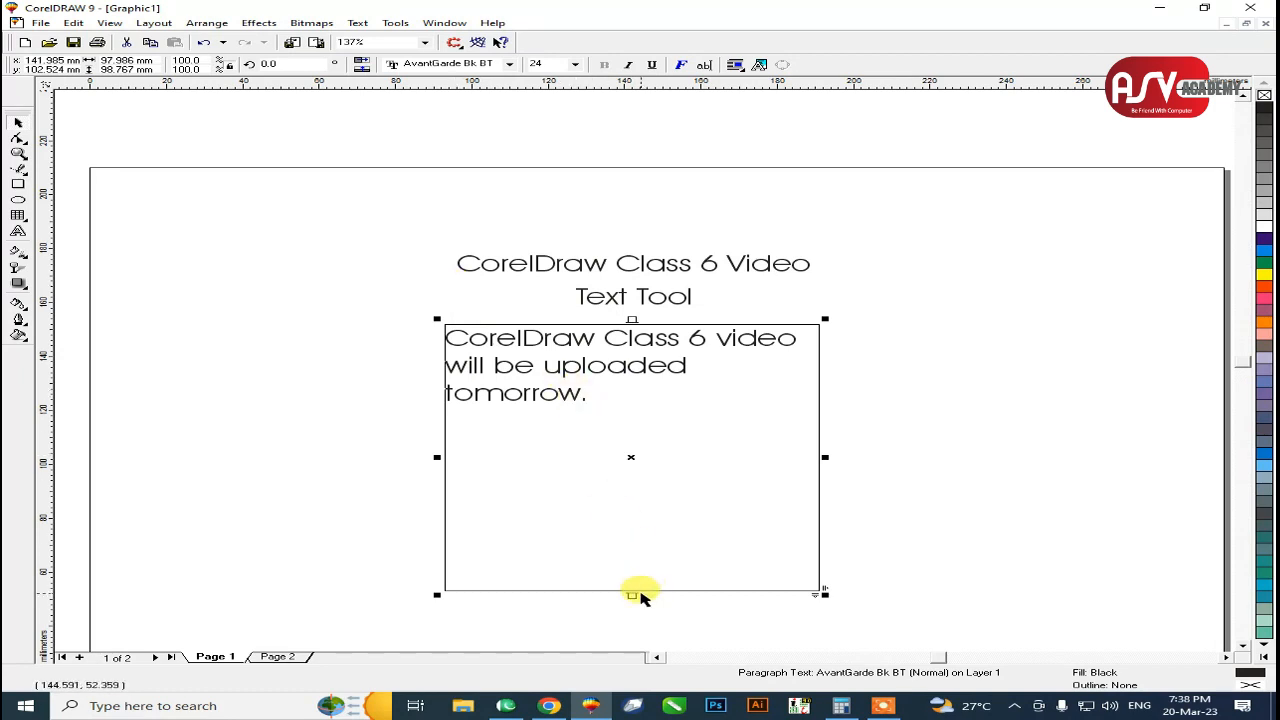
click(631, 595)
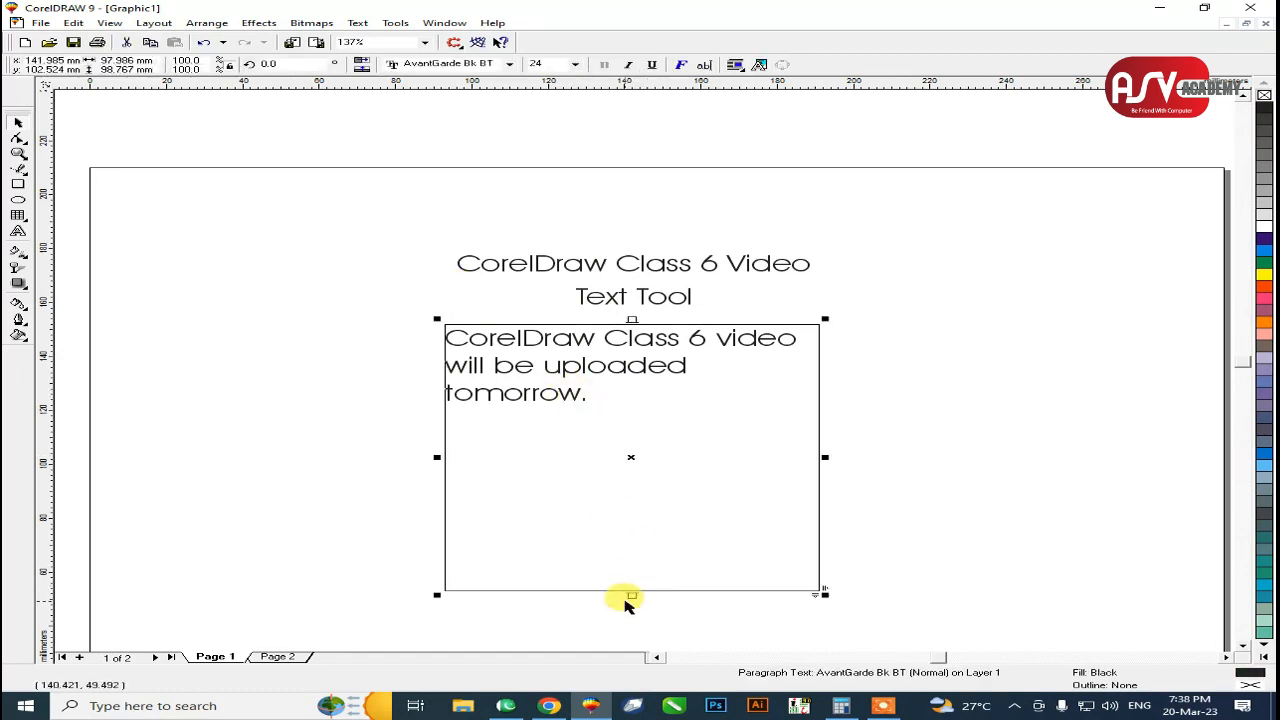
drag(631, 595, 626, 477)
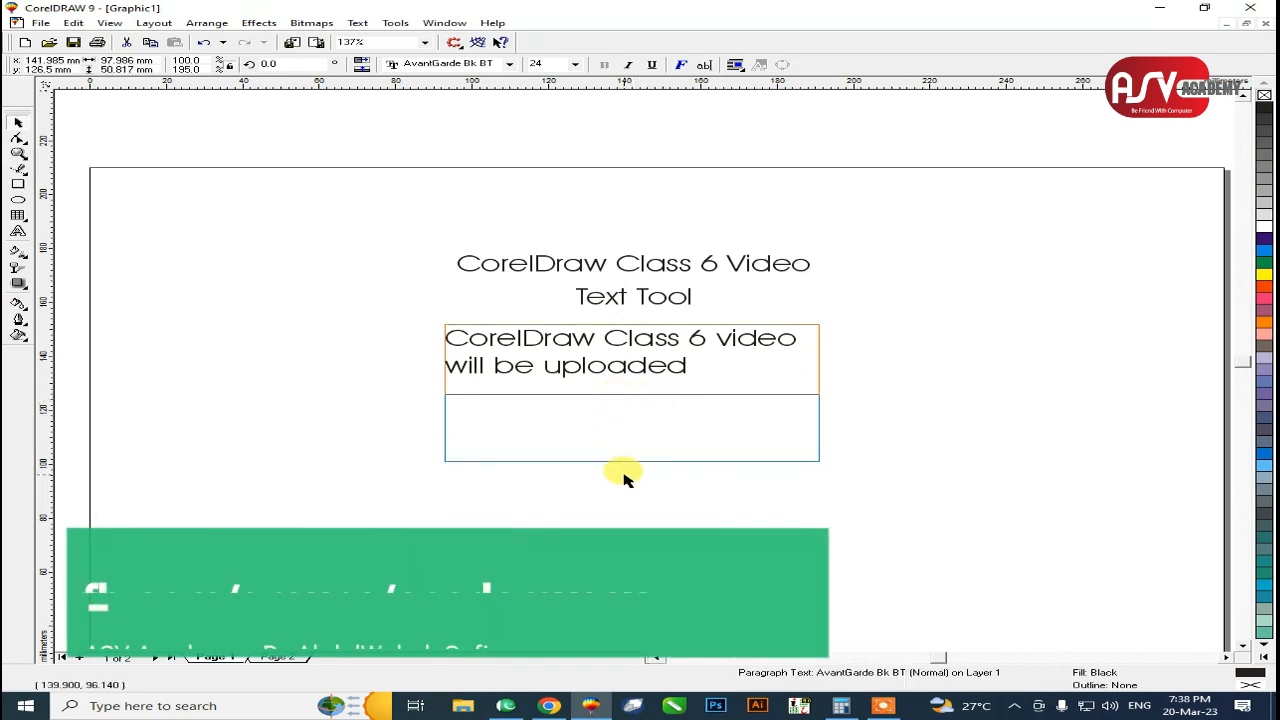
click(633, 467)
mouse_move(631, 465)
mouse_down()
mouse_move(628, 570)
mouse_move(631, 455)
mouse_up()
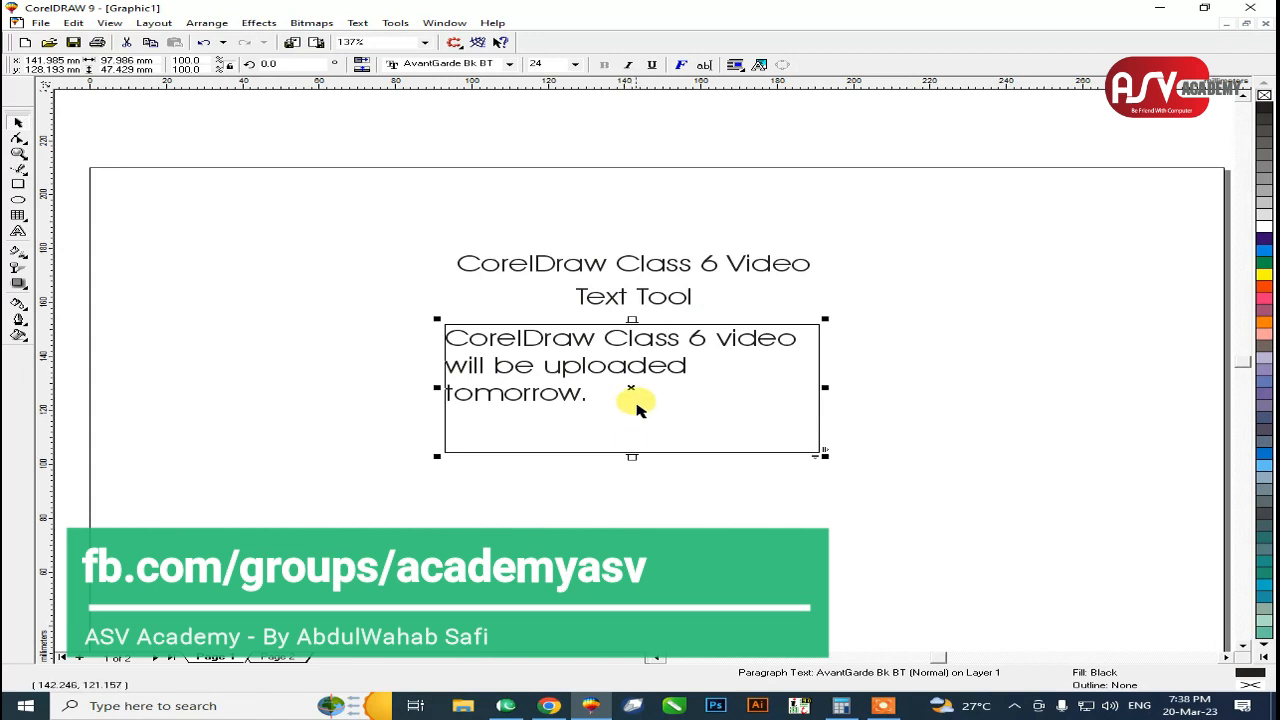
Move the "CorelDraw Class 6 Video" heading slightly up, centred at about x 142 mm, y 180 mm.
key(F2)
drag(1010, 155, 201, 560)
click(401, 290)
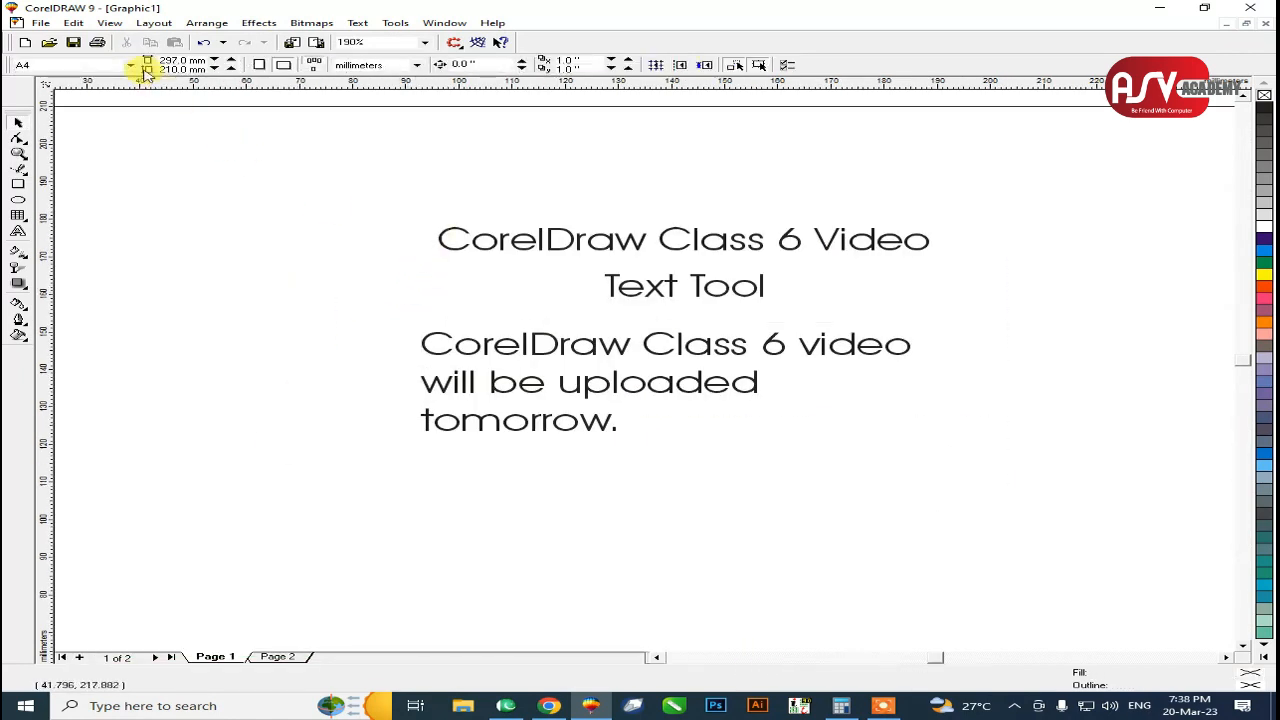
mouse_move(571, 236)
mouse_down()
mouse_move(568, 210)
mouse_move(580, 217)
mouse_up()
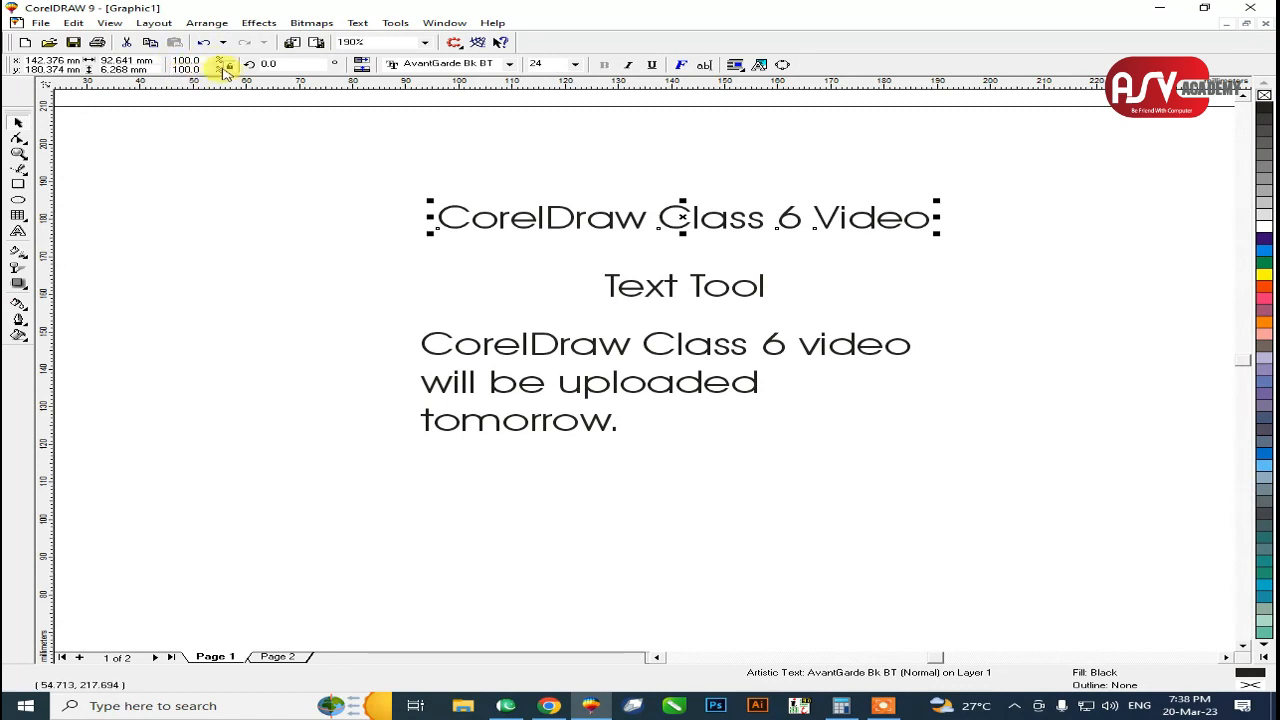
Rotate the "CorelDraw Class 6 Video" heading by 45 degrees and undo the rotation.
click(317, 65)
text(45)
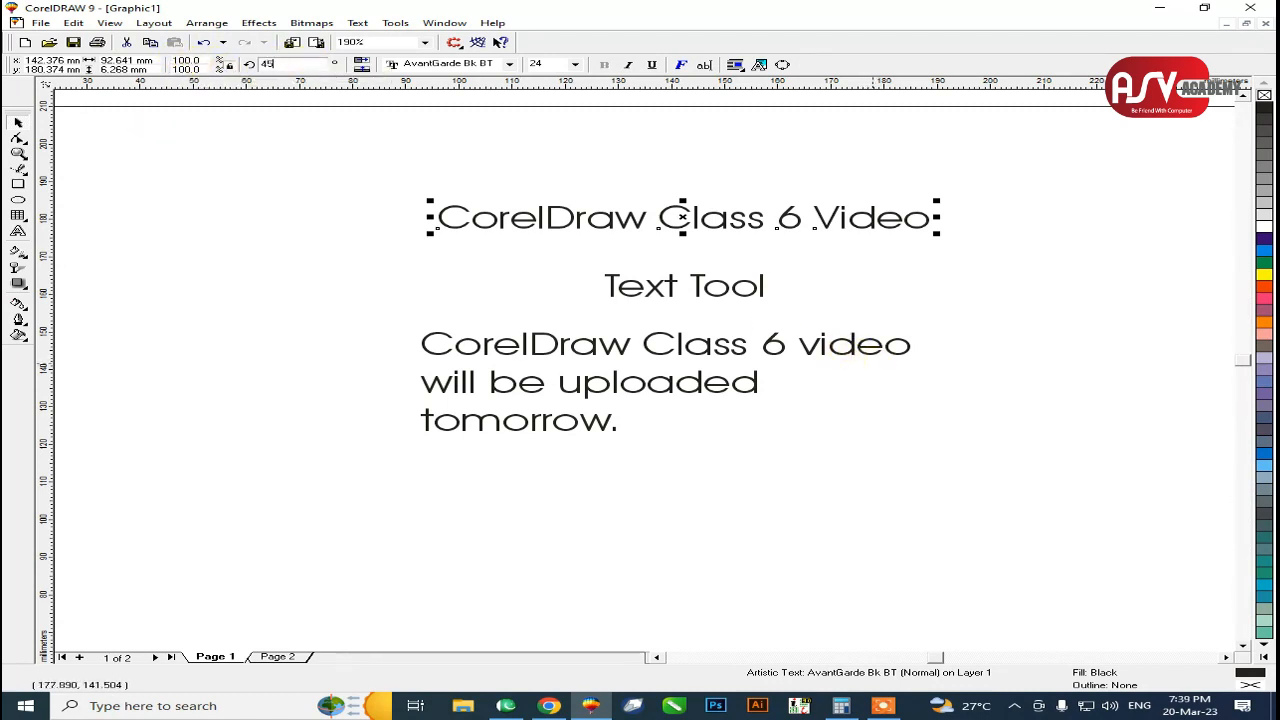
key(Return)
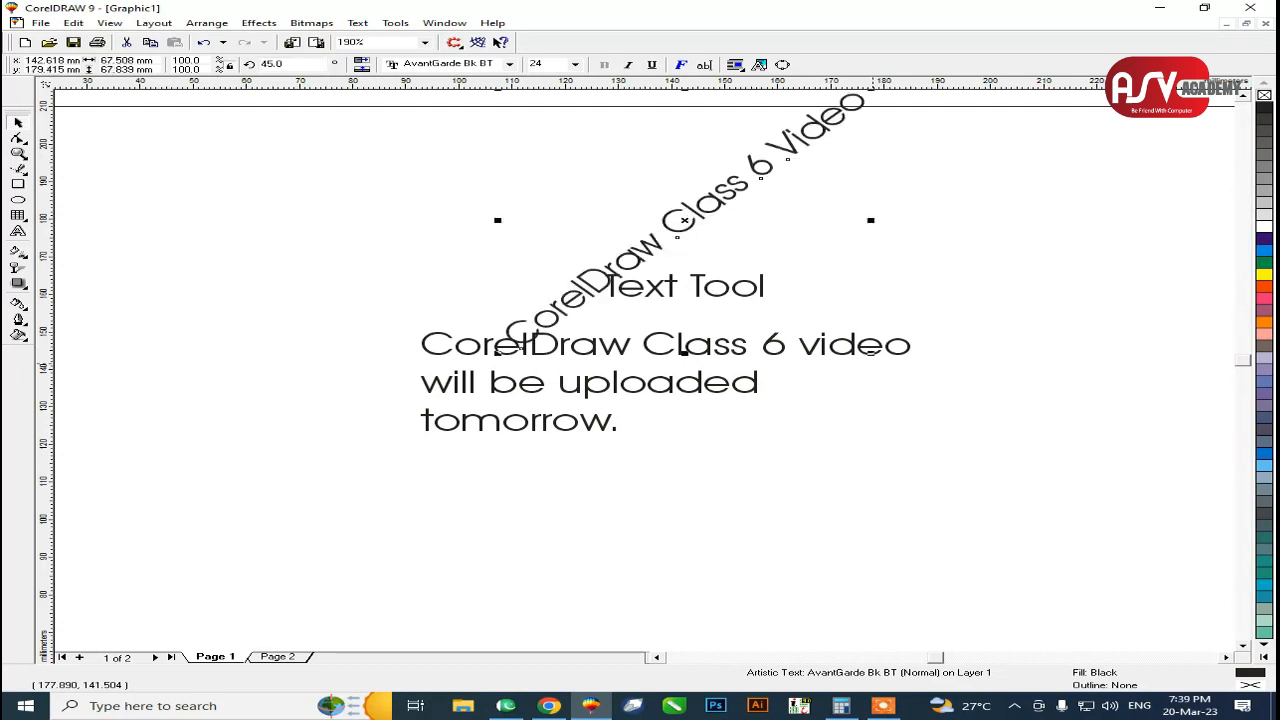
key(ctrl+z)
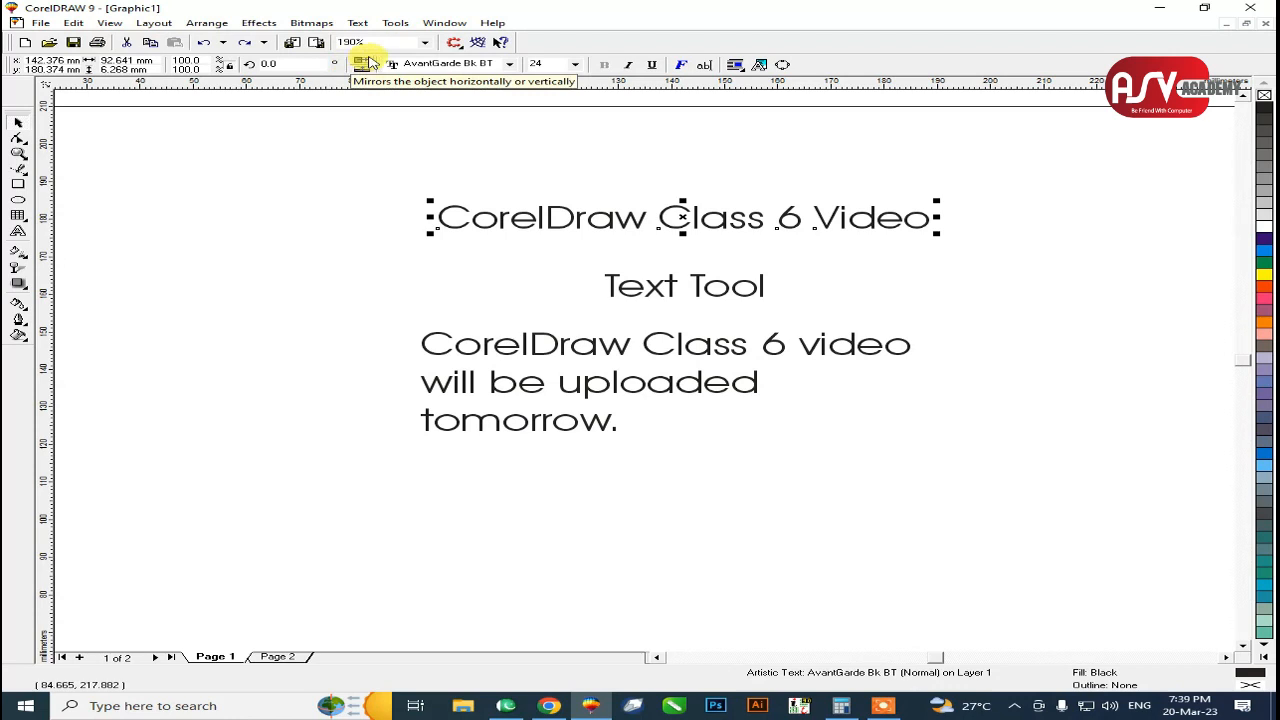
Set the heading's font to Berlin Sans FB and enlarge it proportionally about its centre to about 155 mm wide.
click(462, 66)
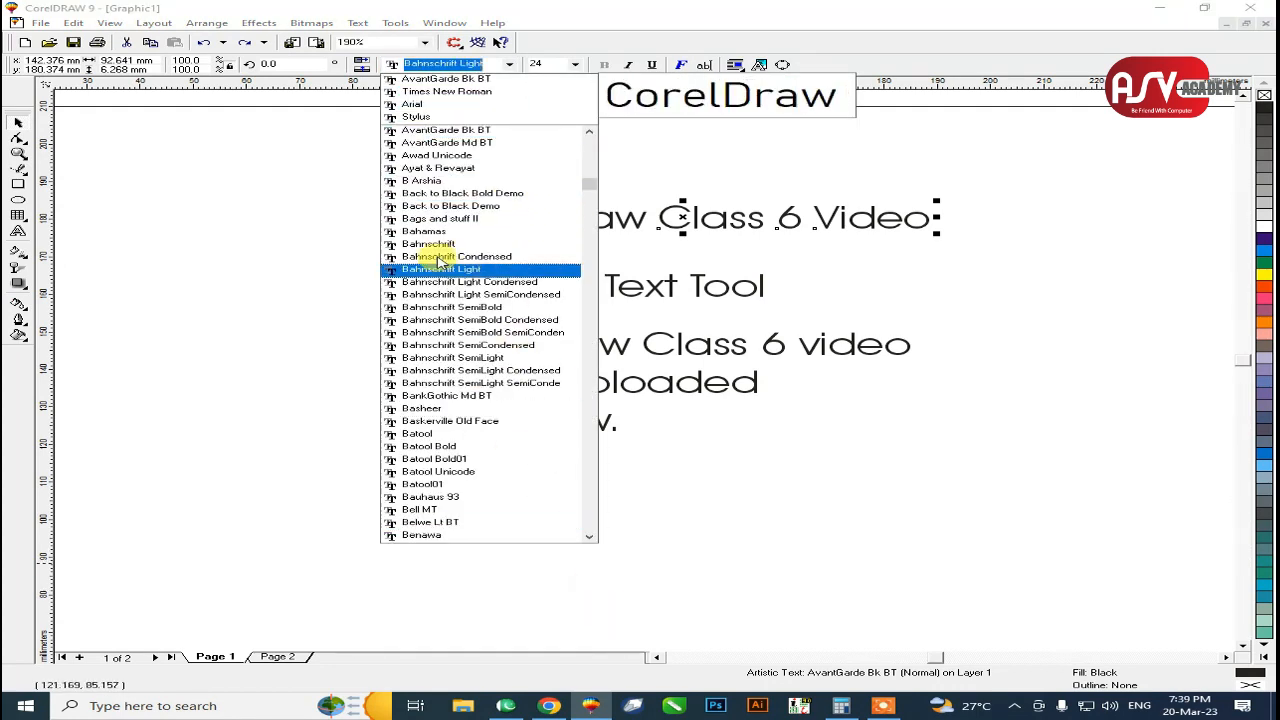
scroll(438, 262, down, 6)
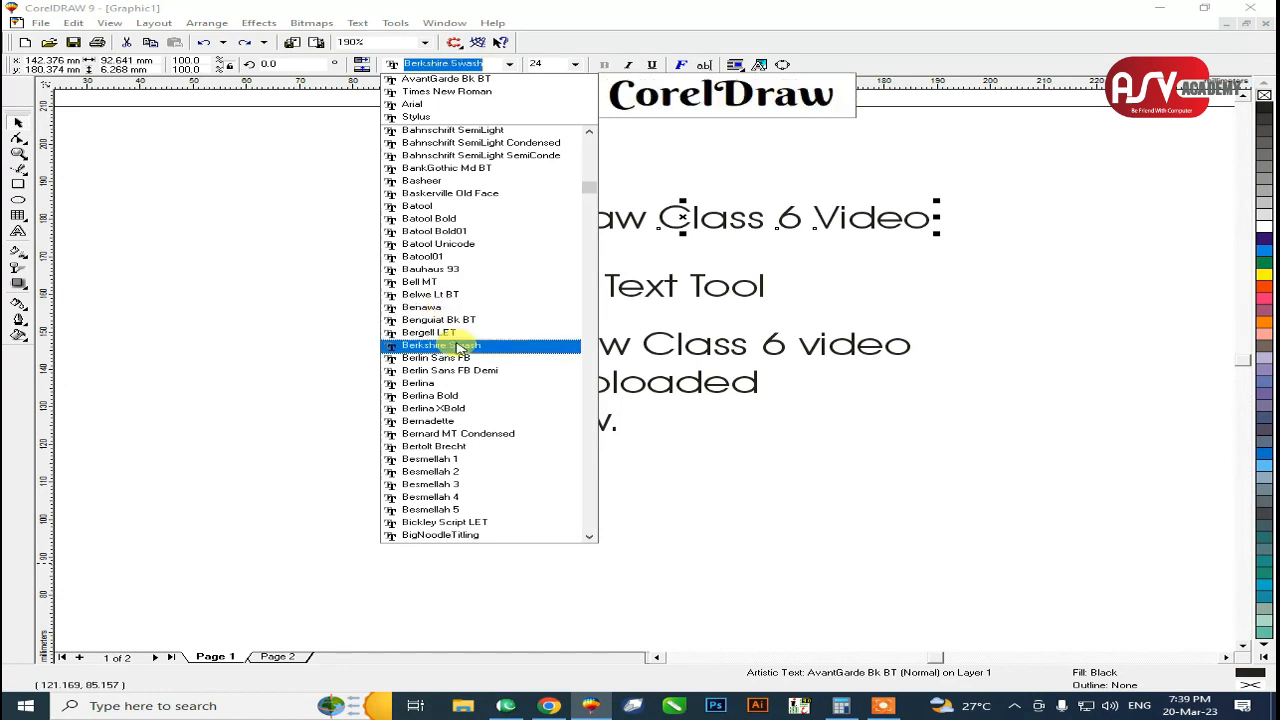
click(456, 360)
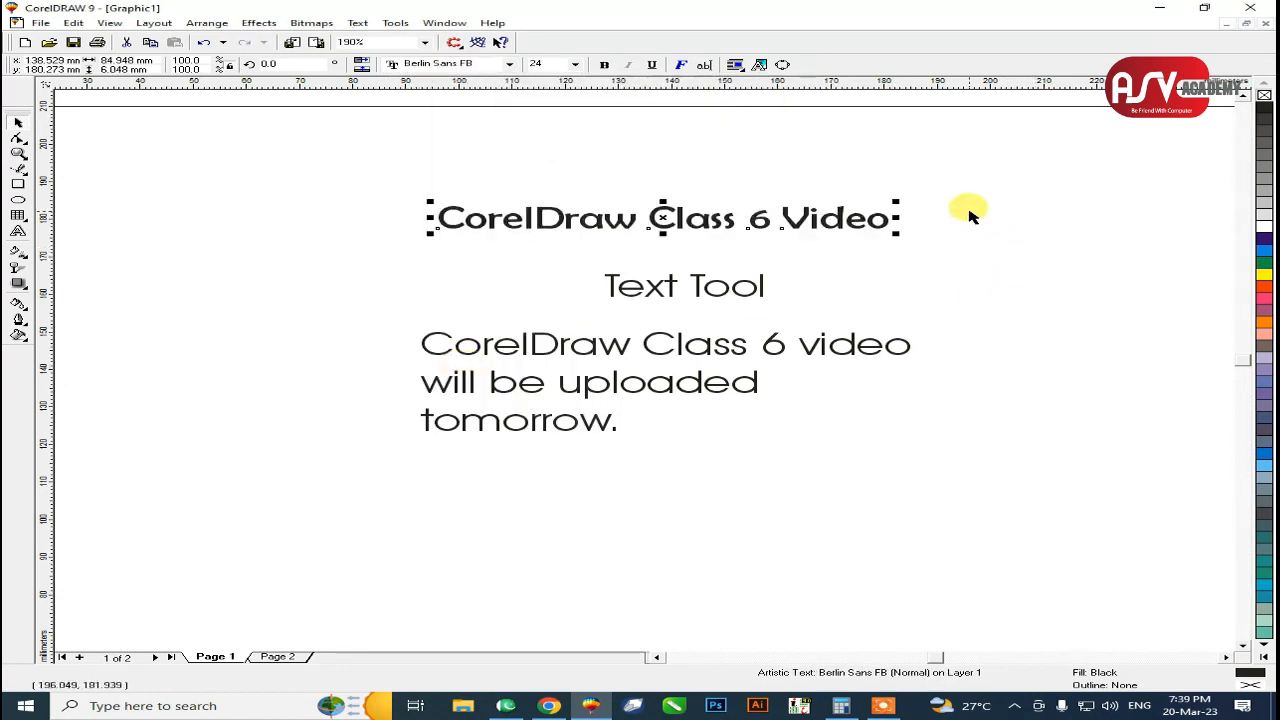
click(977, 180)
drag(977, 180, 1090, 146)
Set the font of the "Text Tool" line to Bahnschrift SemiBold SemiConden.
click(671, 285)
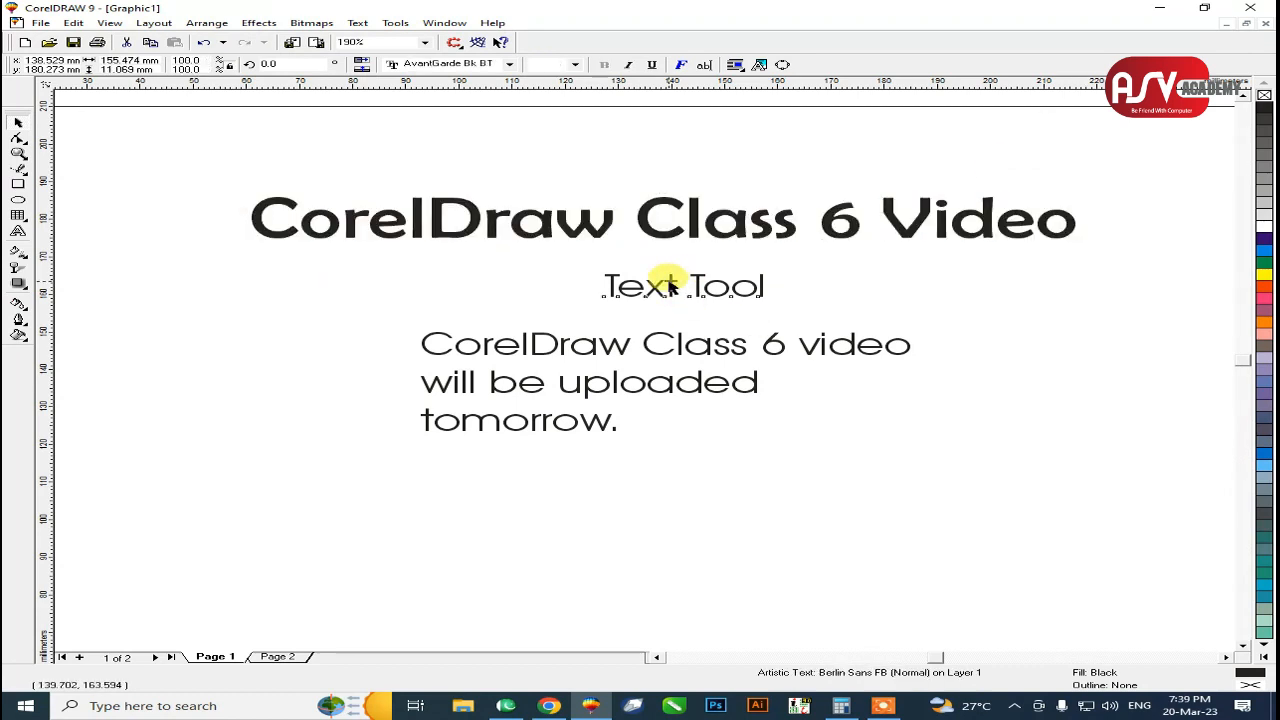
click(509, 63)
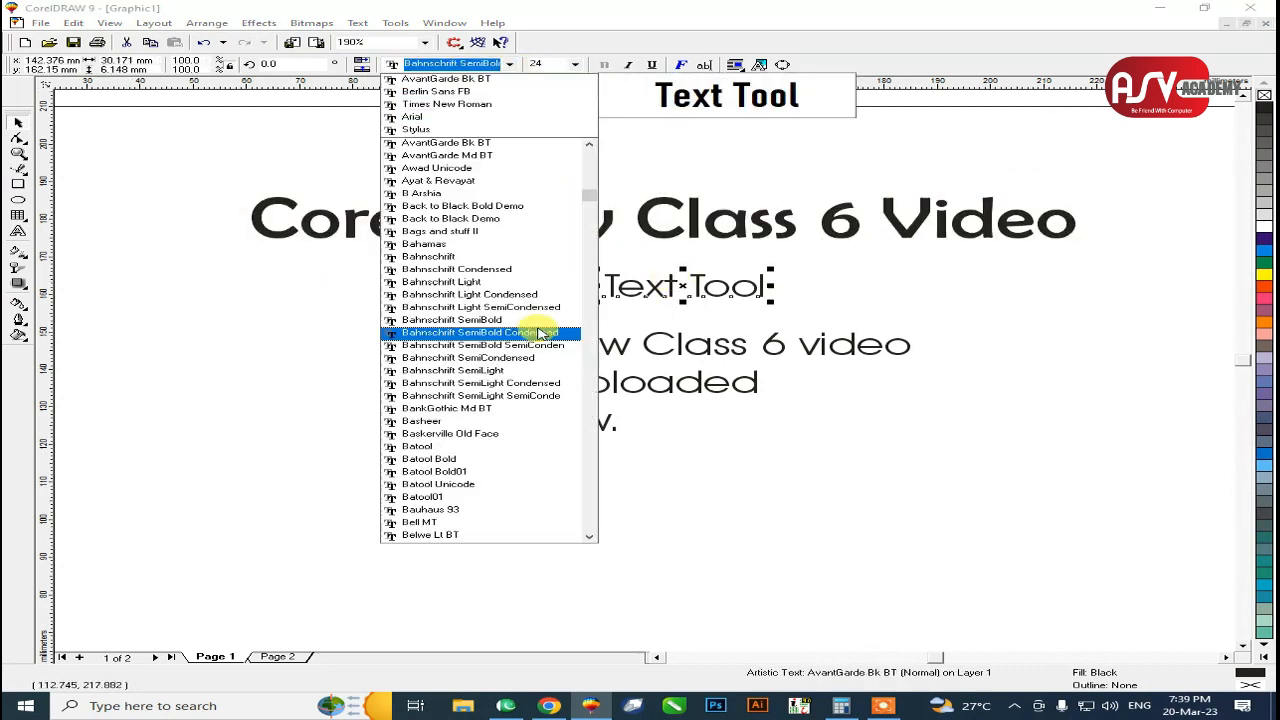
click(537, 345)
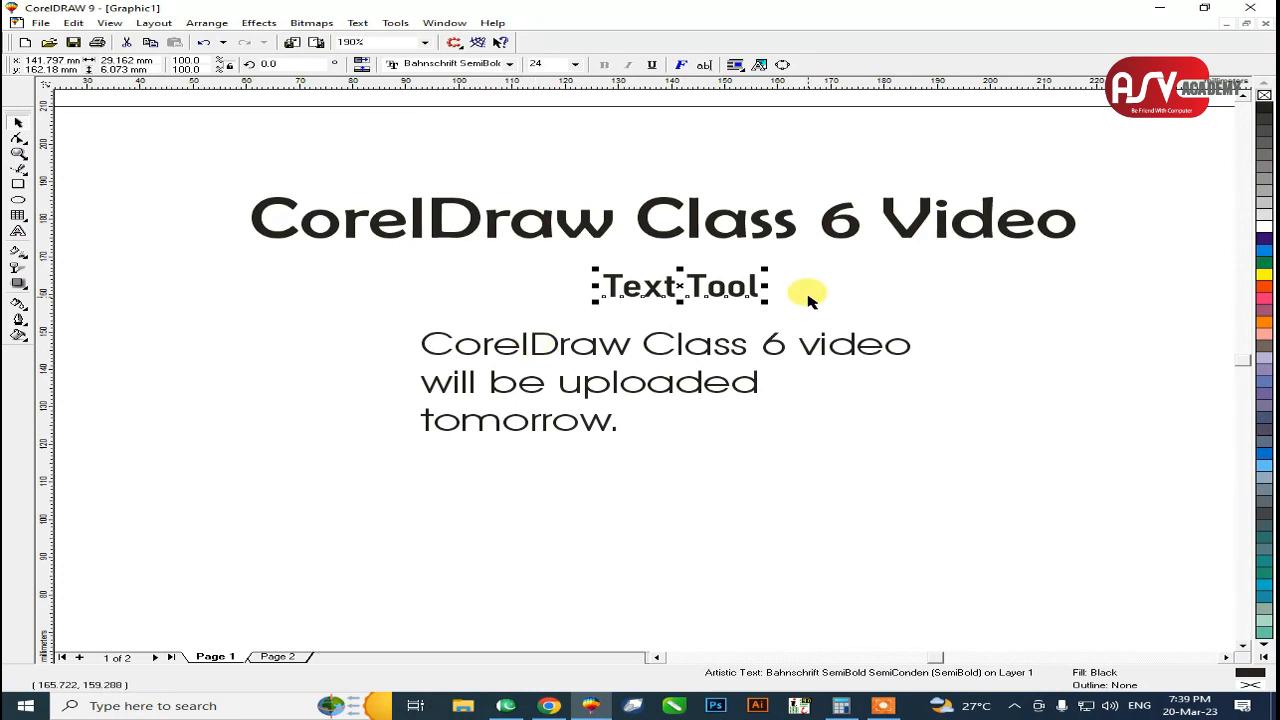
Enlarge "Text Tool" proportionally about its centre to about 50 mm wide and fill it with orange-red.
drag(768, 270, 822, 254)
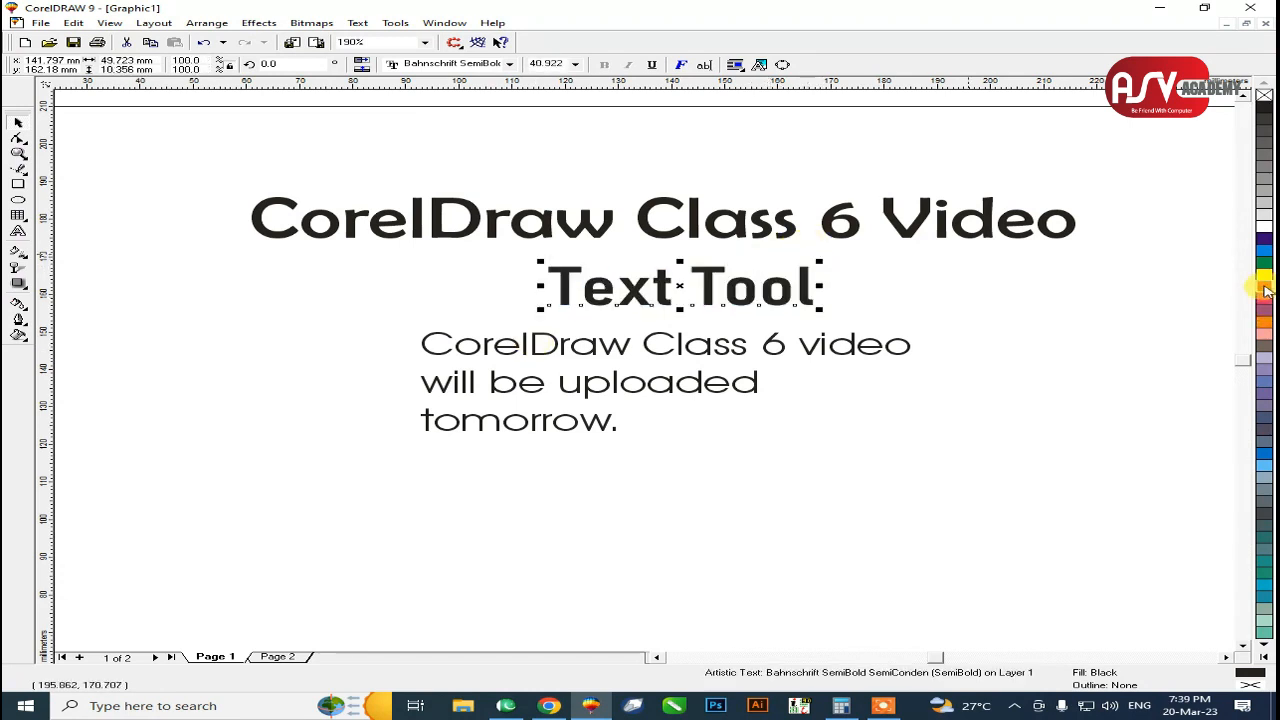
click(1264, 287)
Set the font size of the paragraph text below "Text Tool" to 10 pt.
click(458, 350)
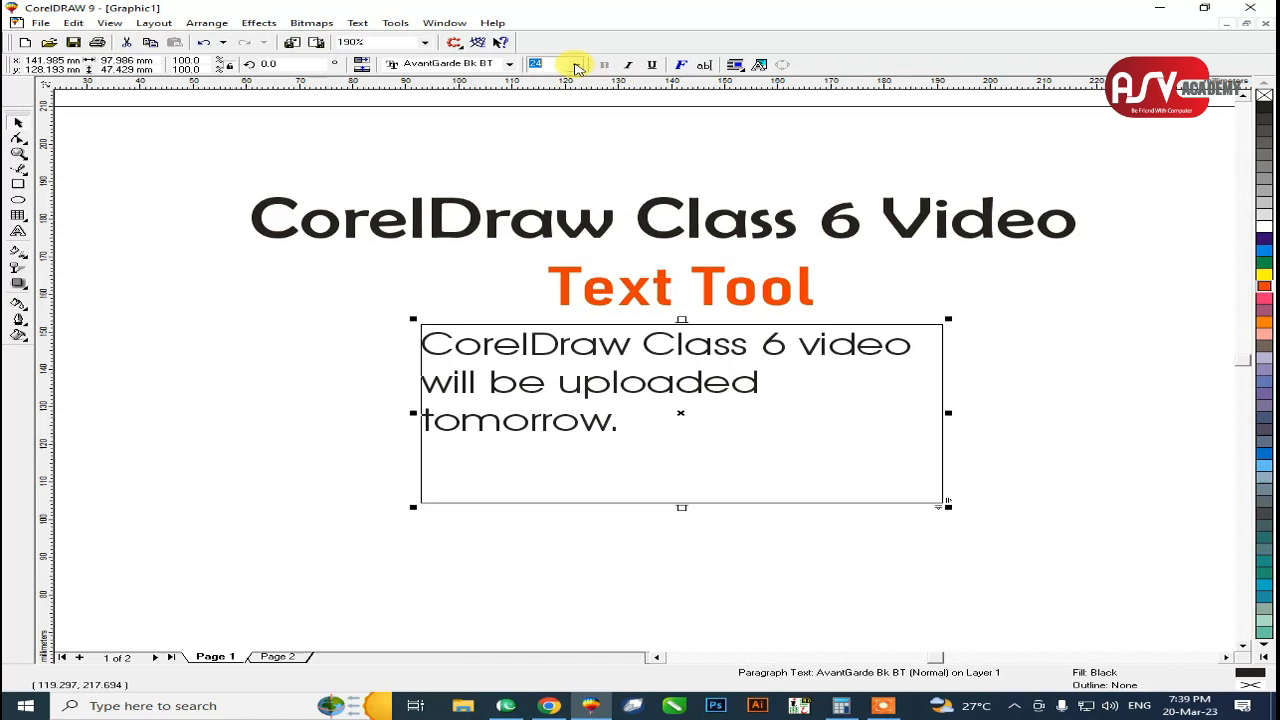
click(576, 67)
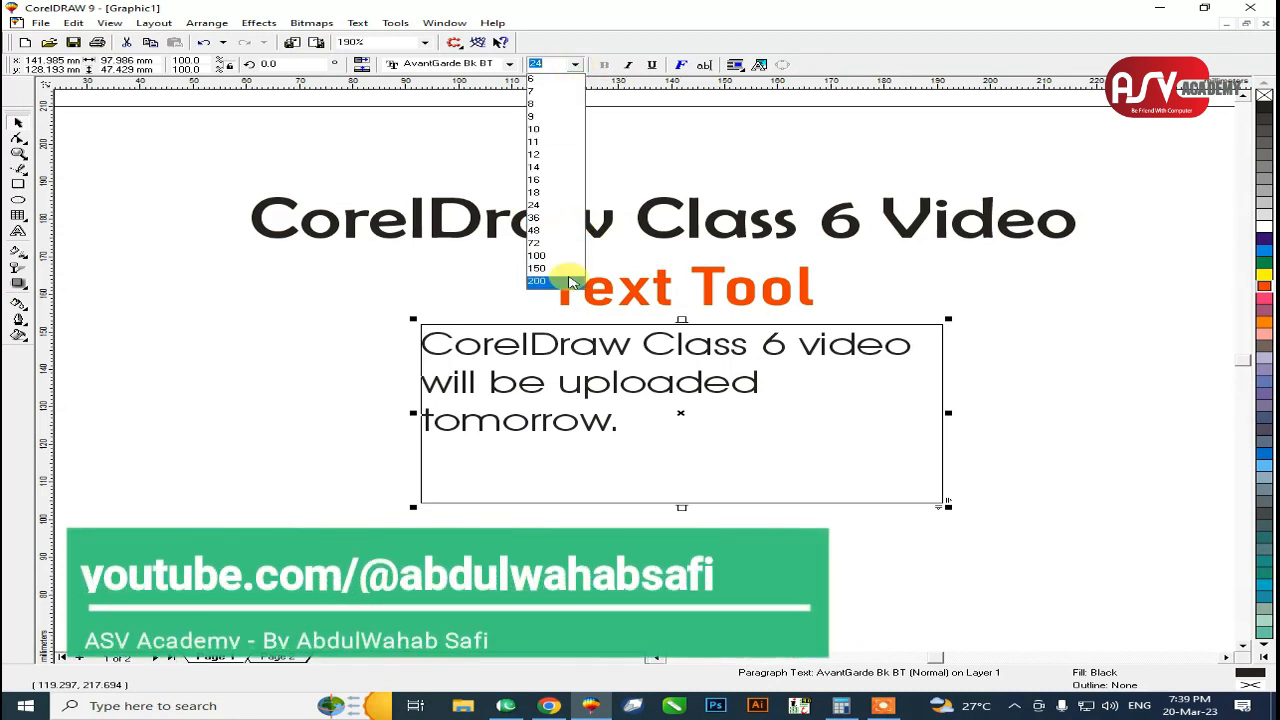
click(562, 129)
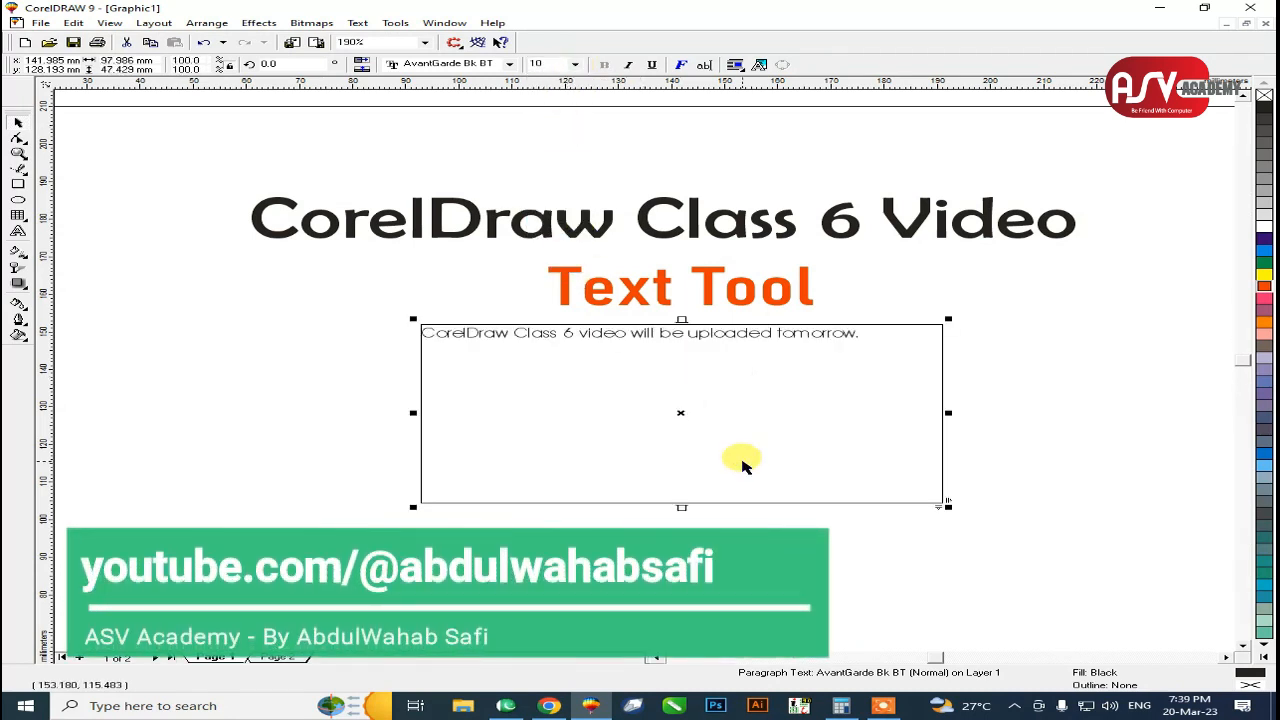
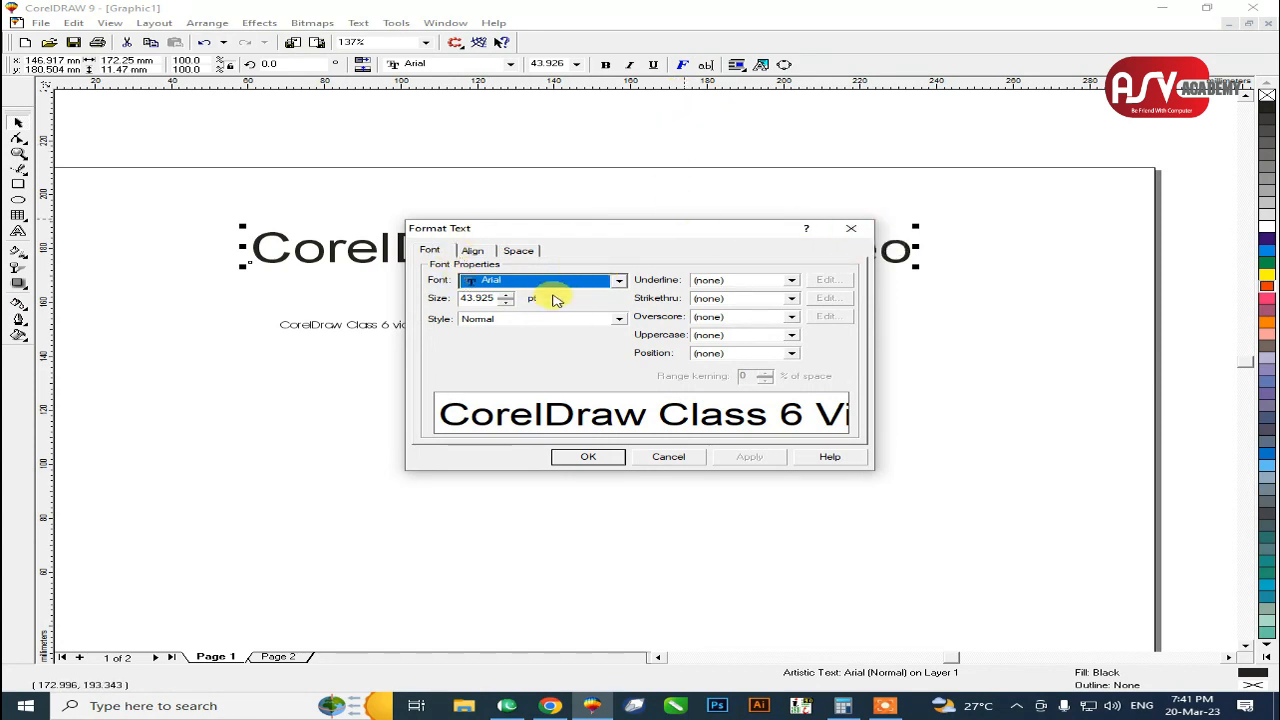
Examine the font, style and underline options for the heading in the Format Text dialog, keeping the dialog clear of the heading.
drag(479, 232, 481, 290)
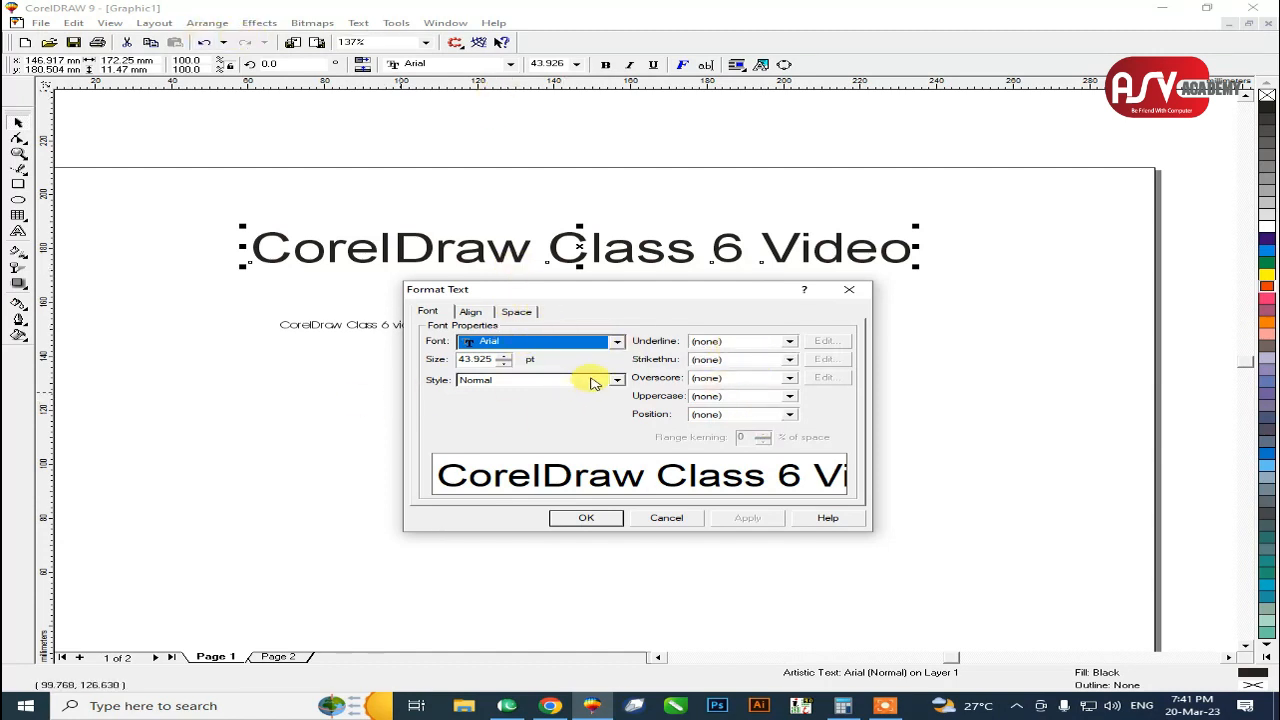
click(508, 344)
click(508, 344)
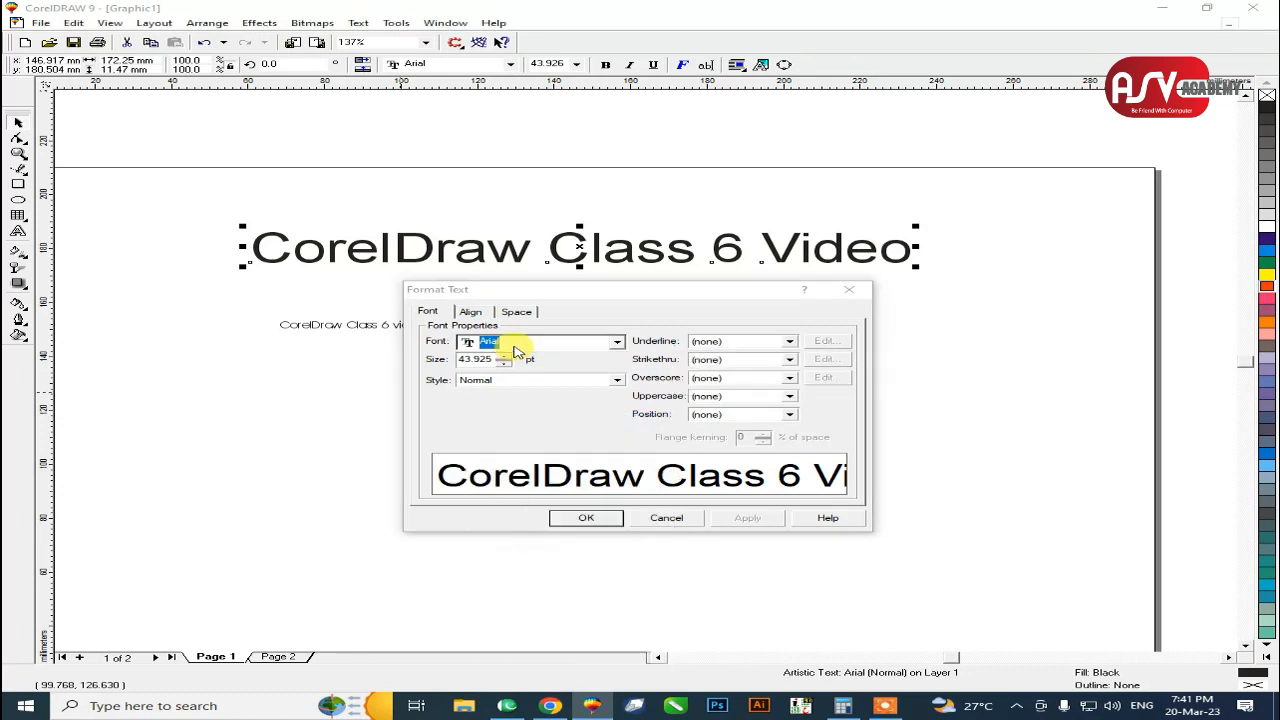
click(488, 381)
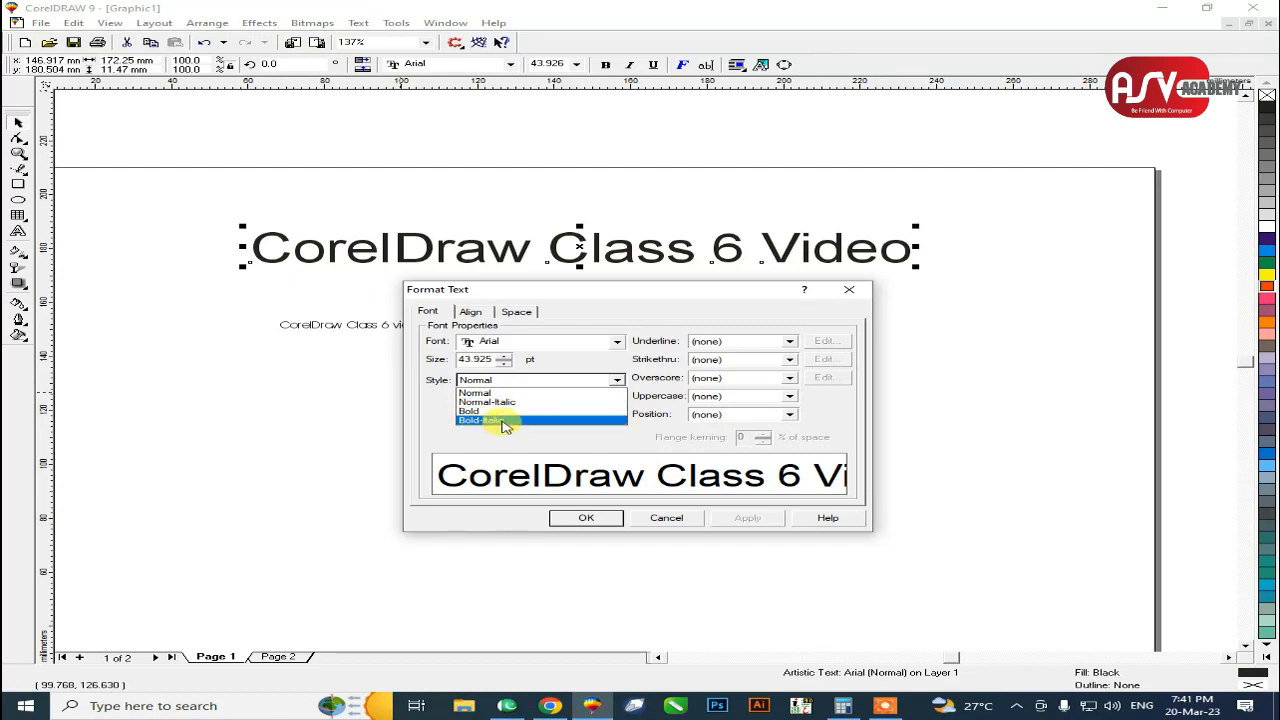
click(643, 464)
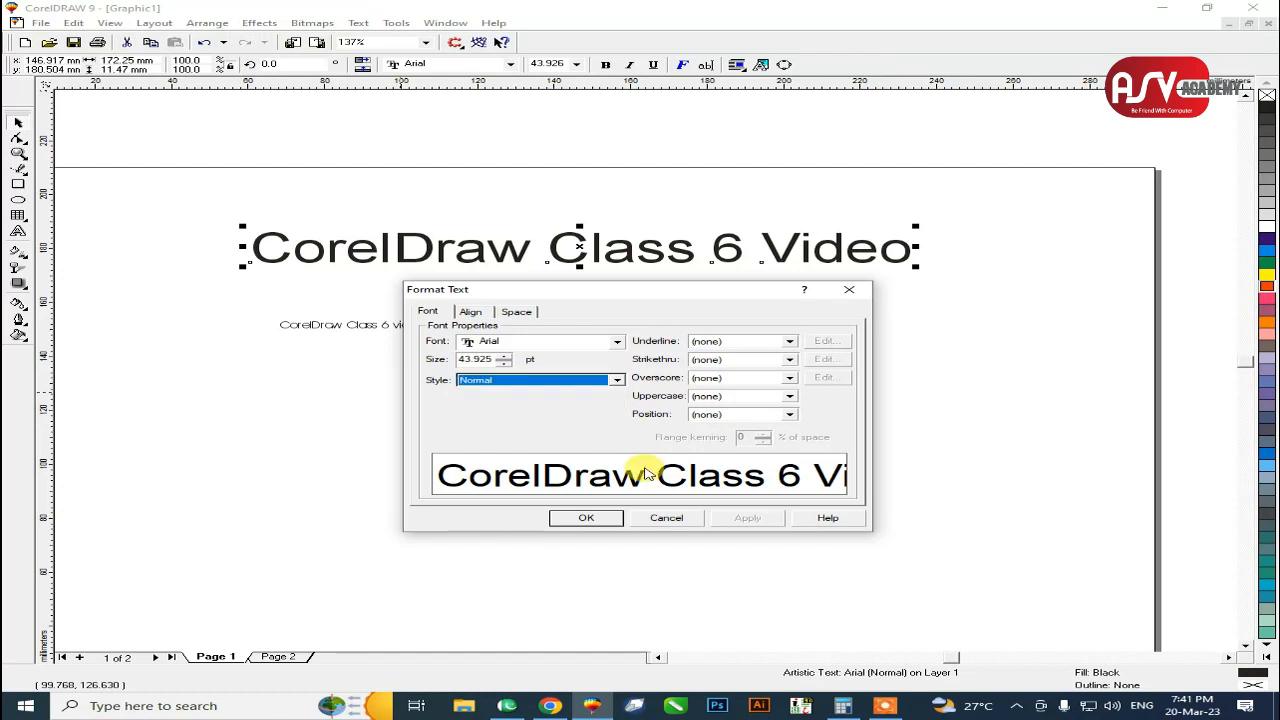
click(731, 343)
click(735, 350)
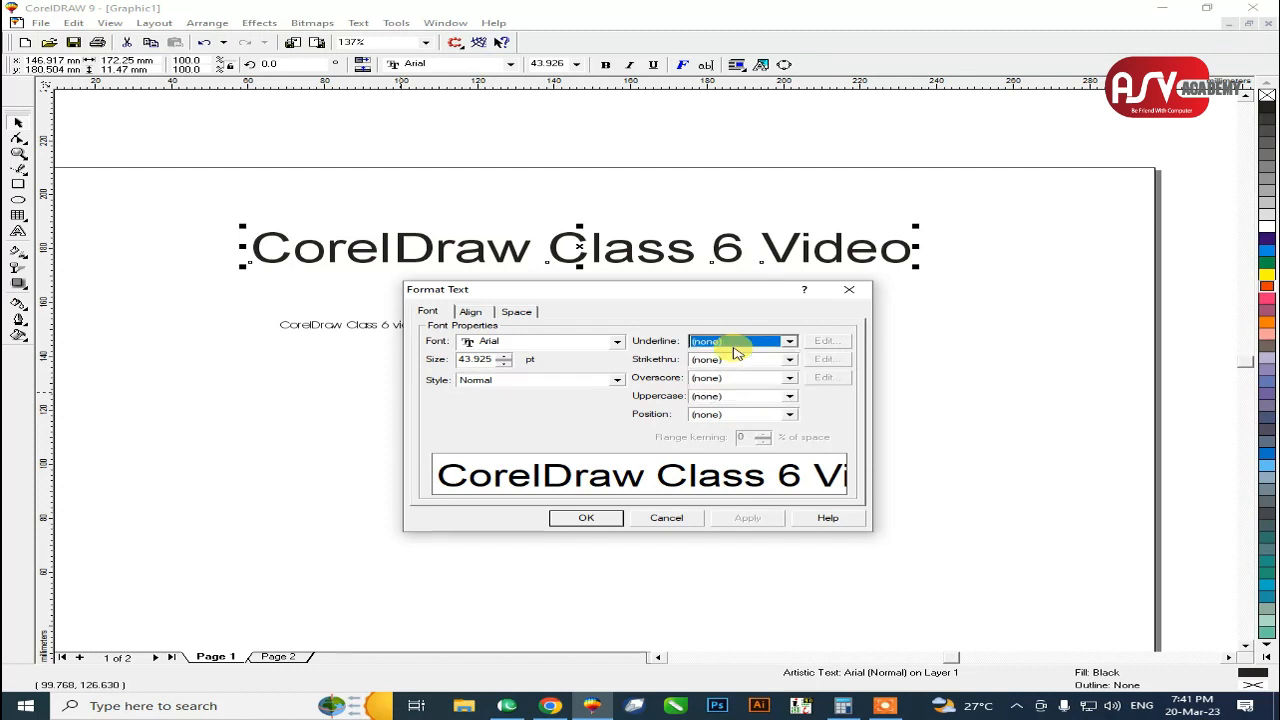
click(735, 350)
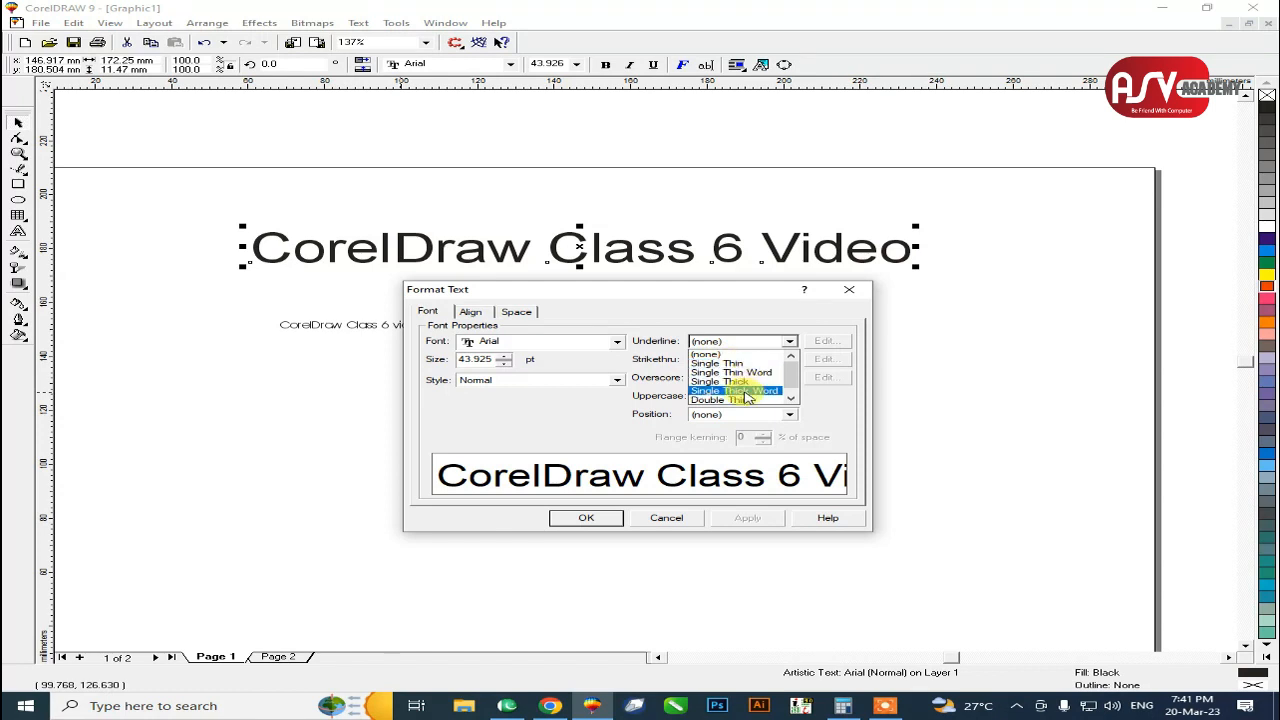
click(684, 377)
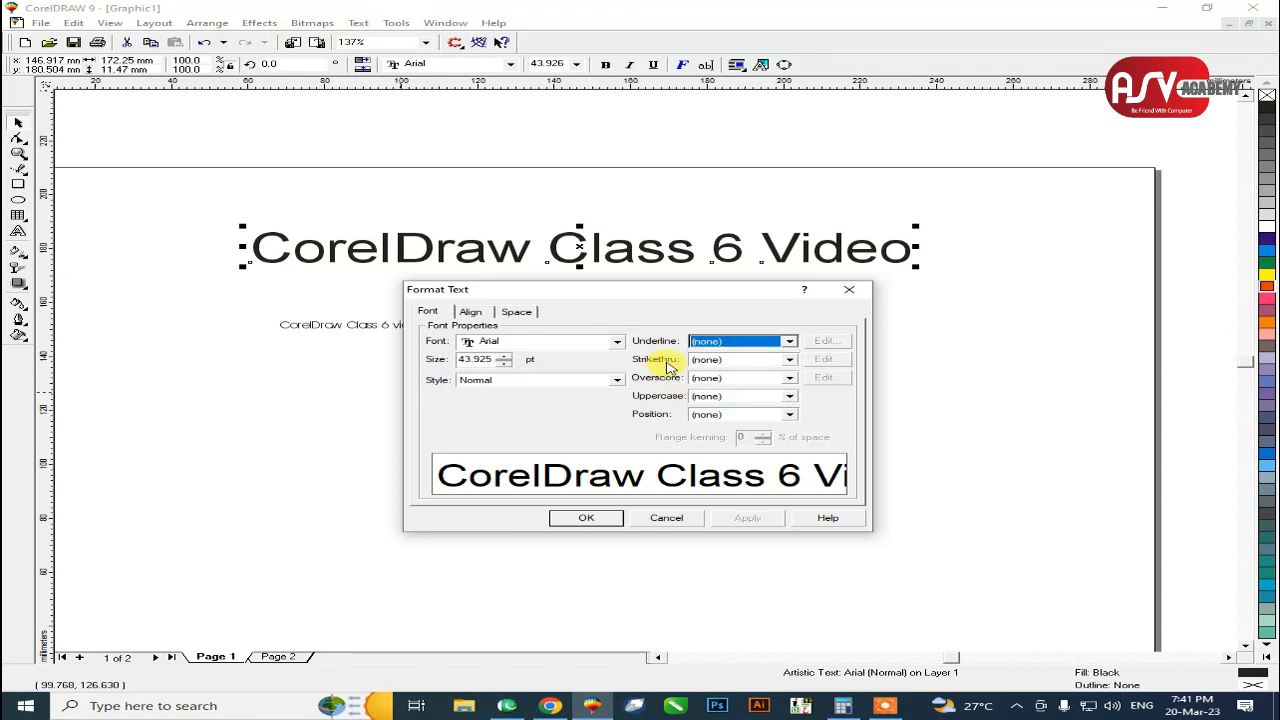
Examine the strikethru, overscore, uppercase and position options for the heading in the Format Text dialog, and close the dialog without changes.
click(712, 359)
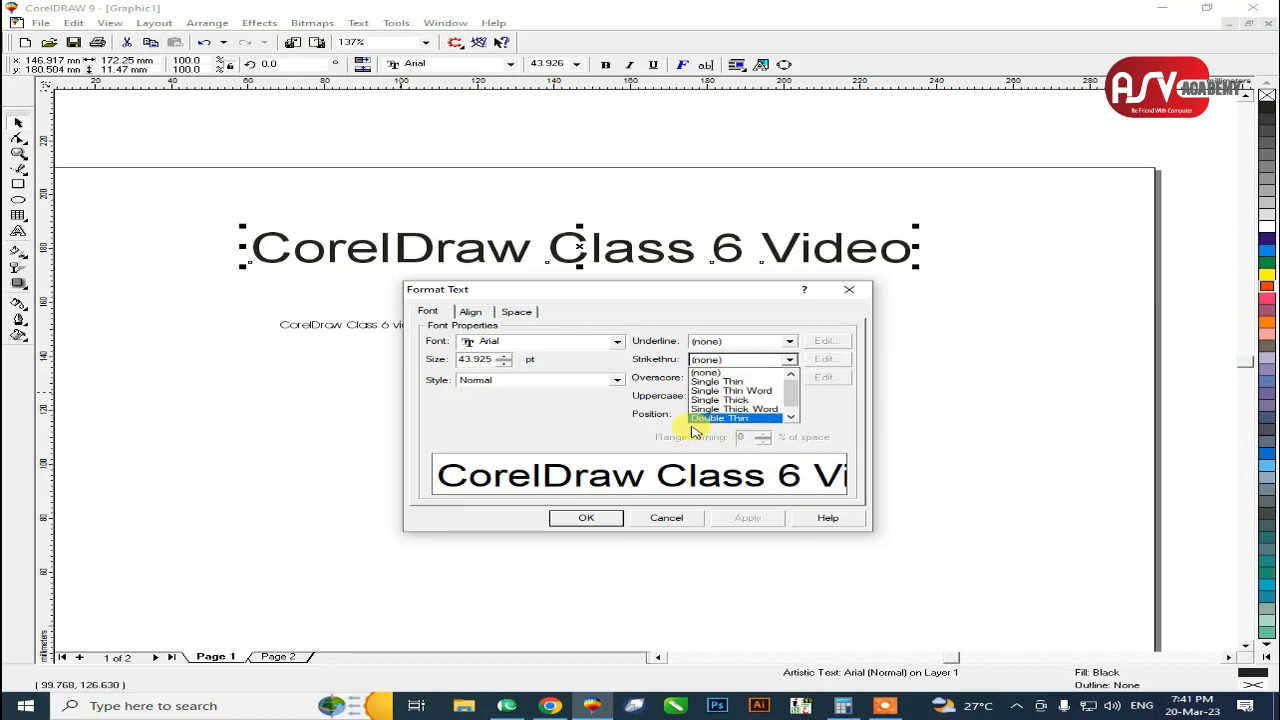
click(648, 384)
click(711, 379)
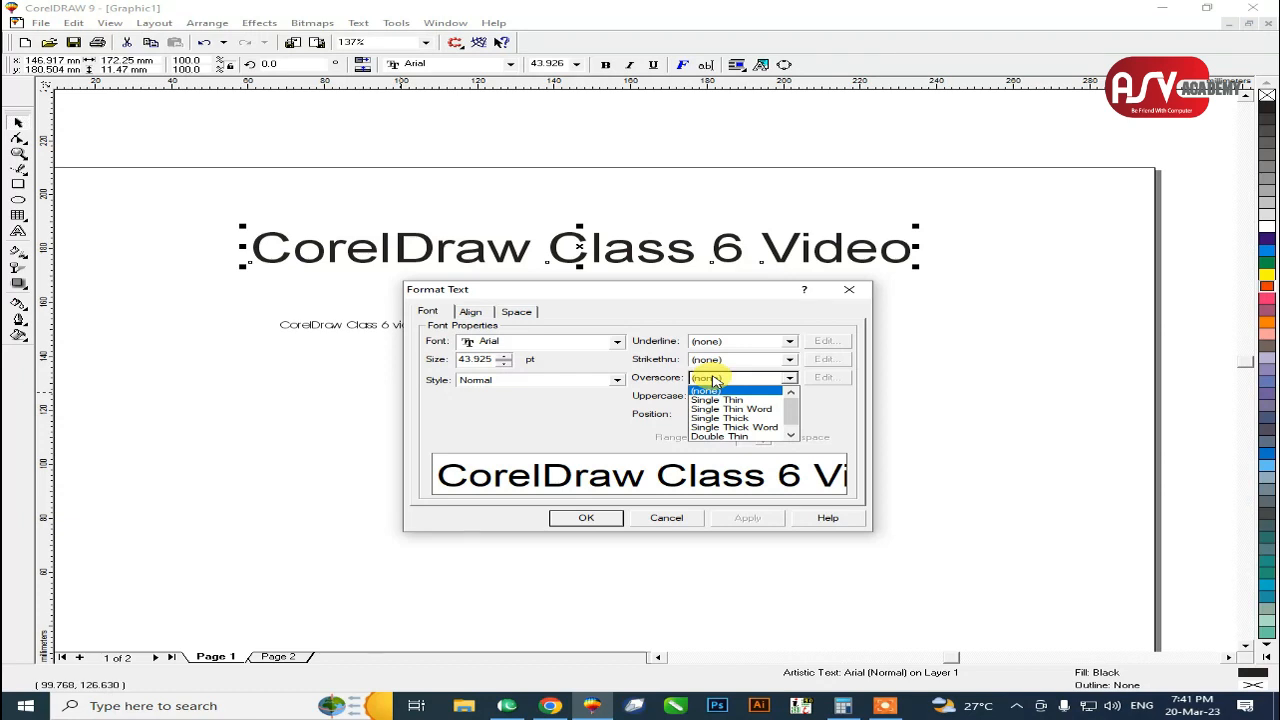
click(648, 398)
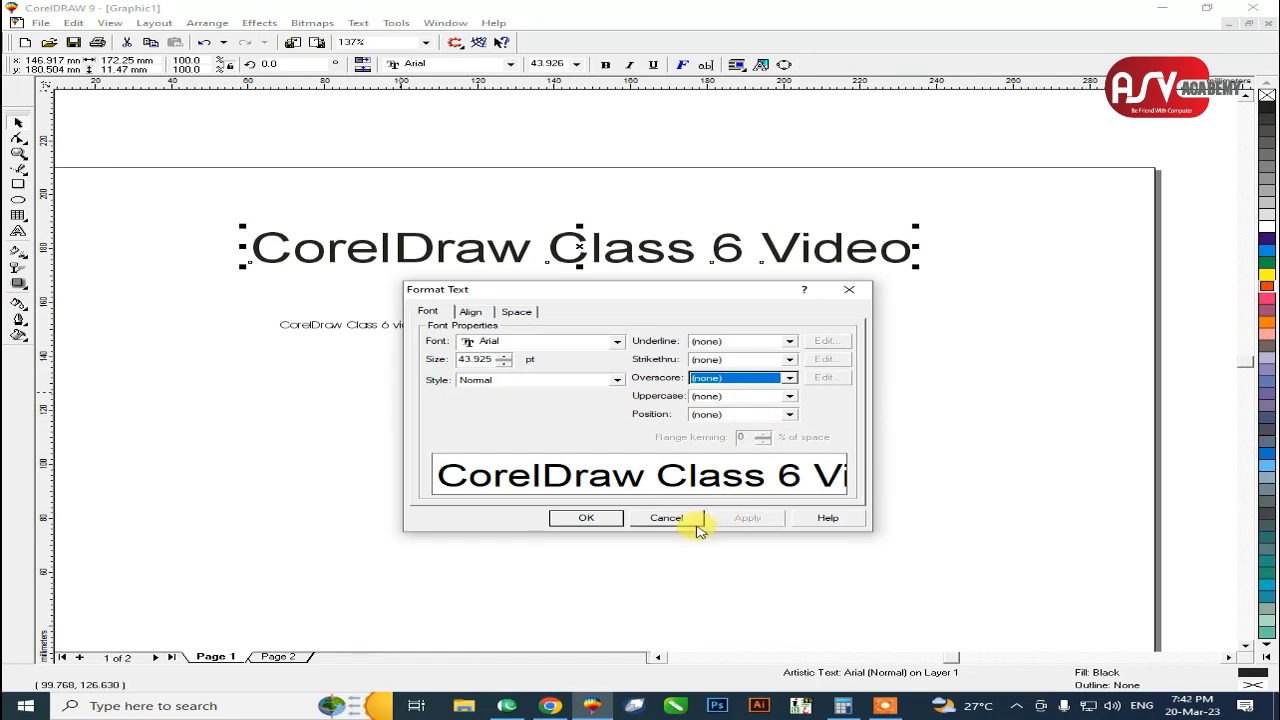
click(727, 399)
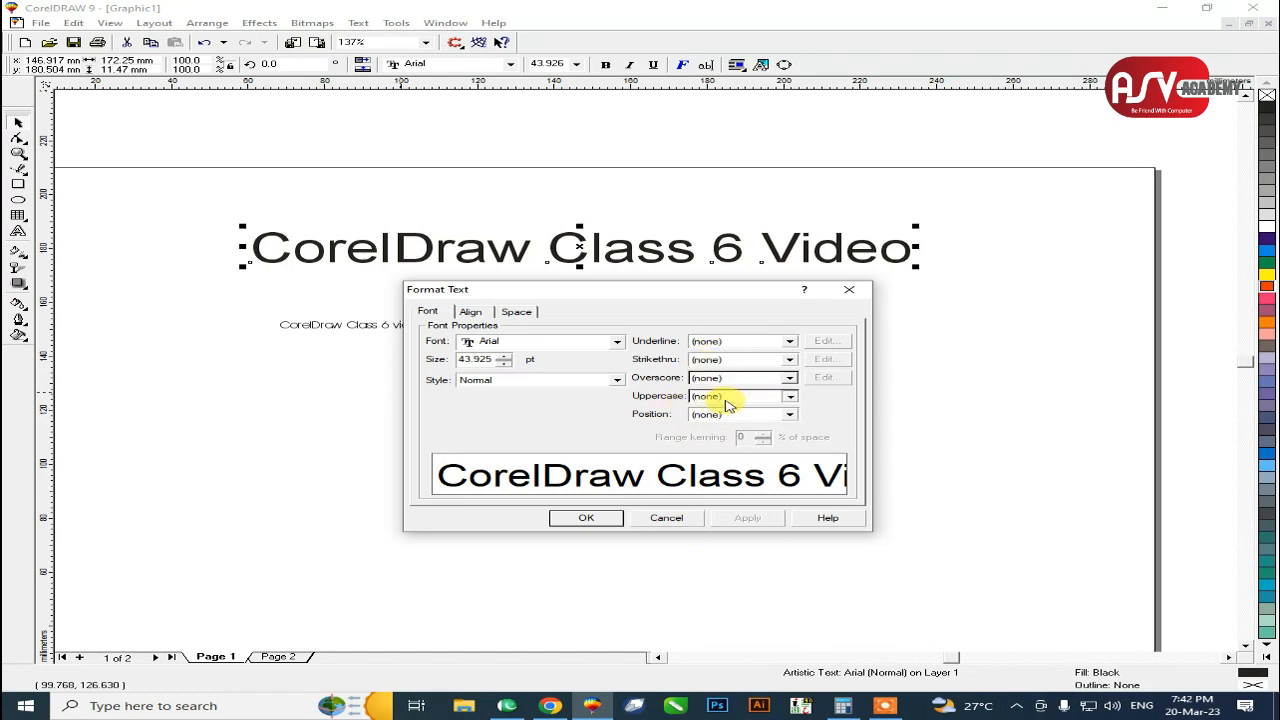
click(727, 408)
click(737, 418)
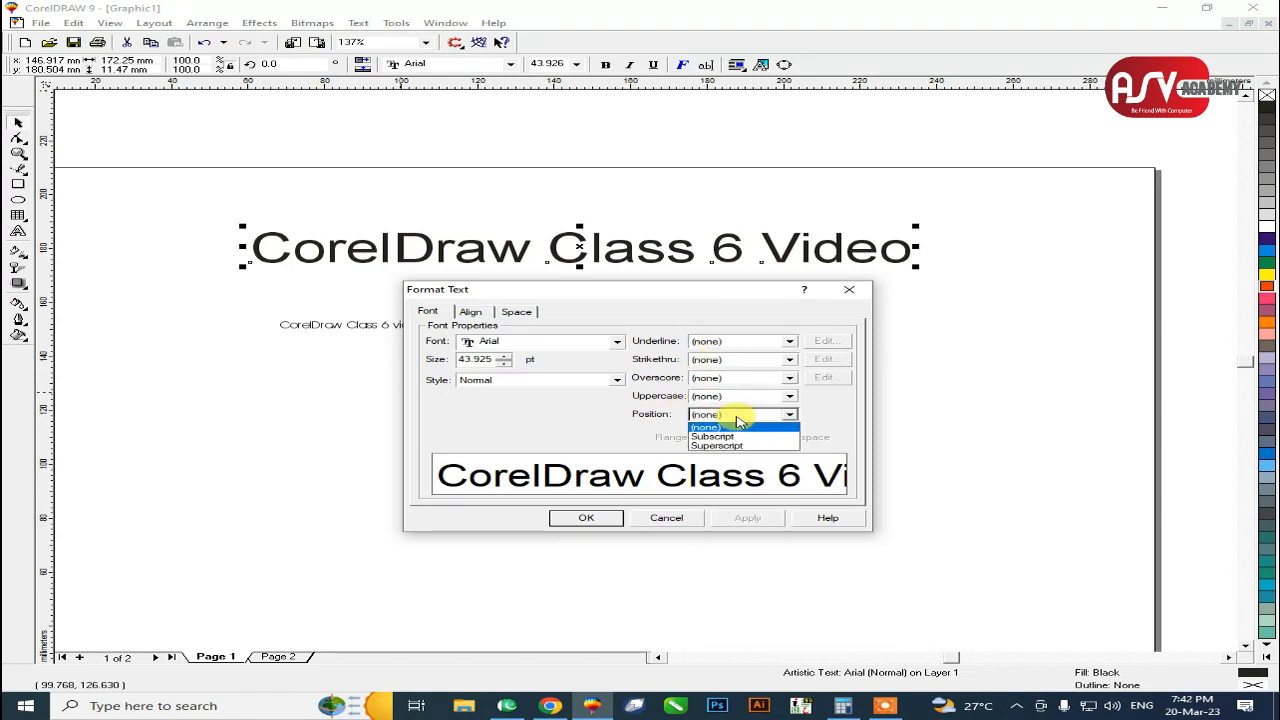
click(708, 412)
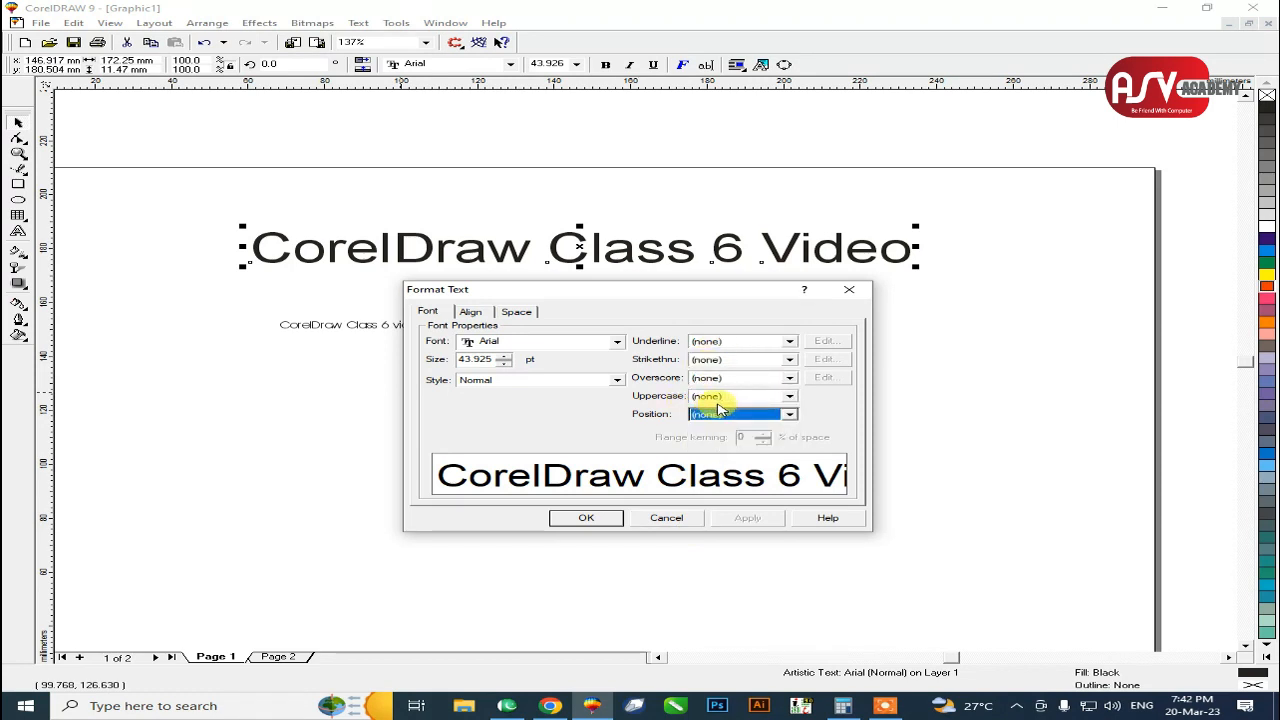
click(718, 400)
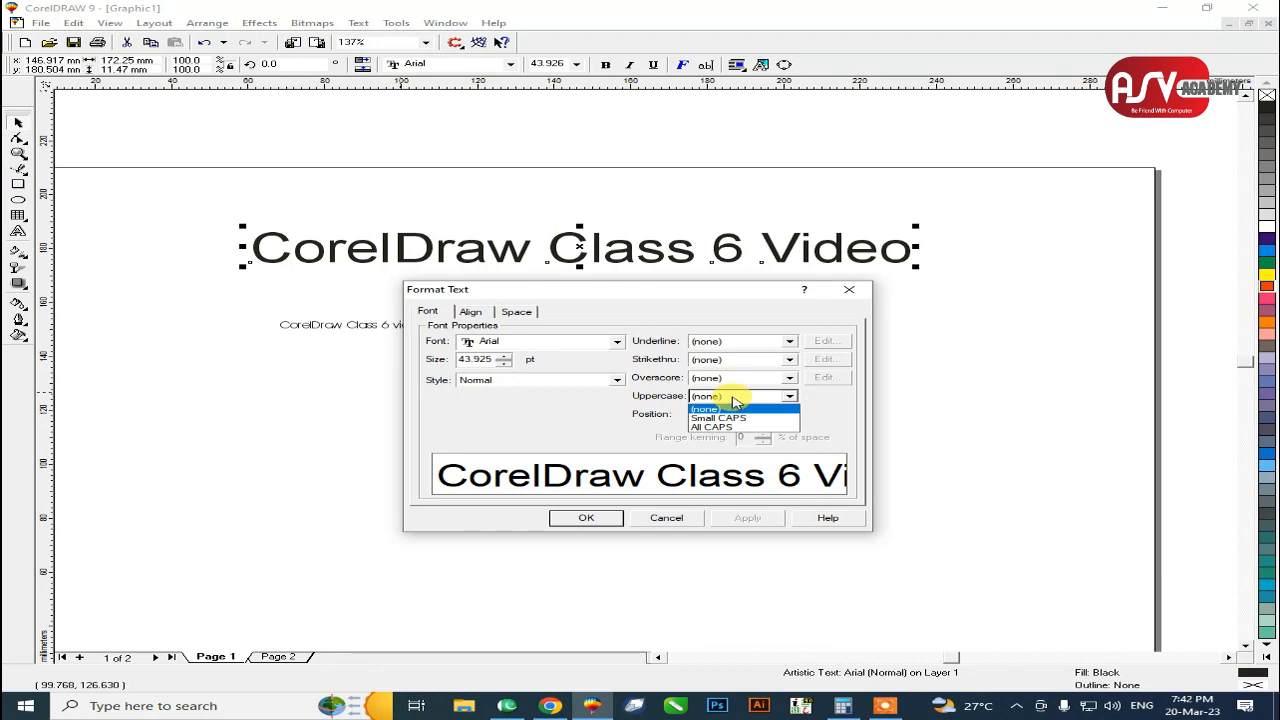
click(733, 398)
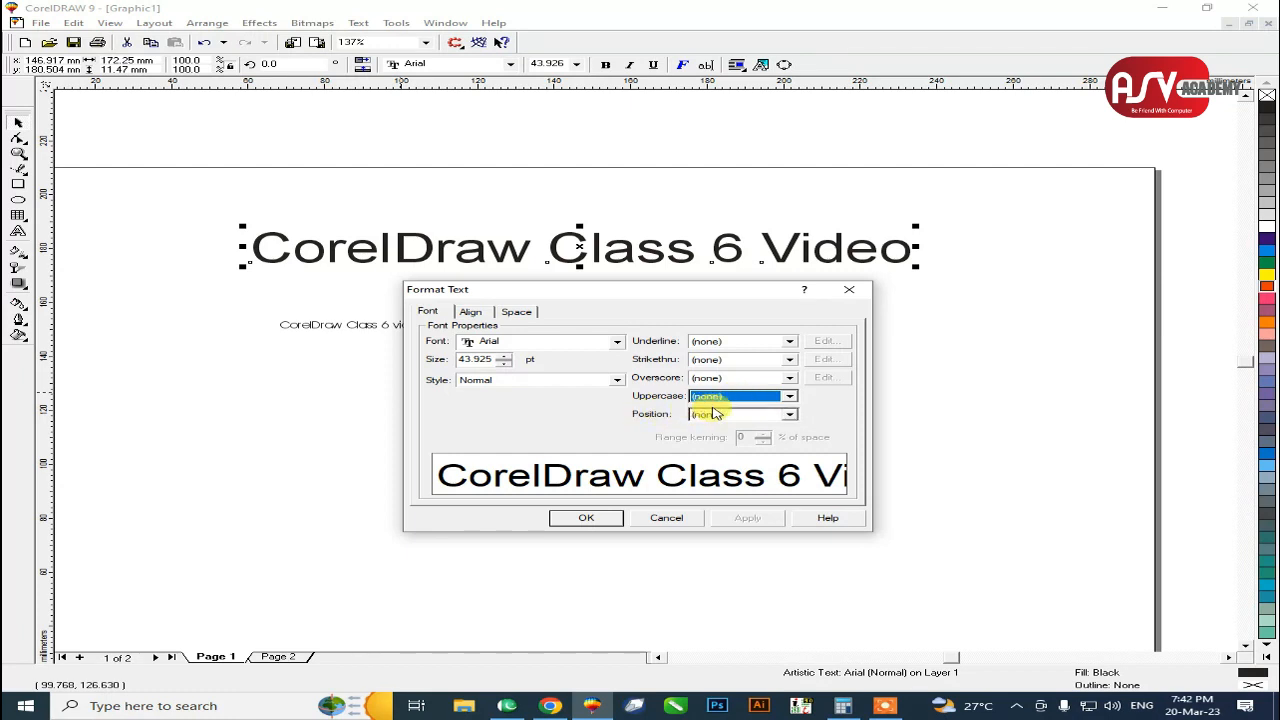
click(712, 414)
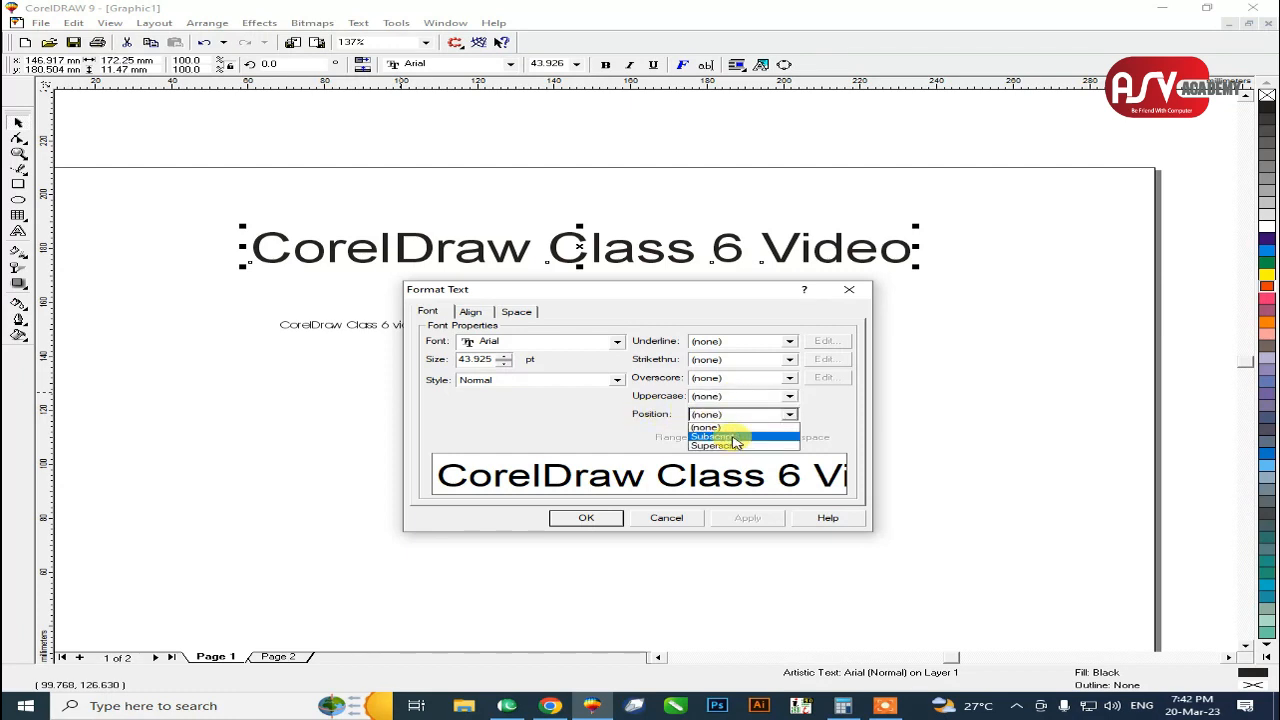
click(869, 289)
click(869, 289)
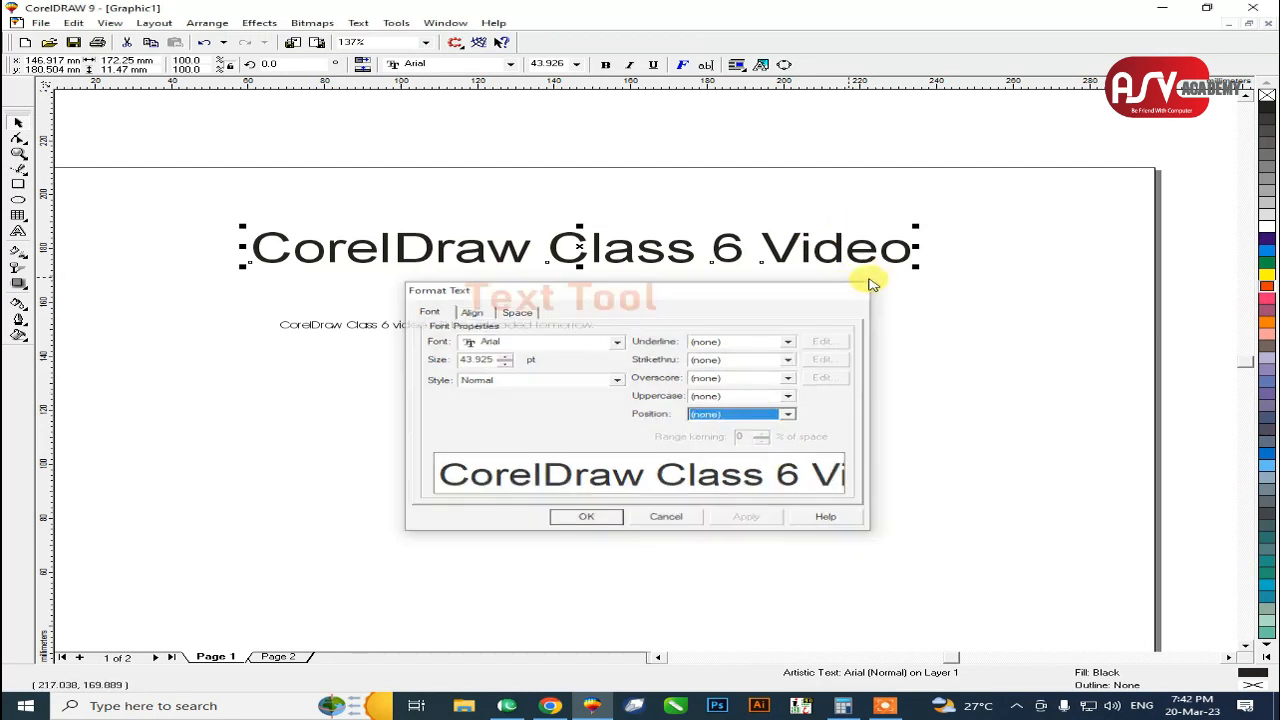
Add a space and a capital "R" at the end of the heading "CorelDraw Class 6 Video".
double_click(908, 252)
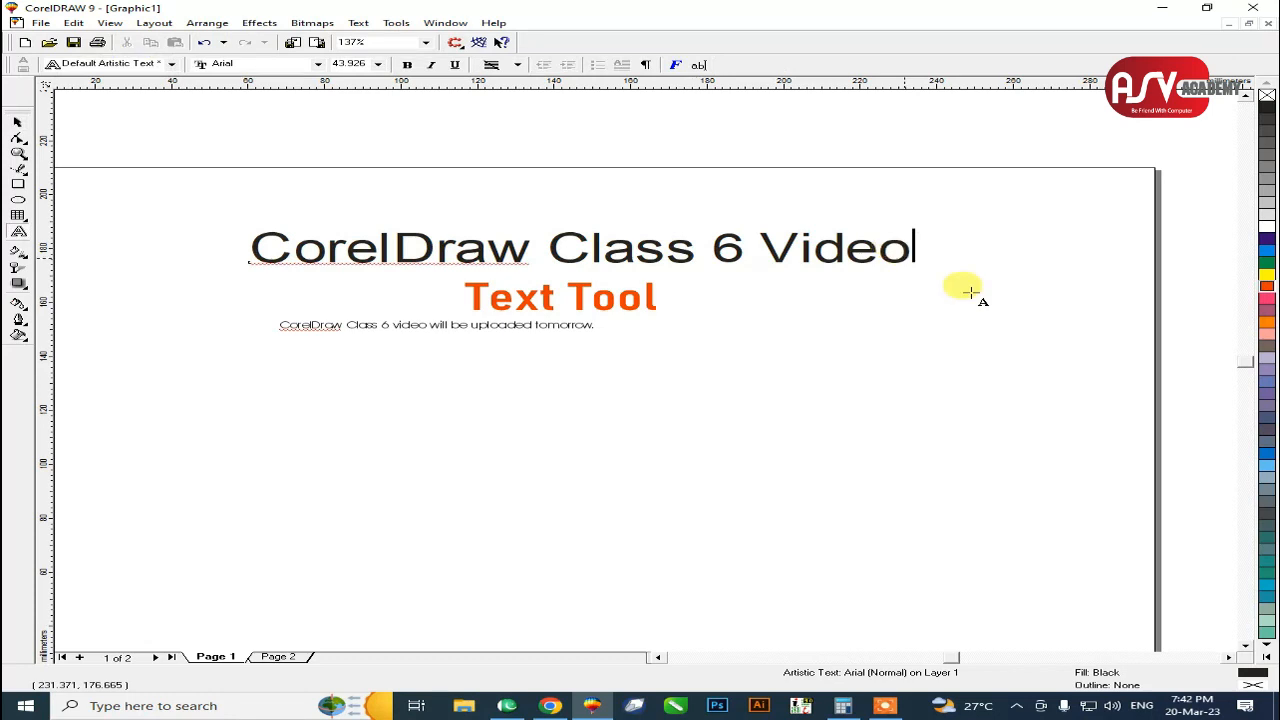
text(r)
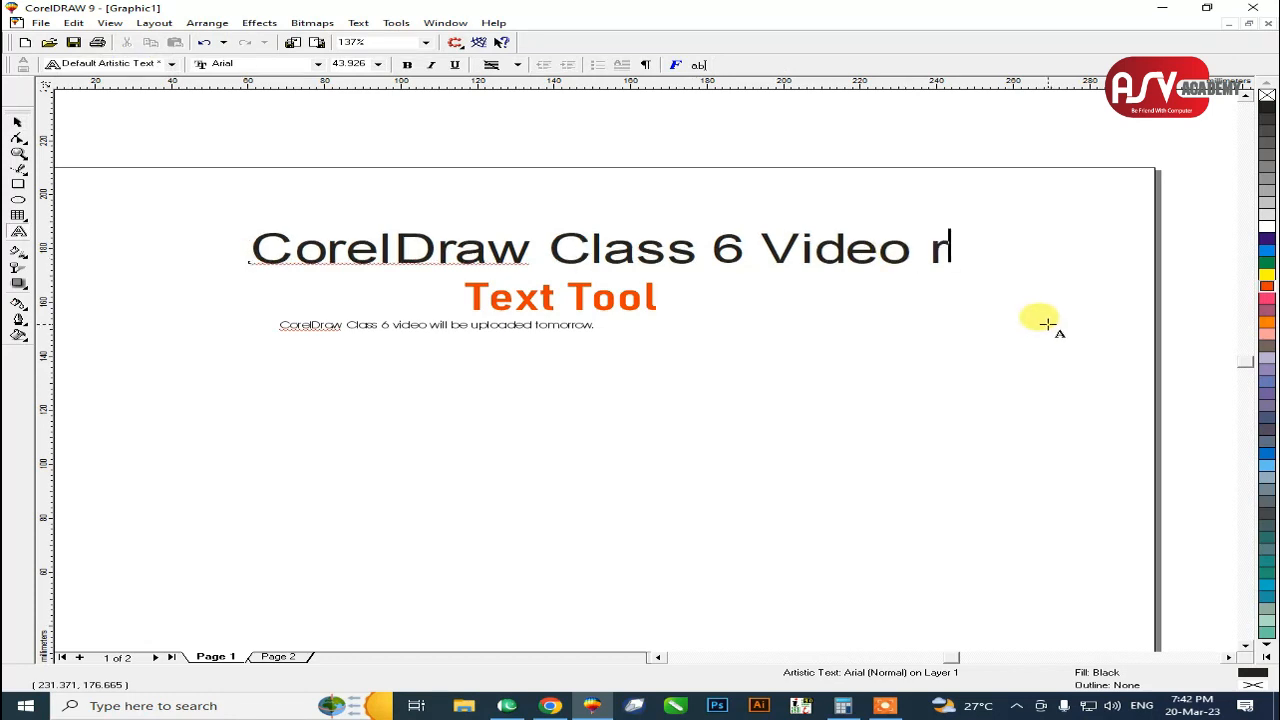
key(BackSpace)
text(R)
Preview the heading's final "R" as Subscript, set its position to Superscript in the Format Text dialog and apply it.
mouse_move(972, 250)
mouse_down()
mouse_move(908, 248)
mouse_move(972, 250)
mouse_up()
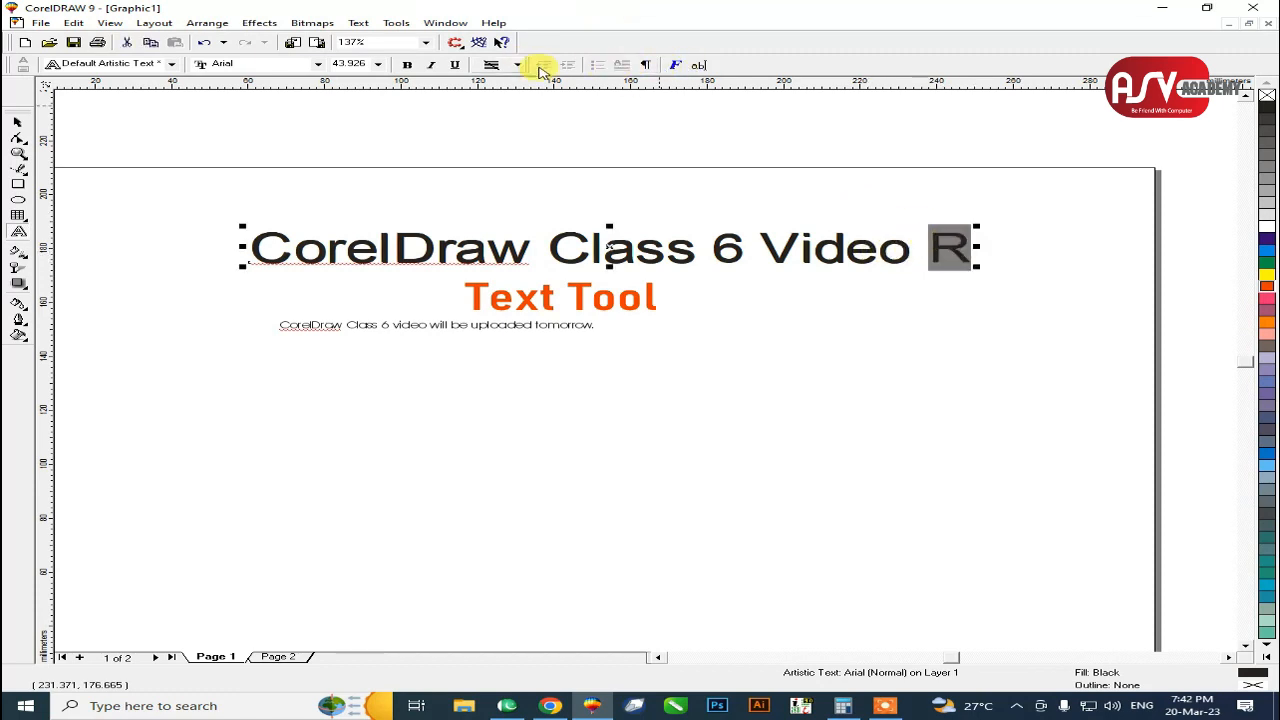
click(677, 62)
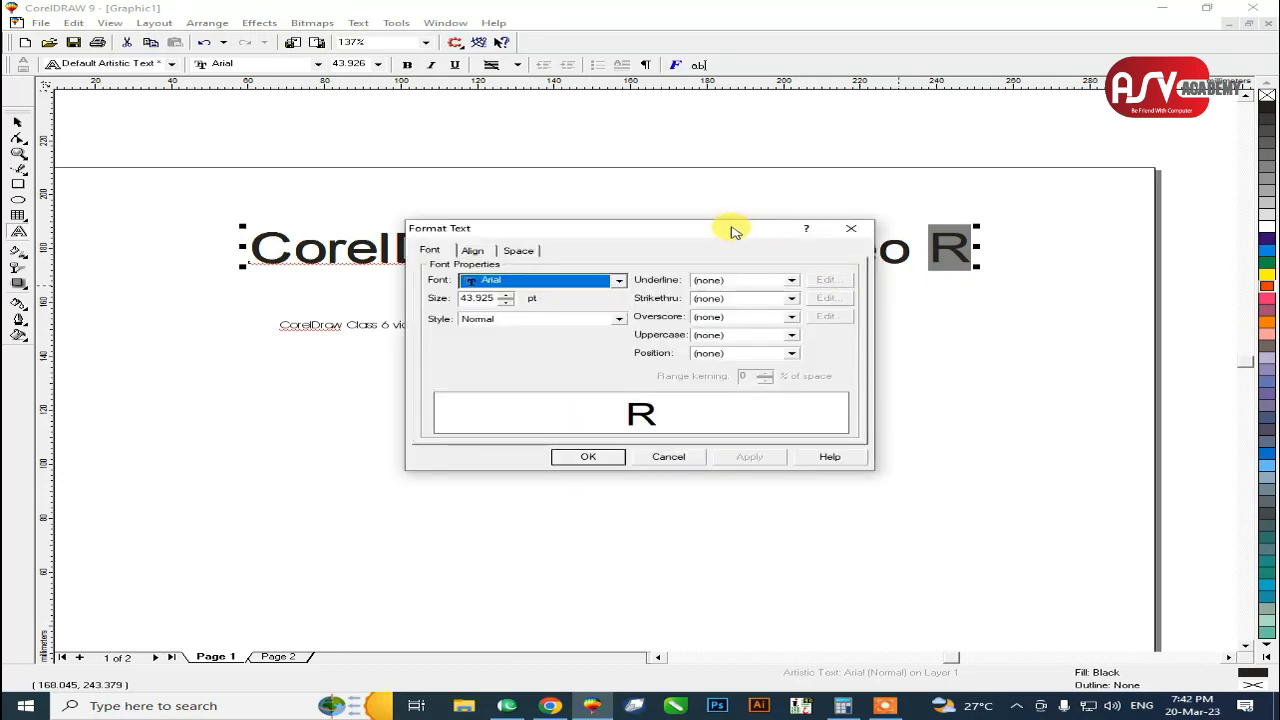
drag(731, 230, 642, 278)
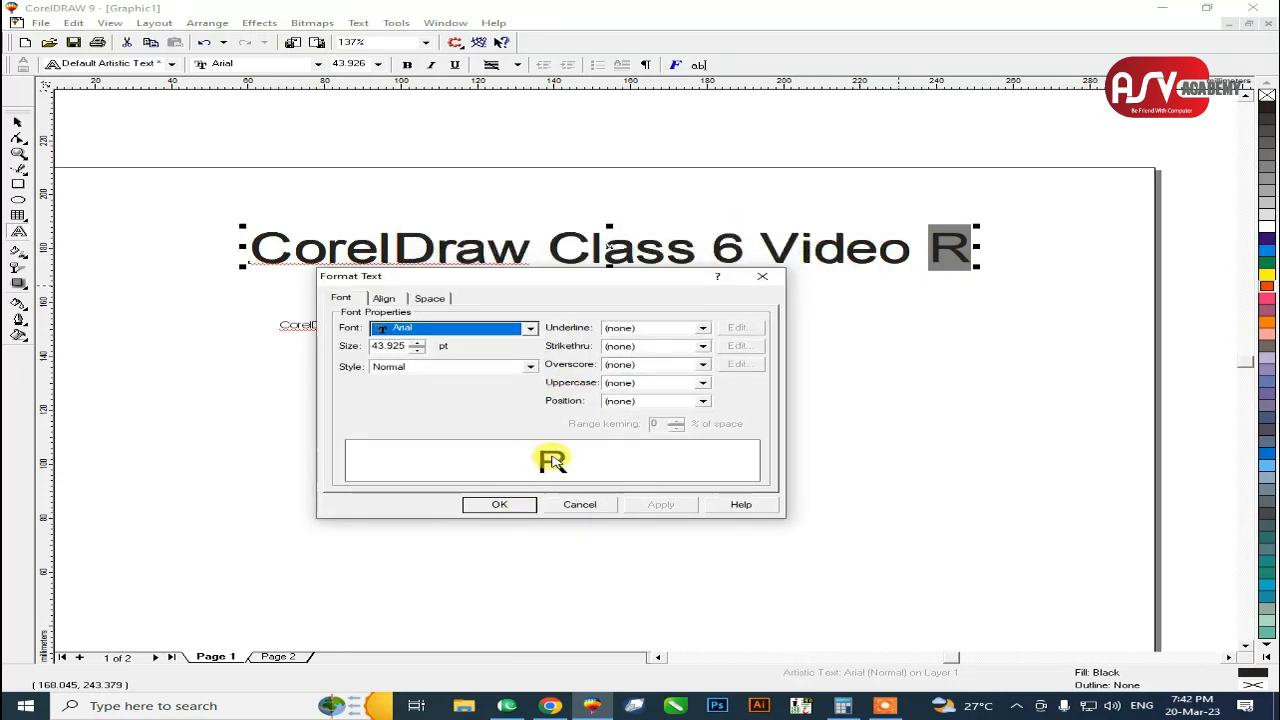
click(612, 400)
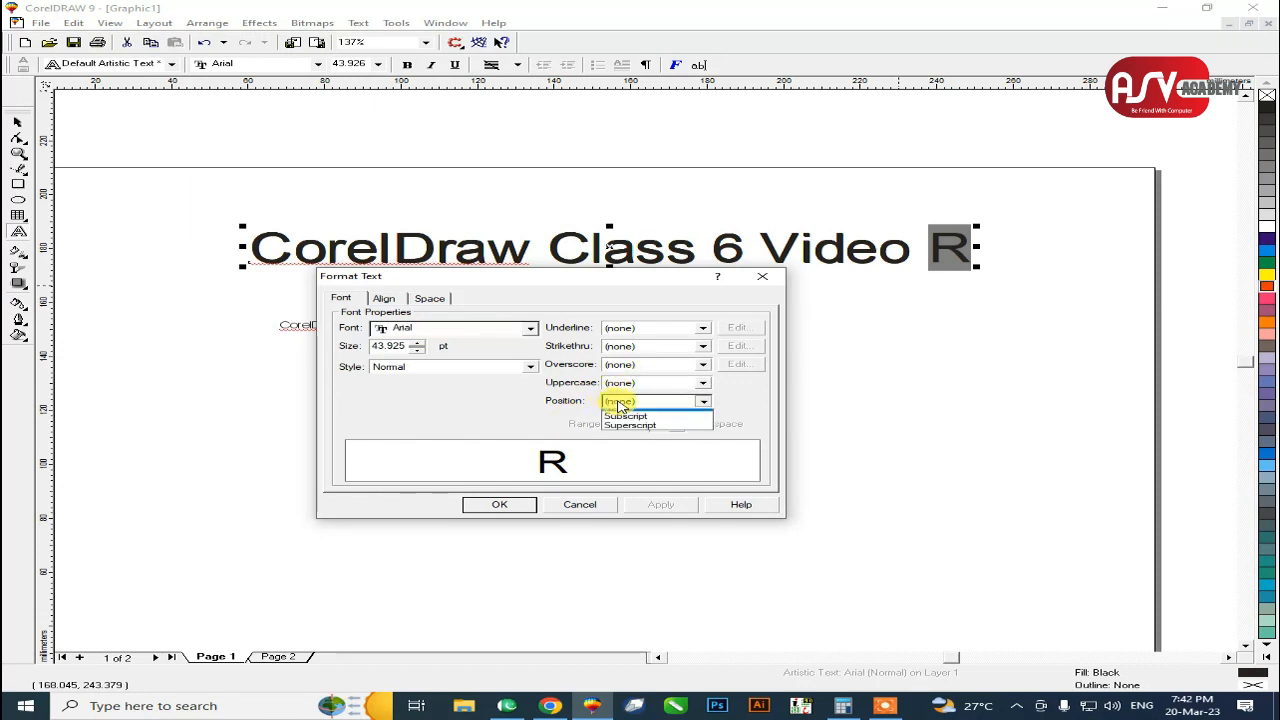
click(641, 425)
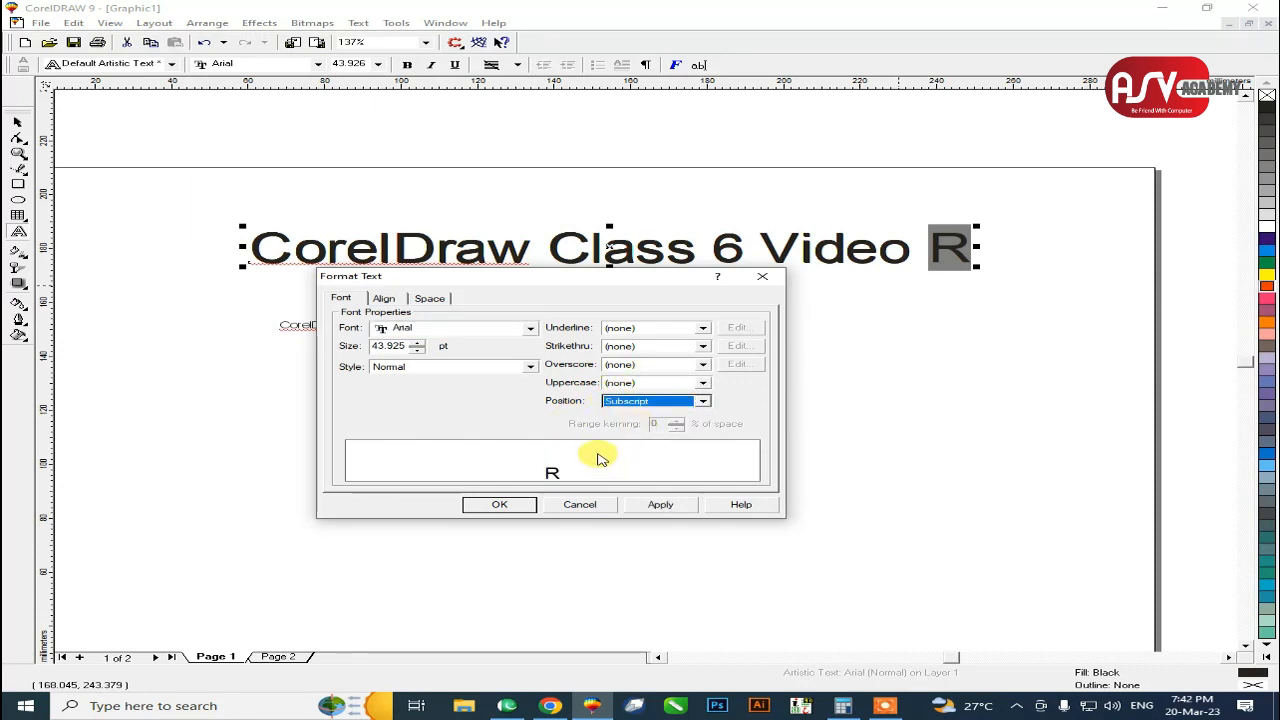
click(625, 401)
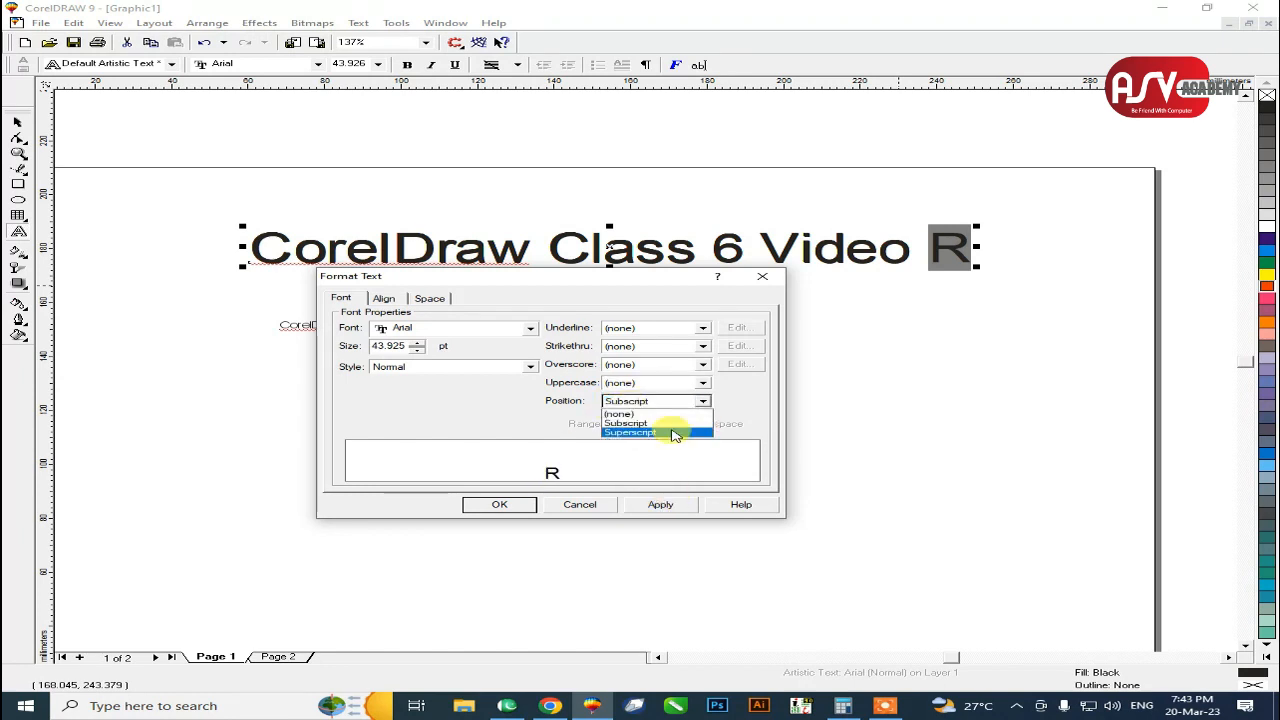
click(675, 434)
click(661, 505)
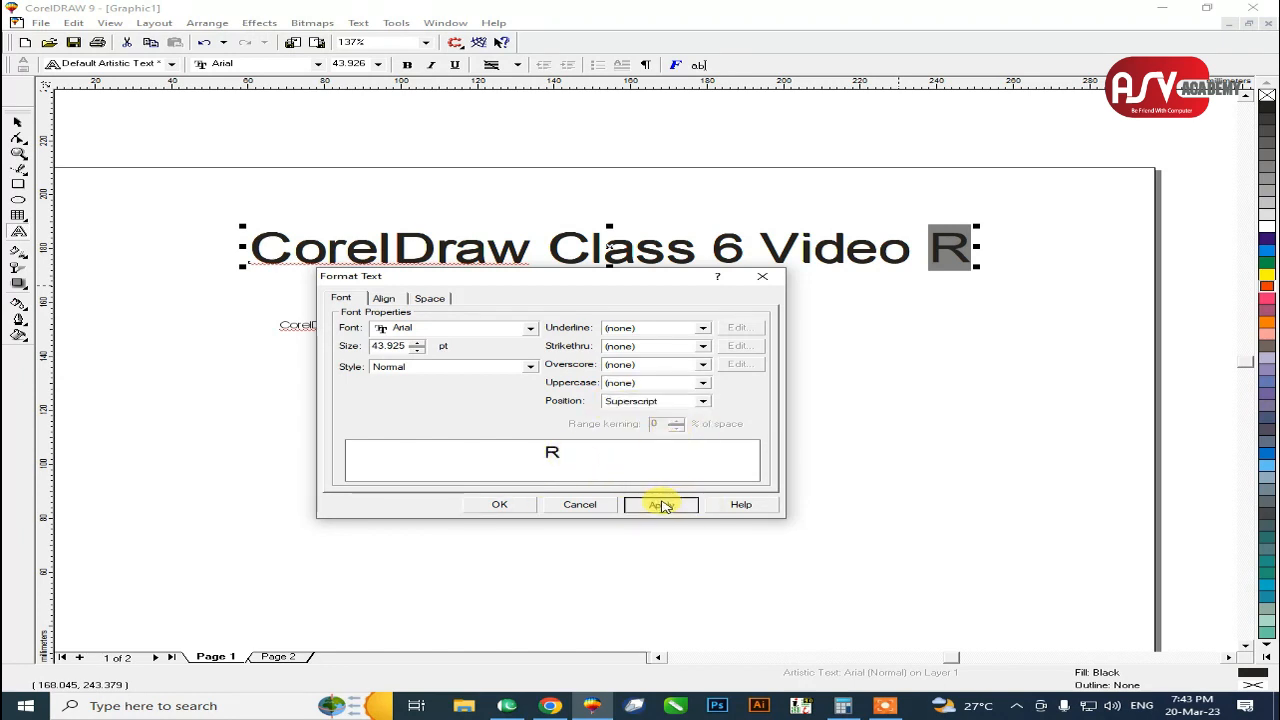
click(528, 505)
Leave text editing and undo the superscript "R" added to the heading.
click(907, 296)
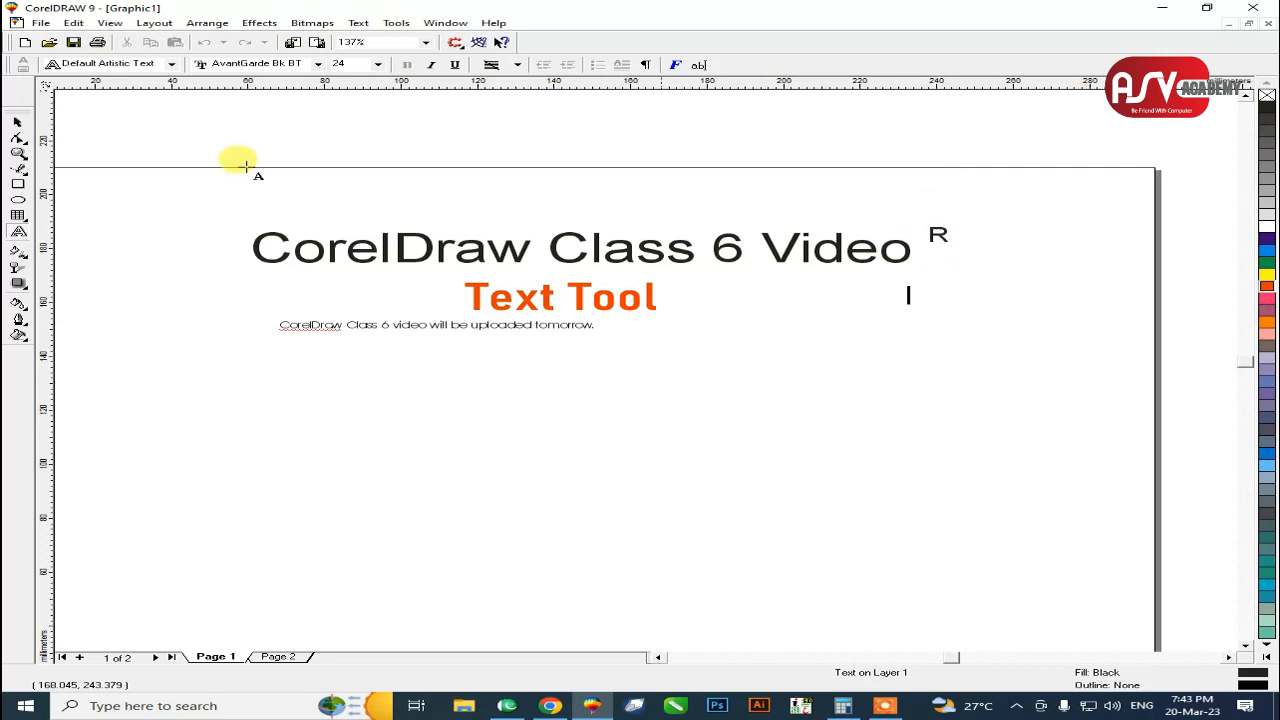
click(17, 123)
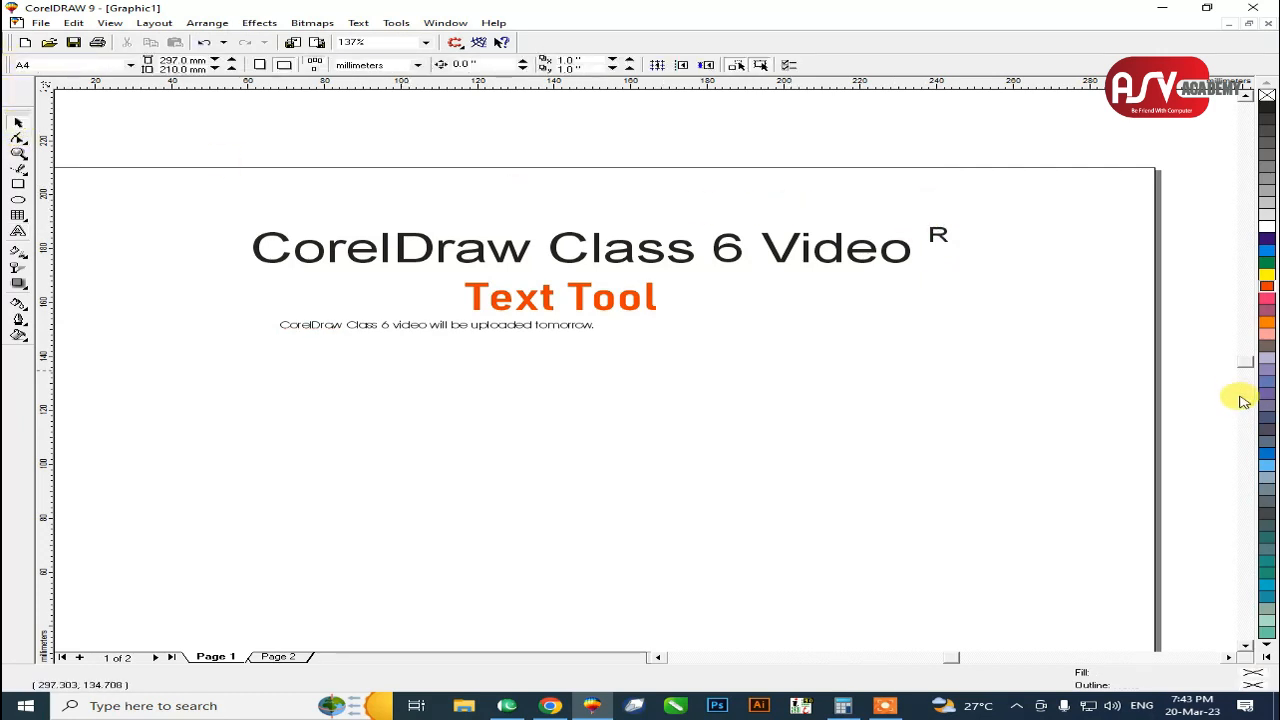
key(ctrl+z)
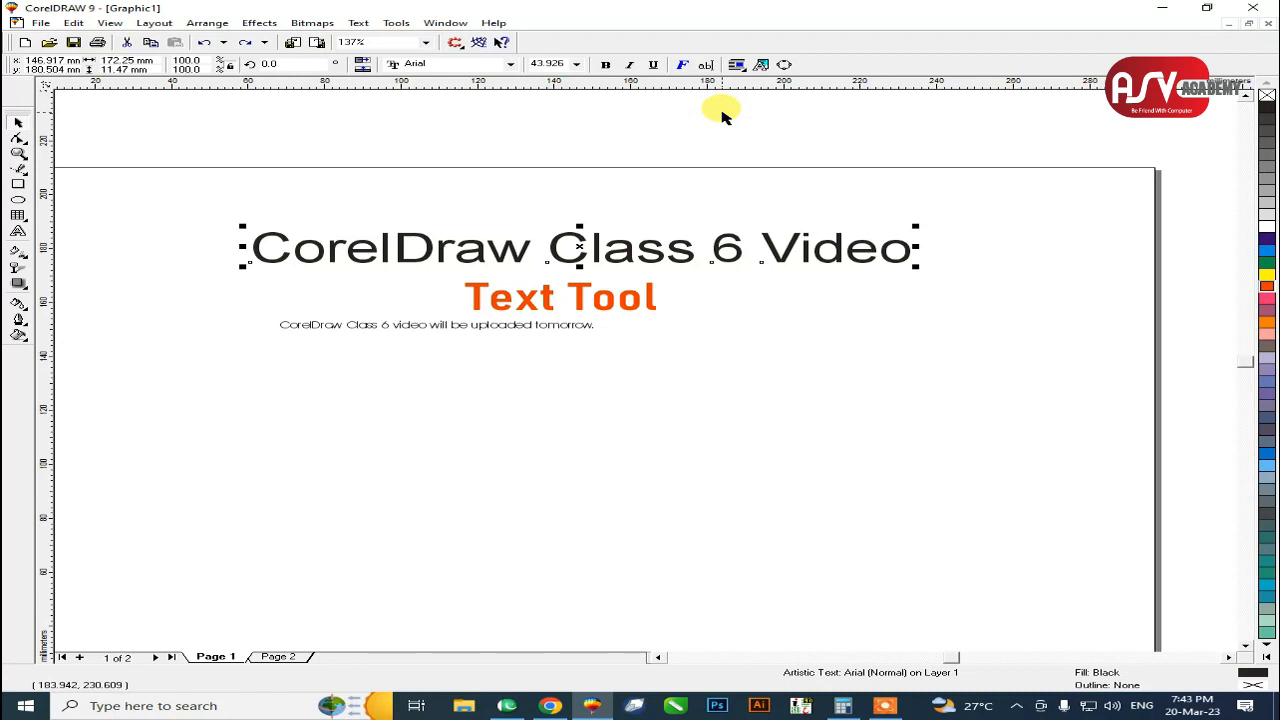
Enlarge the paragraph text frame below "Text Tool" to about 182 mm wide and 81 mm high.
click(418, 330)
drag(658, 449, 921, 570)
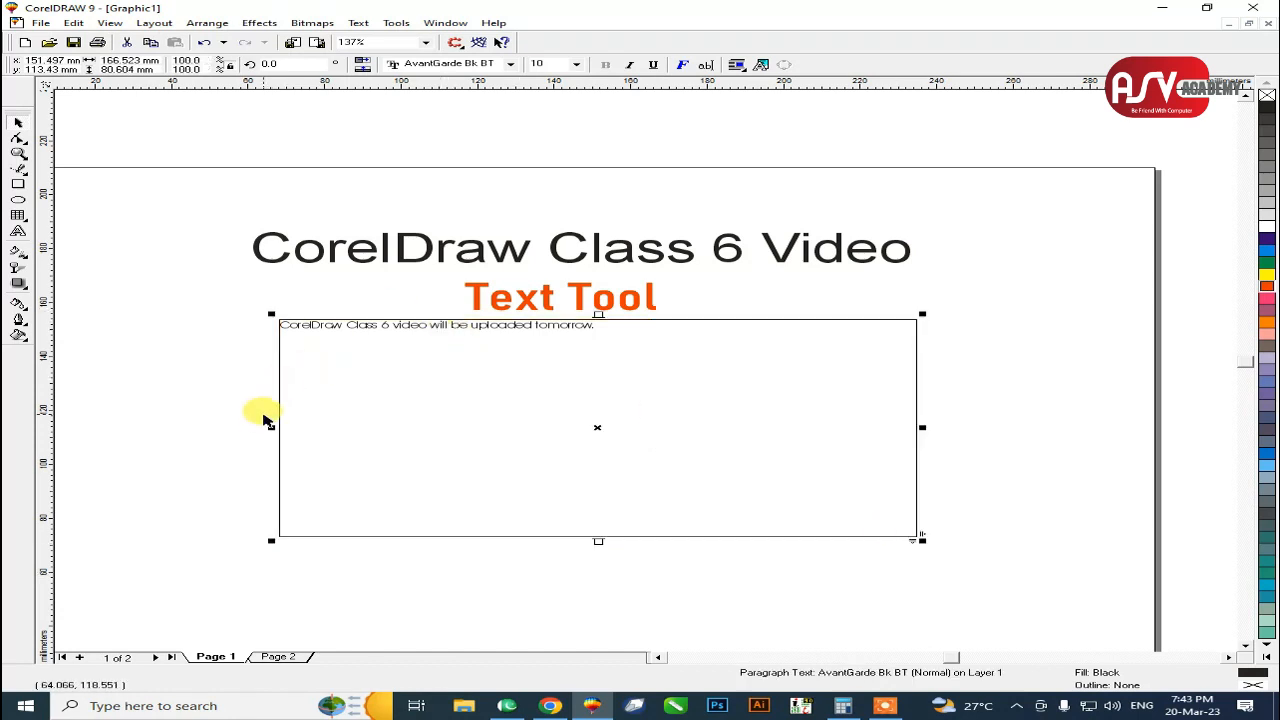
drag(251, 418, 210, 412)
click(570, 344)
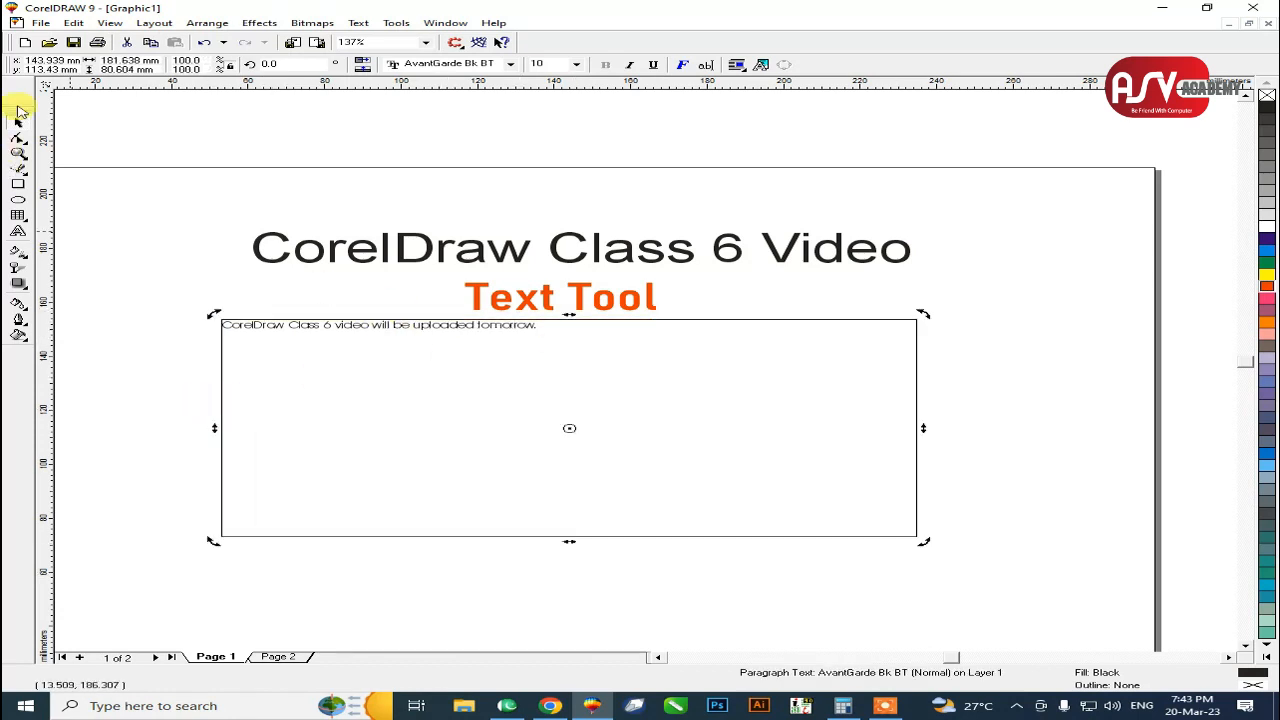
Copy the sentence "CorelDraw Class 6 video will be uploaded tomorrow." and paste it repeatedly after itself until the paragraph frame is full.
double_click(550, 412)
drag(556, 320, 151, 328)
key(ctrl+c)
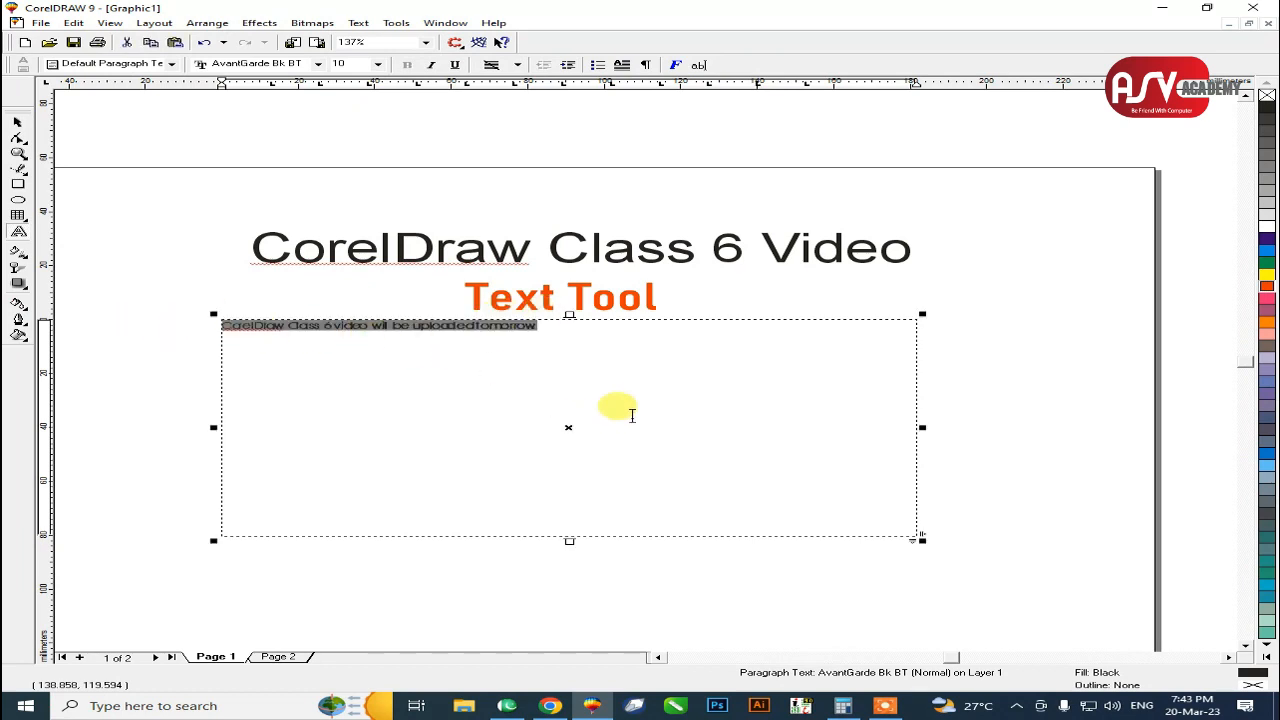
click(632, 398)
key(ctrl+v)
key(ctrl+v)
key(ctrl+v)
key(ctrl+v)
key(ctrl+v)
key(ctrl+v)
key(ctrl+v)
key(ctrl+v)
key(ctrl+v)
key(ctrl+v)
key(ctrl+v)
key(ctrl+v)
key(ctrl+v)
key(ctrl+v)
key(ctrl+v)
key(ctrl+v)
key(ctrl+v)
key(ctrl+v)
key(ctrl+v)
key(ctrl+v)
key(ctrl+v)
key(ctrl+v)
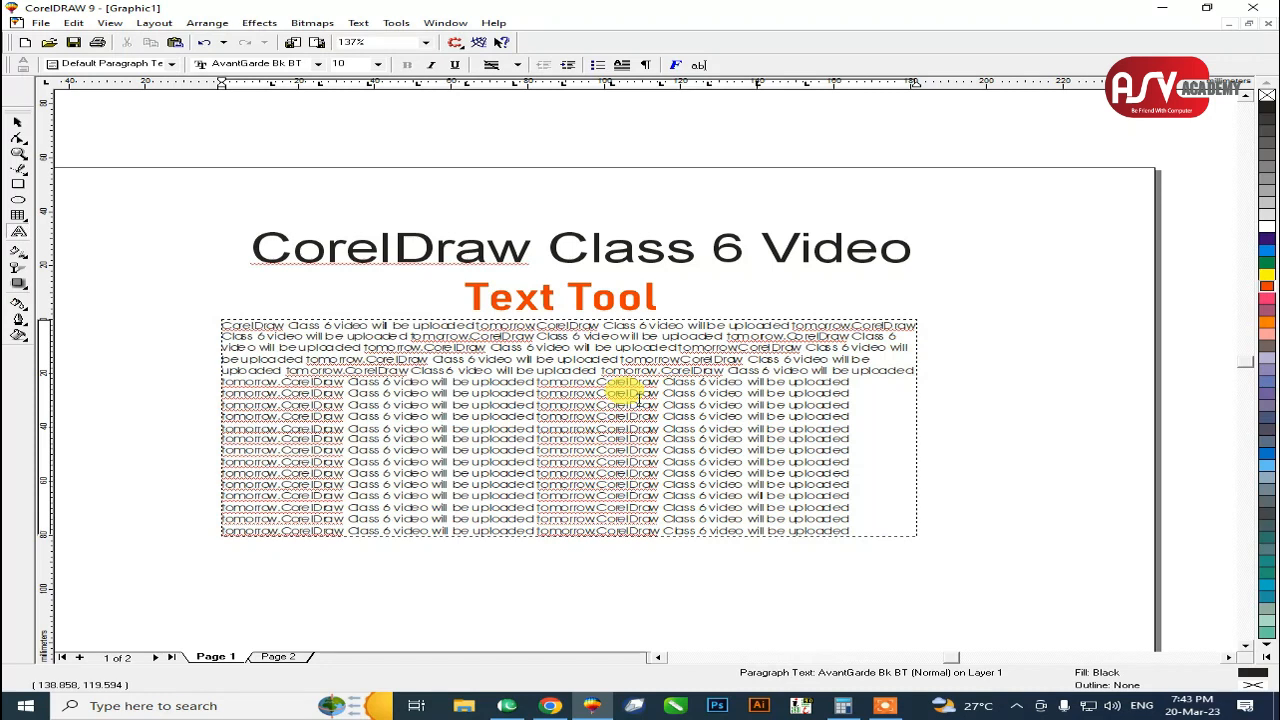
Undo the last several pastes so the paragraph text ends a few lines above the frame's lower edge.
key(ctrl+z)
key(ctrl+z)
key(ctrl+z)
key(ctrl+z)
key(ctrl+z)
key(ctrl+z)
key(ctrl+z)
key(ctrl+z)
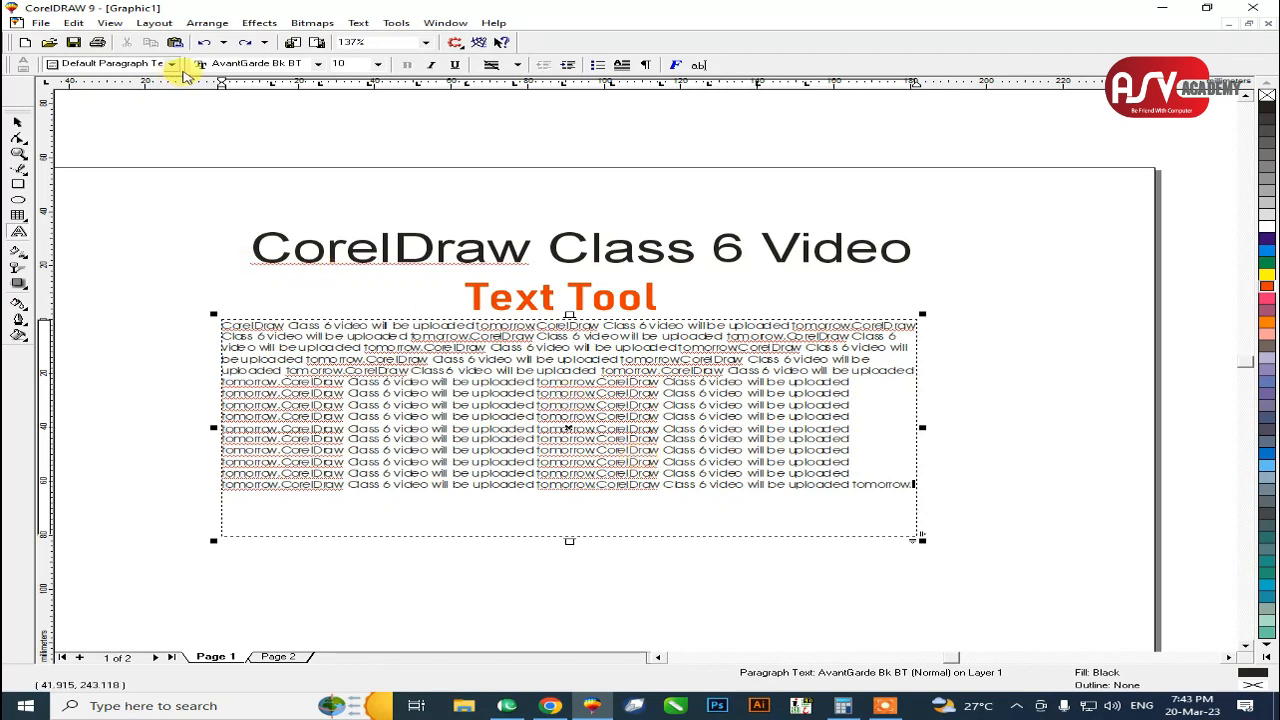
Examine the style, font and font size choices for the paragraph text without changing them.
click(152, 64)
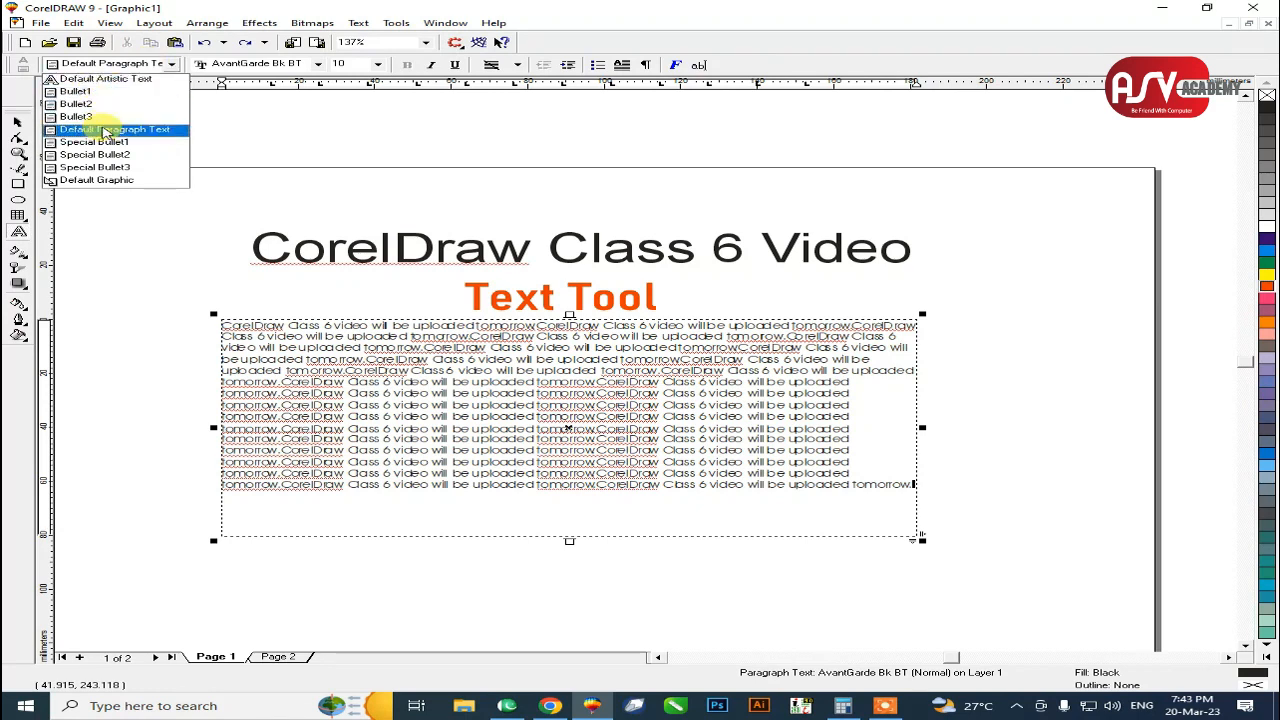
click(188, 63)
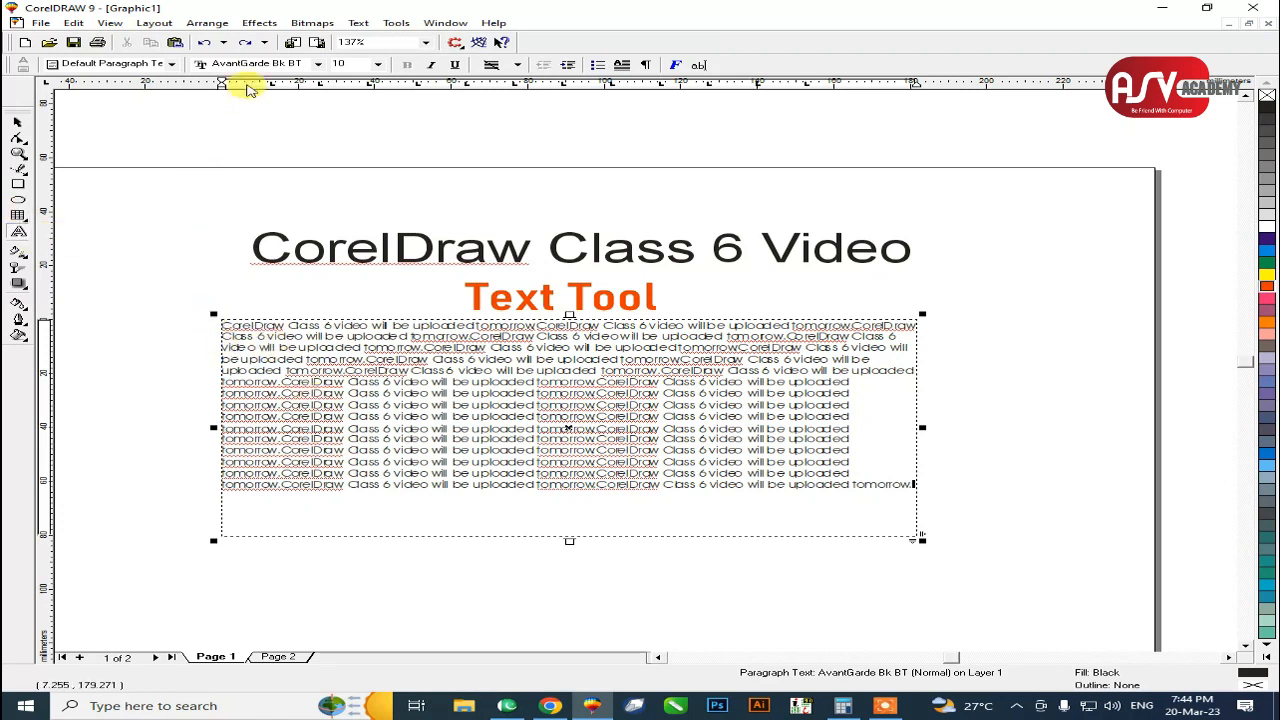
click(256, 65)
click(256, 66)
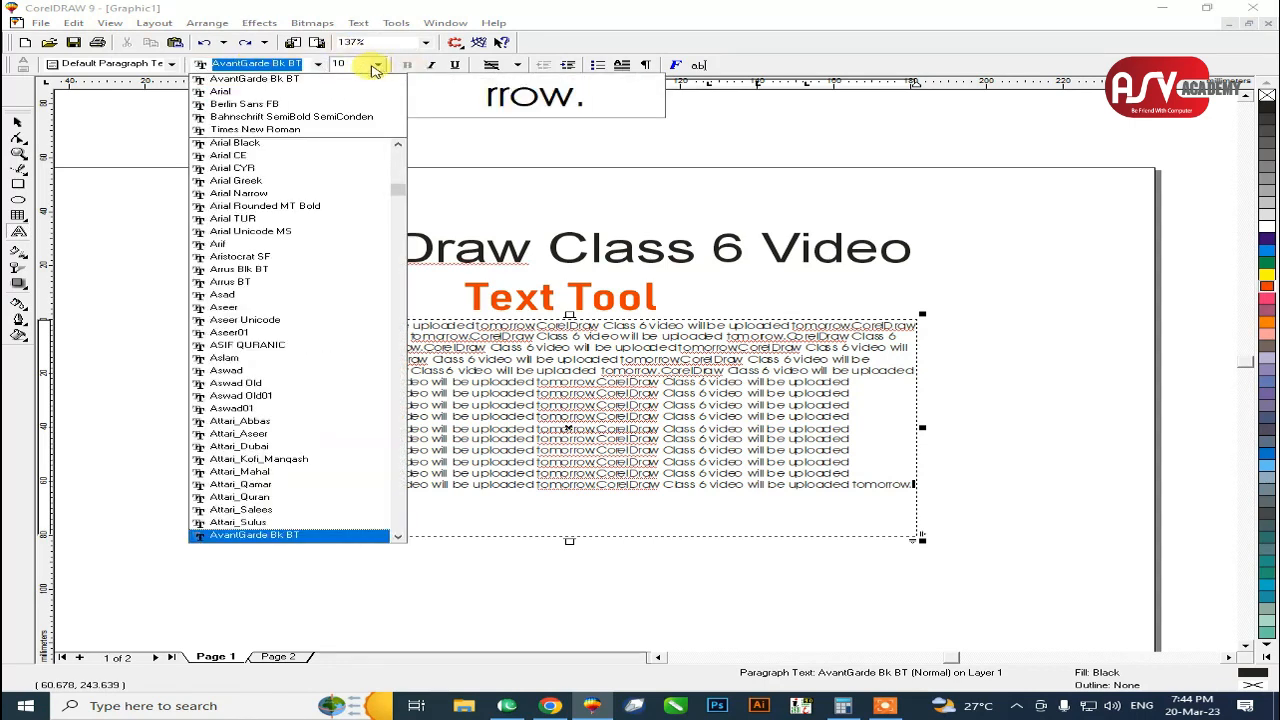
click(376, 66)
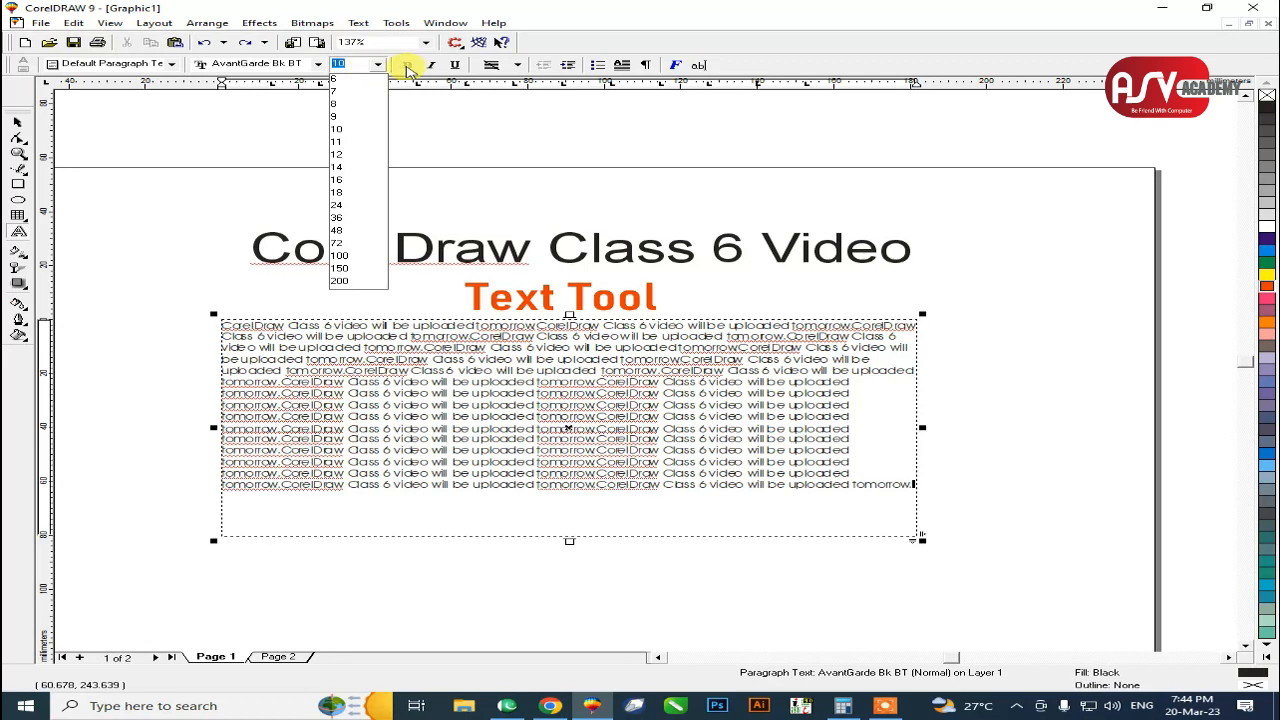
click(475, 69)
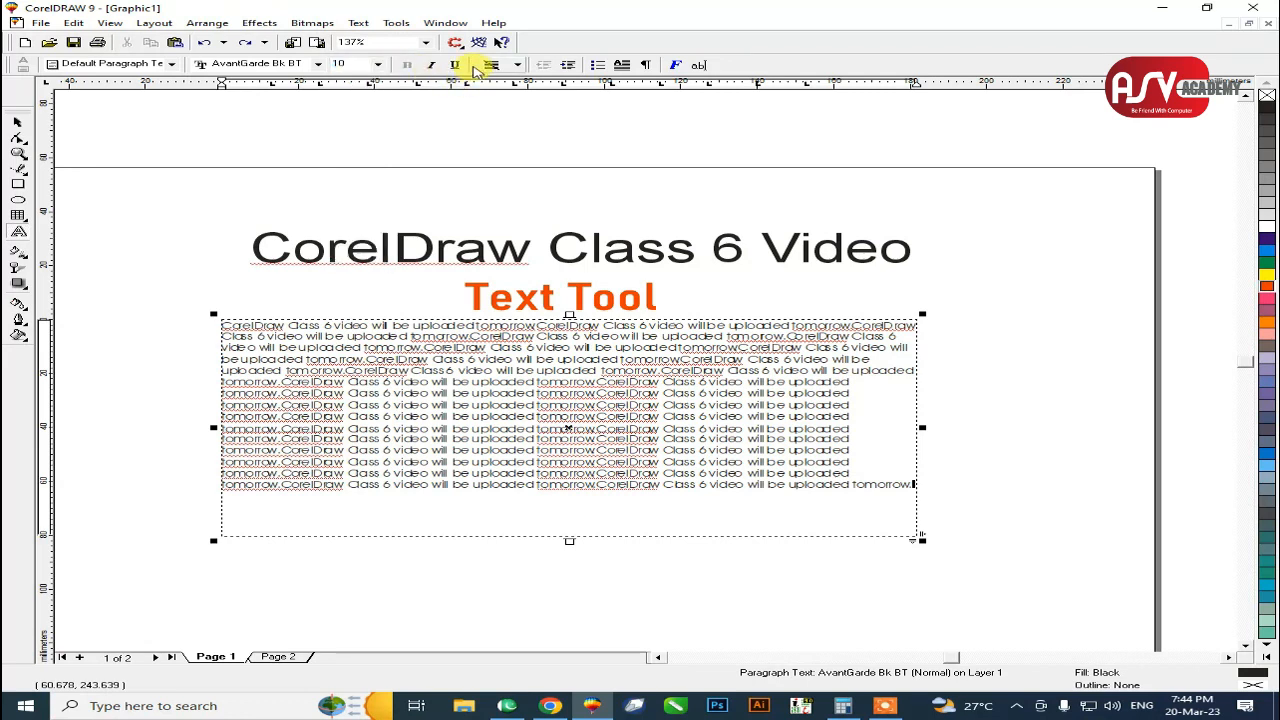
Set the horizontal alignment of the paragraph text to Full.
click(510, 65)
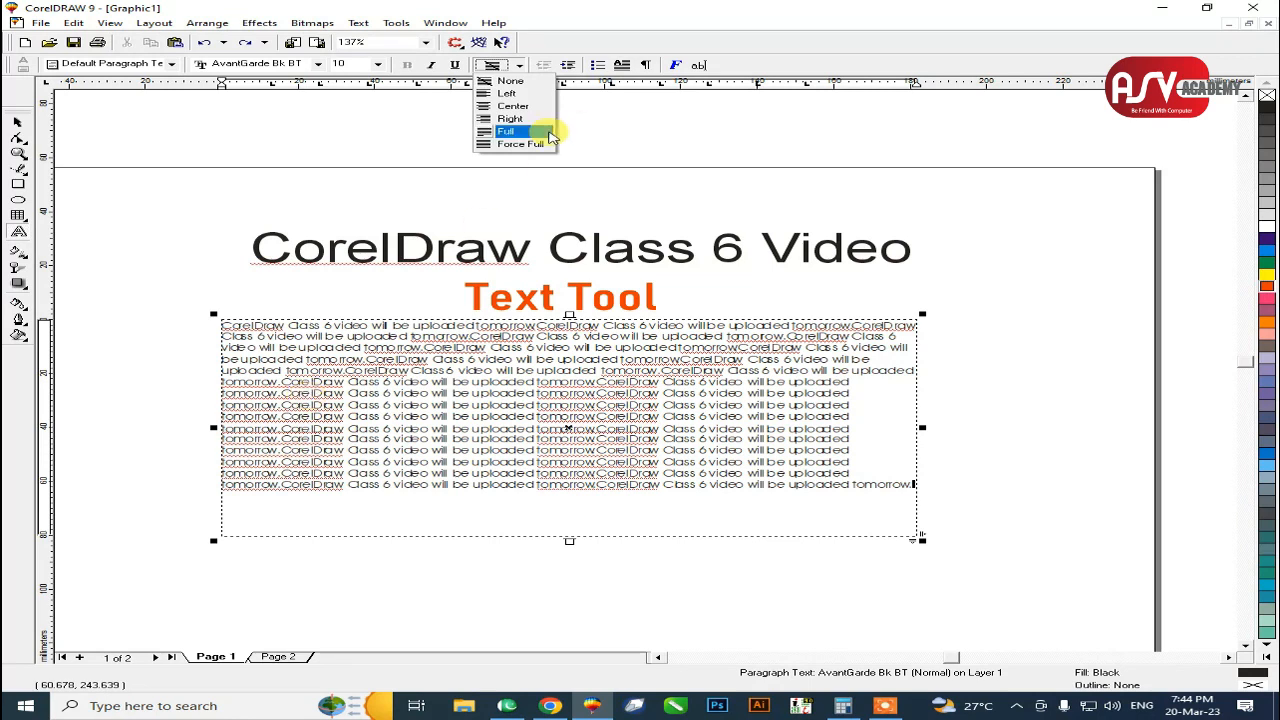
click(540, 131)
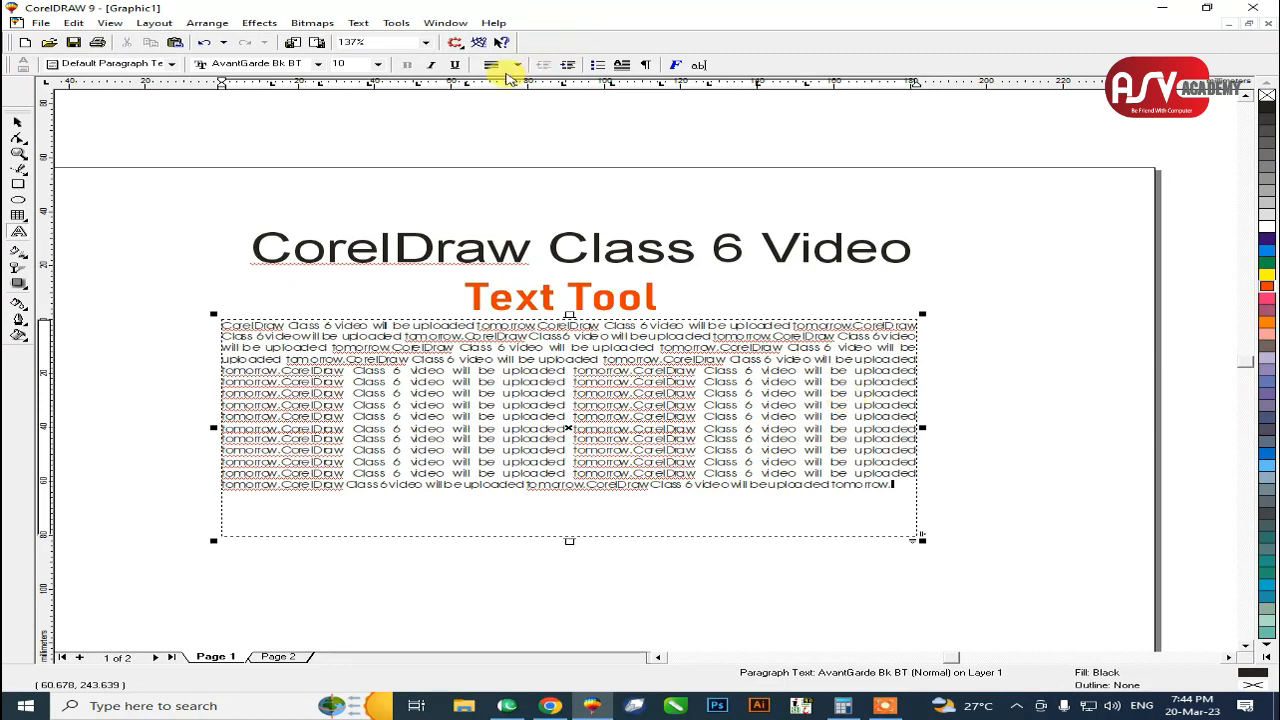
Set the horizontal alignment of the long paragraph text to Force Full and check its last line.
click(512, 67)
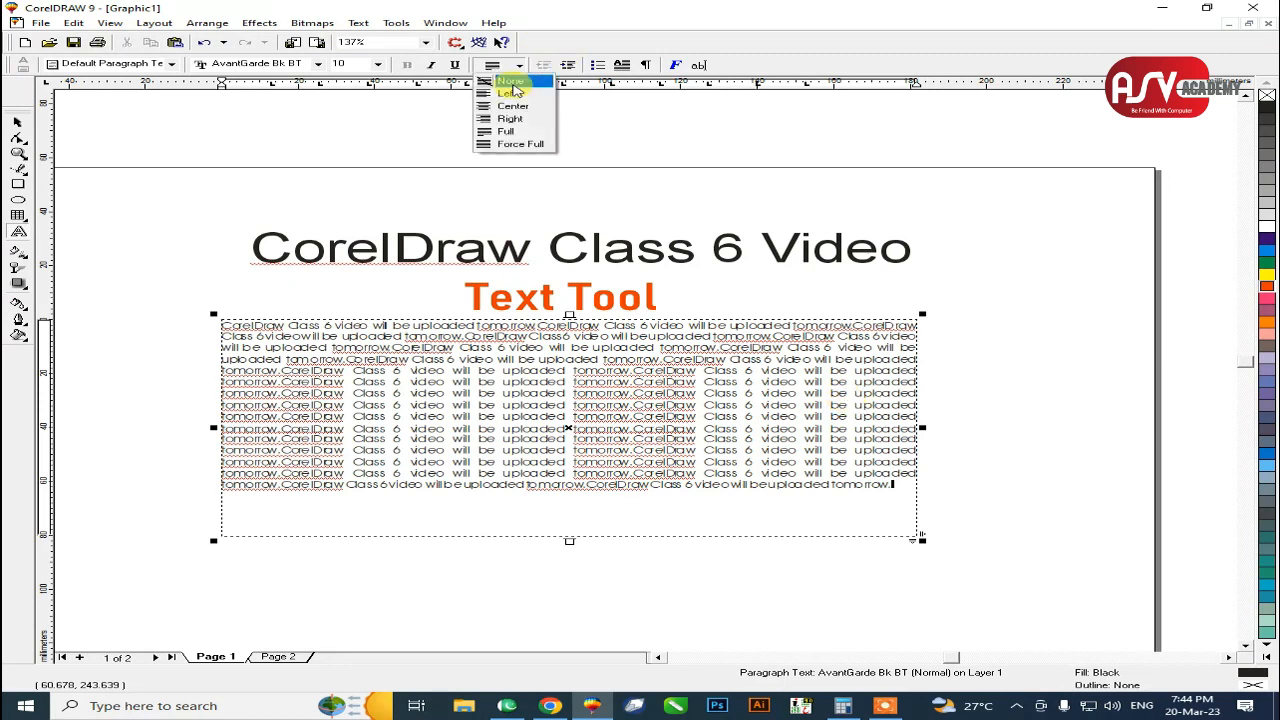
click(530, 143)
drag(752, 481, 912, 482)
click(846, 477)
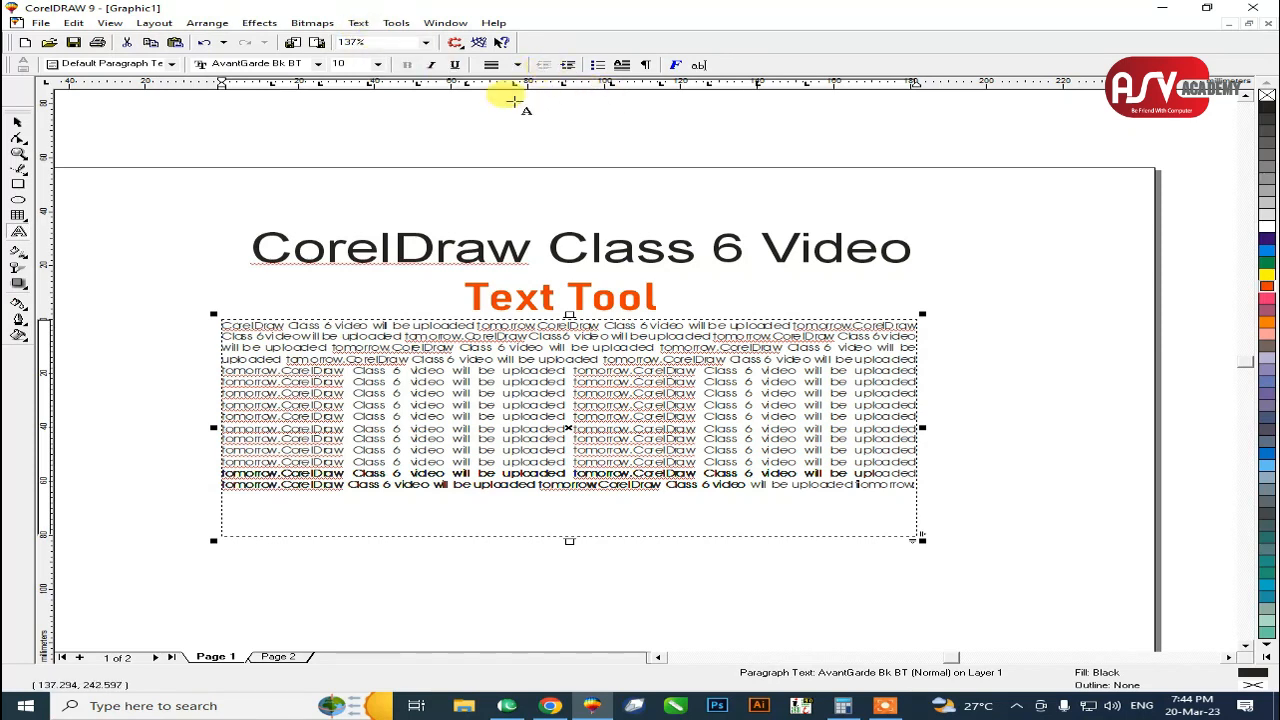
Increase the indent of the long paragraph three times and decrease it back to the frame's left edge.
click(230, 326)
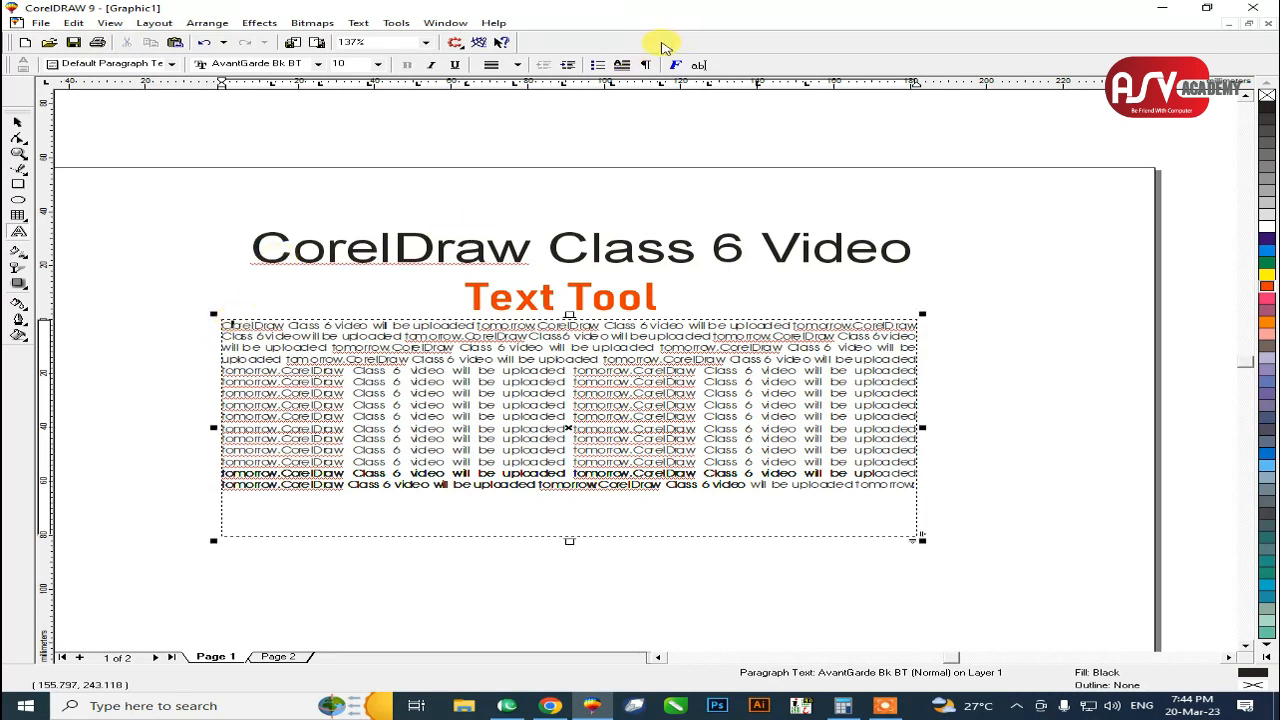
click(566, 66)
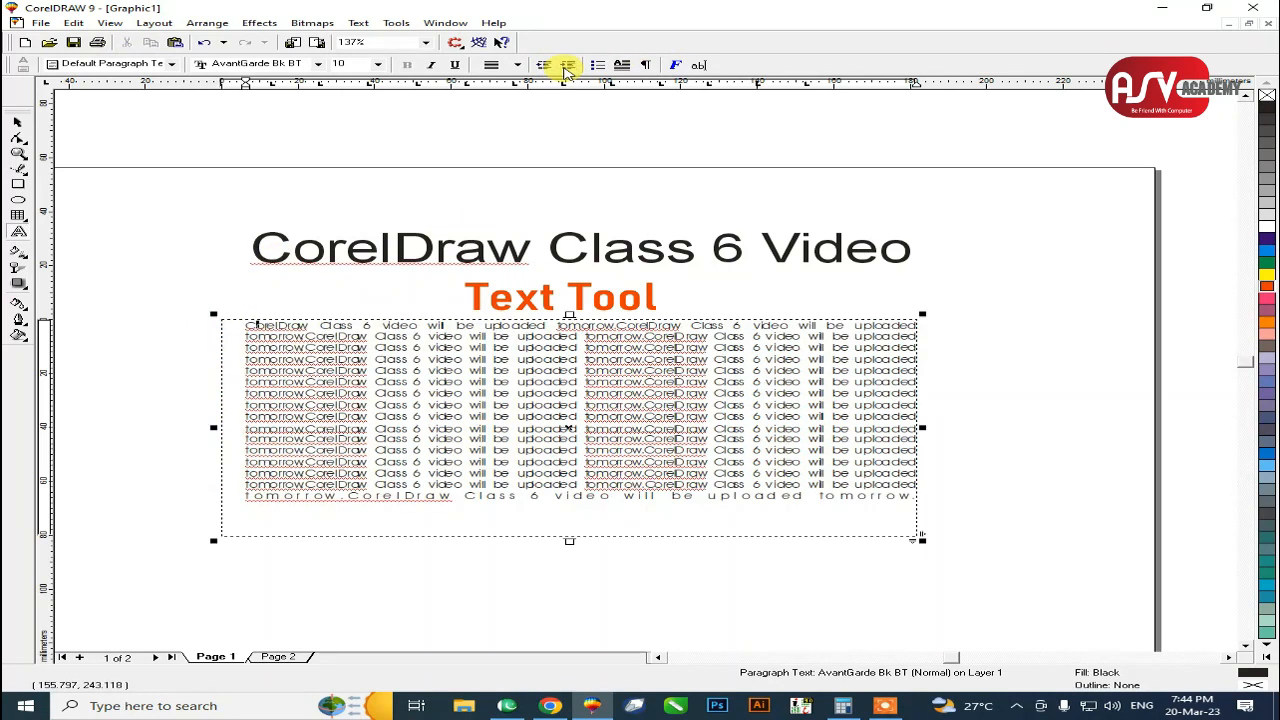
click(568, 66)
click(571, 67)
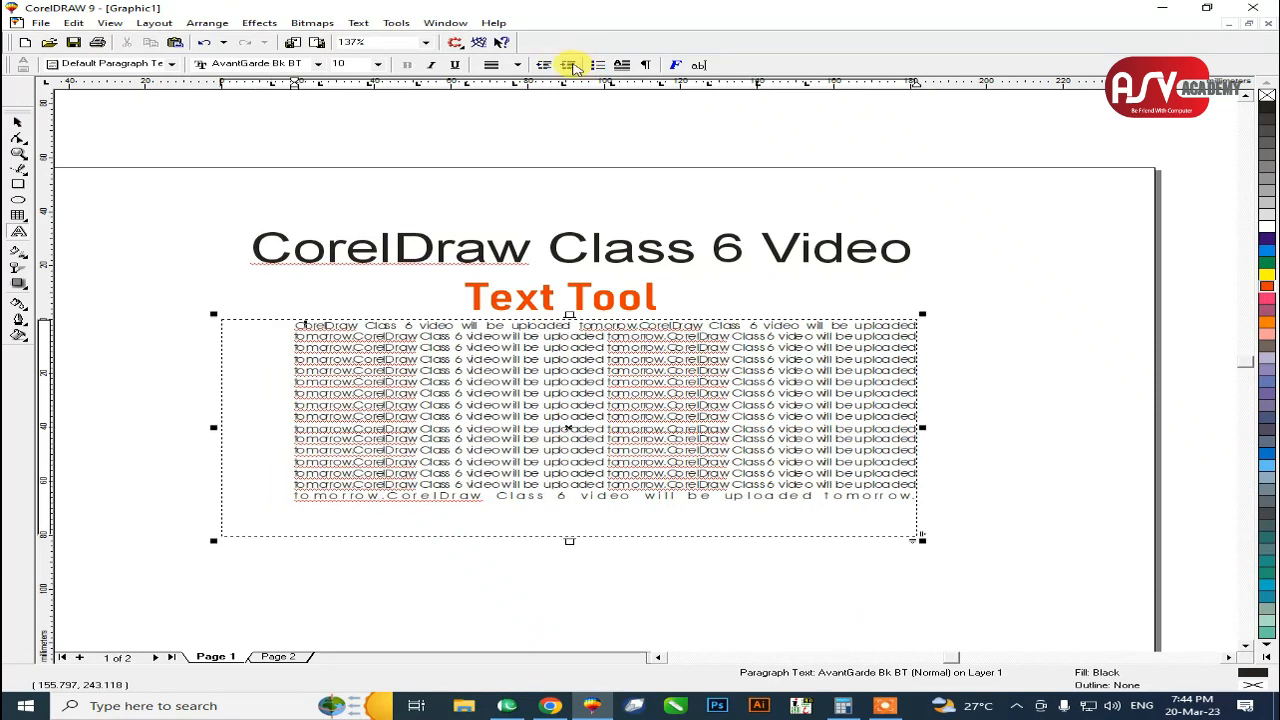
click(543, 65)
click(543, 66)
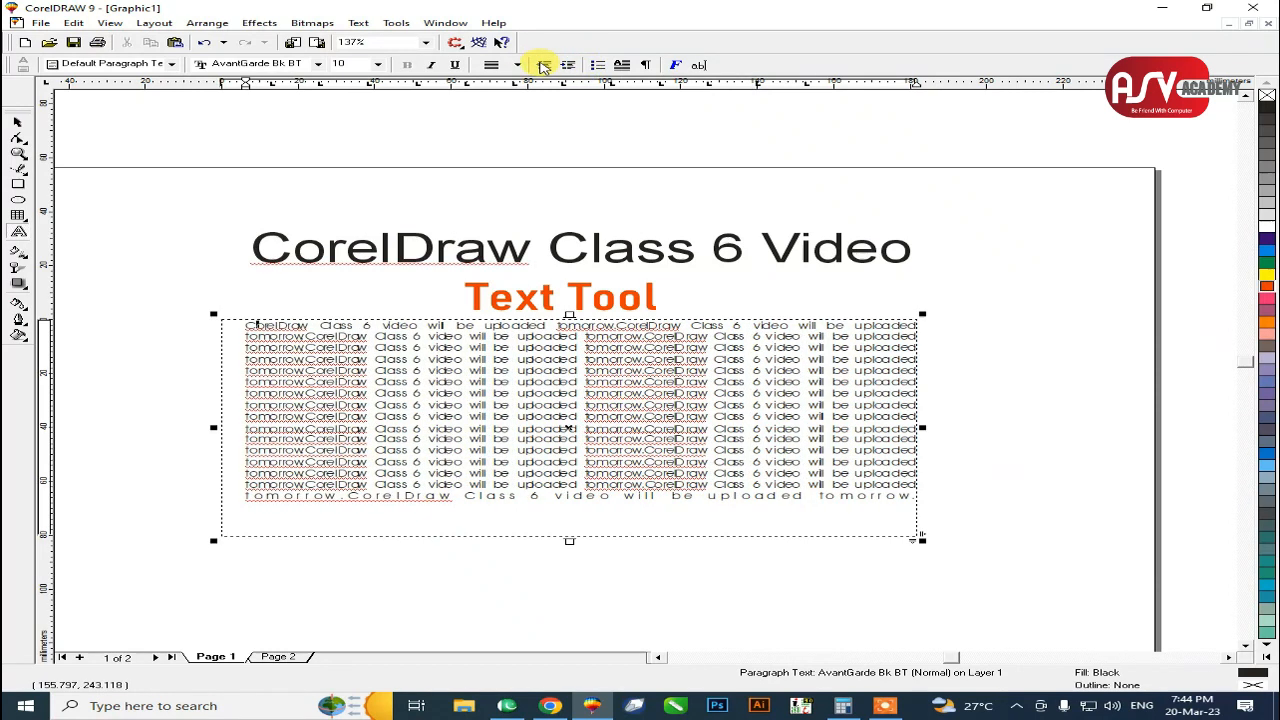
click(543, 66)
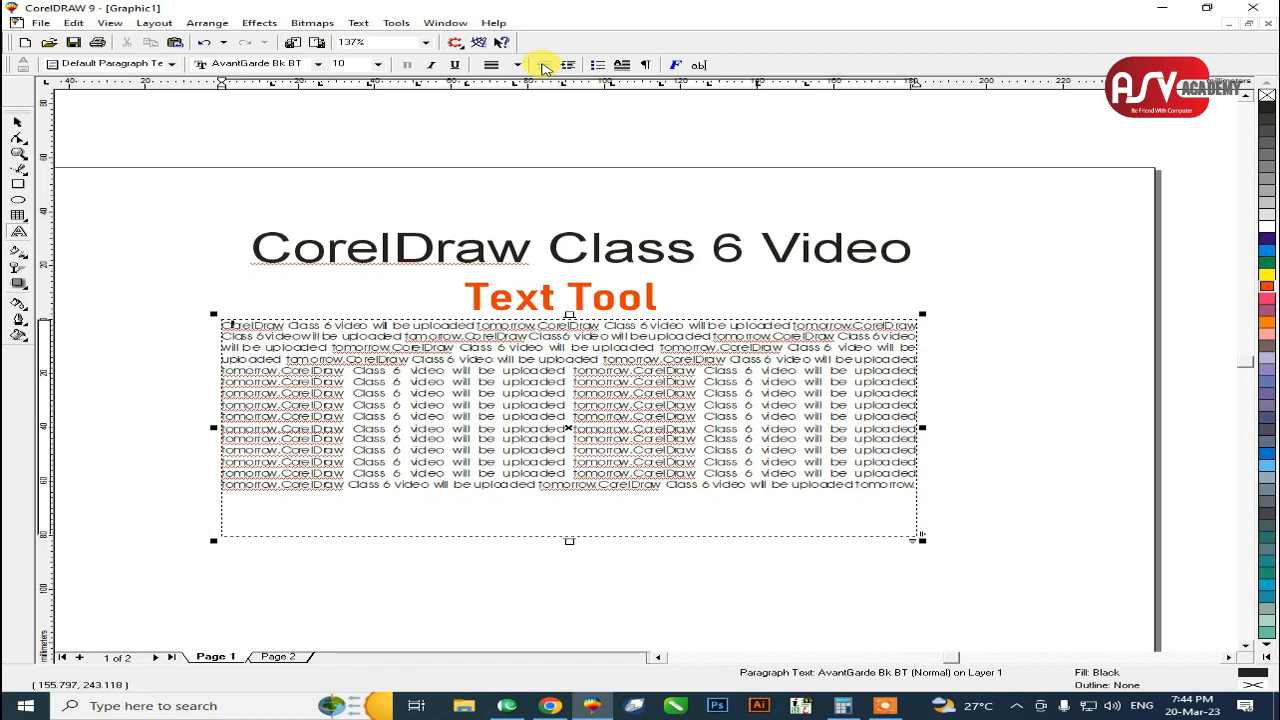
Try a bullet on the long paragraph and undo it.
click(597, 68)
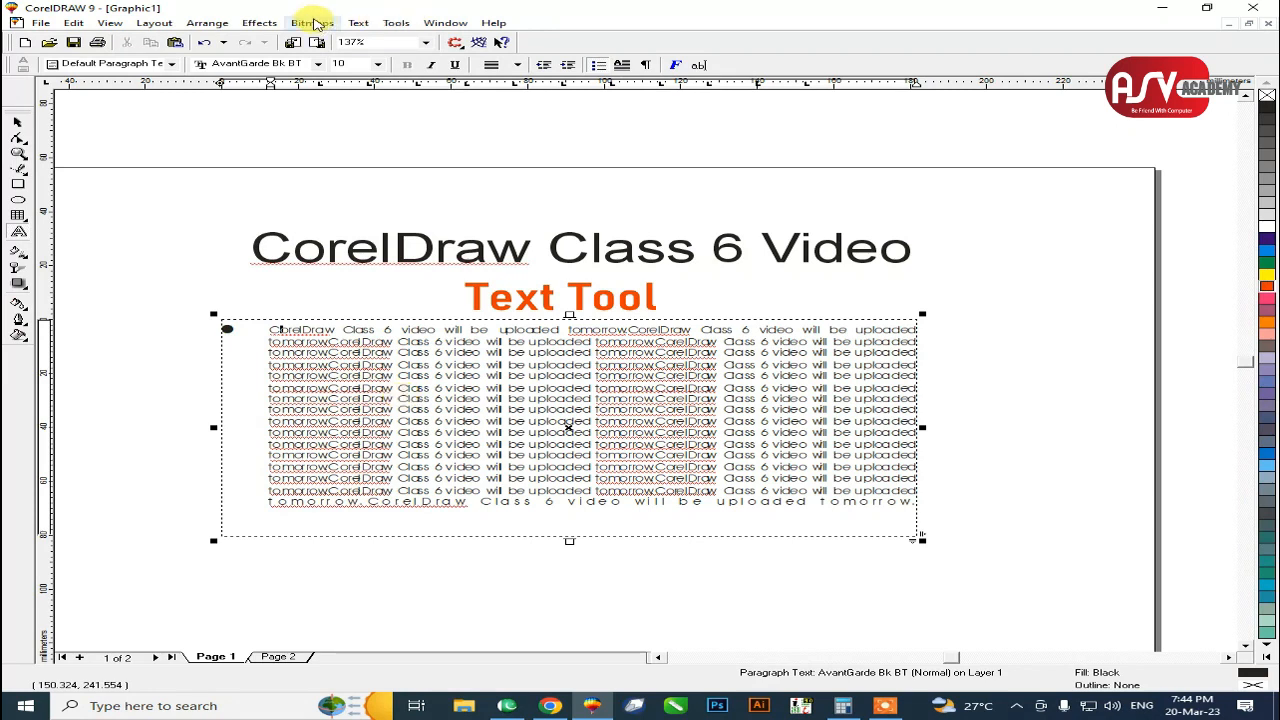
key(ctrl+z)
Create a paragraph text frame about 40 mm wide and 52 mm high near the page's lower-left corner and enter three names on separate lines.
key(F3)
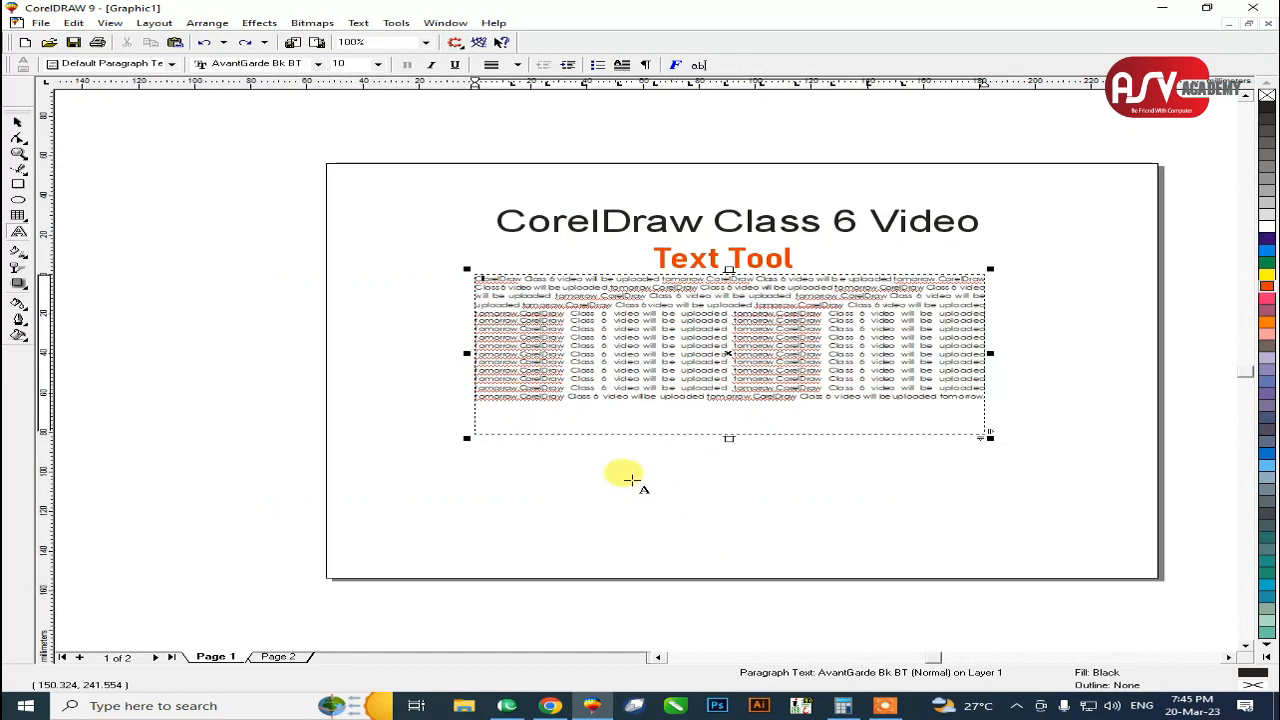
drag(393, 470, 506, 572)
key(shift+F2)
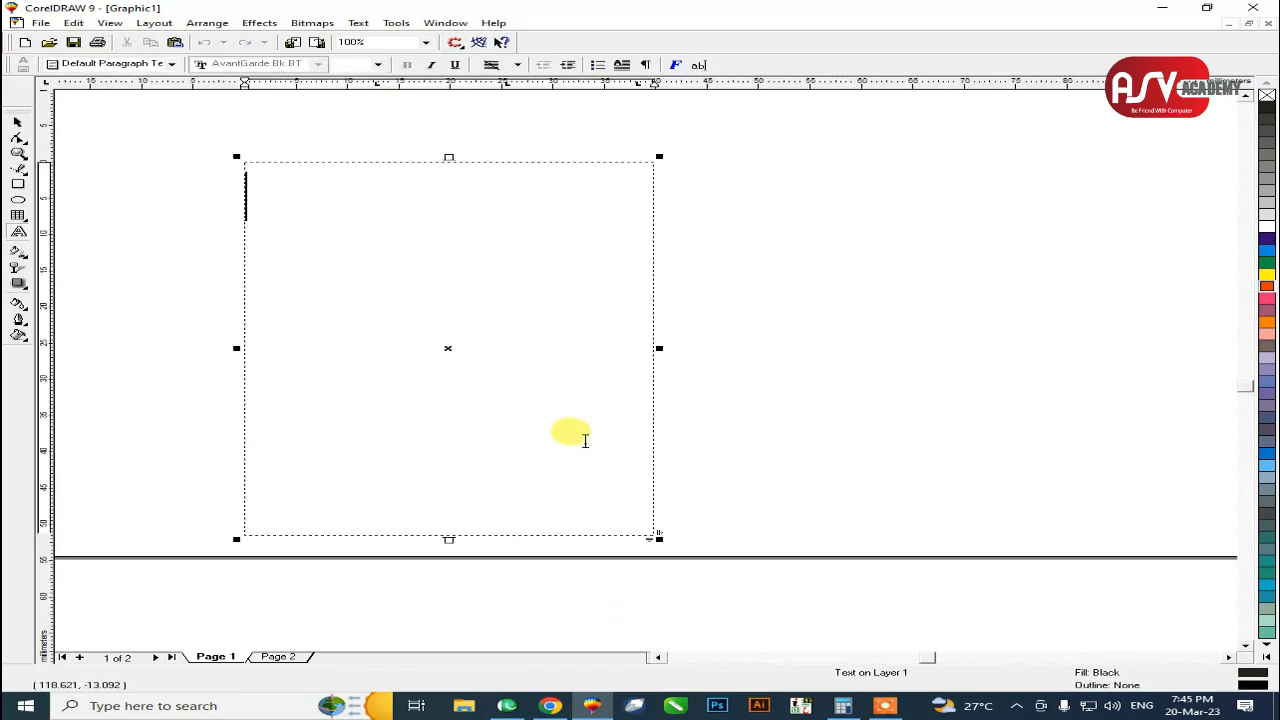
text(aslam)
key(Return)
text(Zeeshan)
key(Return)
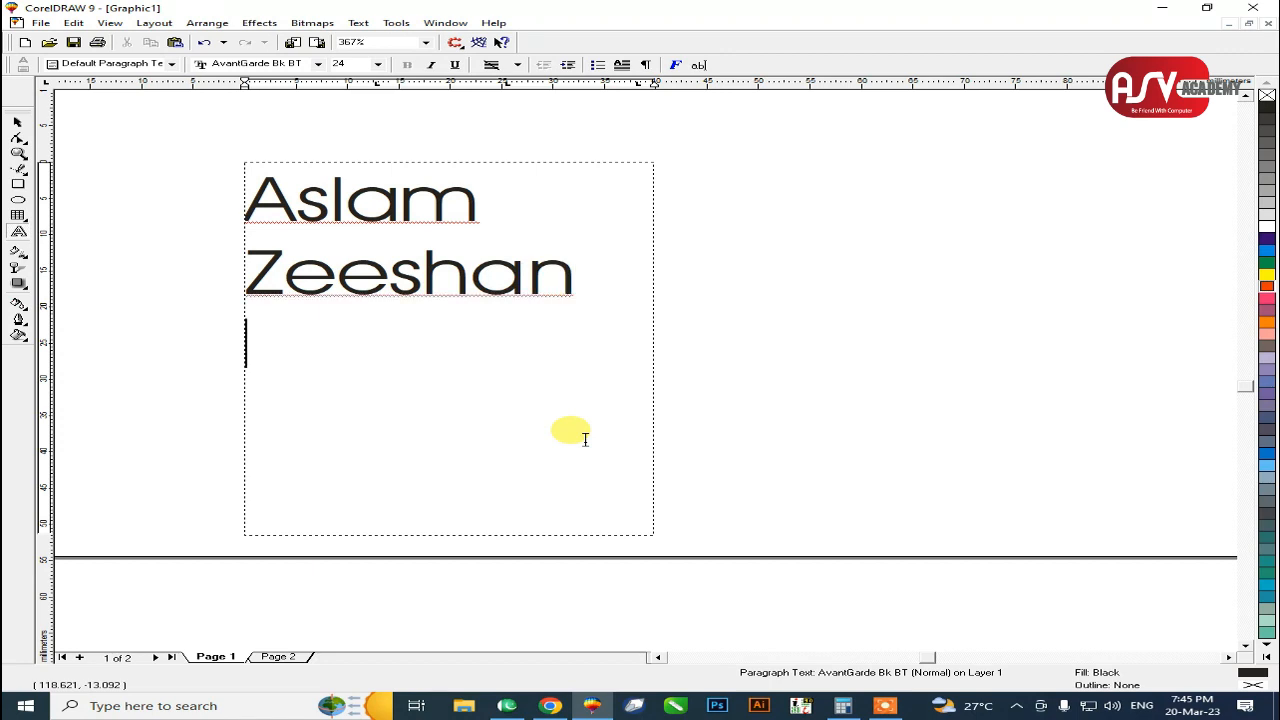
text(Ahmed)
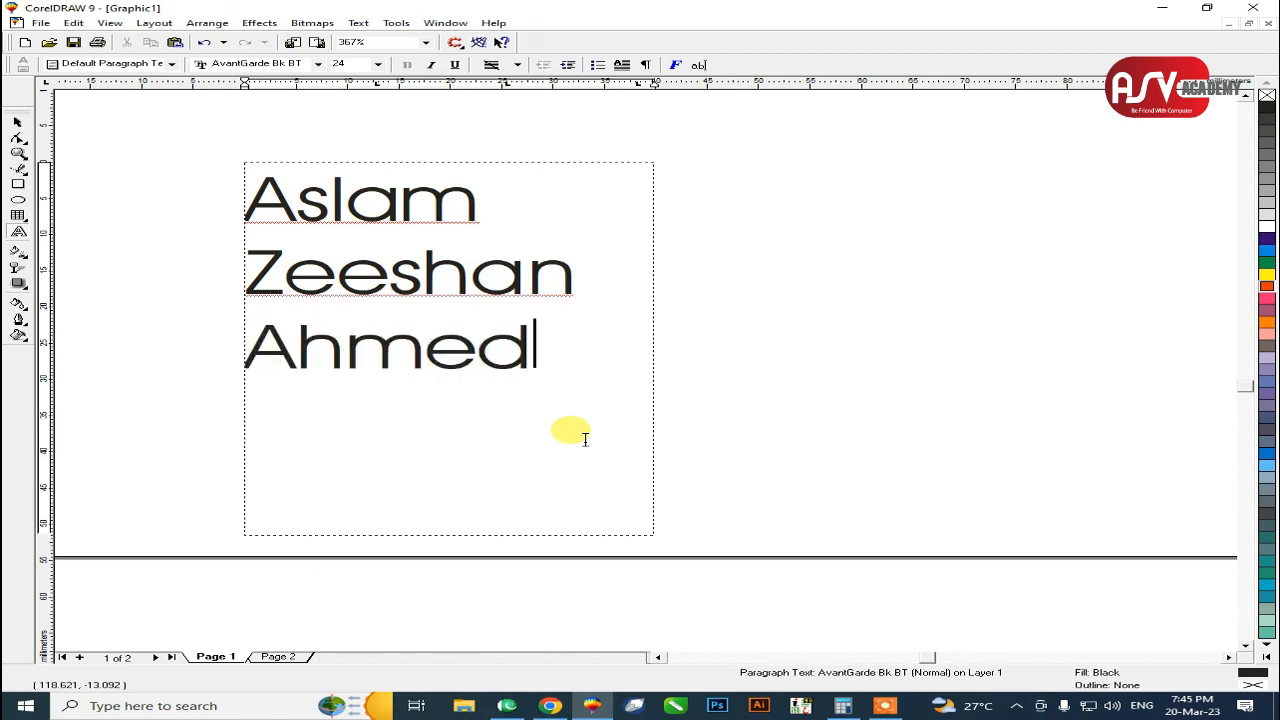
Apply bullets to the three names and widen their frame to about 70 mm so each name fits on one line.
drag(585, 438, 220, 186)
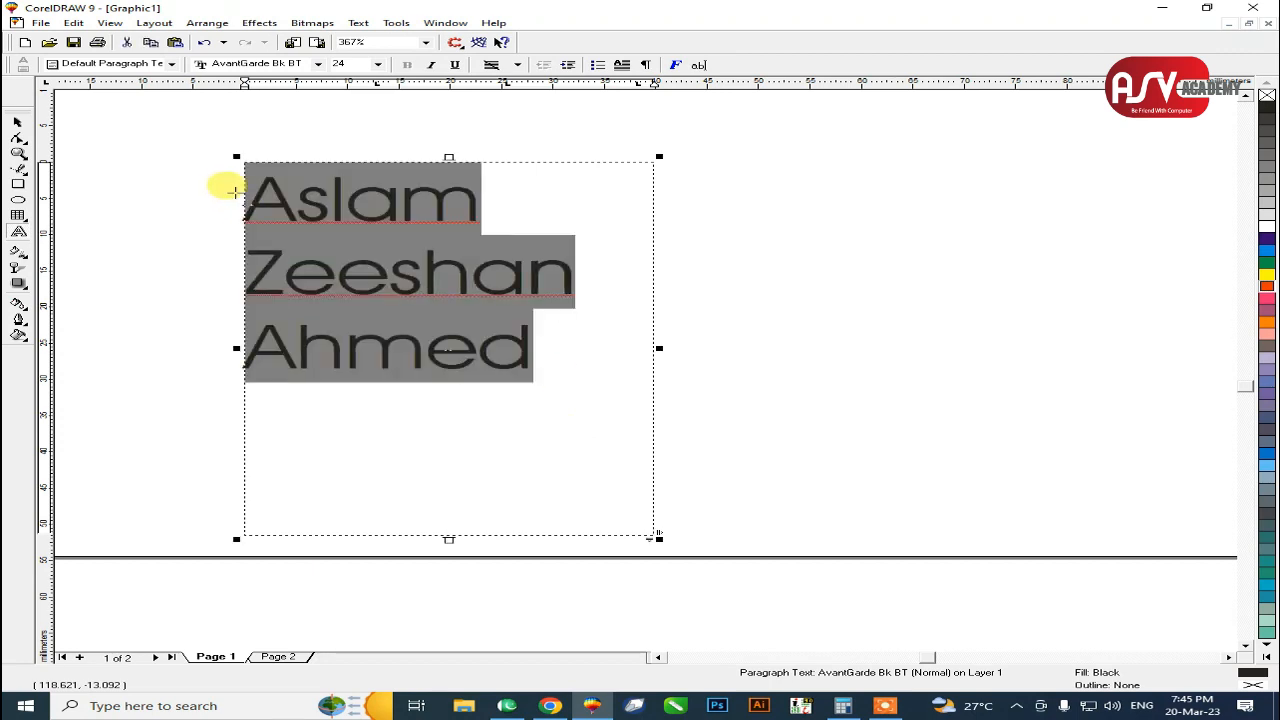
click(597, 65)
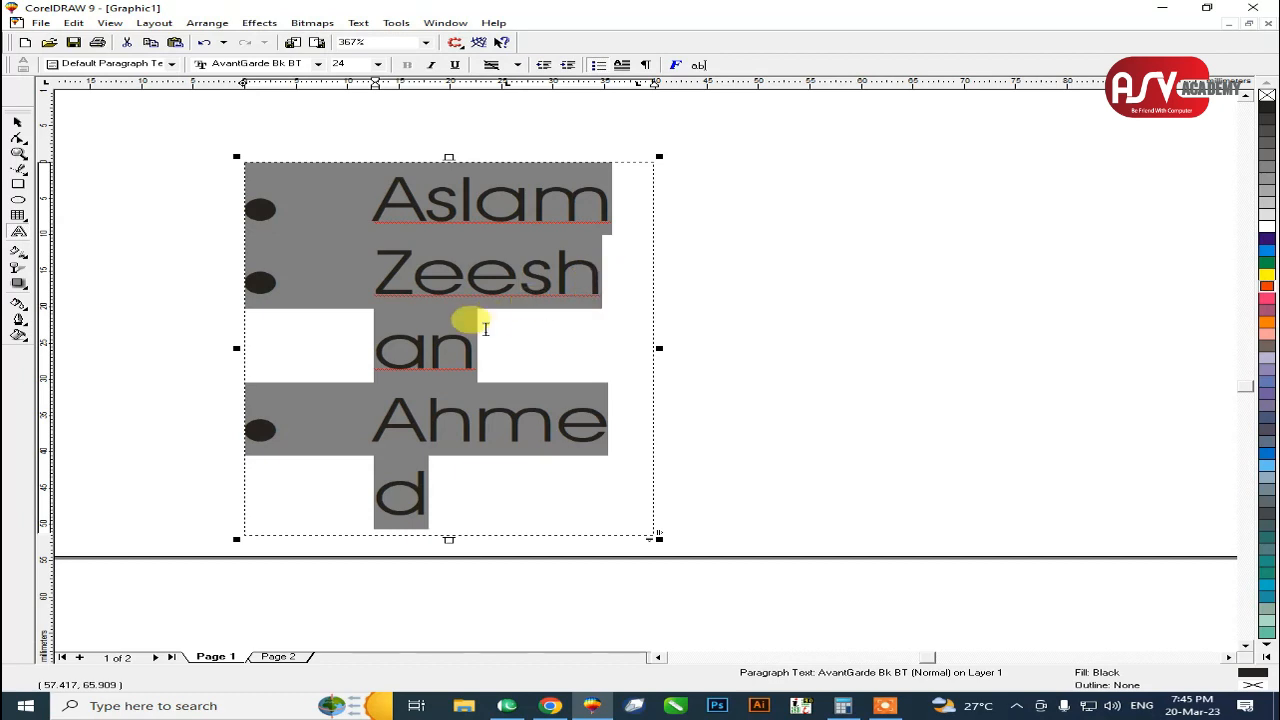
drag(661, 349, 968, 360)
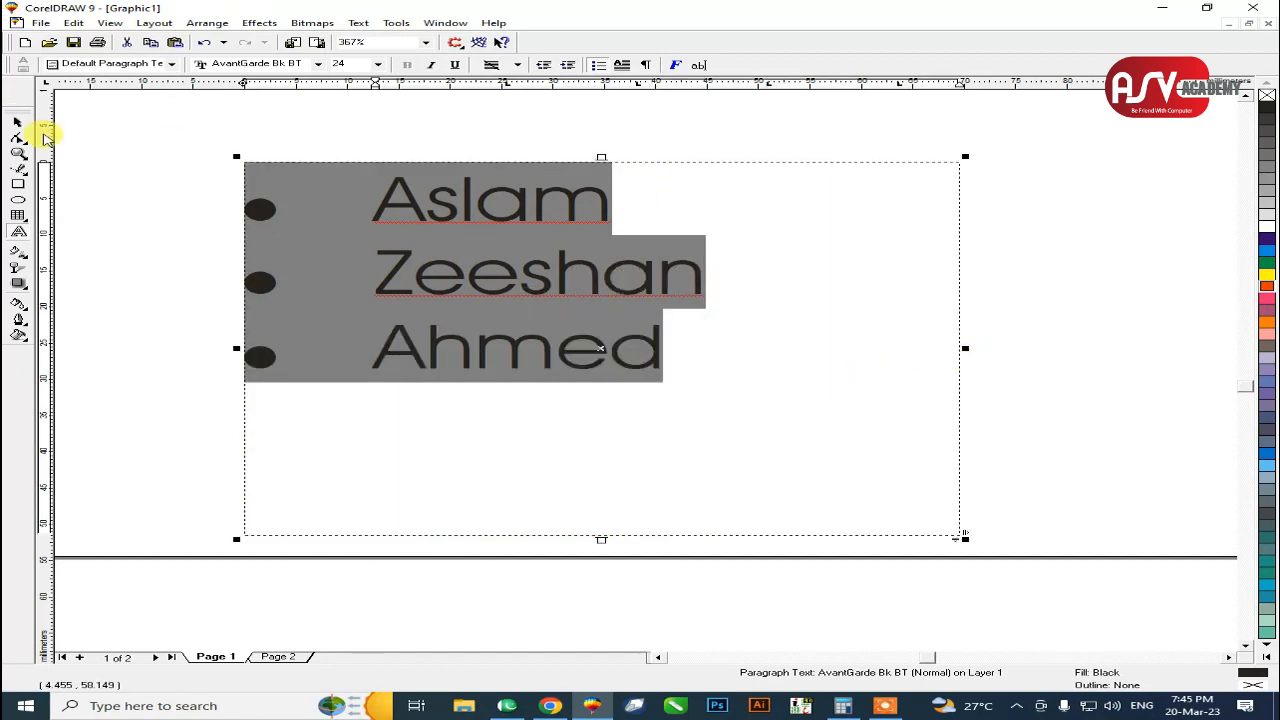
click(15, 125)
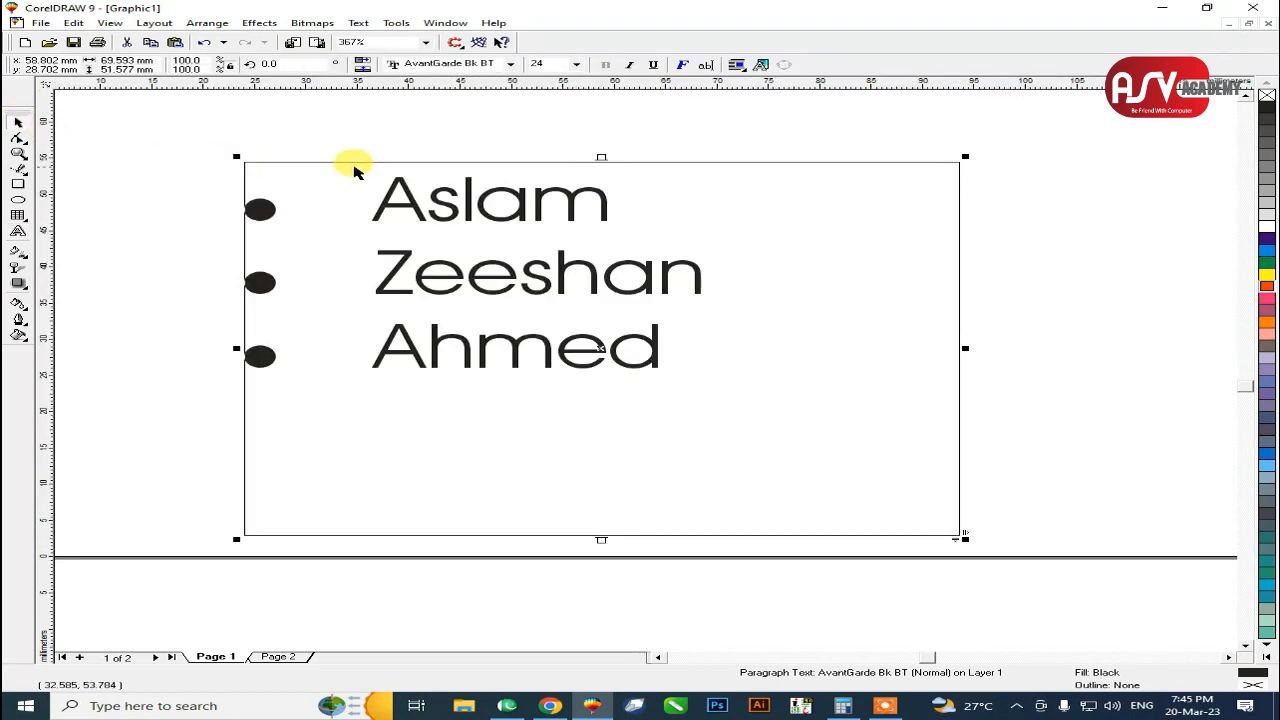
Open the long paragraph in the Edit Text dialog, examine its text and formatting options, and close the dialog without changes.
key(F3)
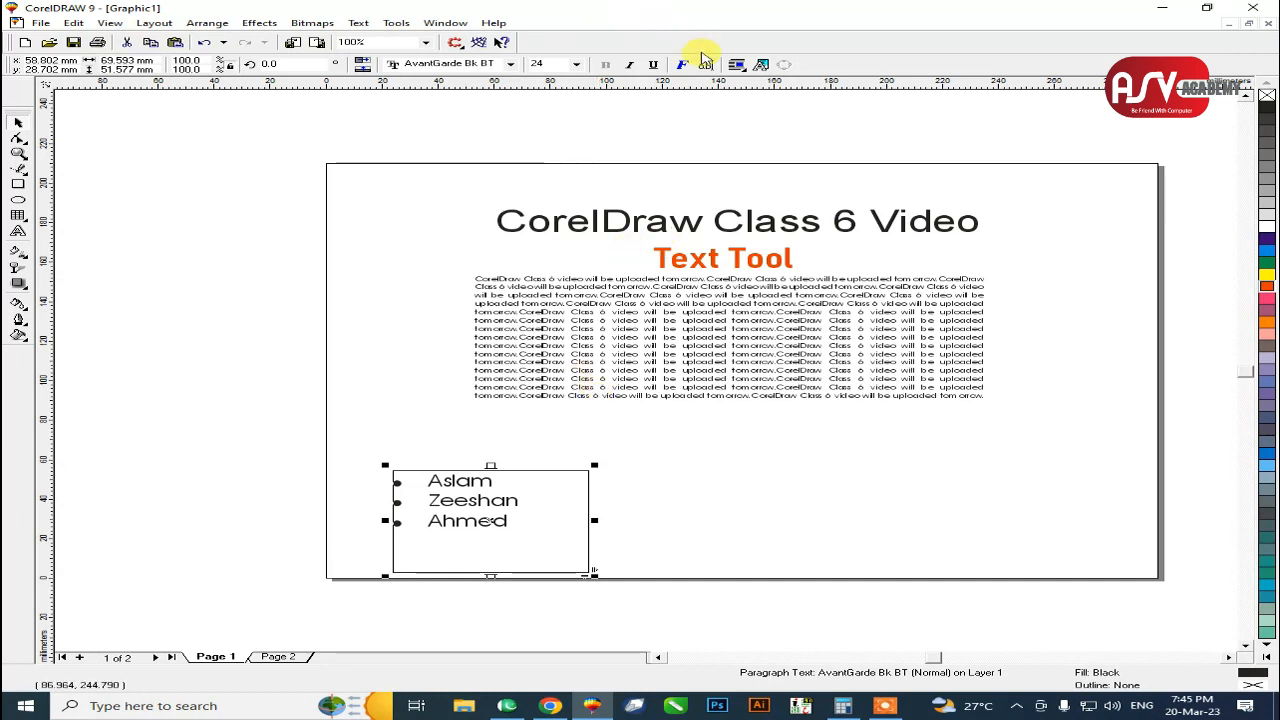
click(671, 449)
click(672, 325)
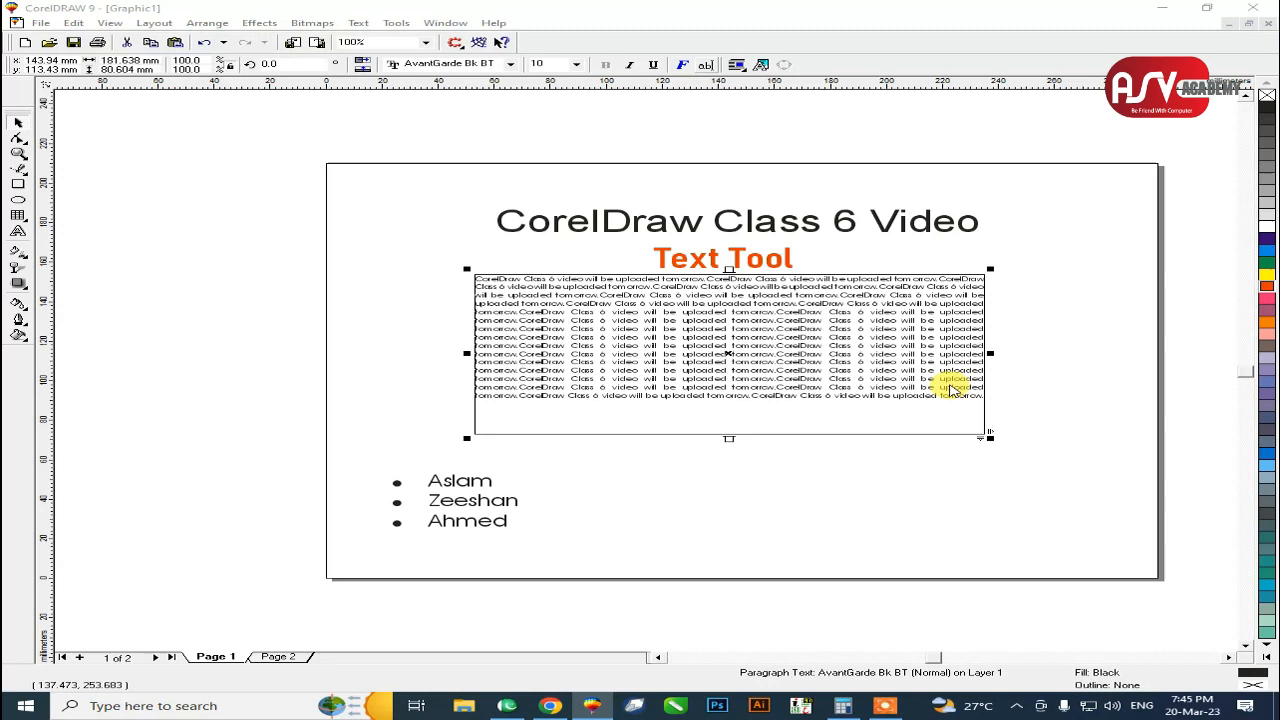
key(ctrl+shift+t)
drag(614, 198, 406, 259)
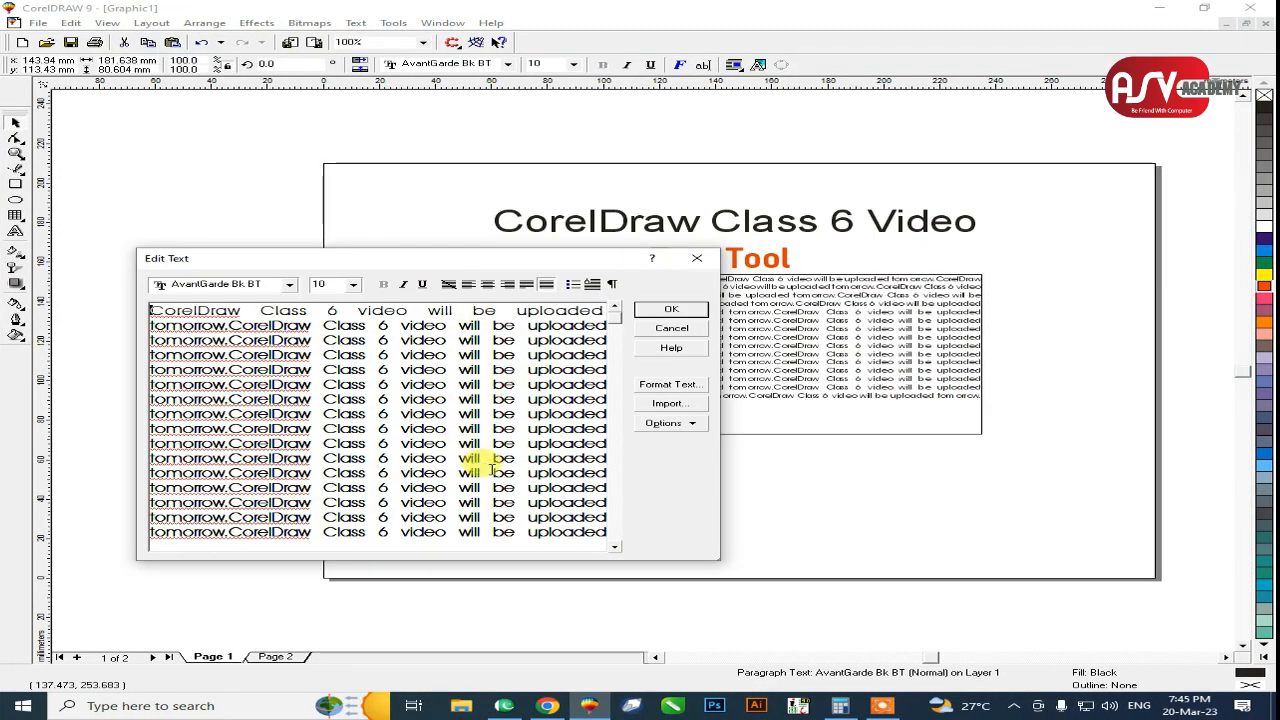
drag(465, 367, 325, 369)
click(325, 369)
scroll(300, 394, down, 3)
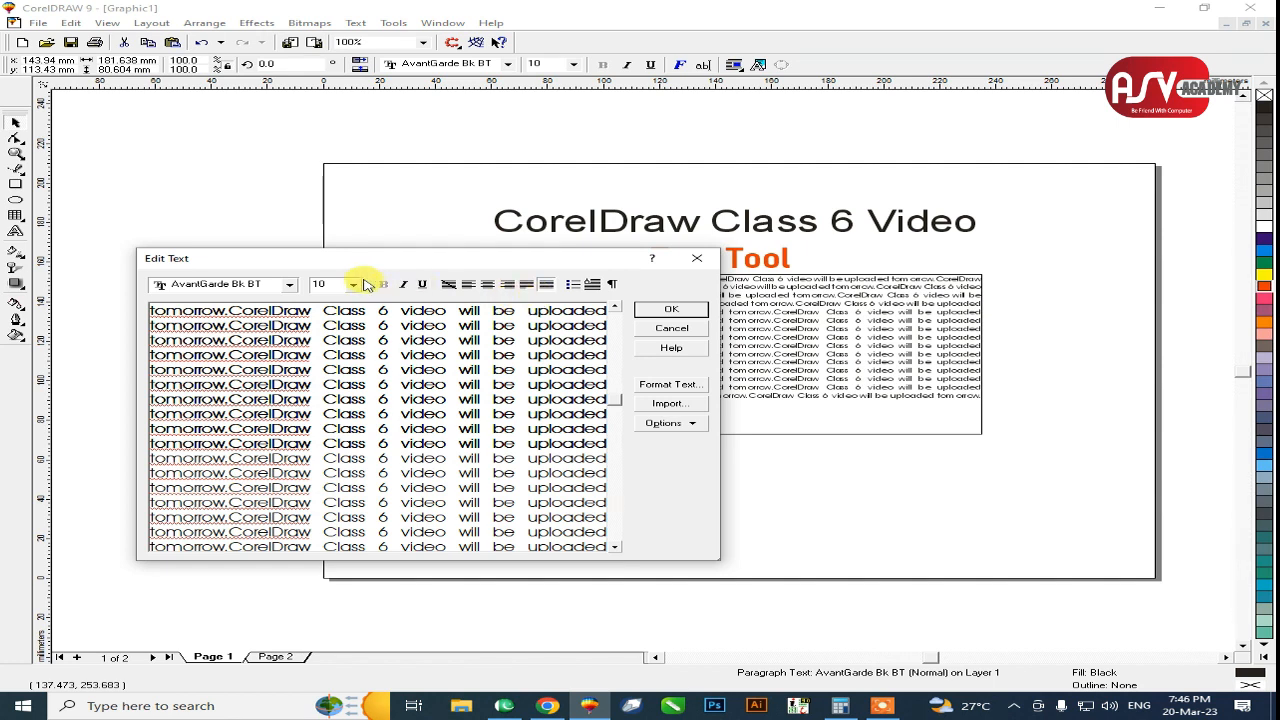
click(672, 328)
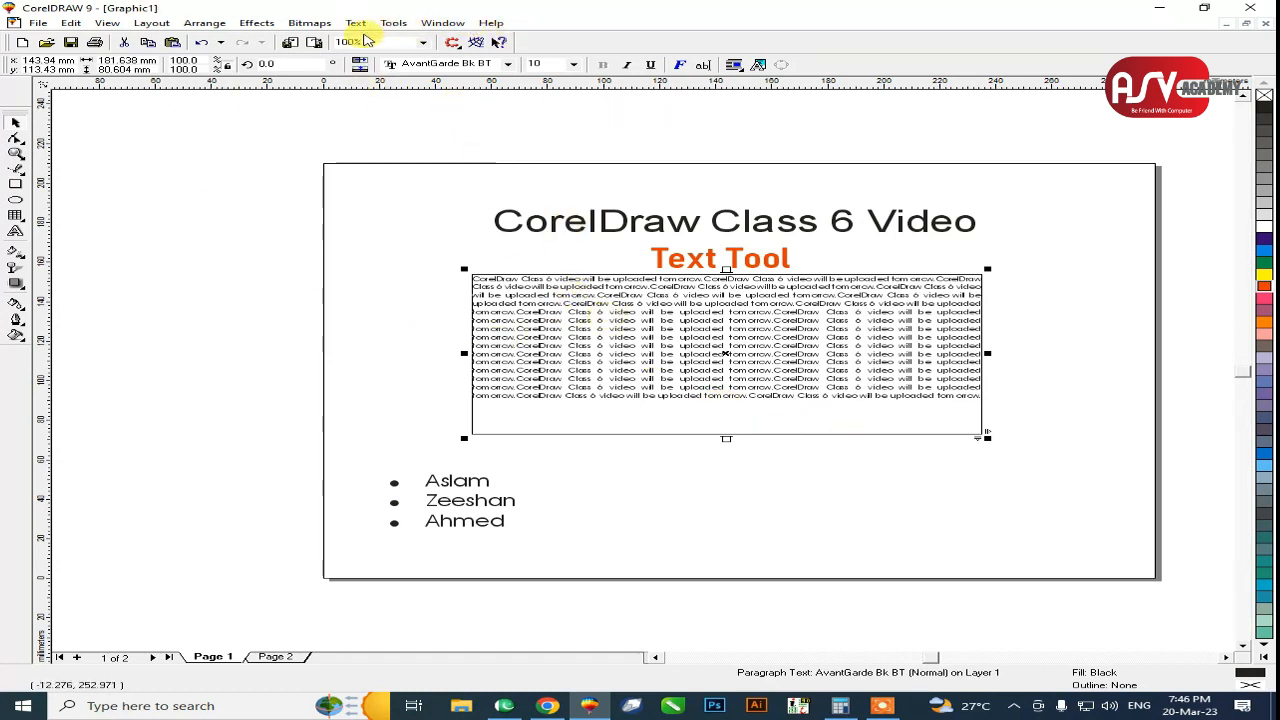
click(357, 22)
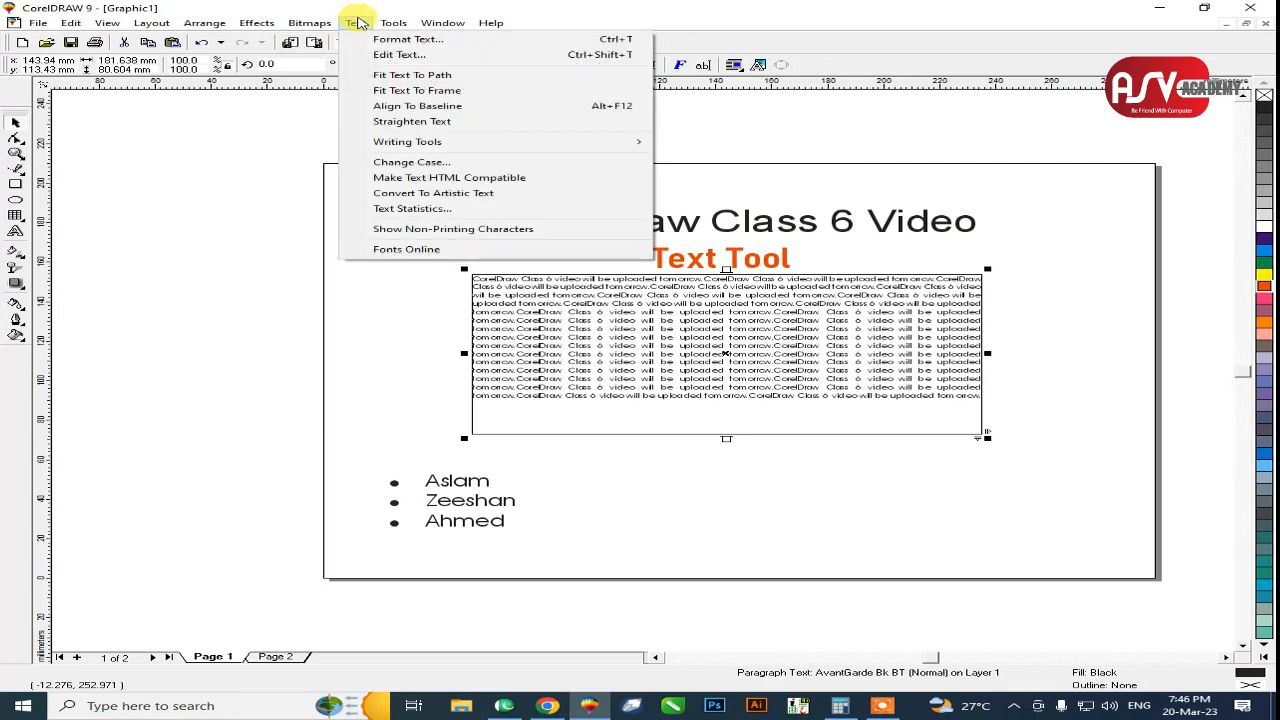
click(357, 22)
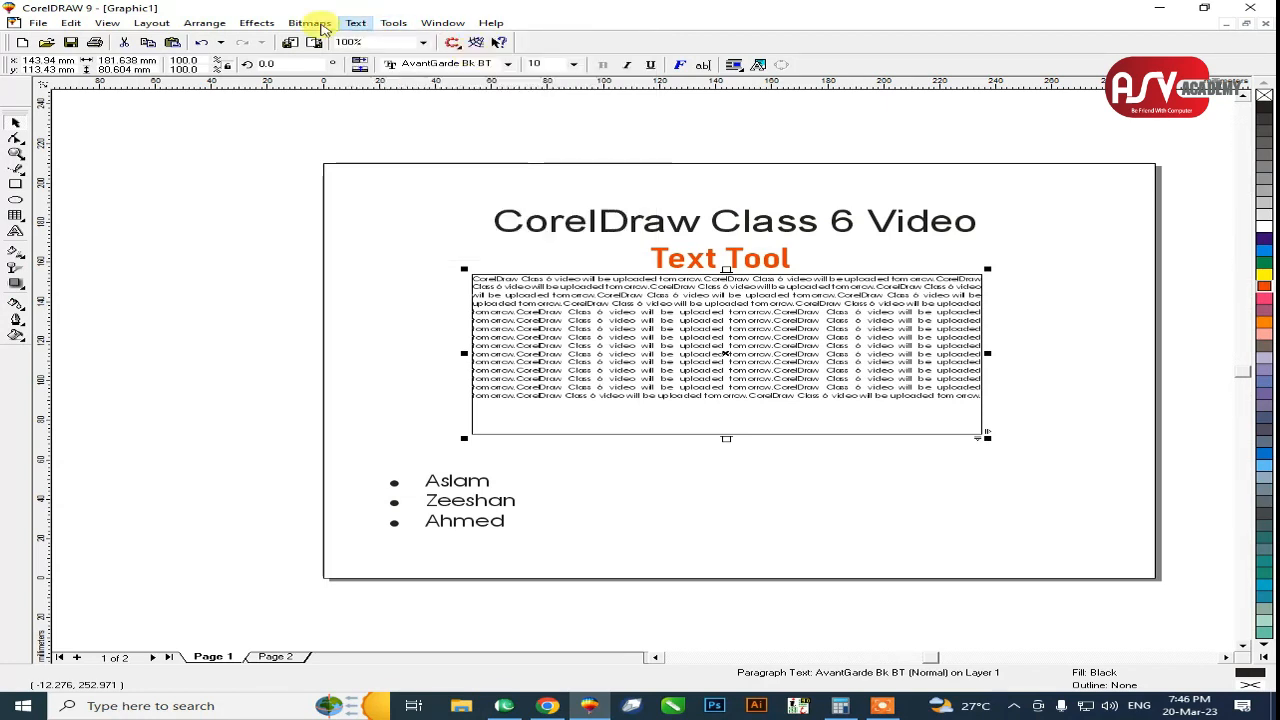
click(366, 26)
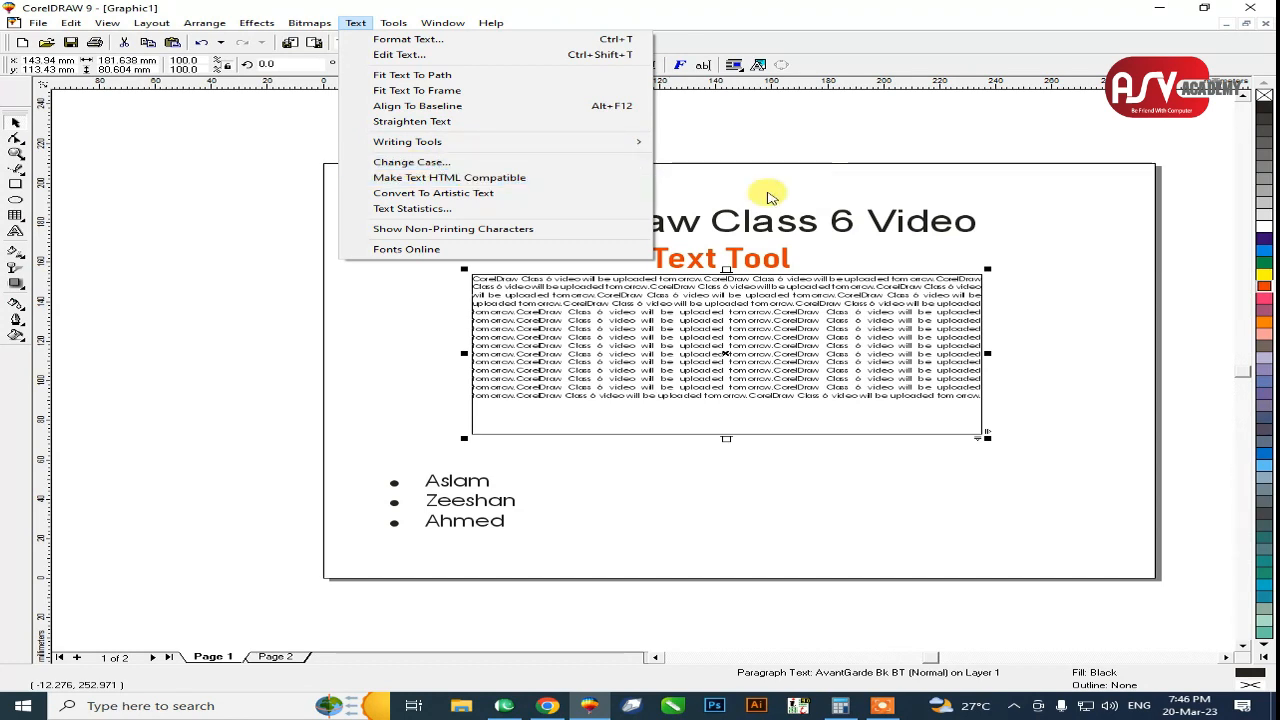
Change the case of the heading "CorelDraw Class 6 Video" to Title Case and undo the change.
click(737, 220)
click(737, 220)
key(F2)
drag(451, 160, 1063, 286)
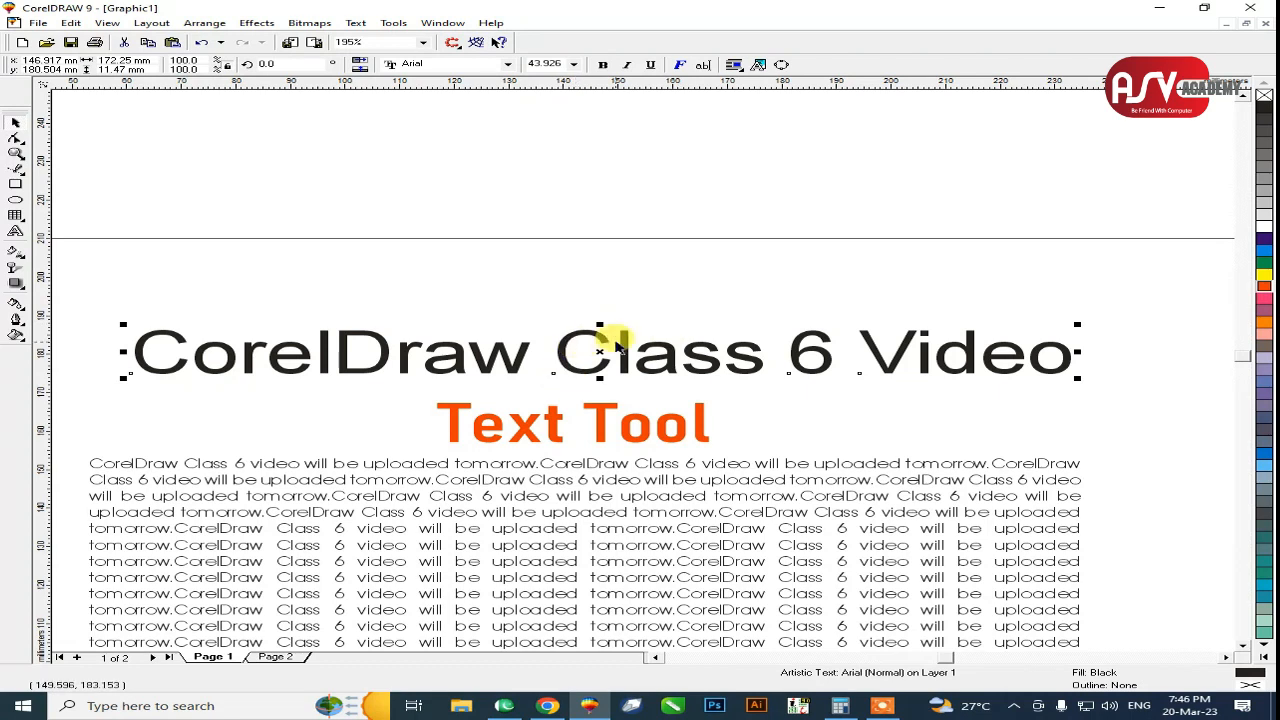
click(356, 23)
key(Escape)
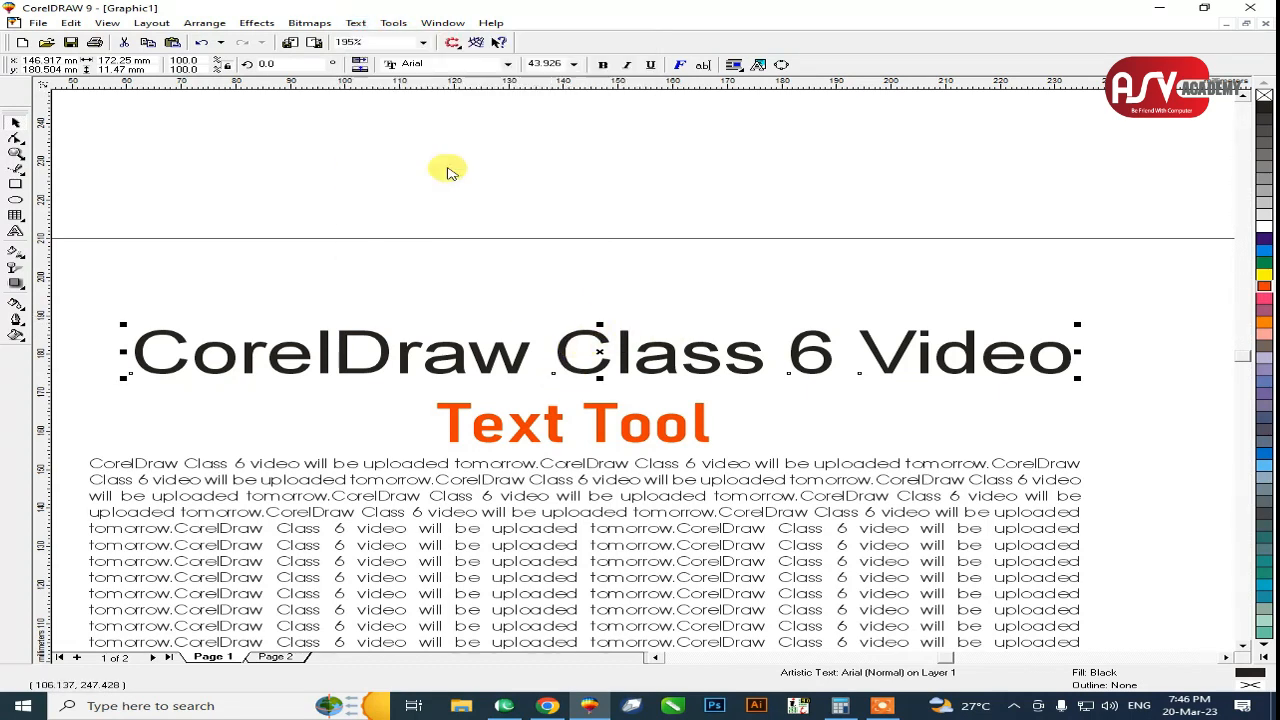
key(shift+F3)
drag(621, 292, 643, 206)
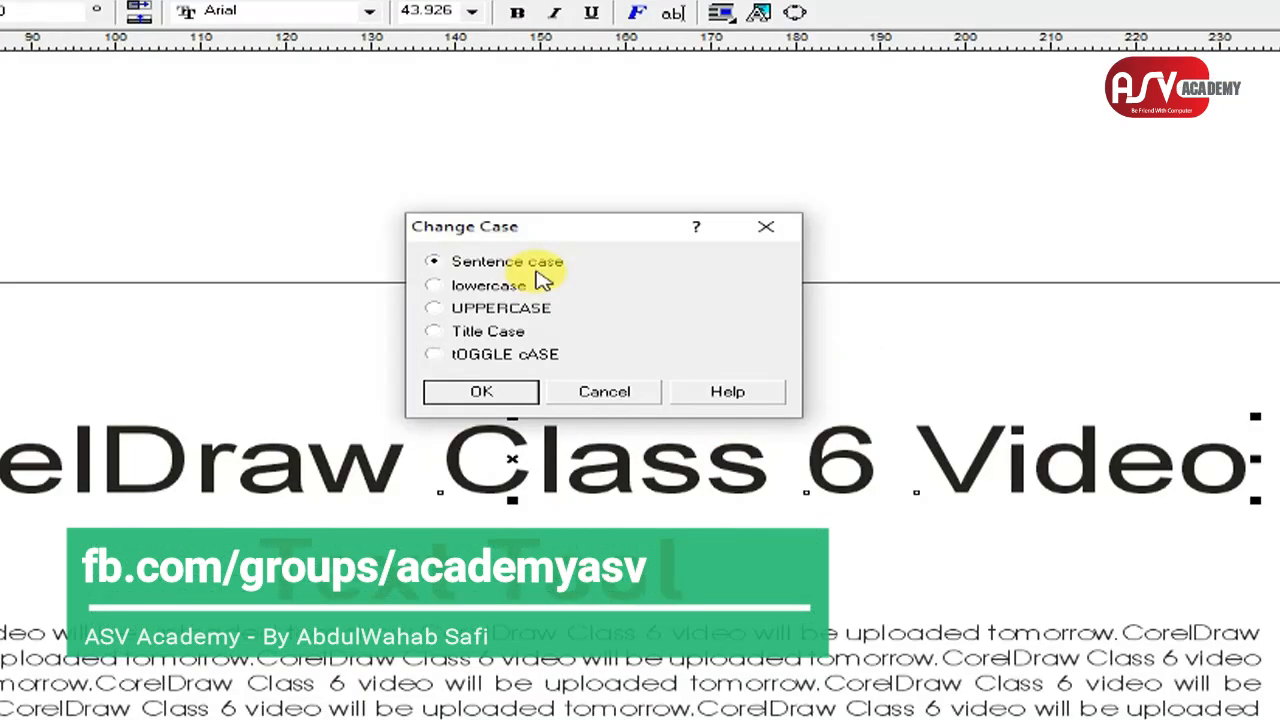
click(564, 240)
click(462, 308)
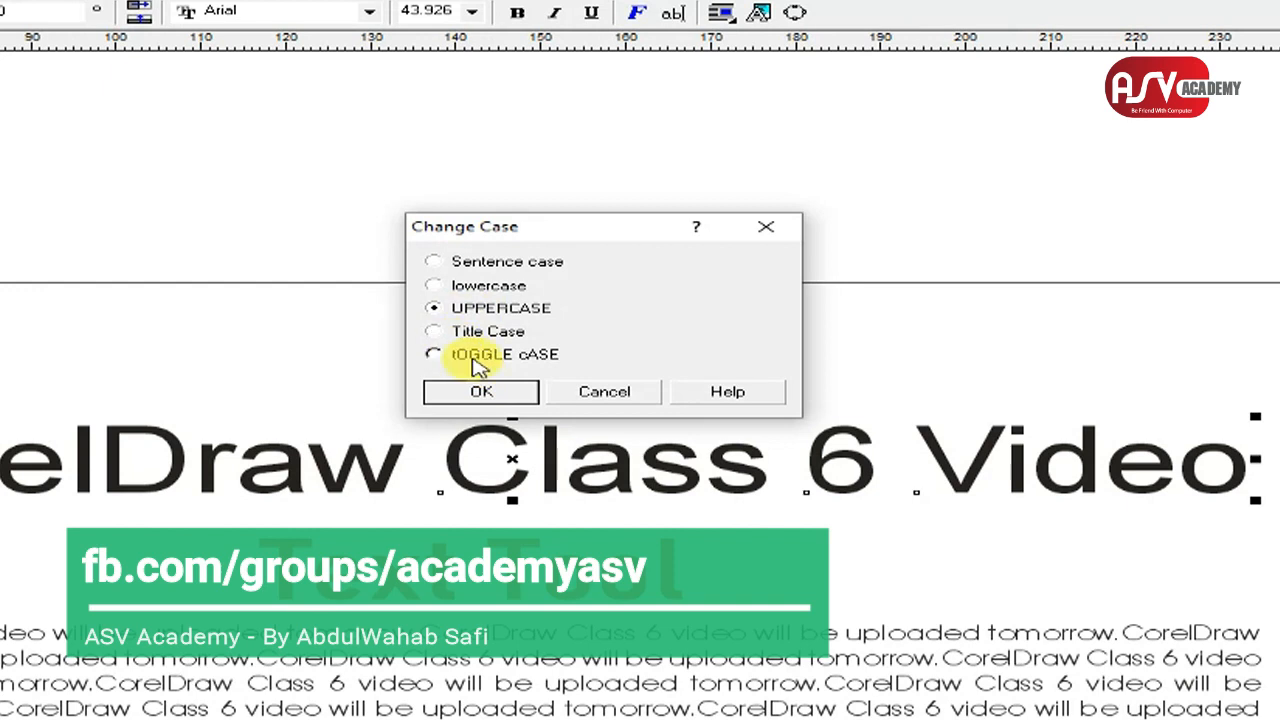
click(480, 334)
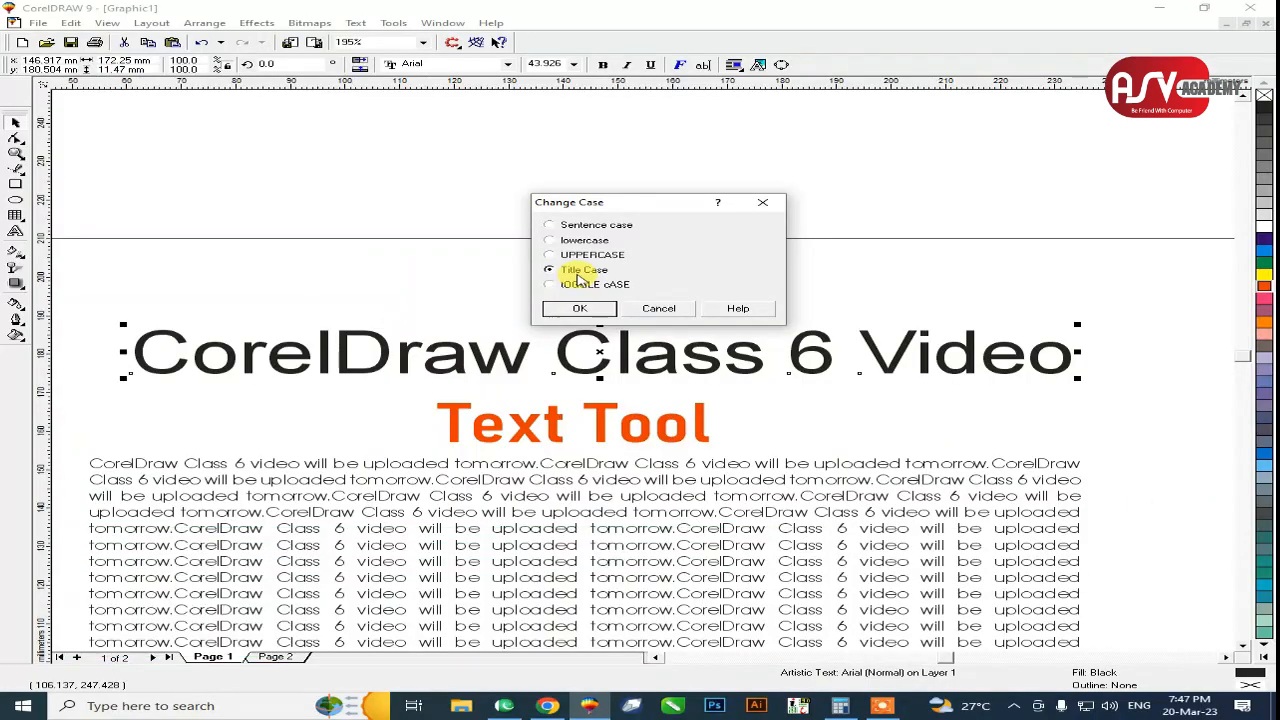
click(575, 308)
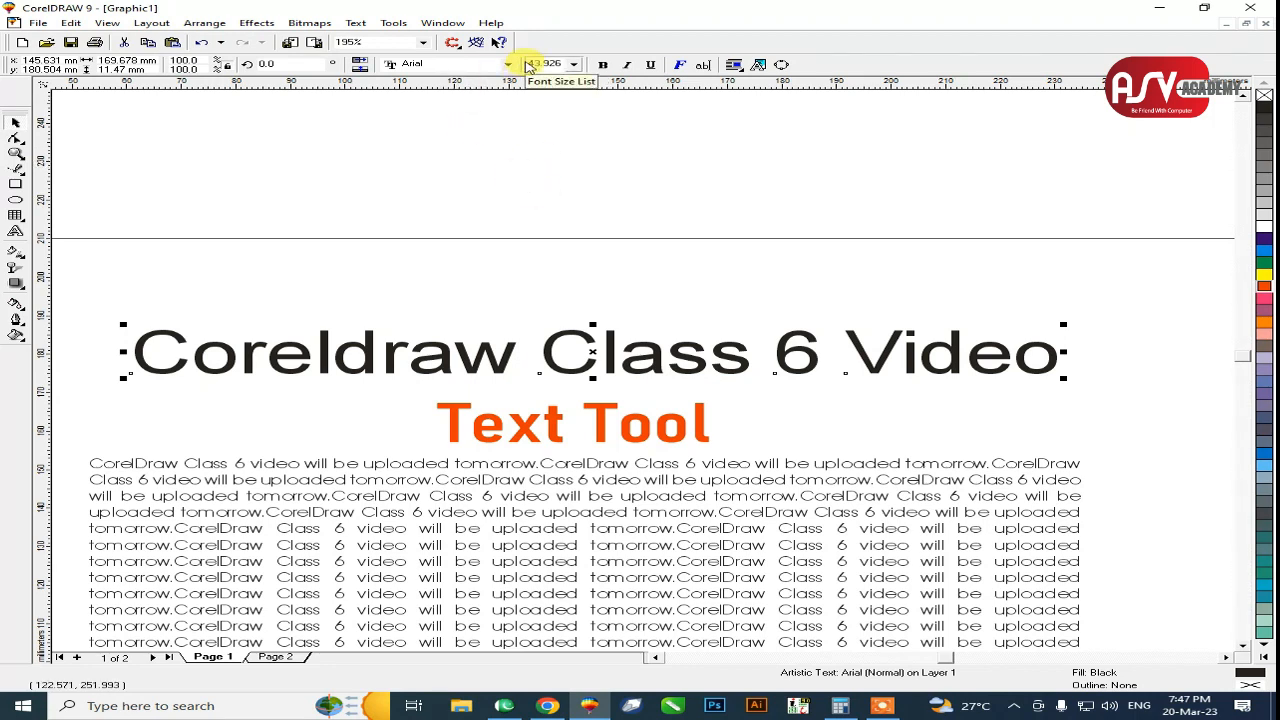
key(ctrl+z)
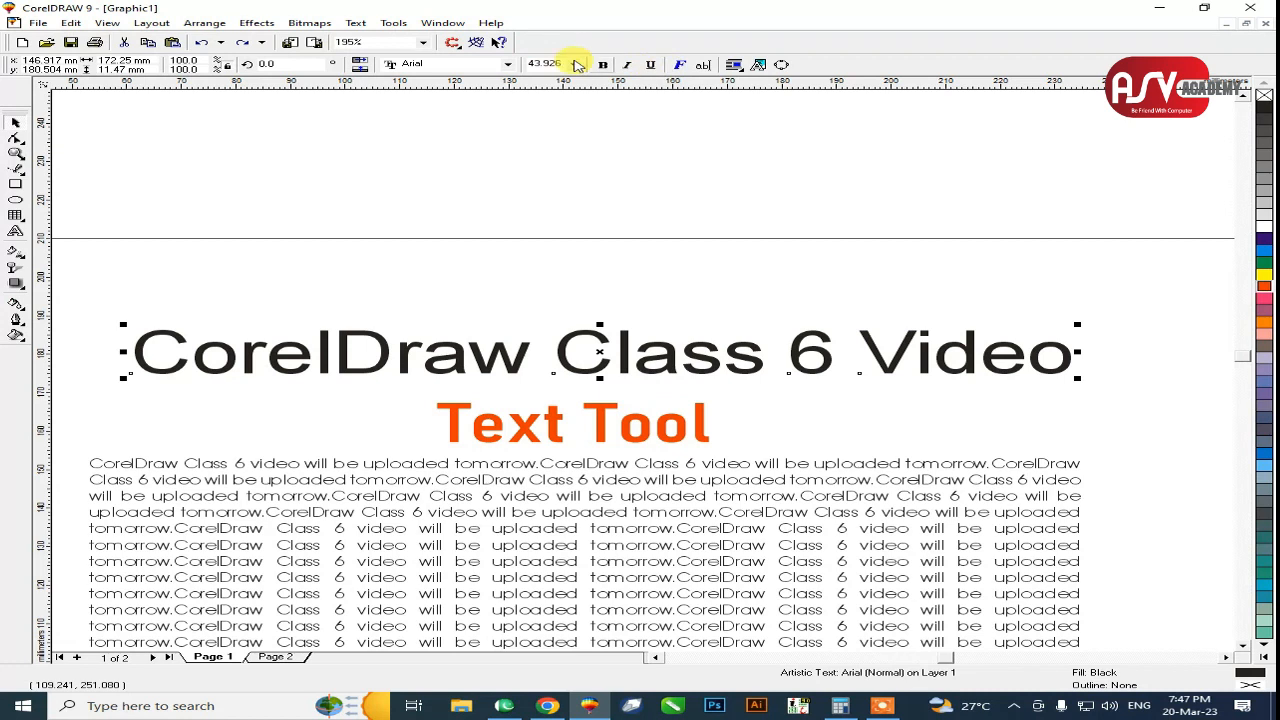
Deselect everything and examine the text statistics for all text in the document.
click(355, 24)
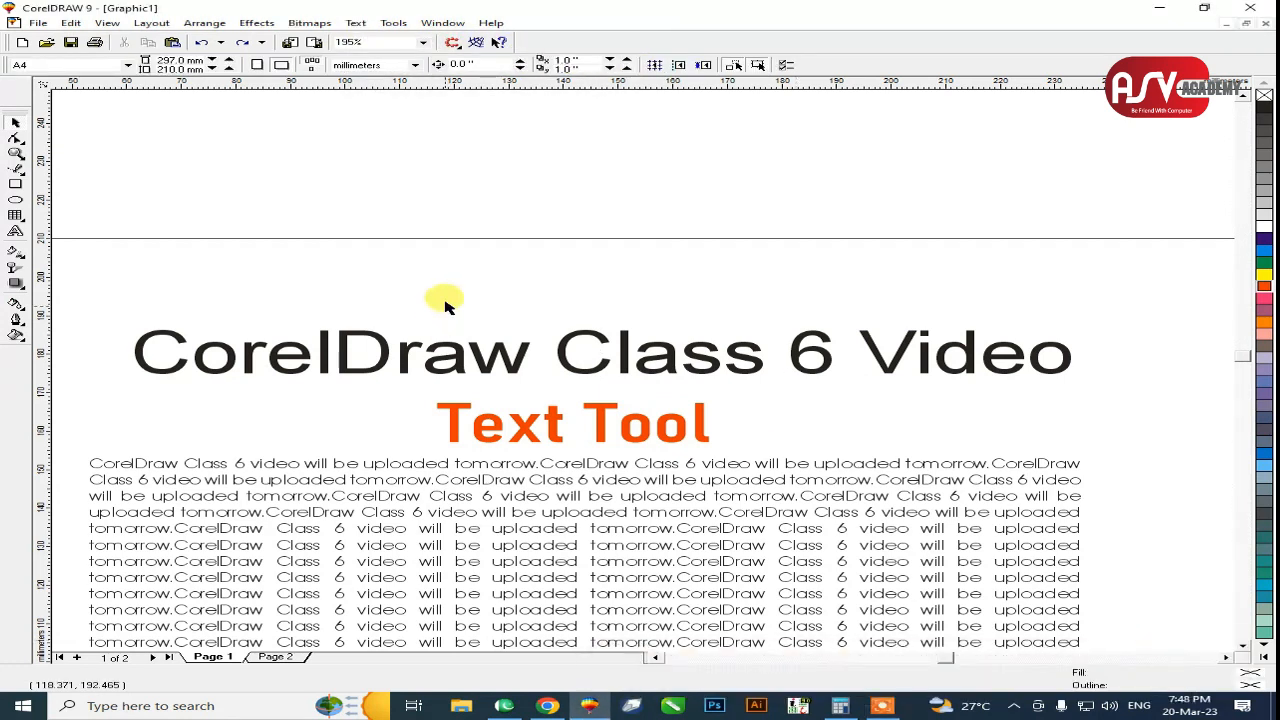
click(356, 22)
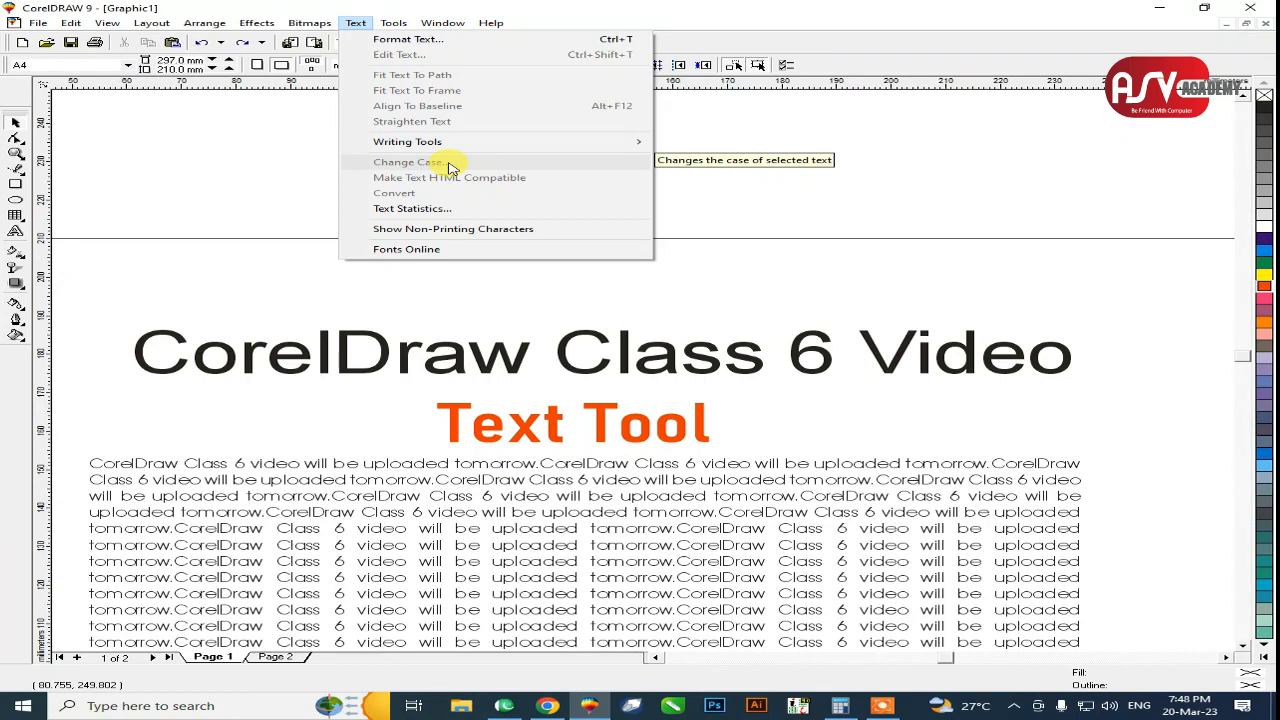
click(410, 220)
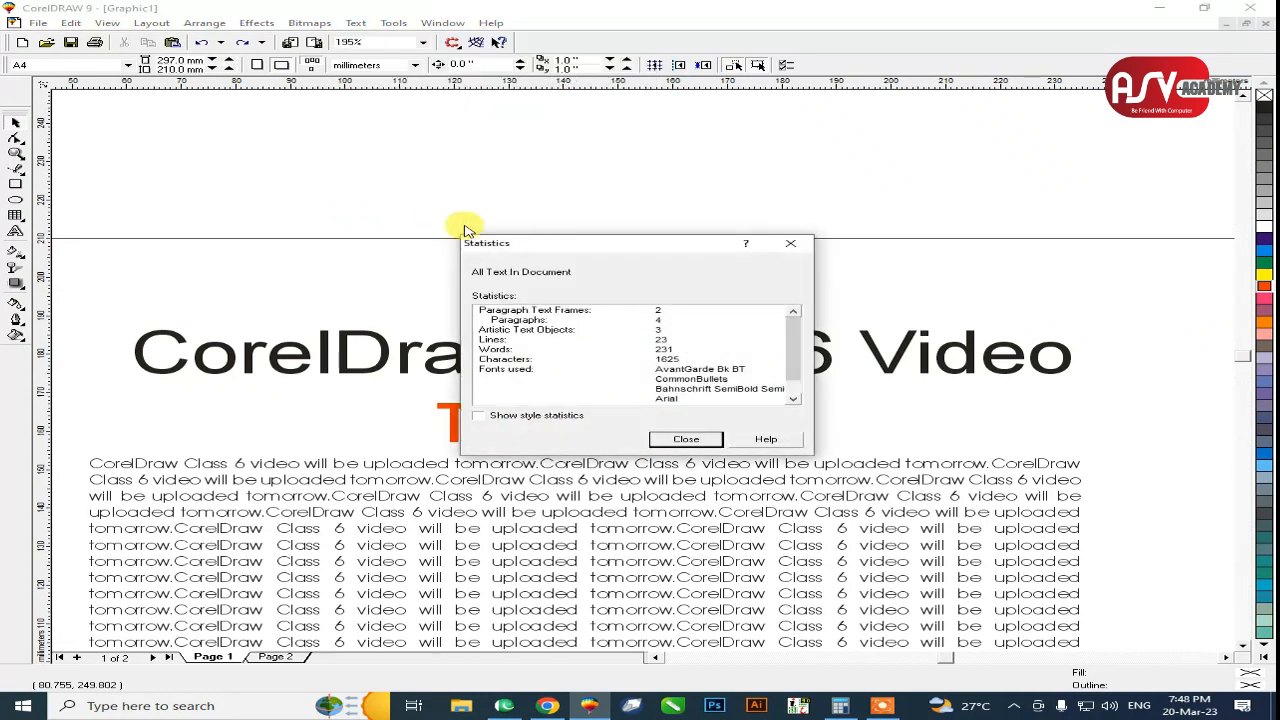
drag(560, 248, 451, 97)
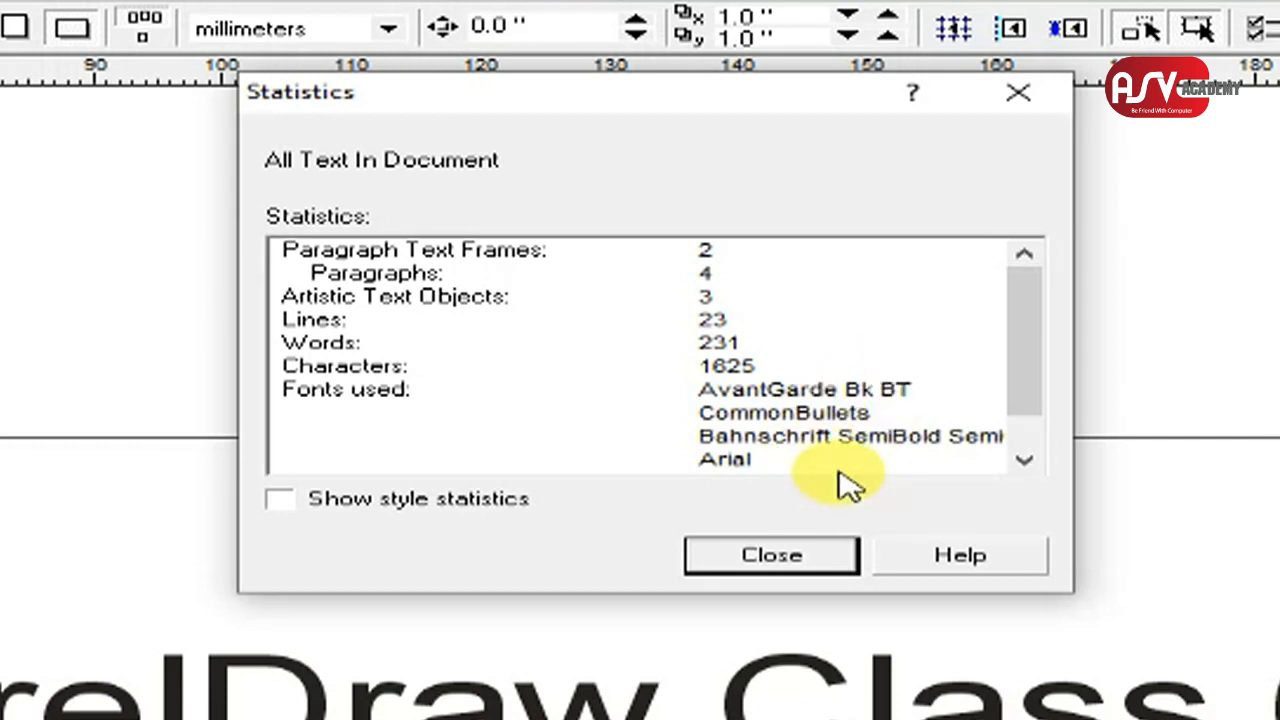
Examine the remaining fonts listed in the document's text statistics and close the statistics.
drag(1030, 340, 1051, 414)
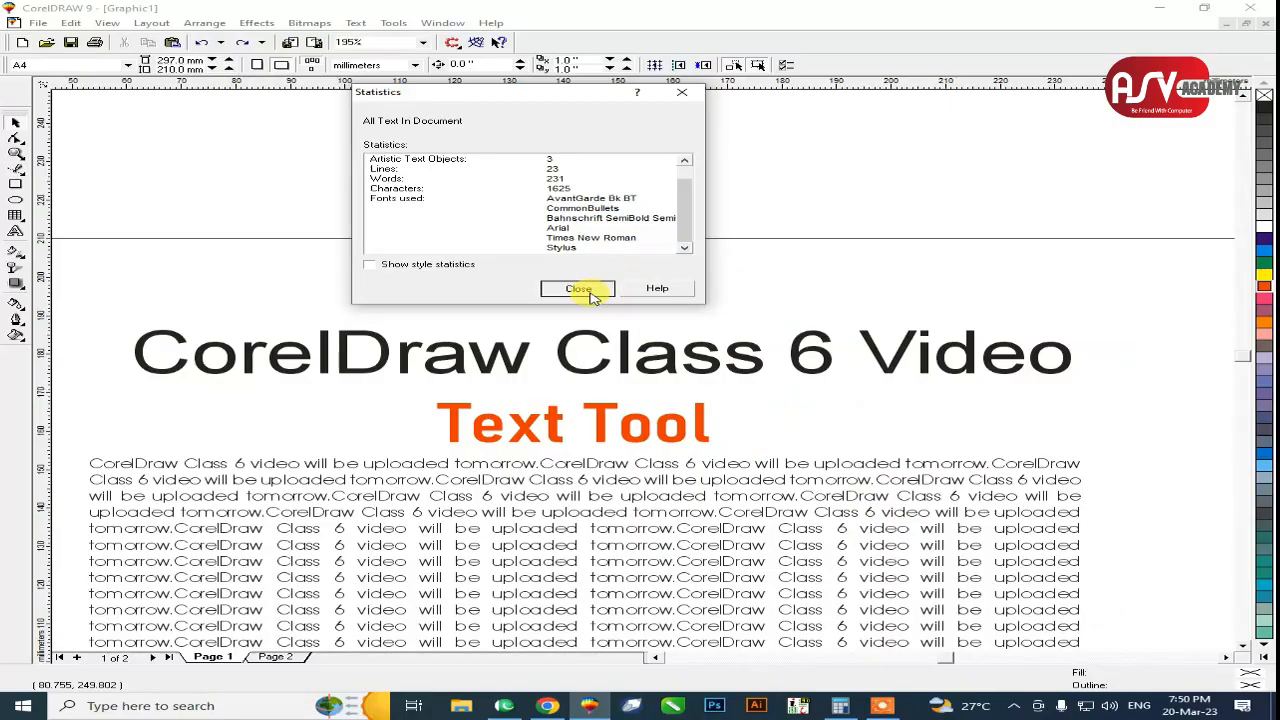
click(771, 555)
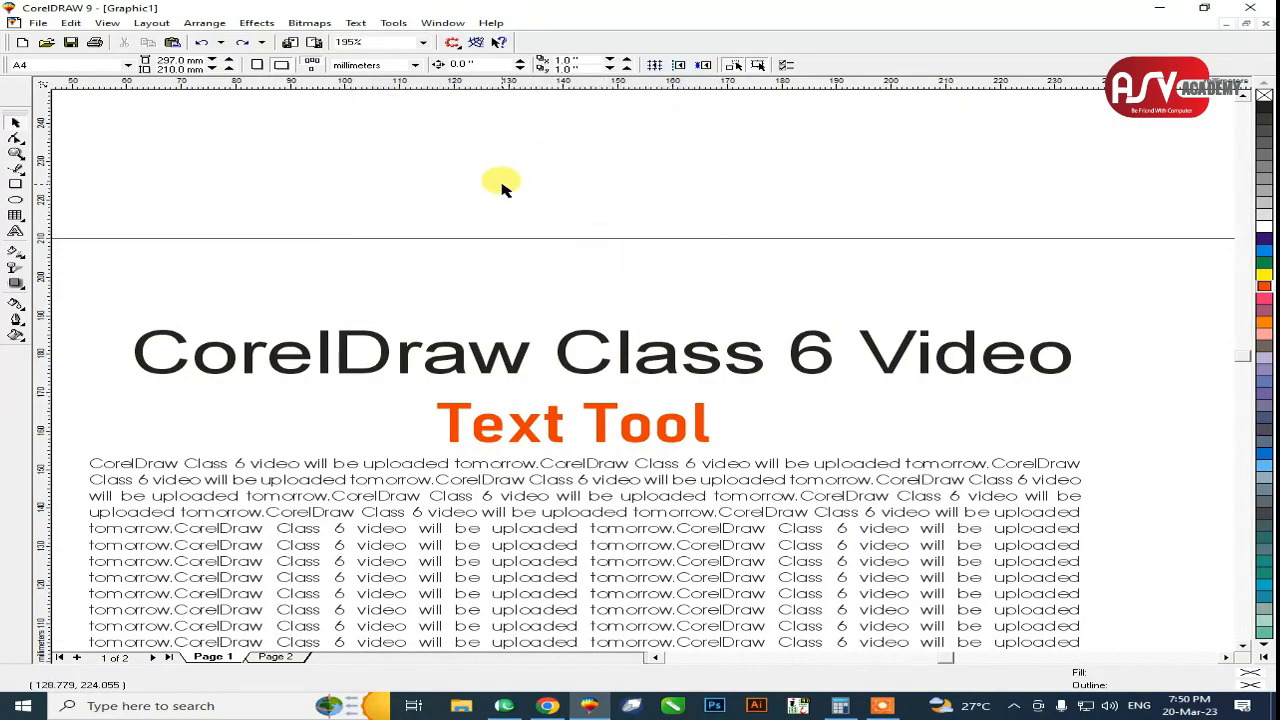
click(350, 28)
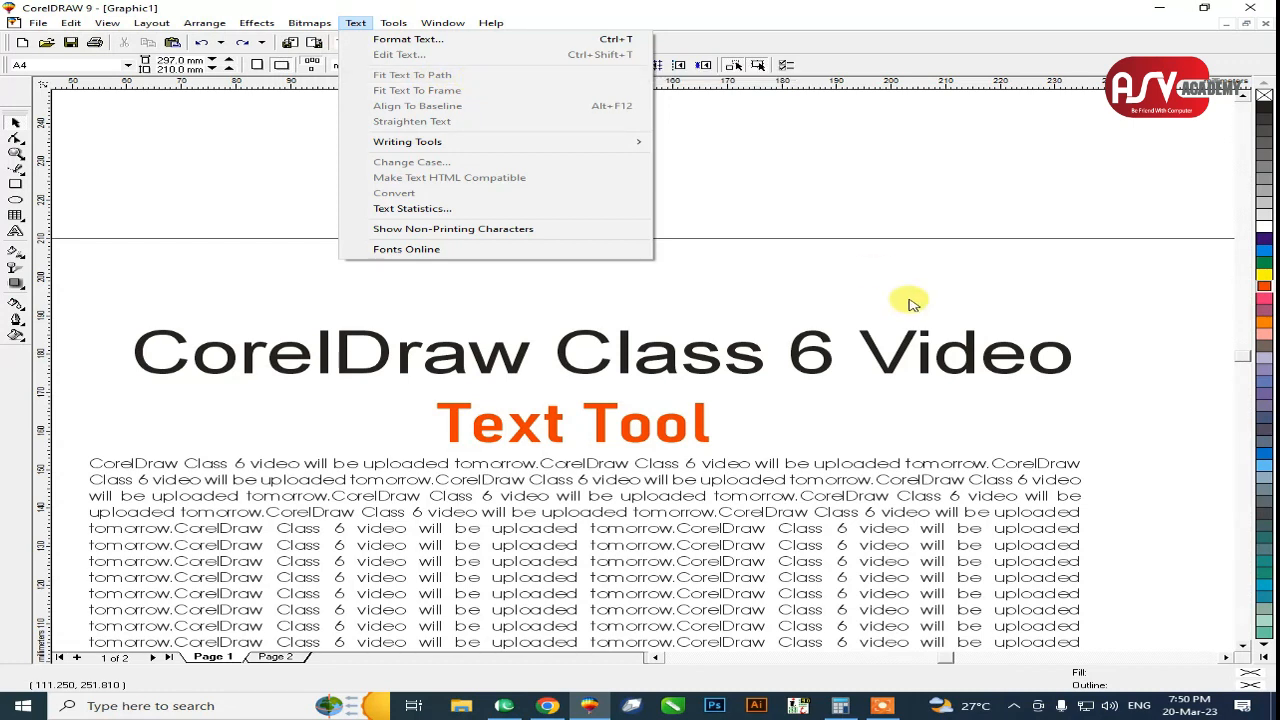
click(944, 276)
Draw a rectangle about 38 by 34 mm in the blank page area beside the long paragraph.
key(F3)
drag(1071, 177, 330, 430)
drag(769, 265, 607, 252)
key(ctrl+z)
shift+click(783, 311)
drag(870, 318, 735, 288)
click(1013, 350)
key(F2)
drag(1177, 200, 831, 429)
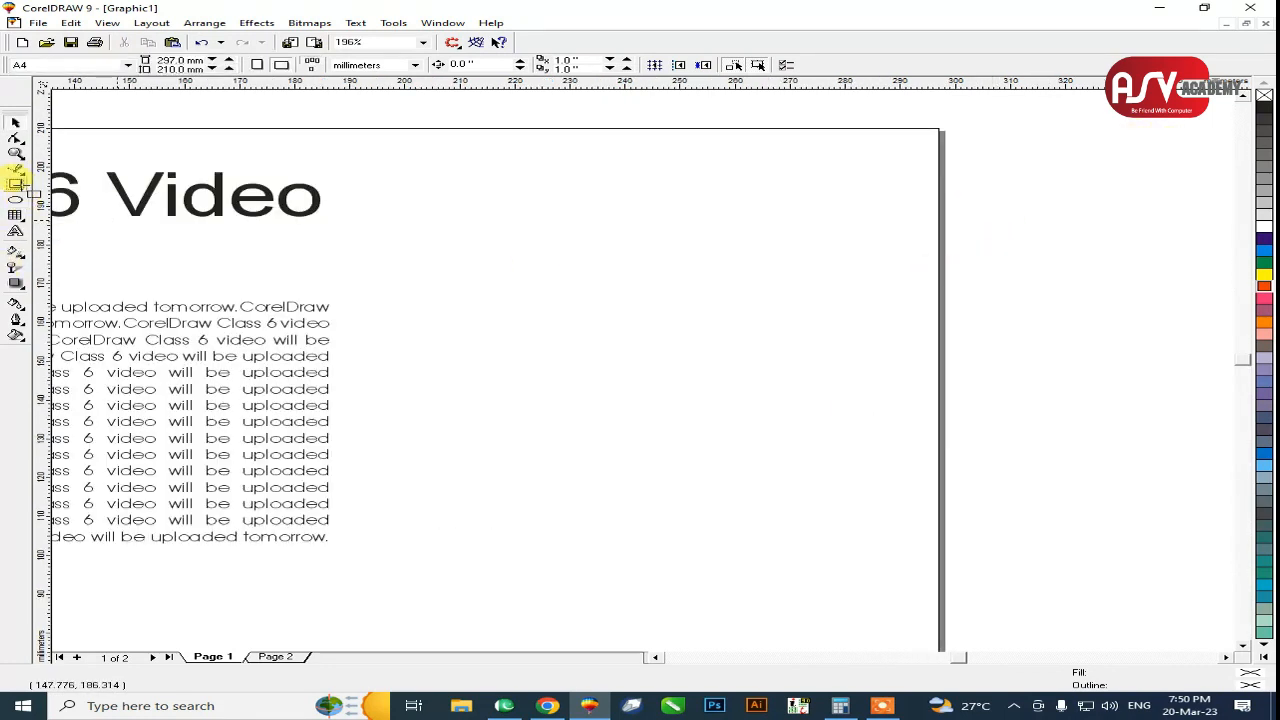
click(15, 184)
drag(560, 296, 772, 432)
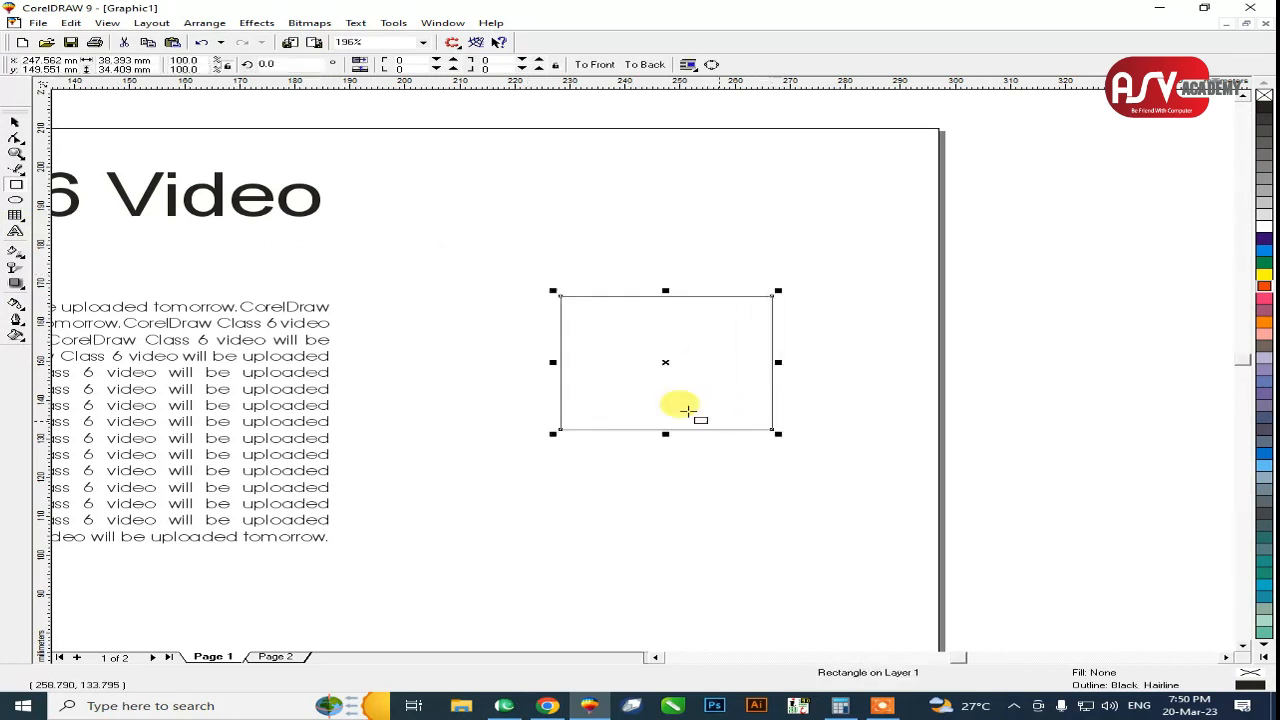
Add the artistic text "This is a box." above the rectangle in 24 pt AvantGarde Bk BT.
click(15, 236)
click(528, 252)
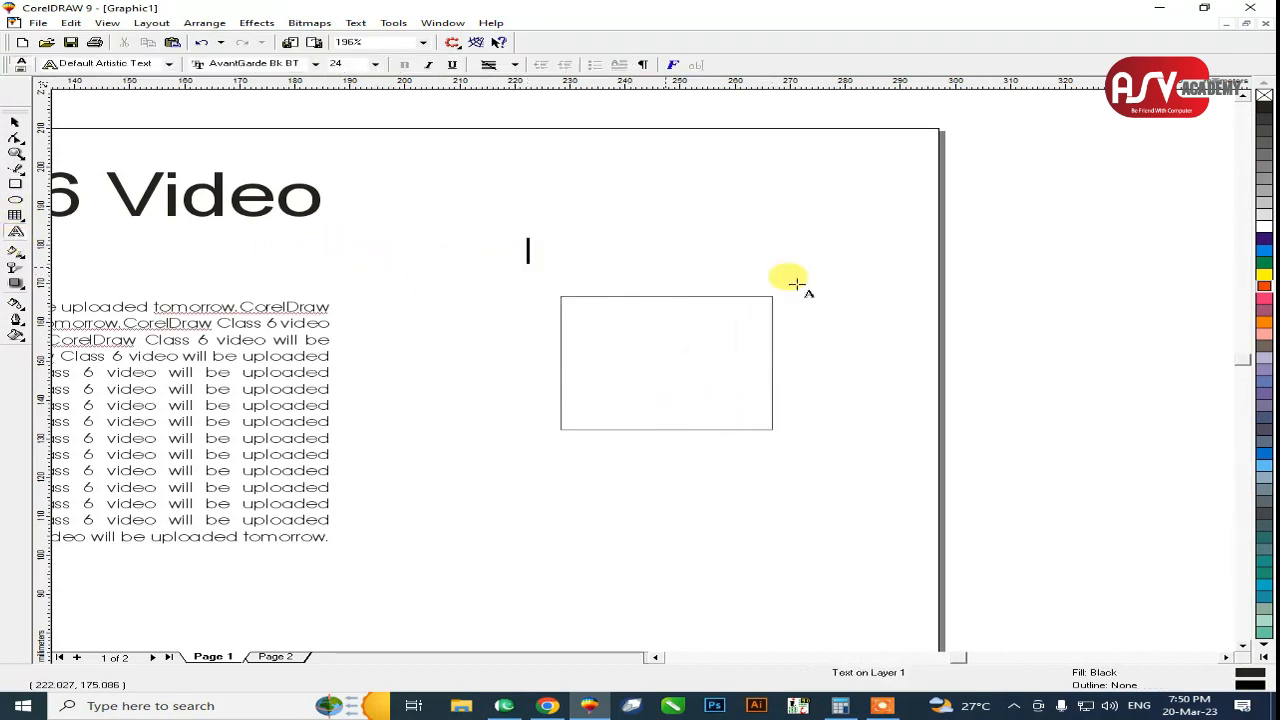
text(This is a box.)
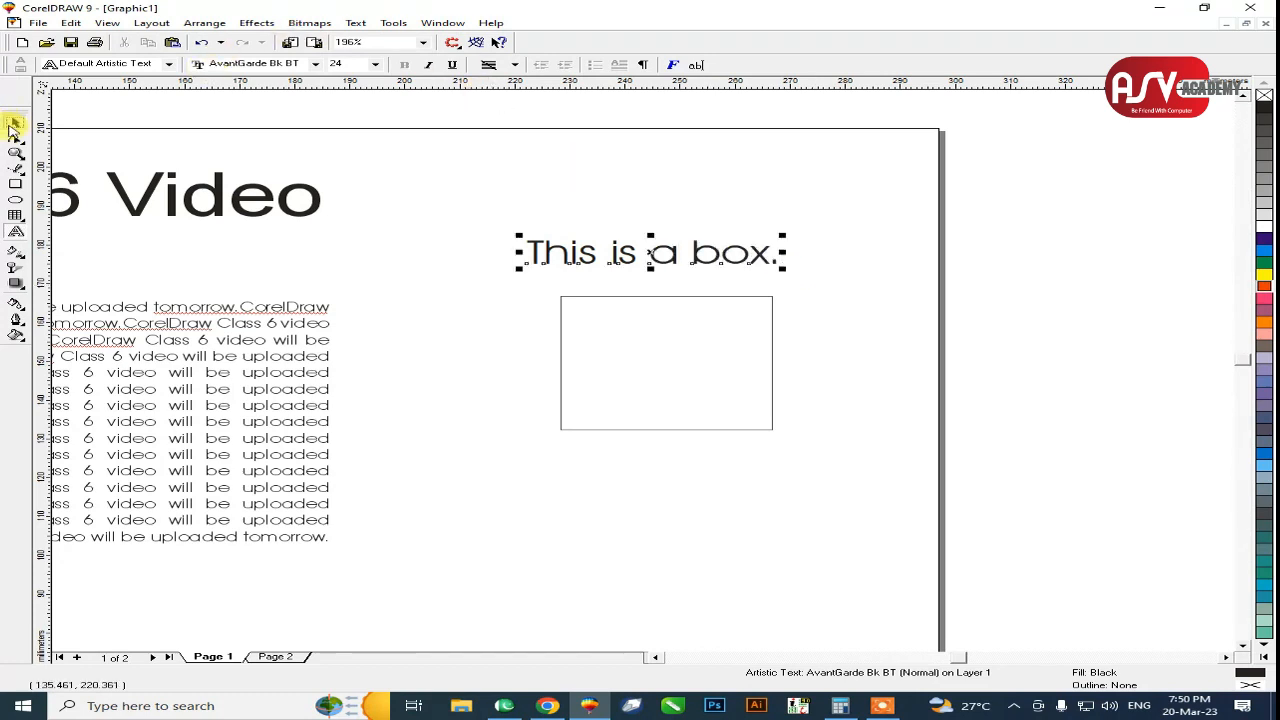
Fit the text "This is a box." to the rectangle as its path and undo the fitting.
click(13, 126)
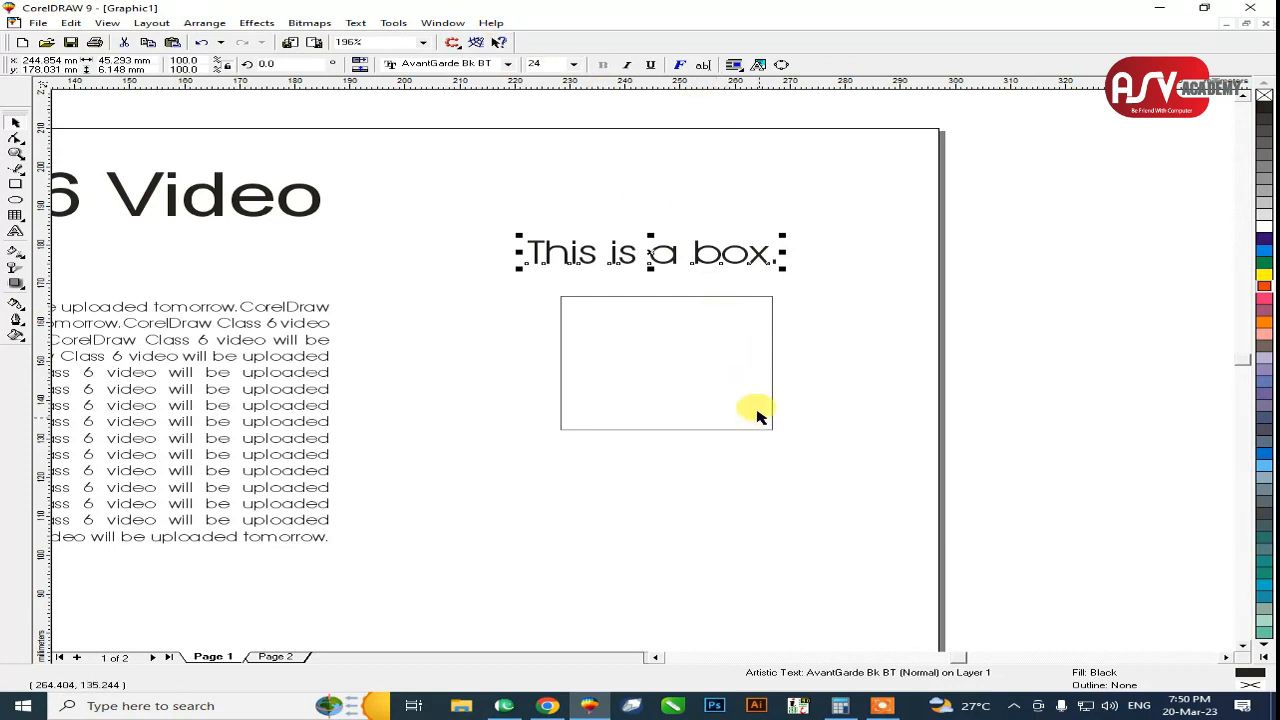
shift+click(752, 322)
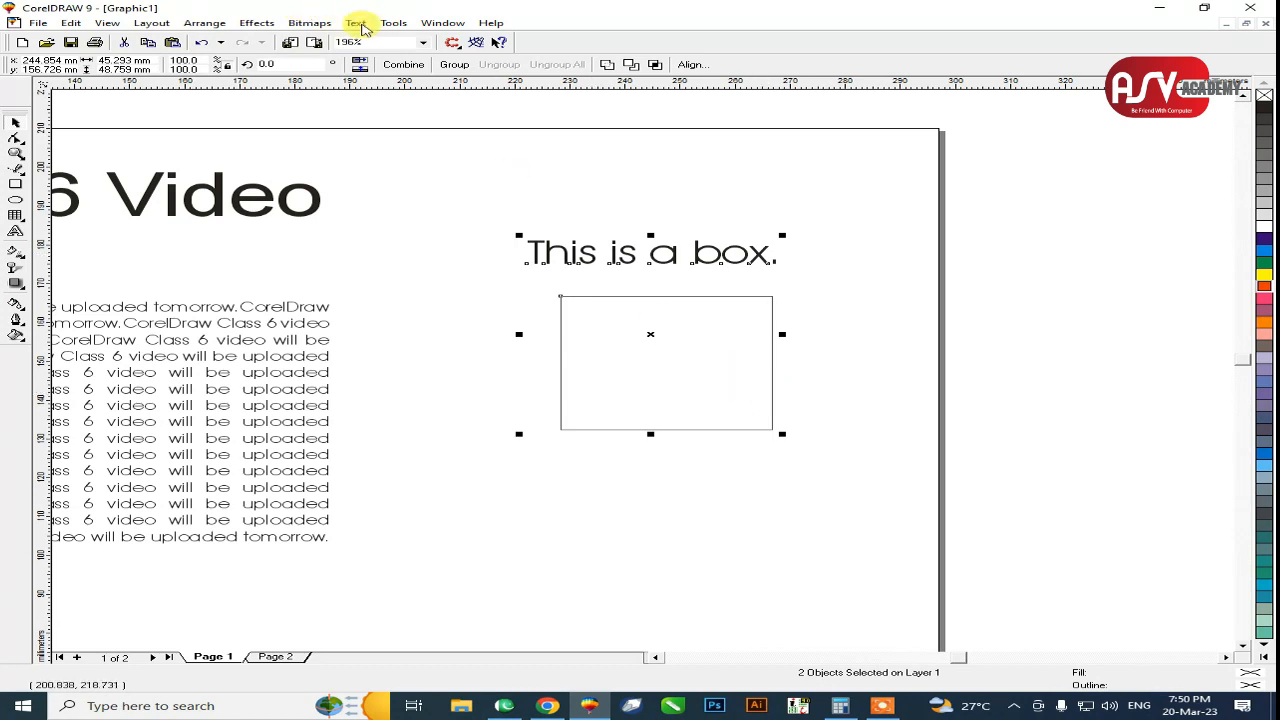
click(357, 28)
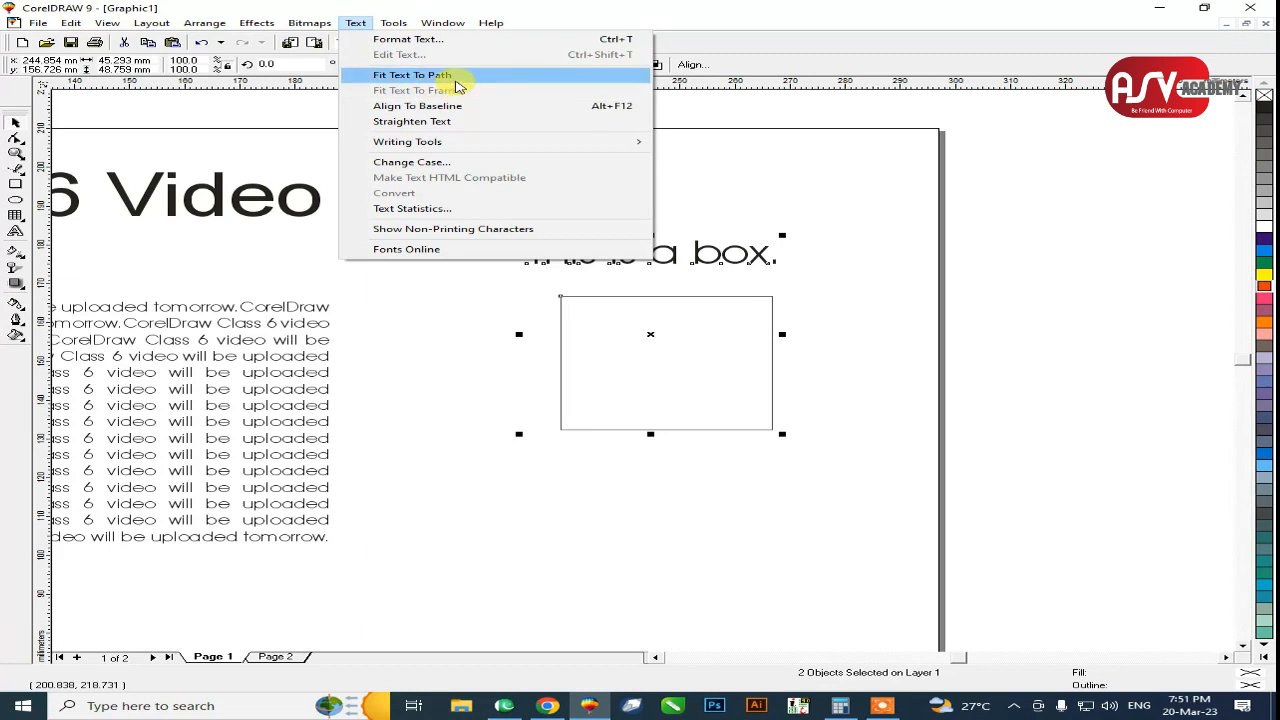
click(453, 77)
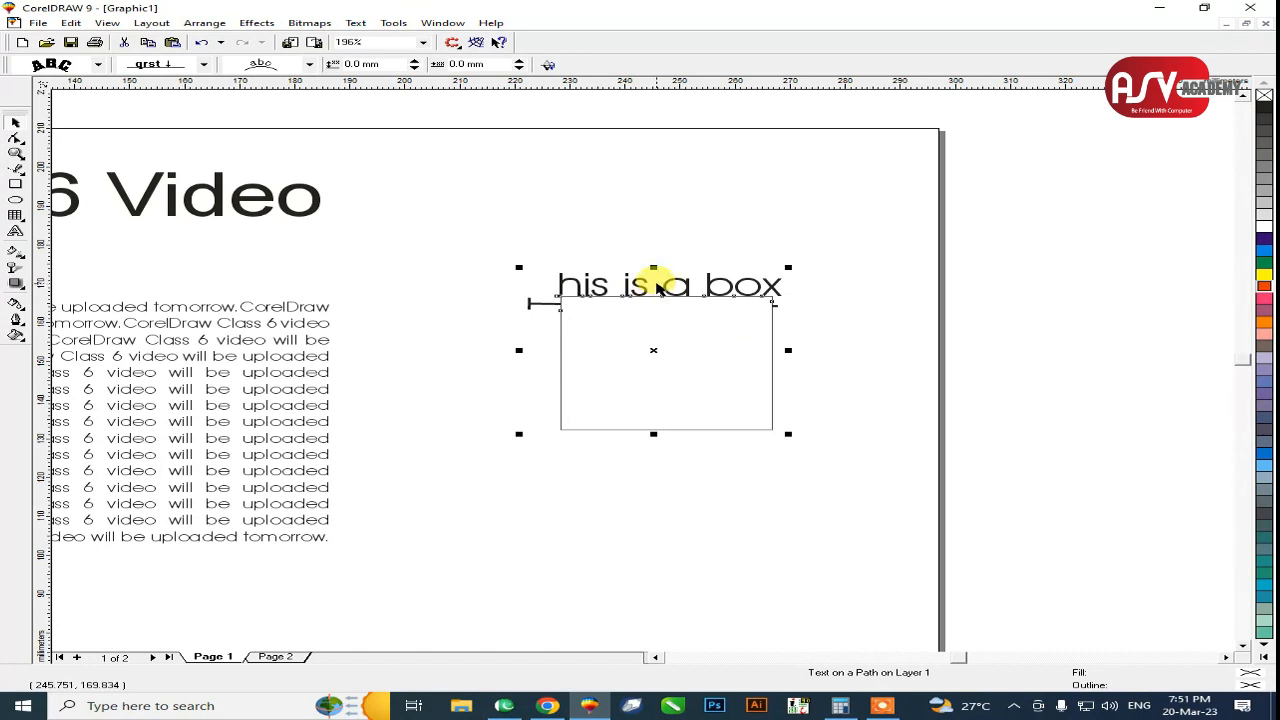
key(F8)
click(780, 288)
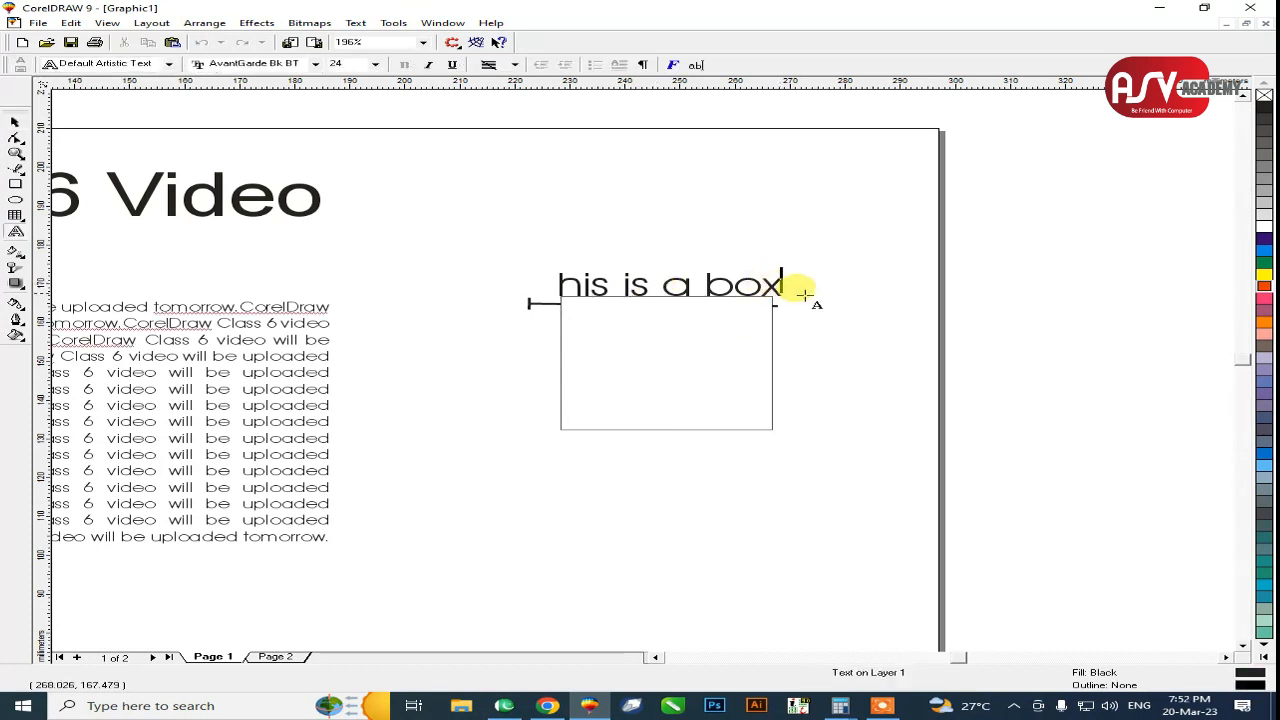
click(16, 123)
click(851, 323)
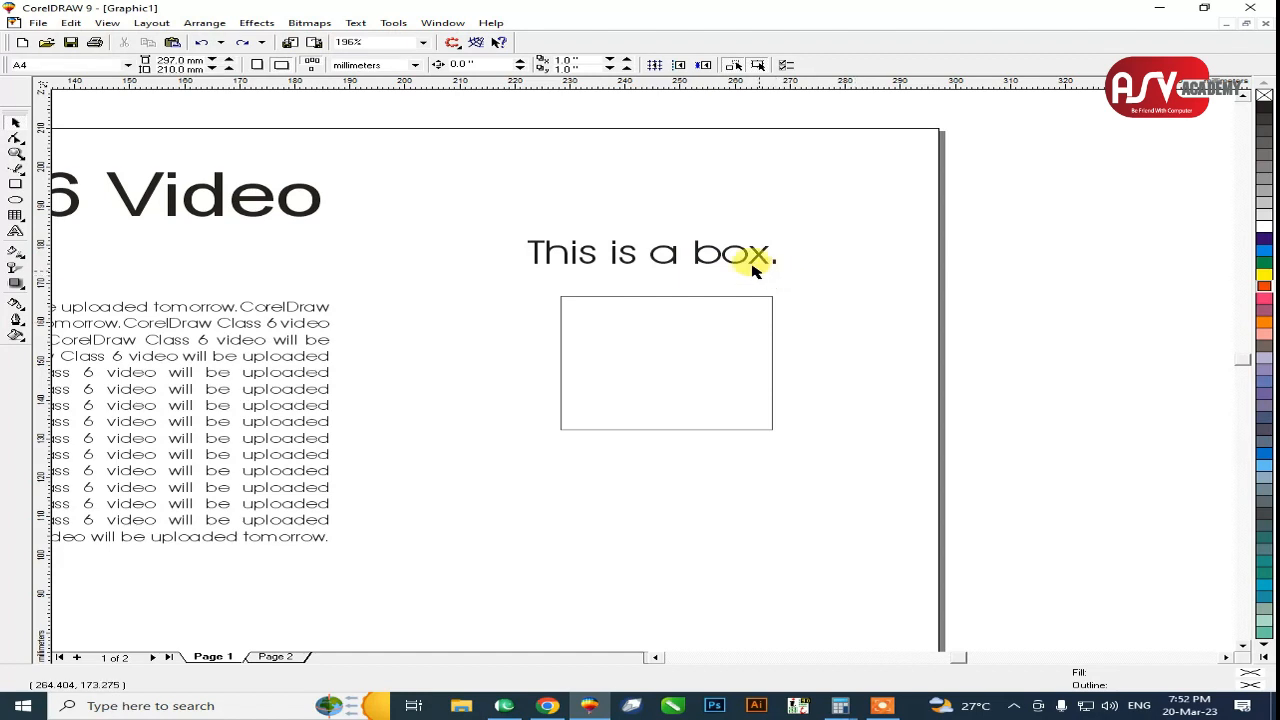
Move the text "This is a box." up and place the rectangle centered beneath it, then deselect both.
drag(720, 257, 723, 209)
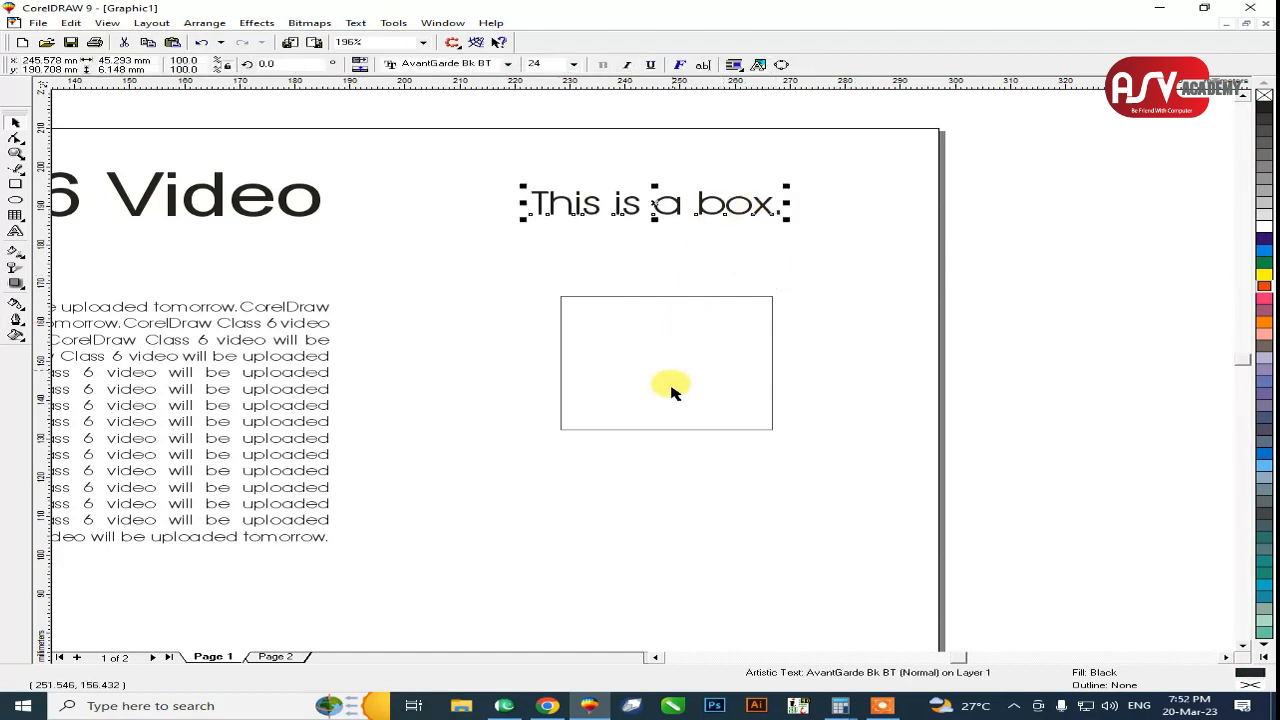
drag(670, 394, 657, 349)
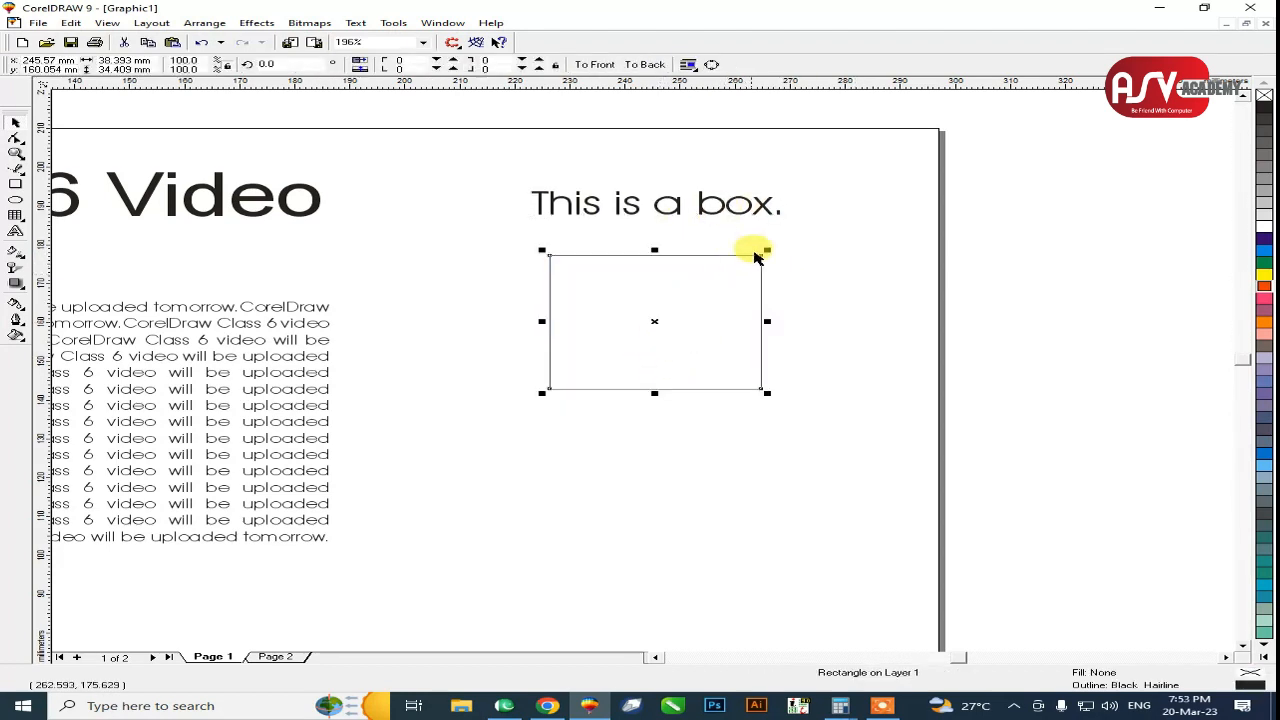
click(766, 209)
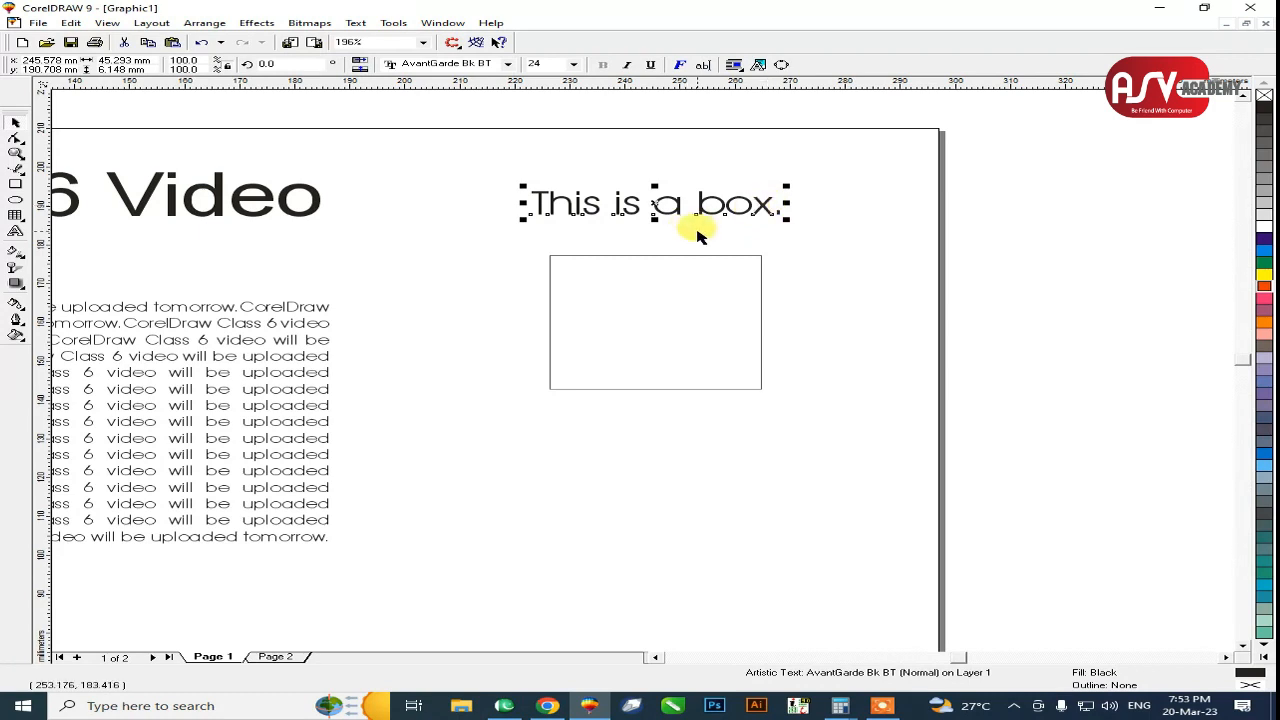
click(640, 503)
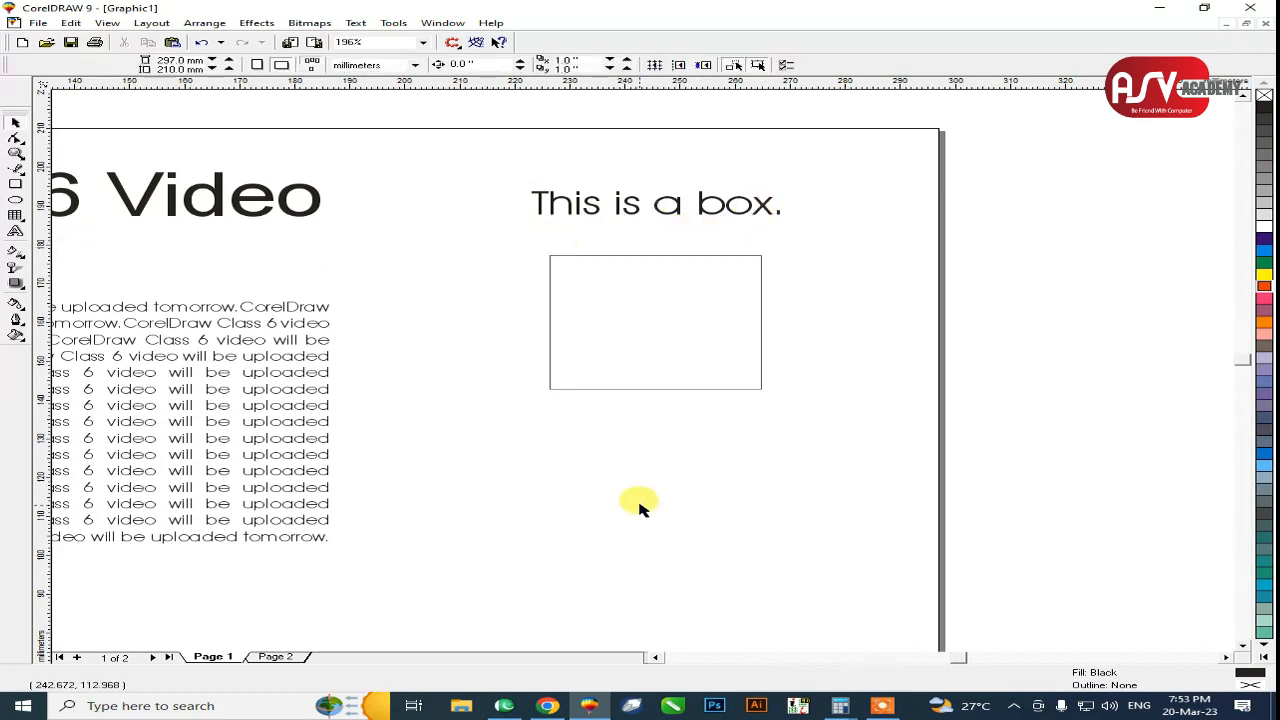
Draw a circle about 35 mm in diameter below the rectangle and activate the Text tool.
click(15, 203)
drag(605, 440, 805, 572)
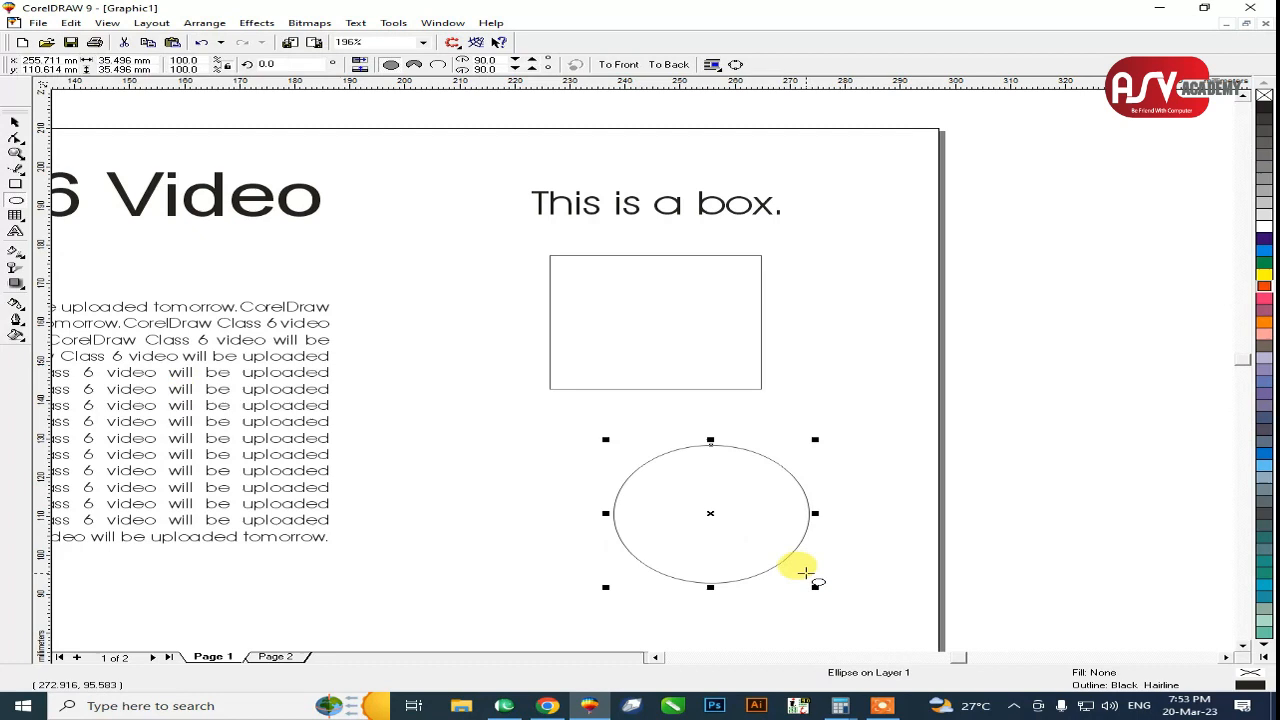
click(15, 231)
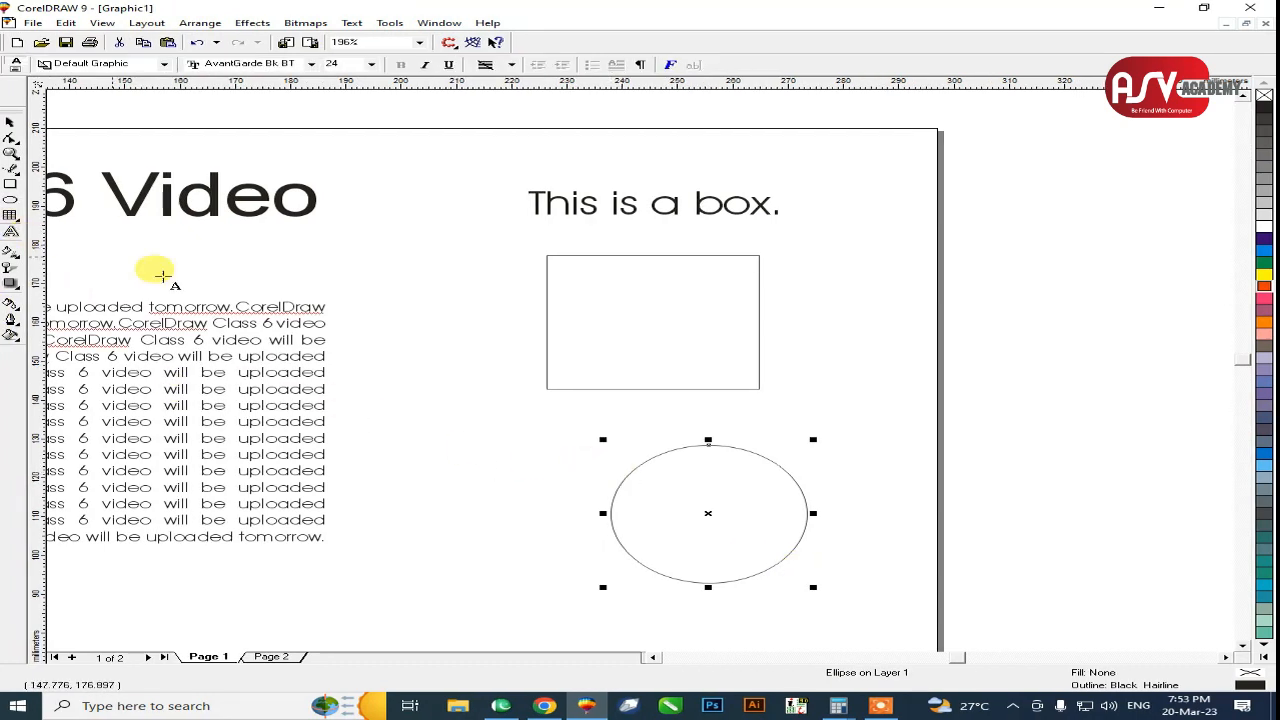
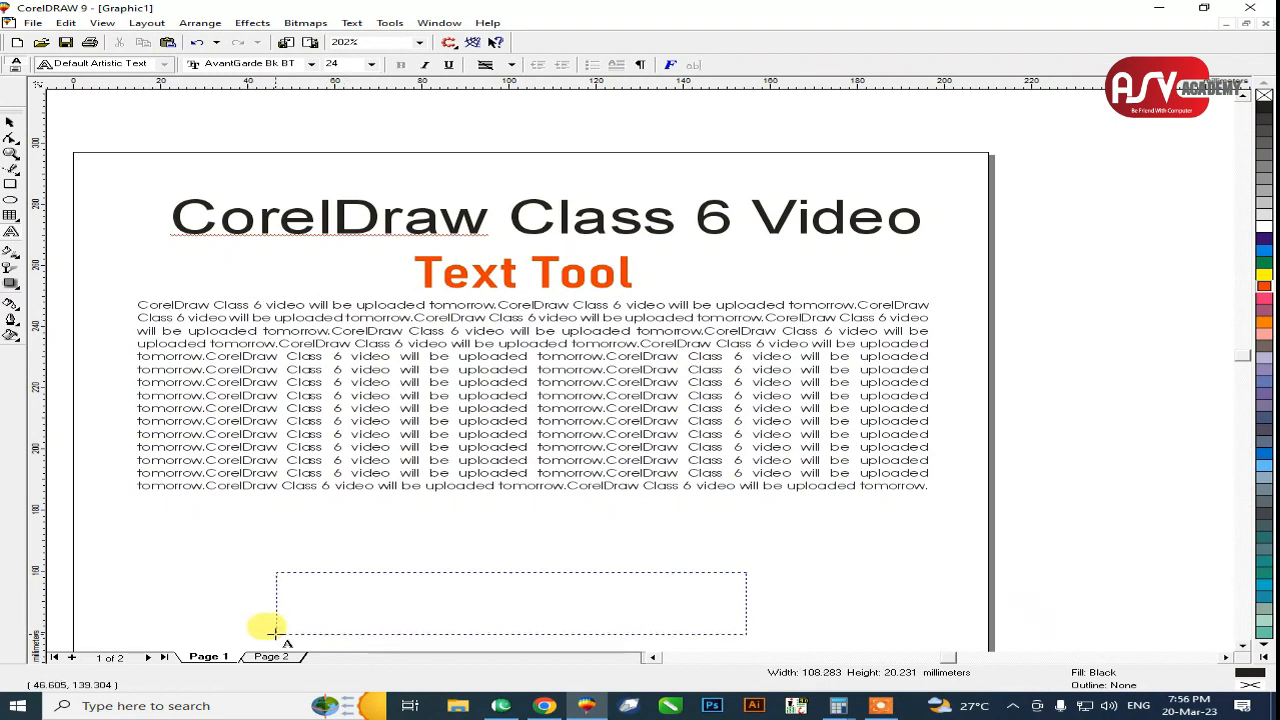
Enter "DSLJF;LDSAJ LDS" in a paragraph frame about 108 by 20 mm below the long paragraph and center the text.
text(DSLJF;LDSAJ LDS)
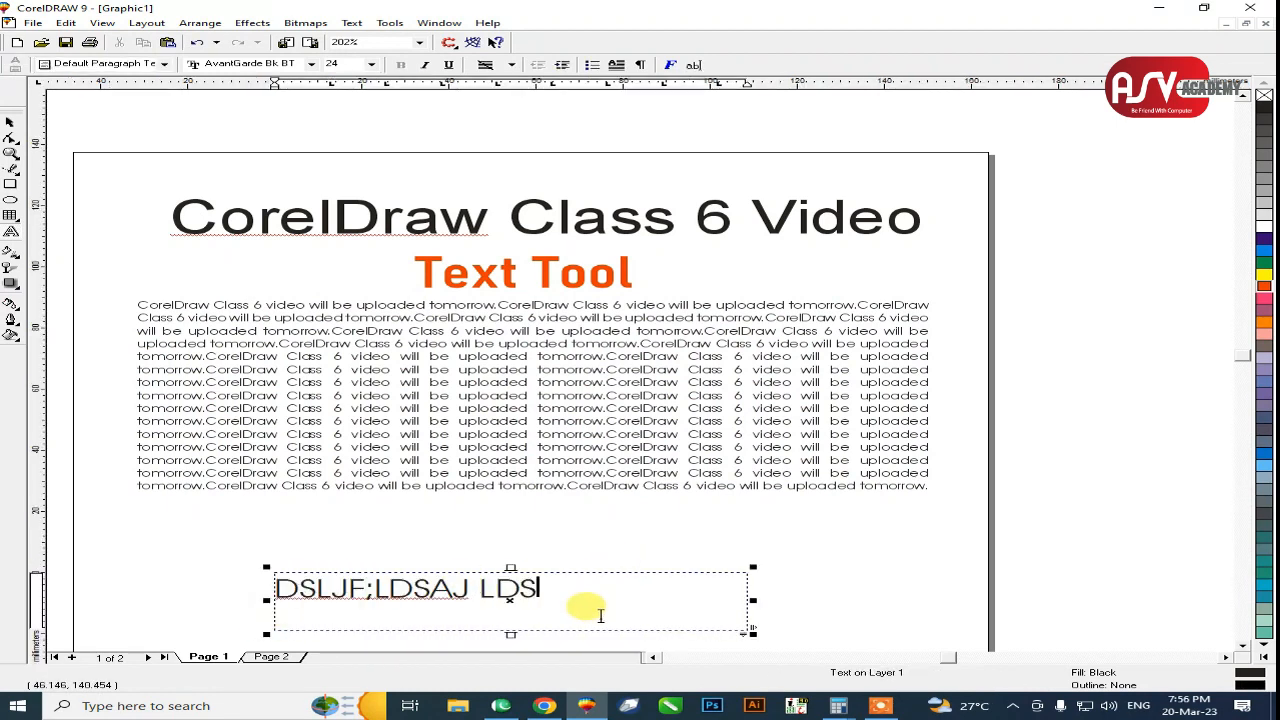
drag(568, 595, 45, 444)
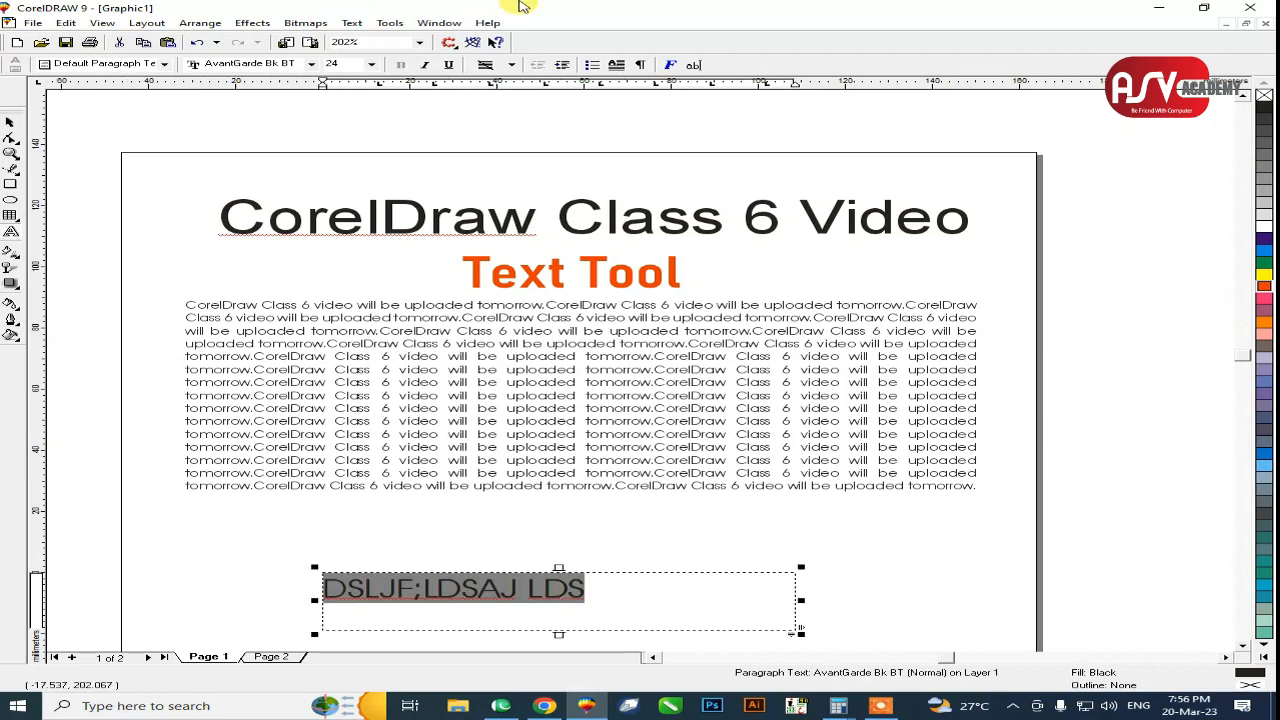
click(500, 64)
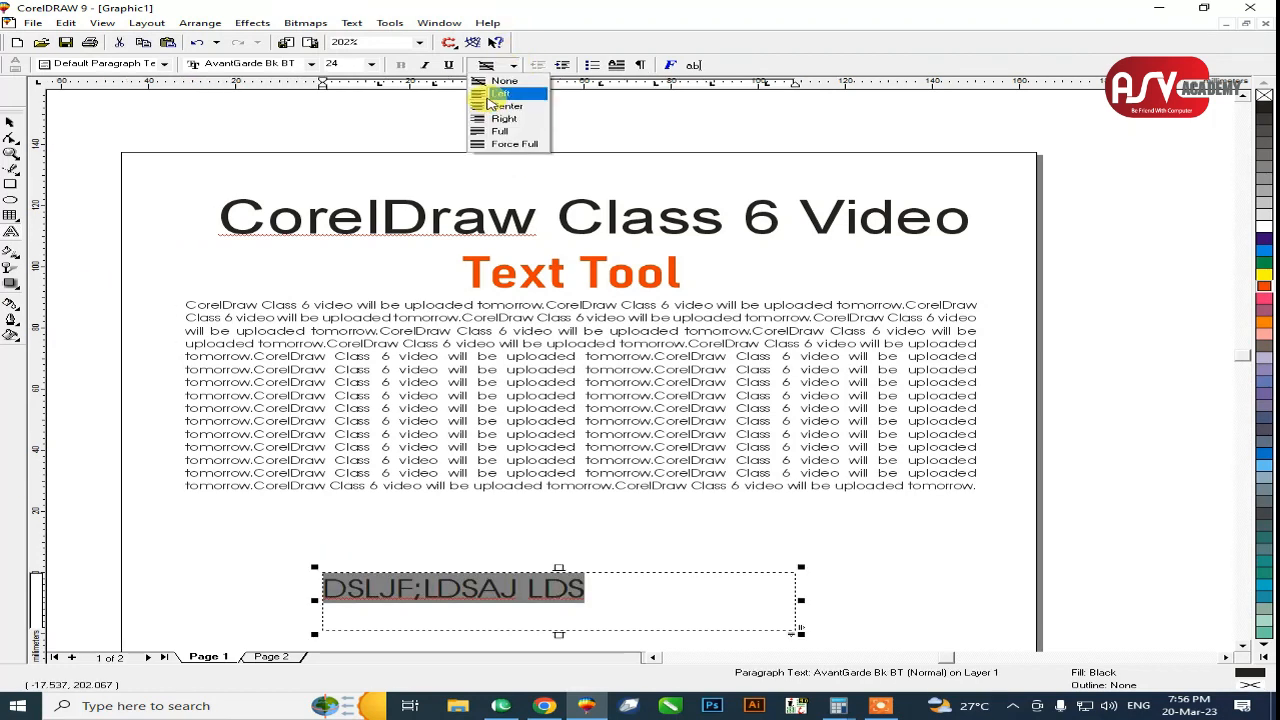
click(505, 106)
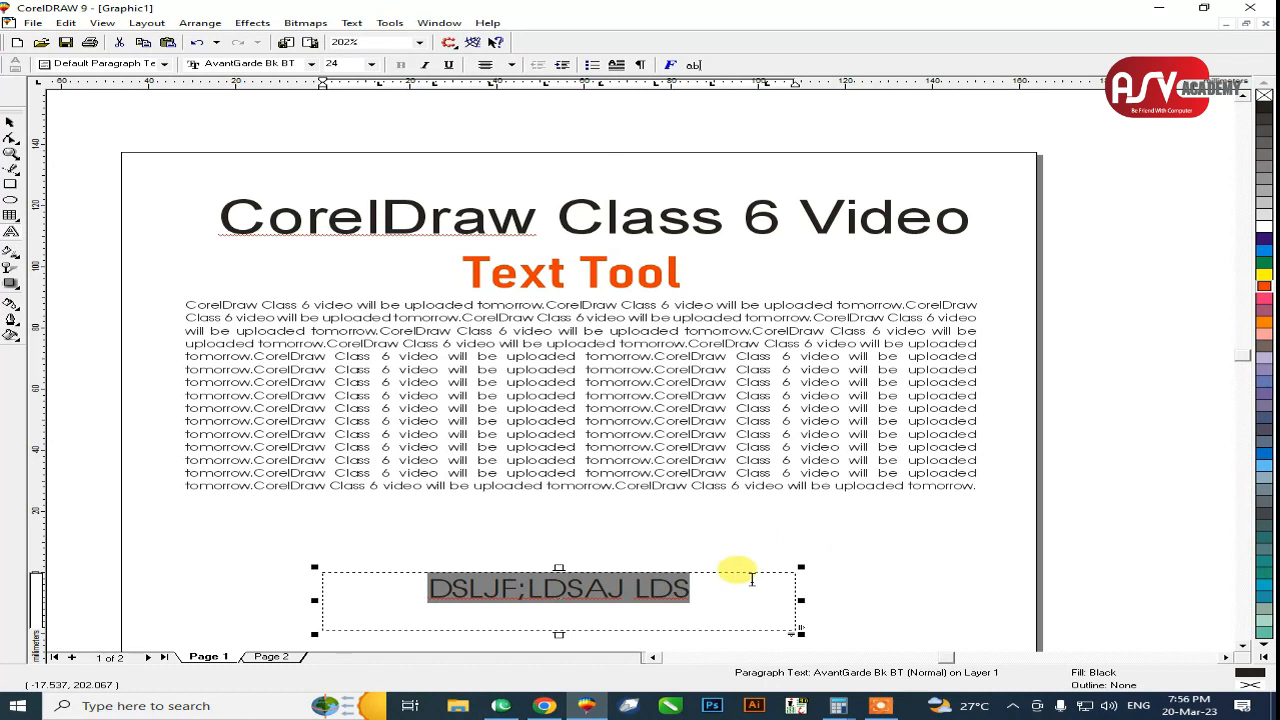
Replace the centered sample text with "DJFLASDJFLDSJLFDSSA" and select the whole line.
text(DJFLASDJFLDSJLFDSSA)
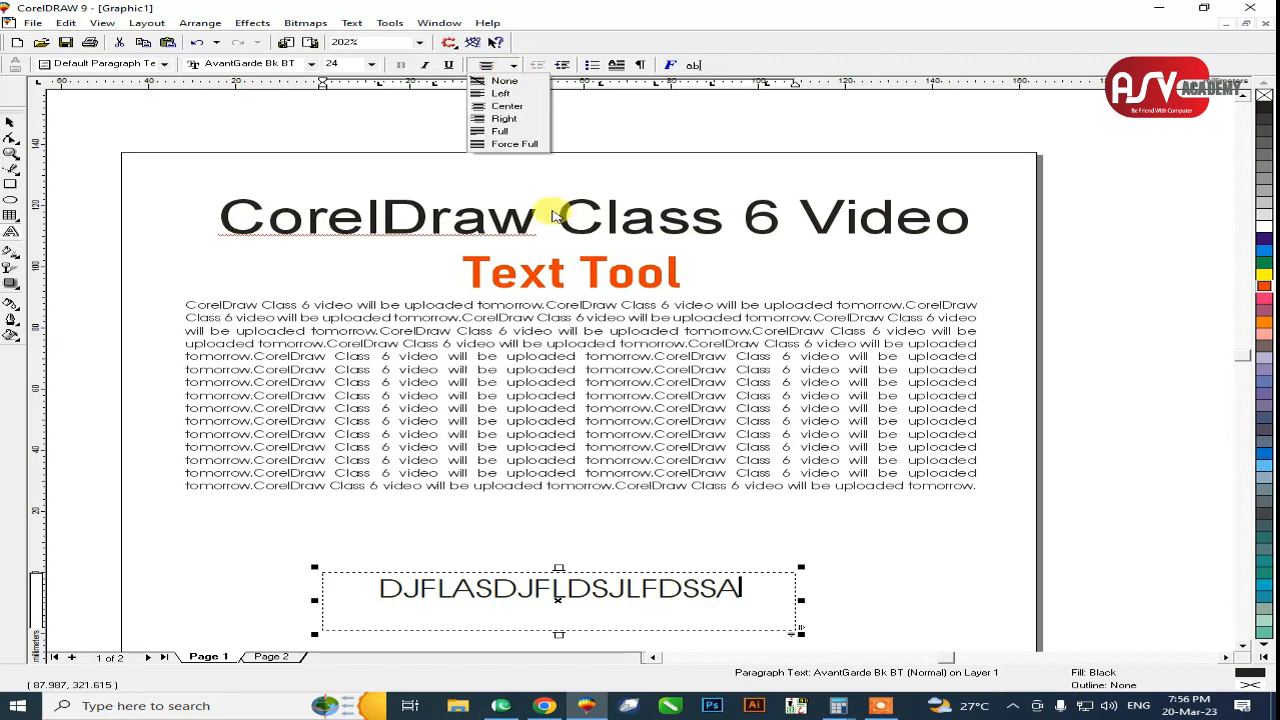
click(688, 590)
key(ctrl+space)
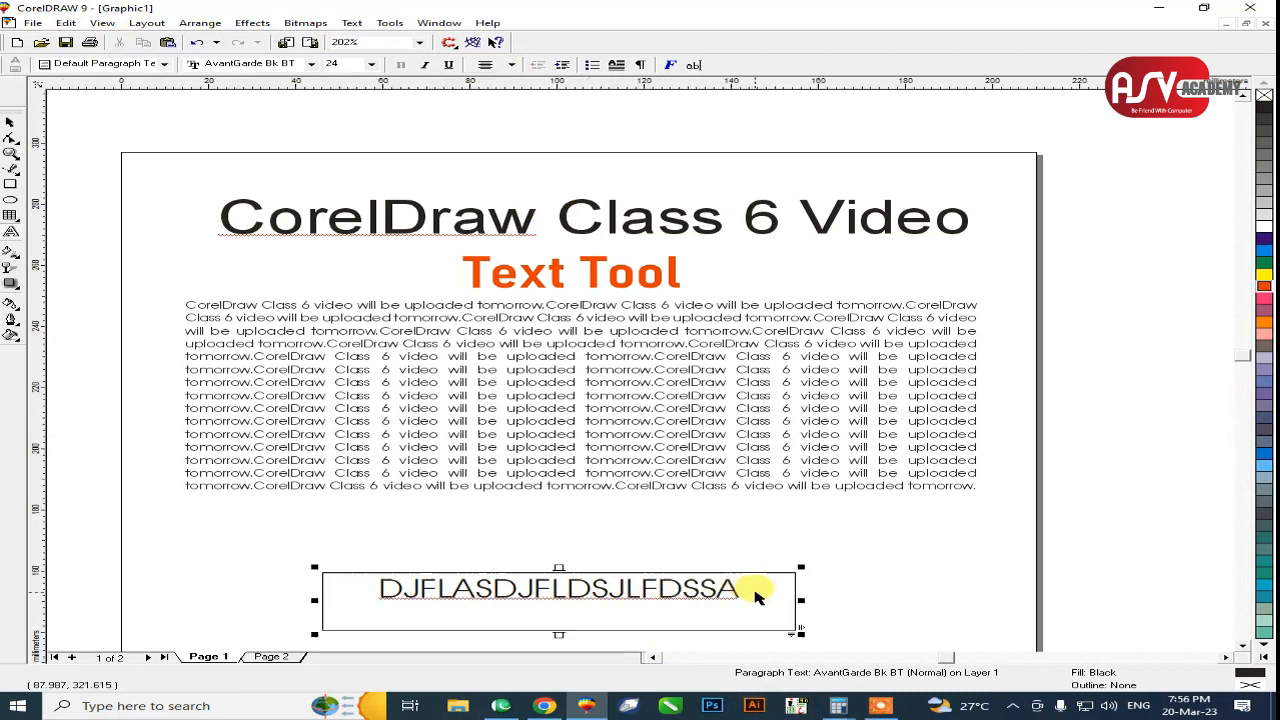
key(ctrl+a)
double_click(721, 589)
drag(740, 589, 298, 594)
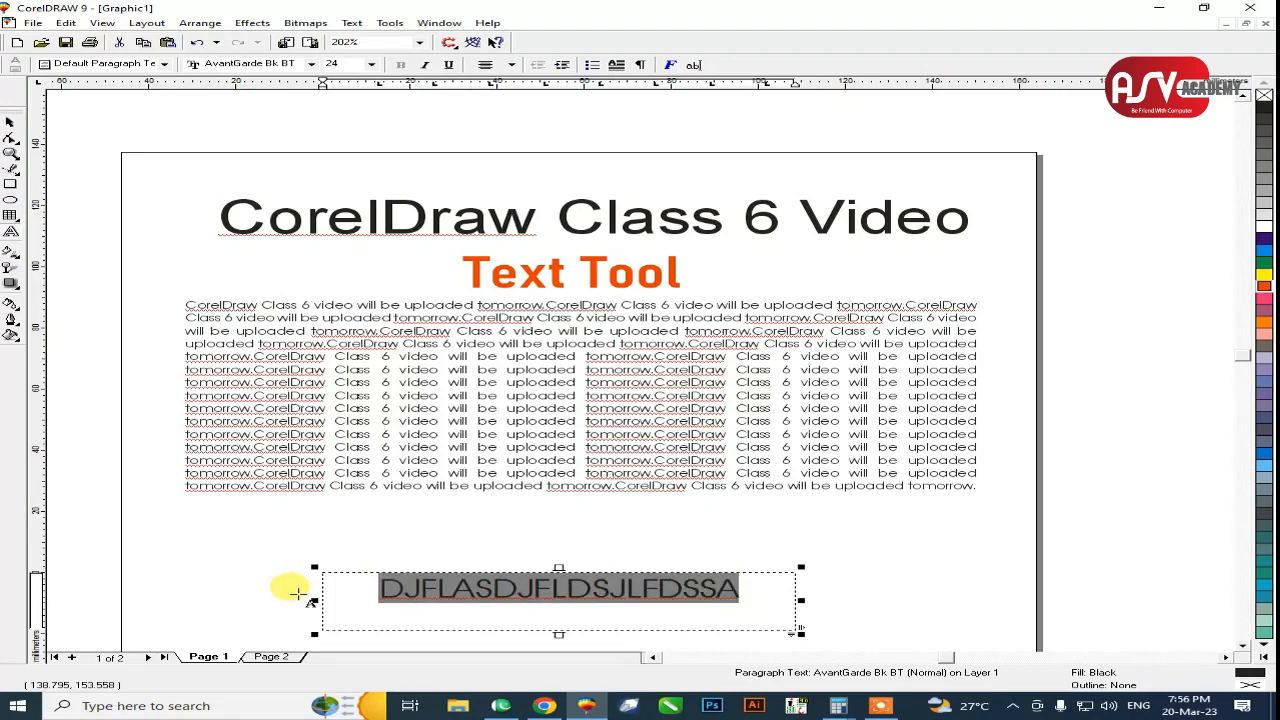
Right-align the selected sample text in its frame and delete the frame.
click(507, 66)
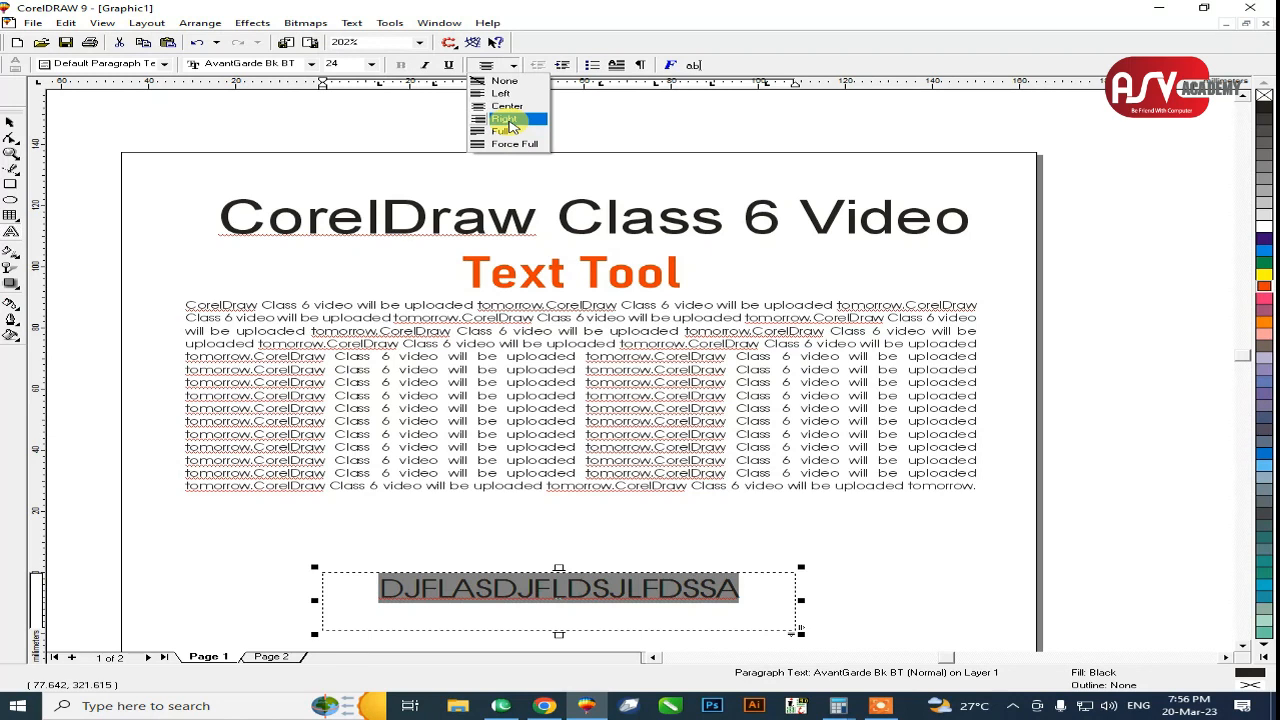
click(505, 119)
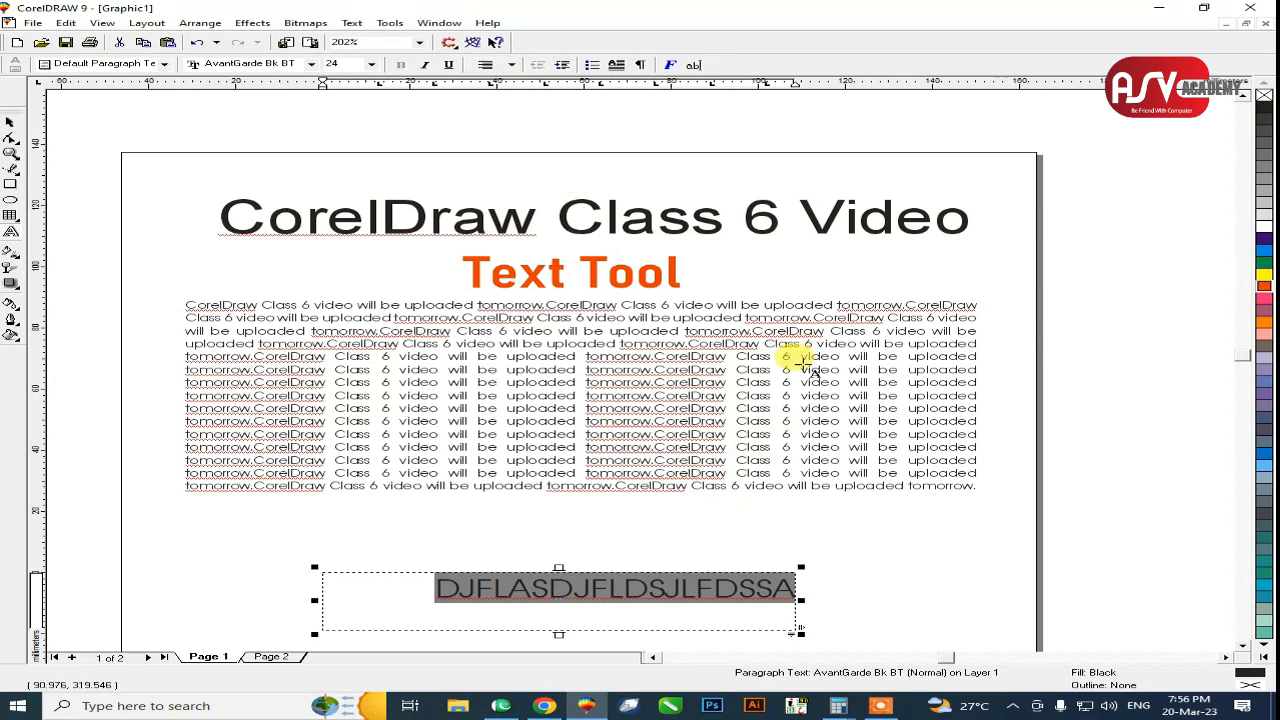
click(12, 125)
key(Delete)
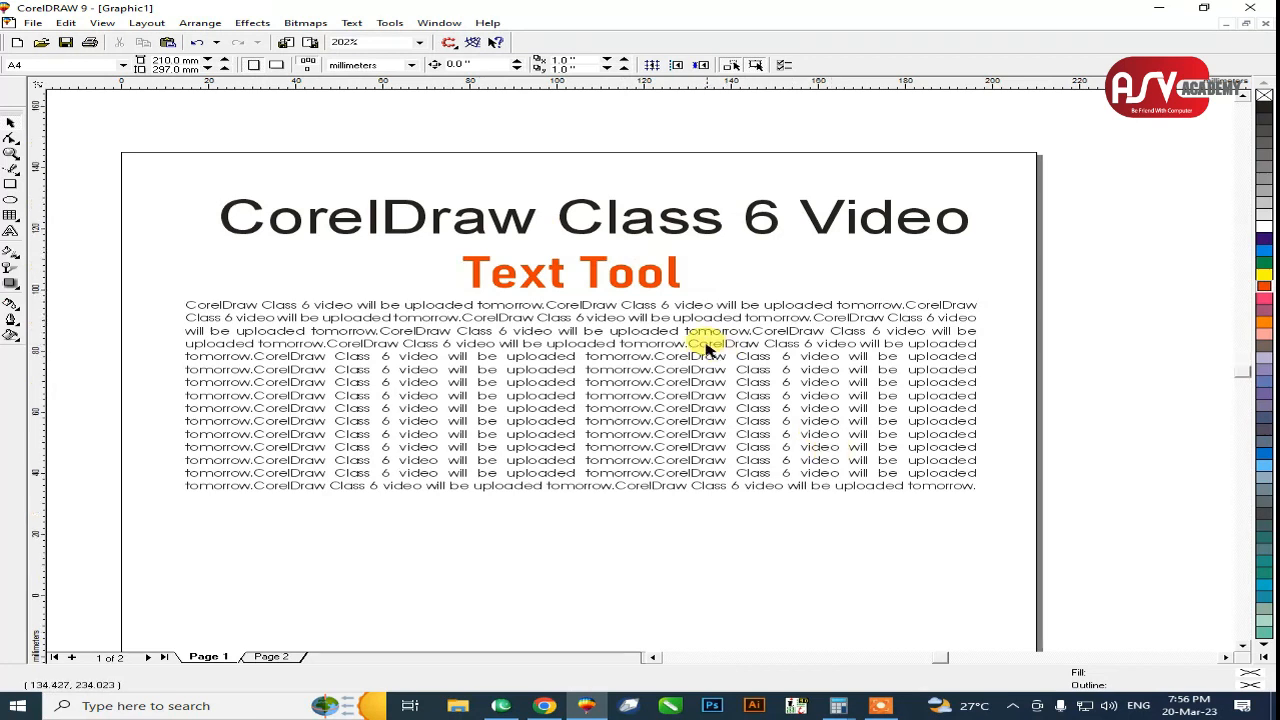
Draw an empty paragraph text frame about 65 mm wide below the long paragraph and move it down the page.
key(F3)
key(F2)
drag(365, 129, 951, 612)
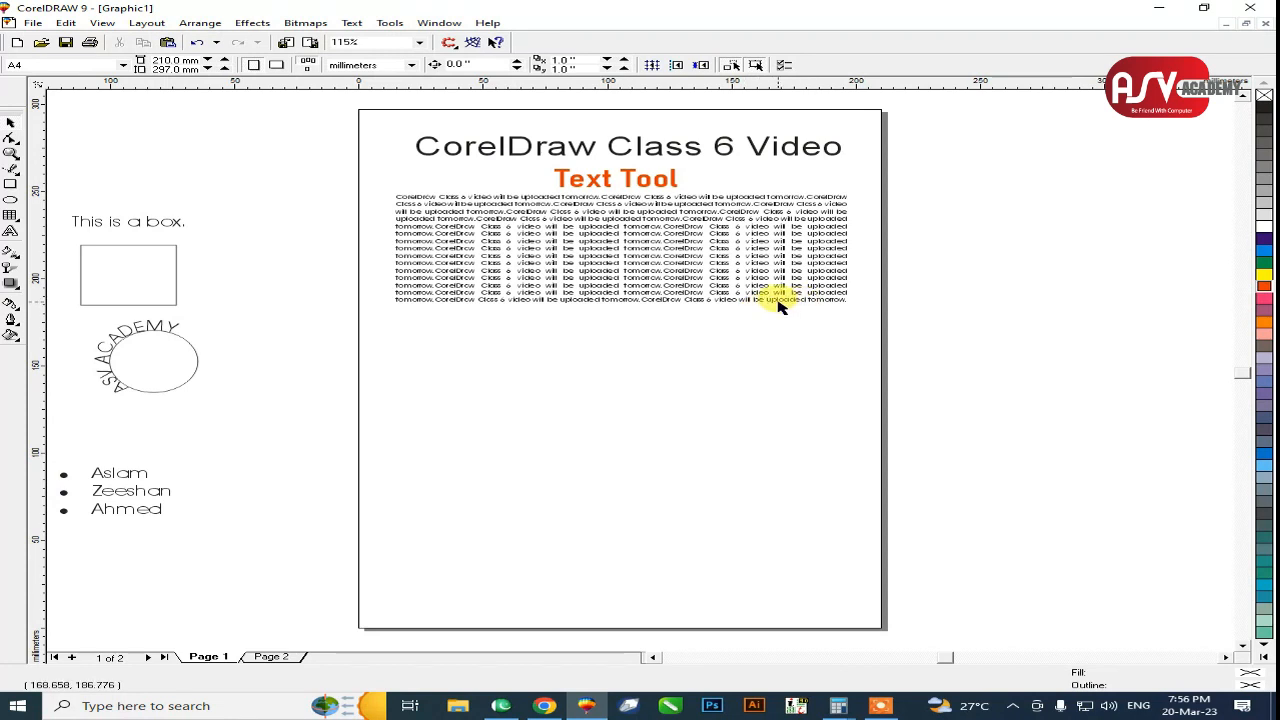
click(780, 307)
drag(620, 336, 641, 311)
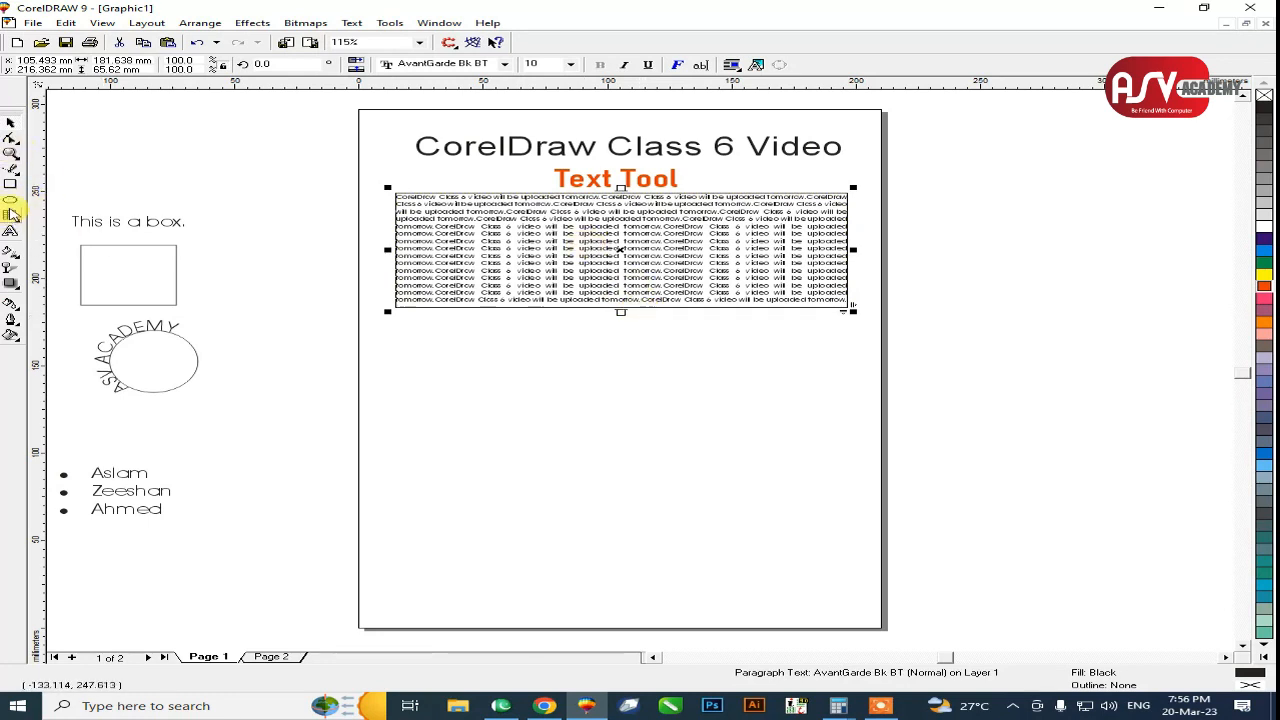
click(10, 214)
click(10, 230)
drag(395, 320, 557, 510)
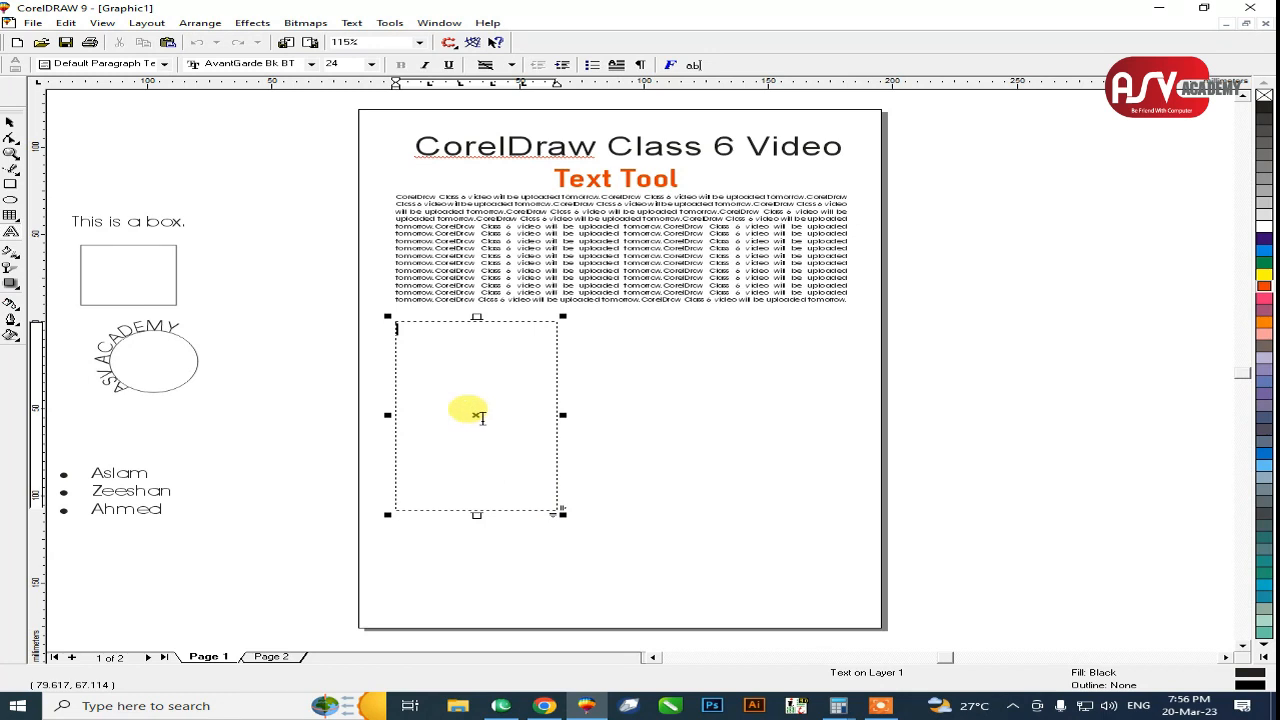
drag(475, 413, 509, 503)
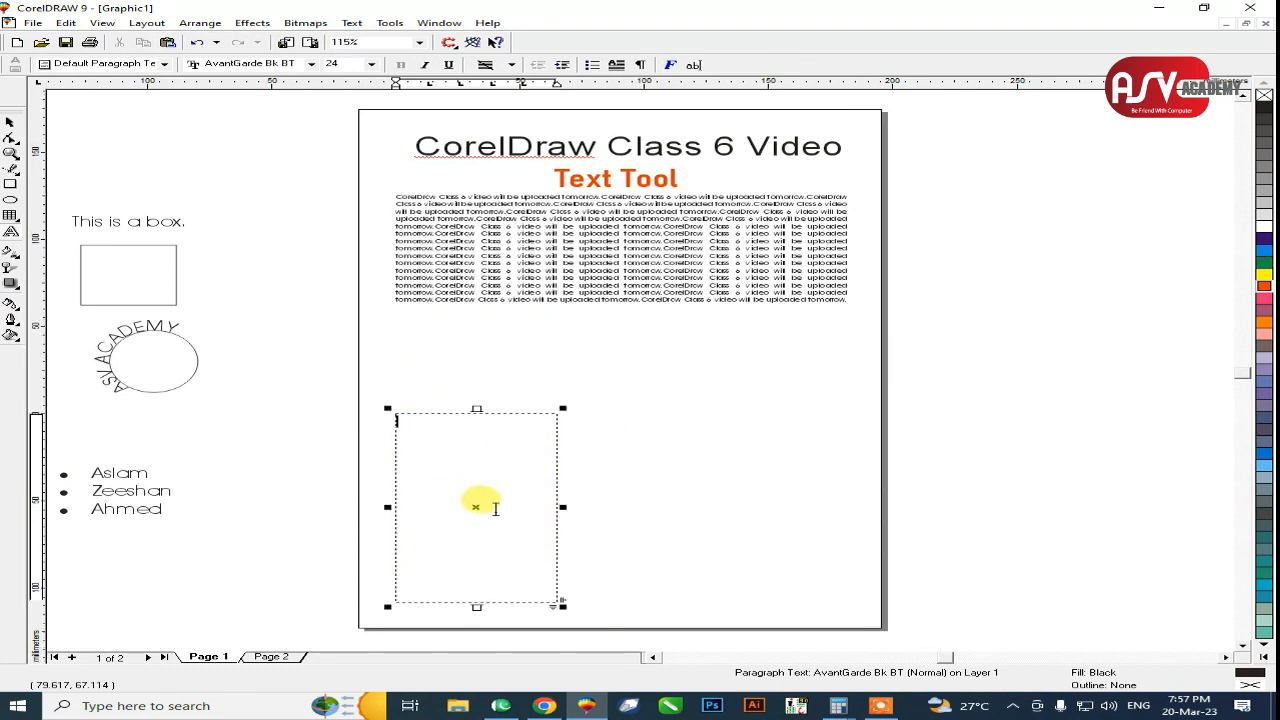
click(622, 235)
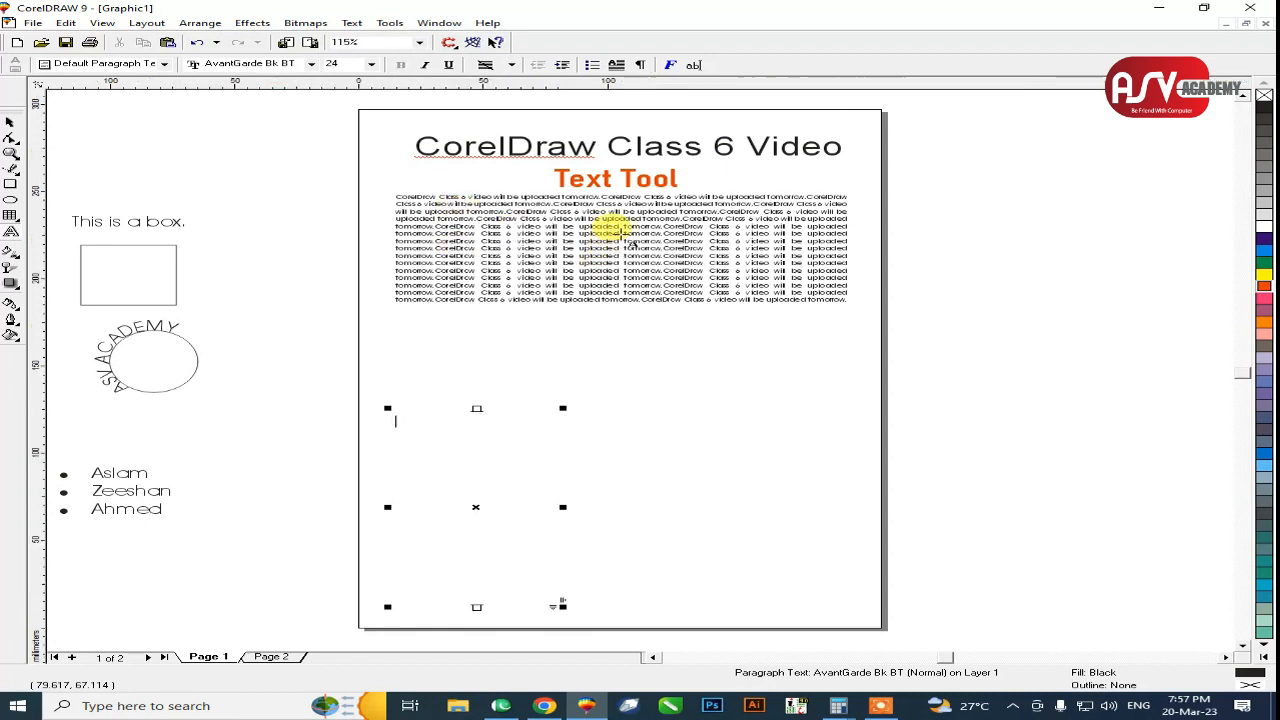
Copy several lines from the middle of the long paragraph into the empty text frame below it.
drag(791, 277, 572, 240)
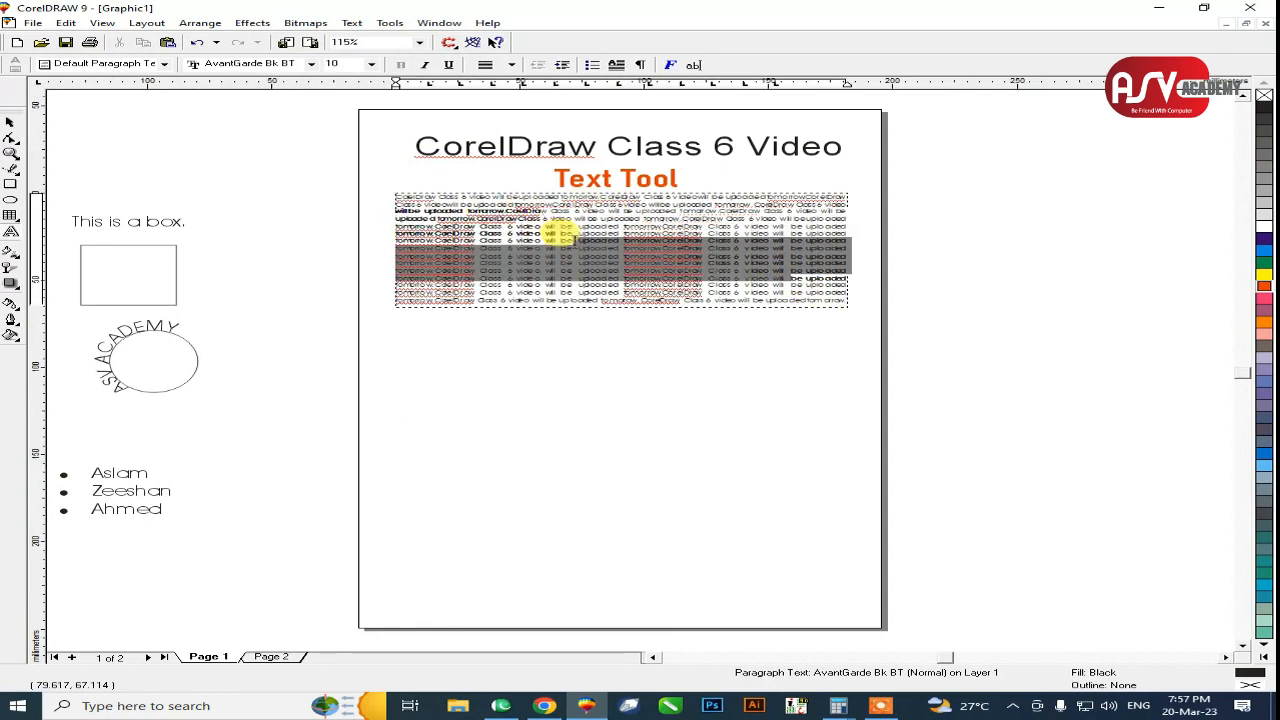
click(437, 480)
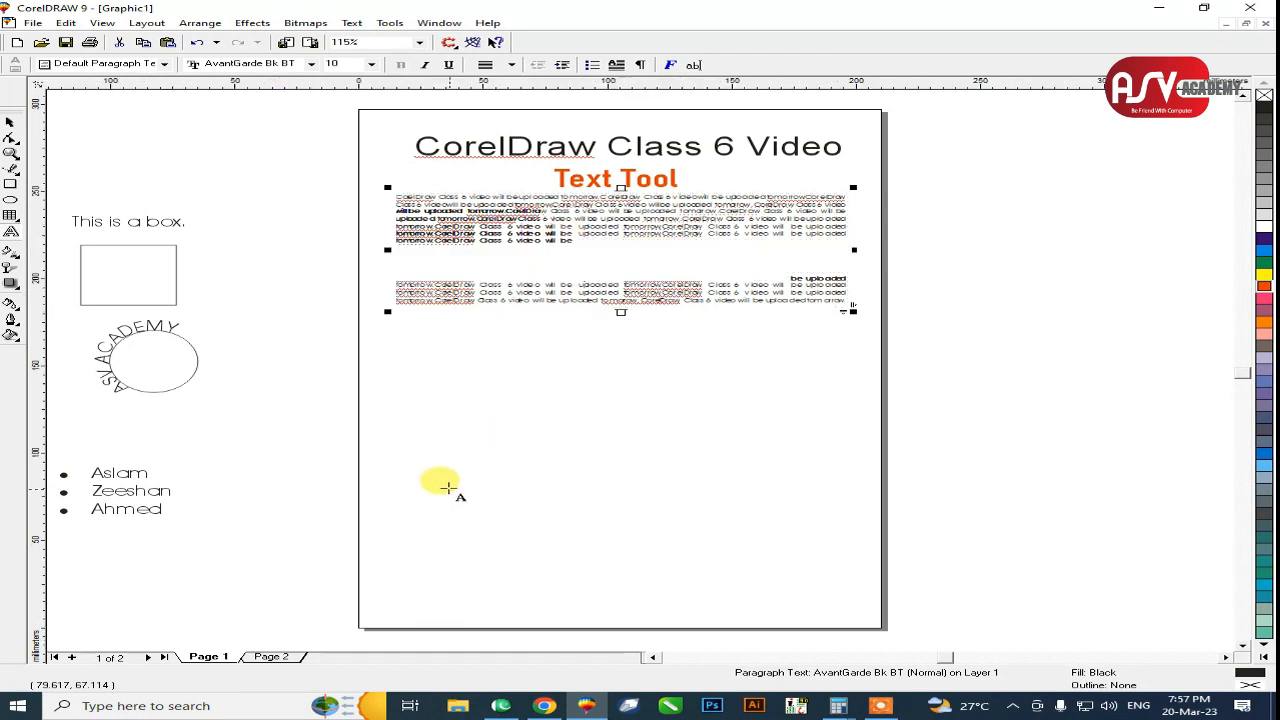
key(ctrl+v)
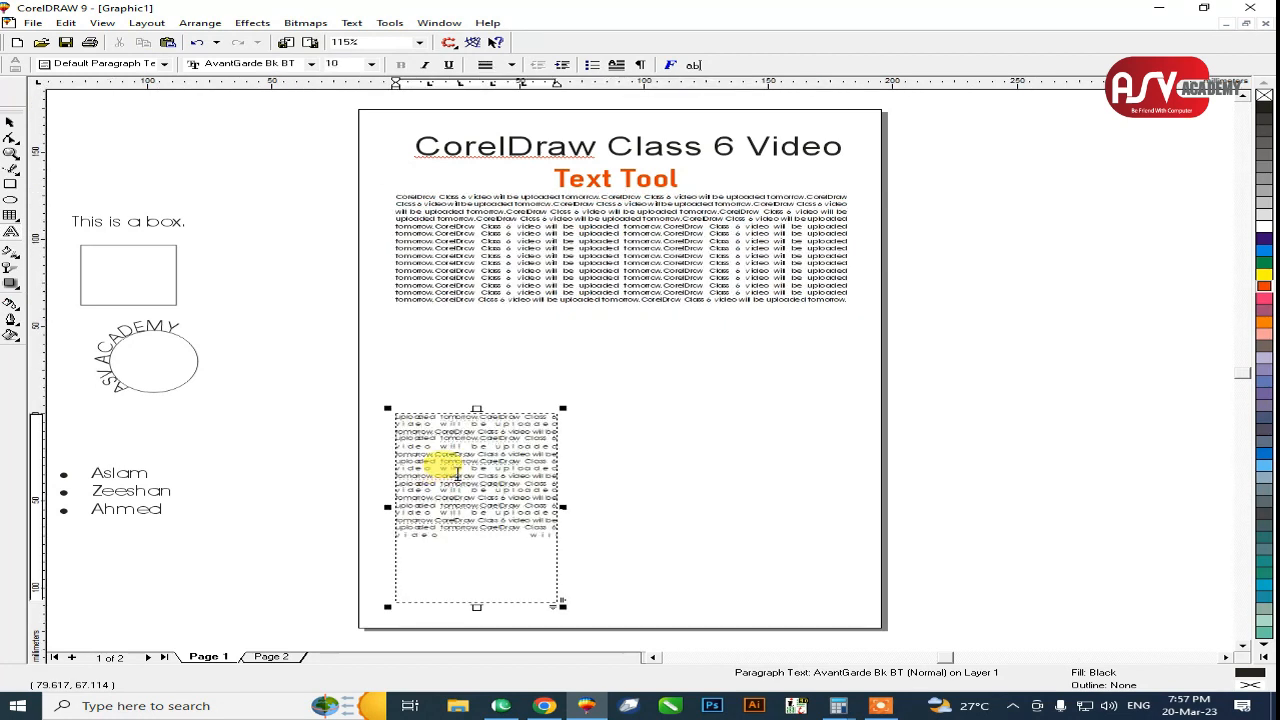
Try to set all the pasted text in the lower frame to size 12.
drag(477, 547, 377, 400)
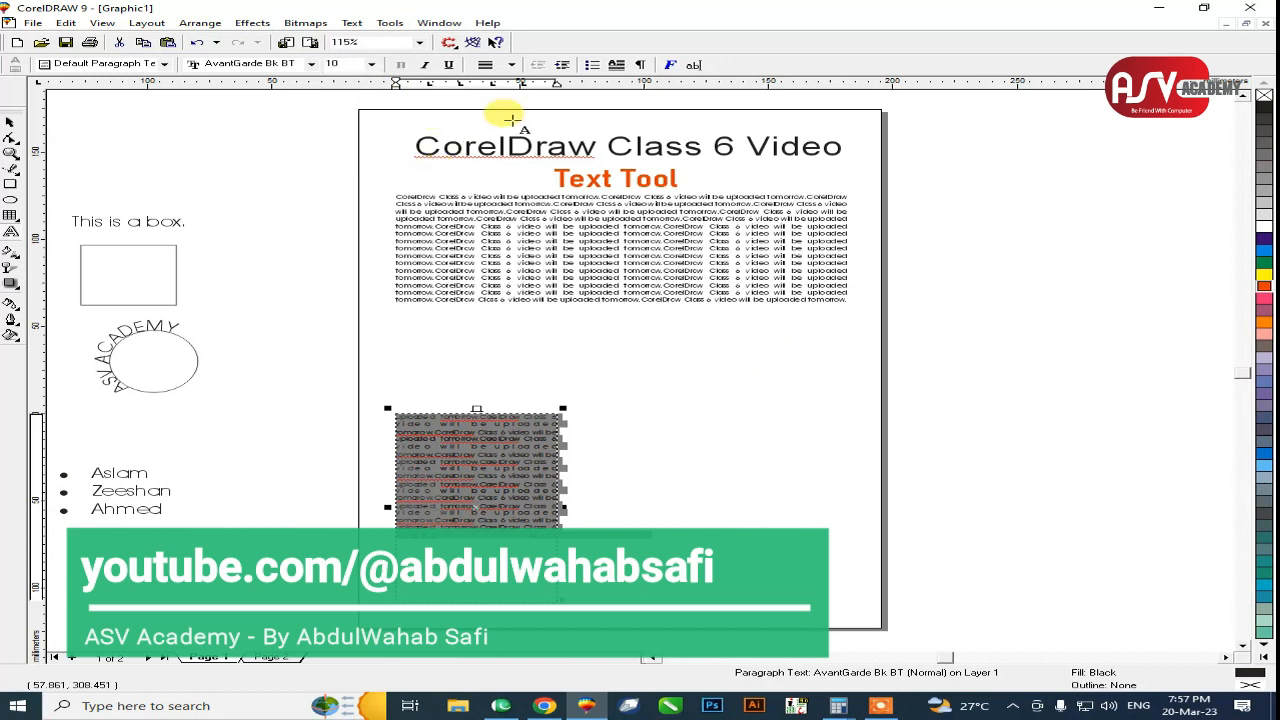
click(372, 64)
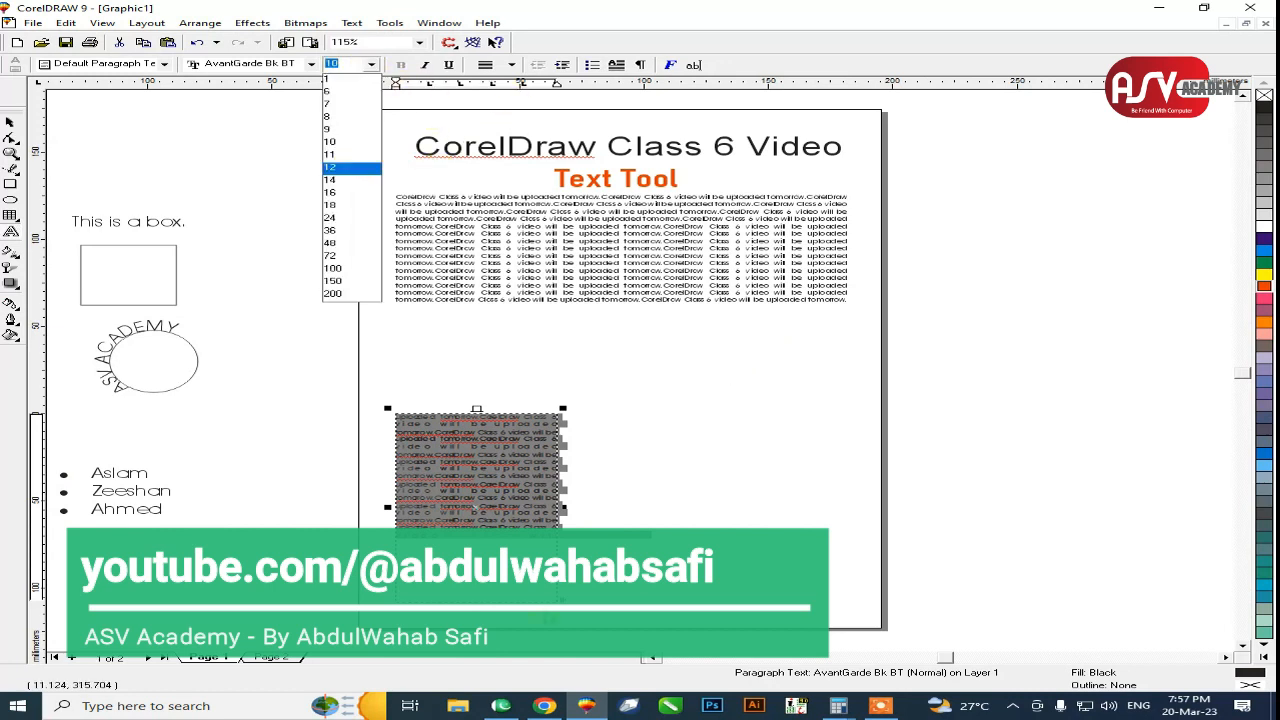
click(351, 168)
click(454, 523)
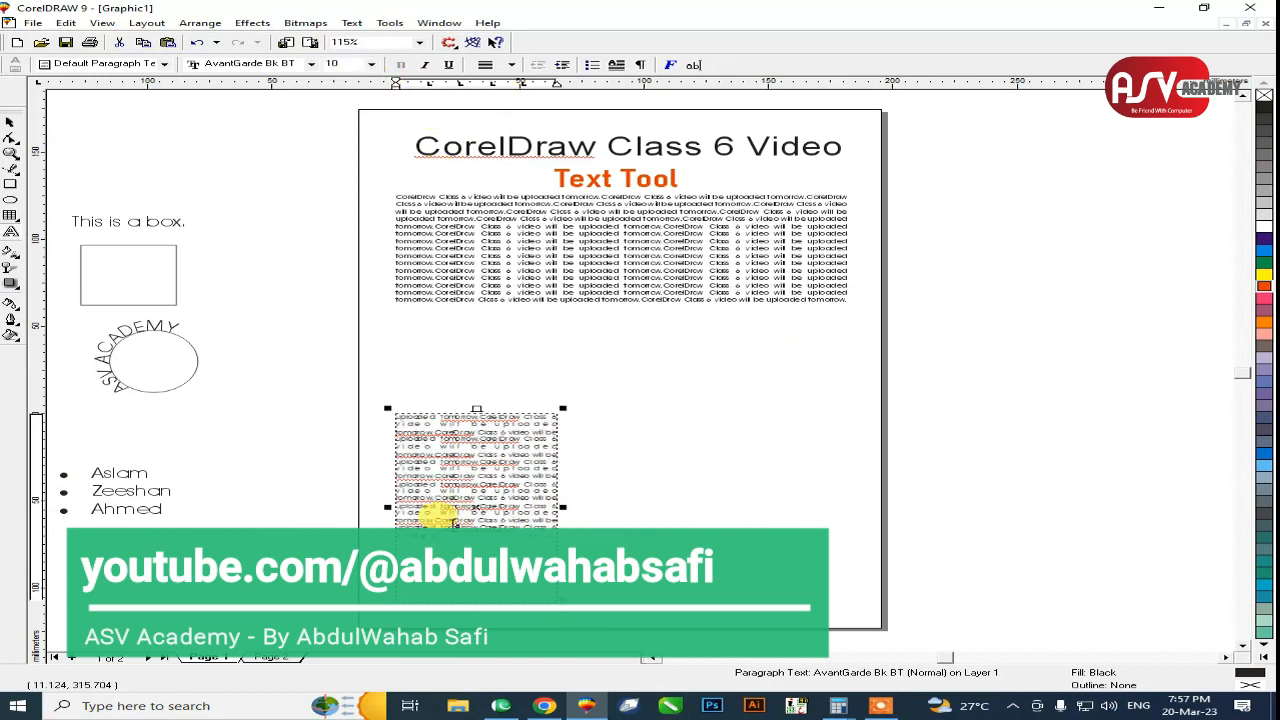
Copy the last lines of the pasted text and paste them repeatedly at the end to fill the lower frame.
drag(441, 520, 549, 547)
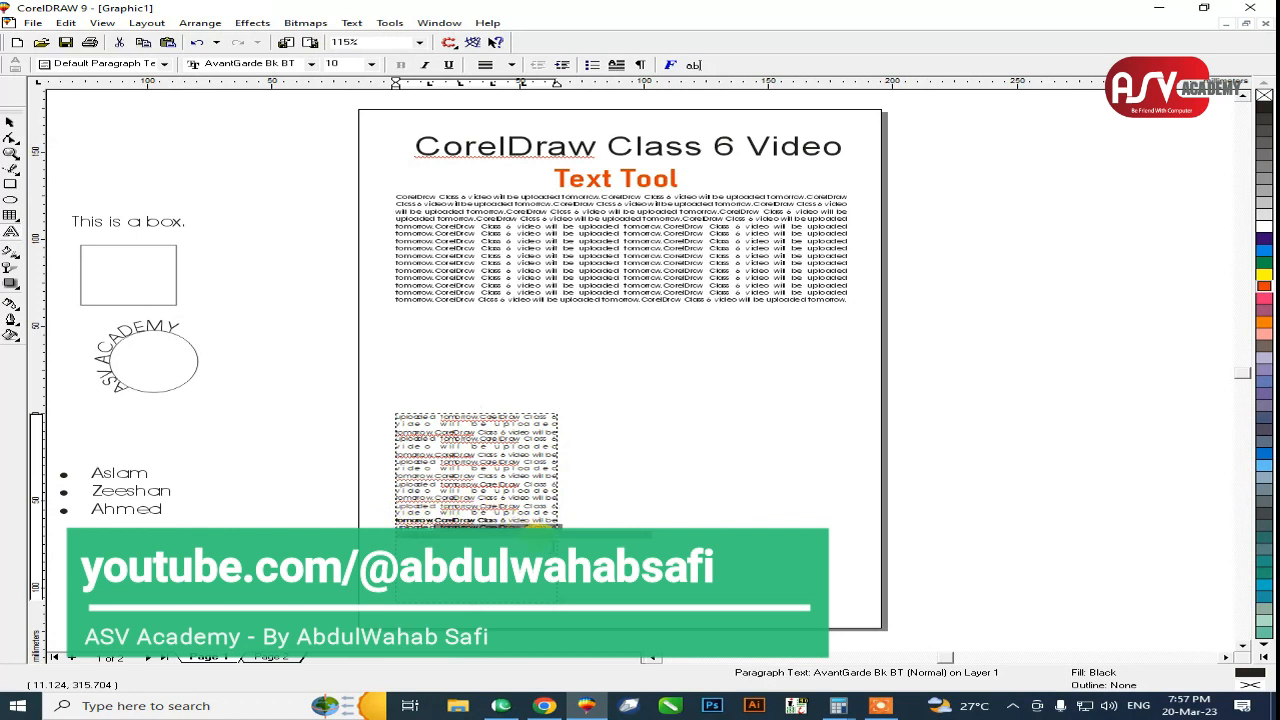
click(544, 557)
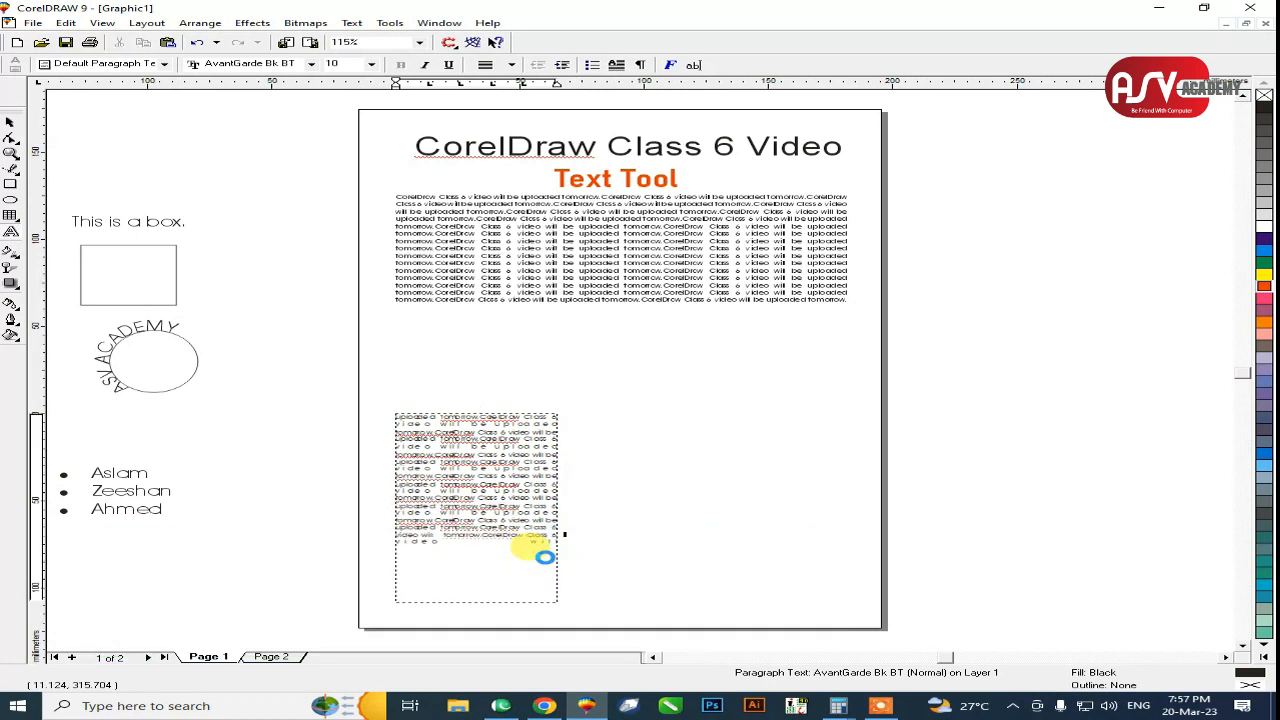
key(ctrl+v)
key(ctrl+v)
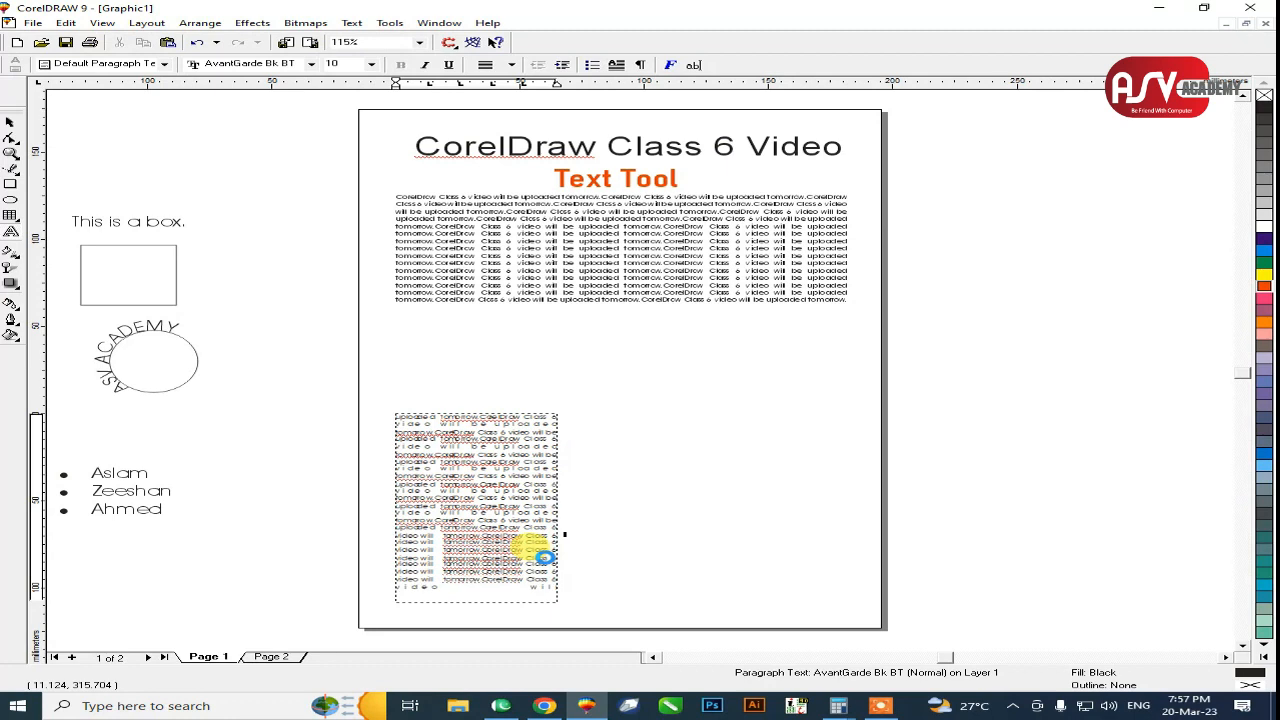
click(531, 574)
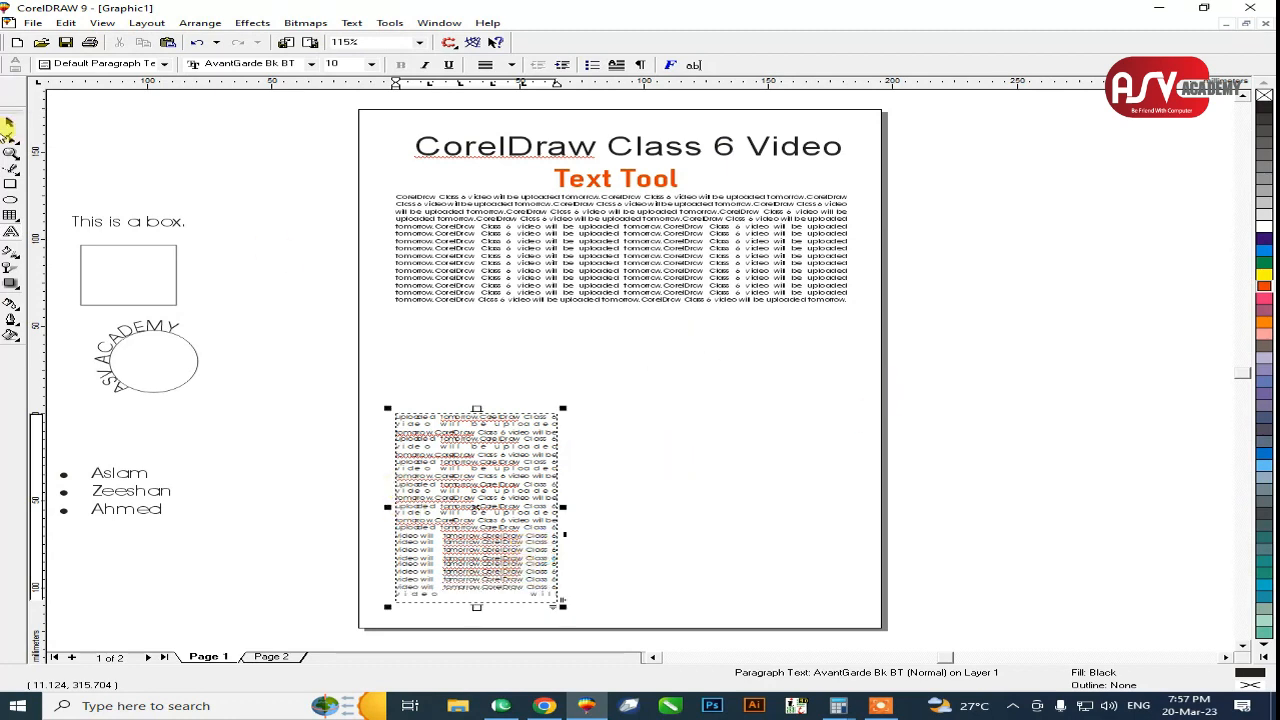
Place a copy of the filled text frame beside it along the lower part of the page.
click(8, 124)
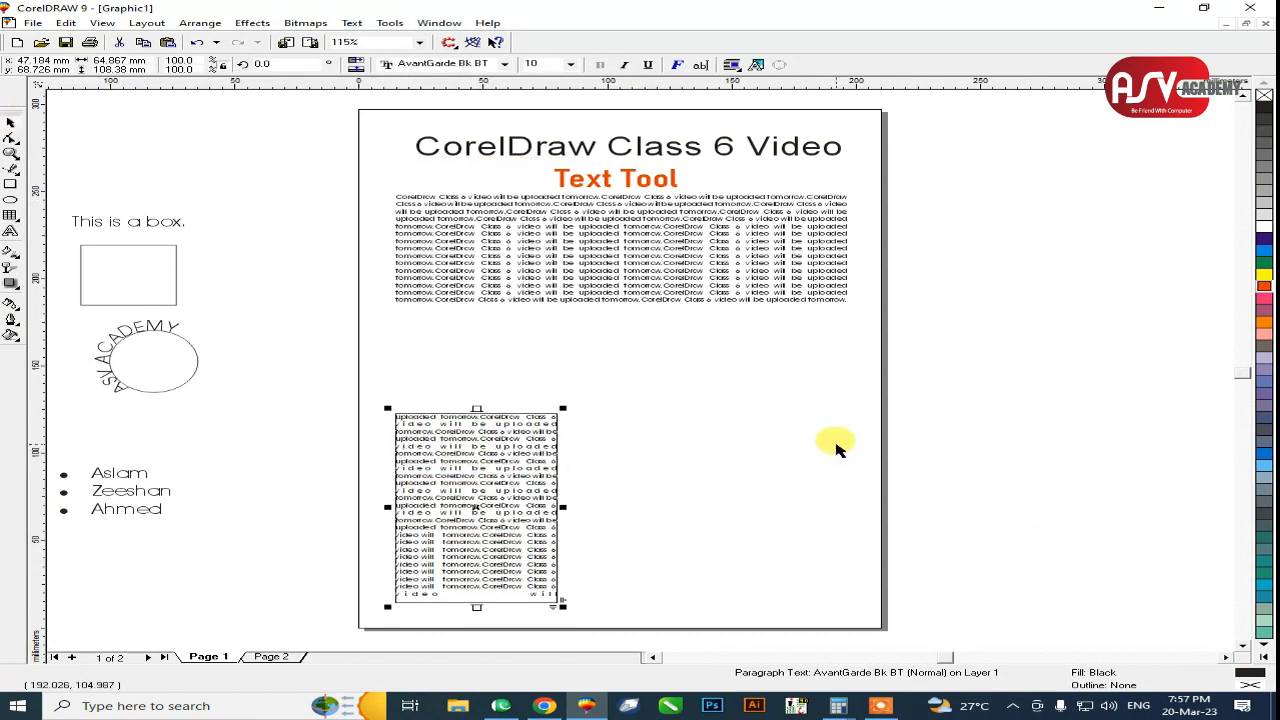
click(834, 443)
click(480, 449)
drag(480, 449, 804, 483)
right_click(634, 467)
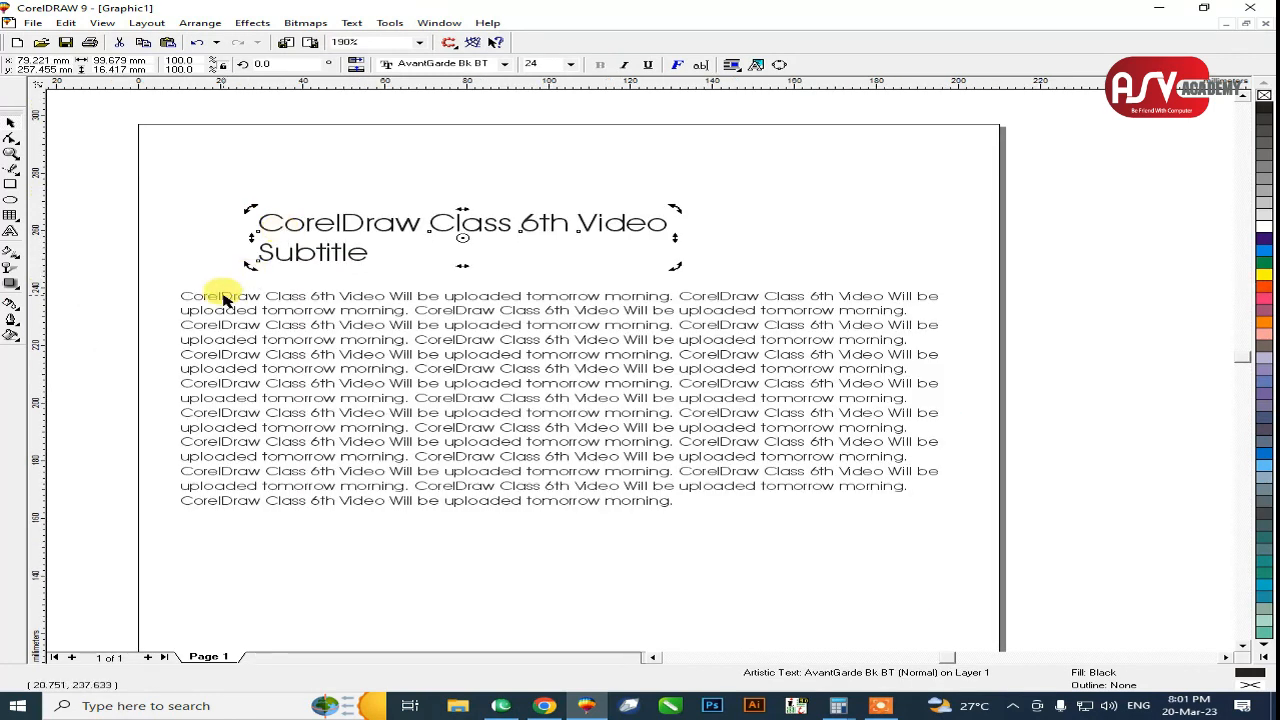
Align the title block's left edge with the left edge of the long paragraph frame.
shift+click(222, 296)
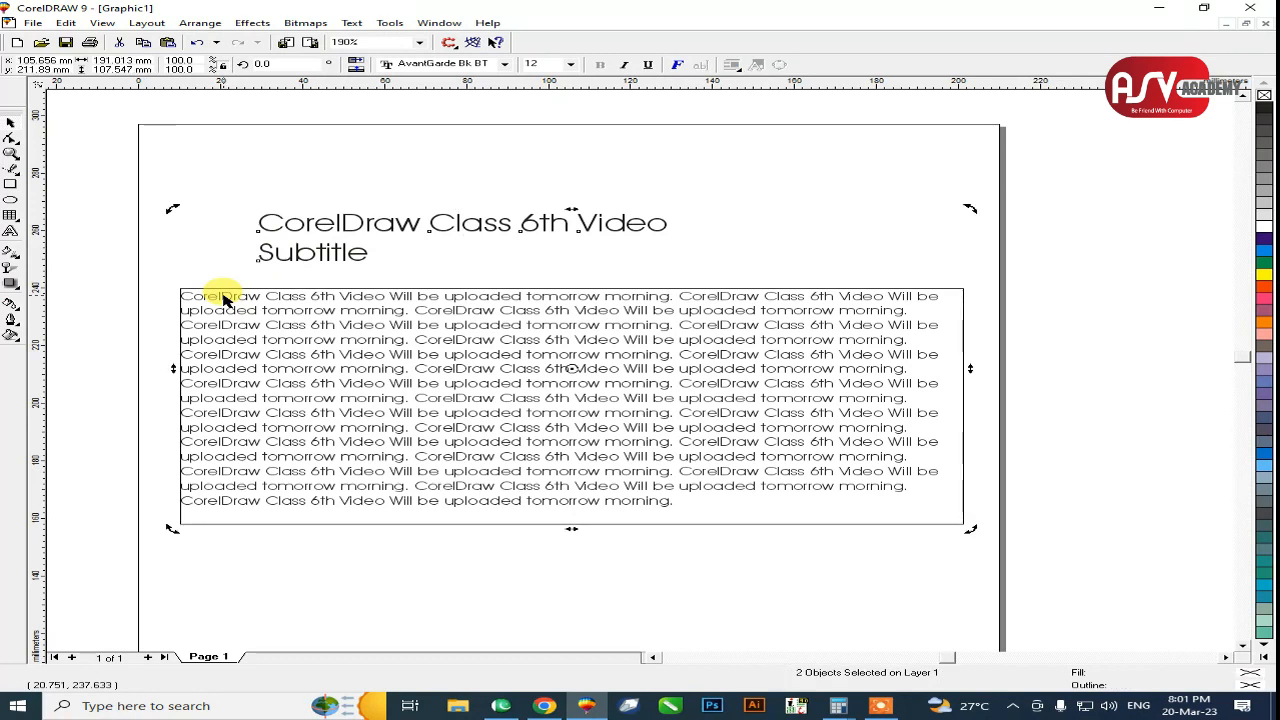
key(l)
key(Escape)
Set the title line "CorelDraw Class 6th Video" in the Arial Black font.
click(226, 225)
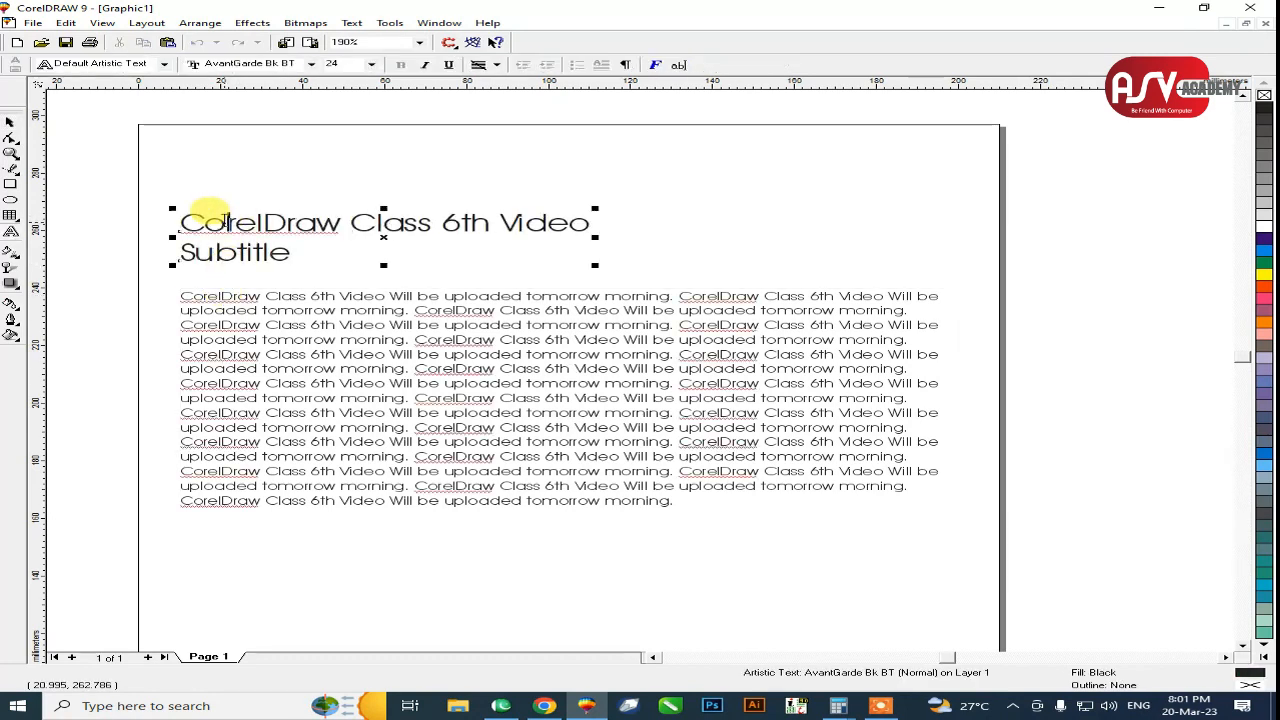
drag(166, 214, 594, 186)
click(311, 63)
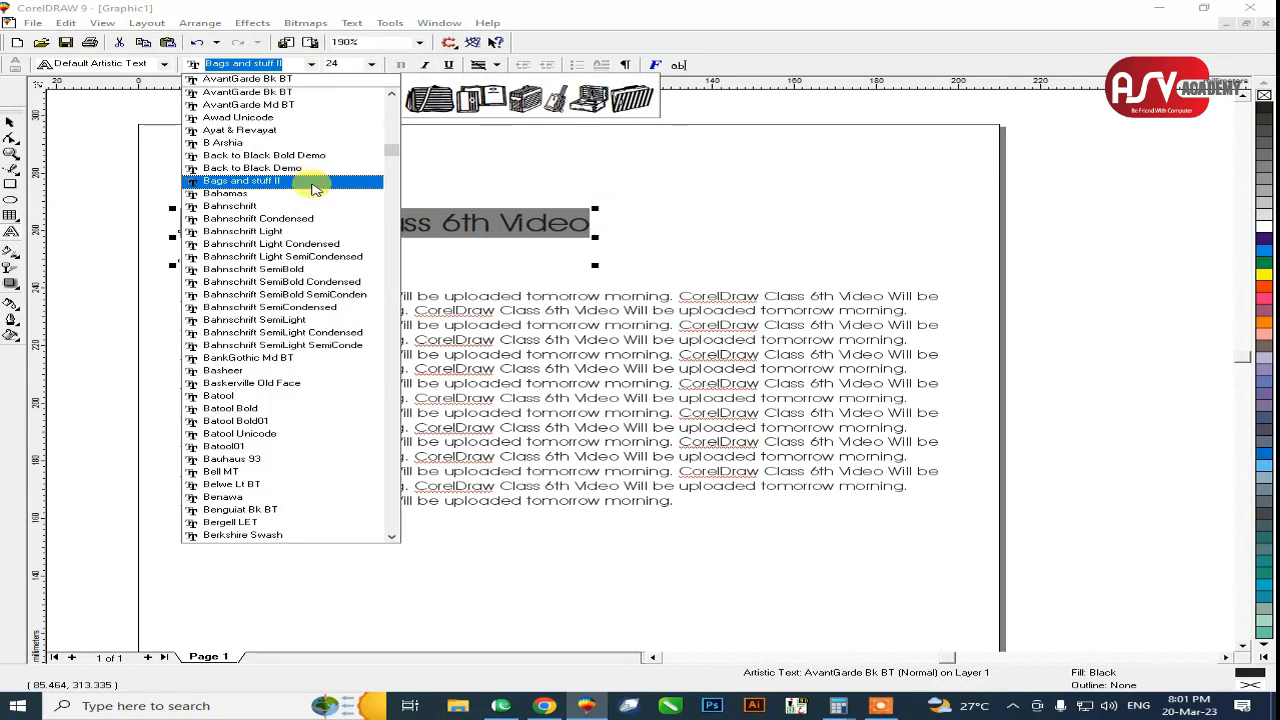
text(Ar)
key(Down)
key(Down)
key(Down)
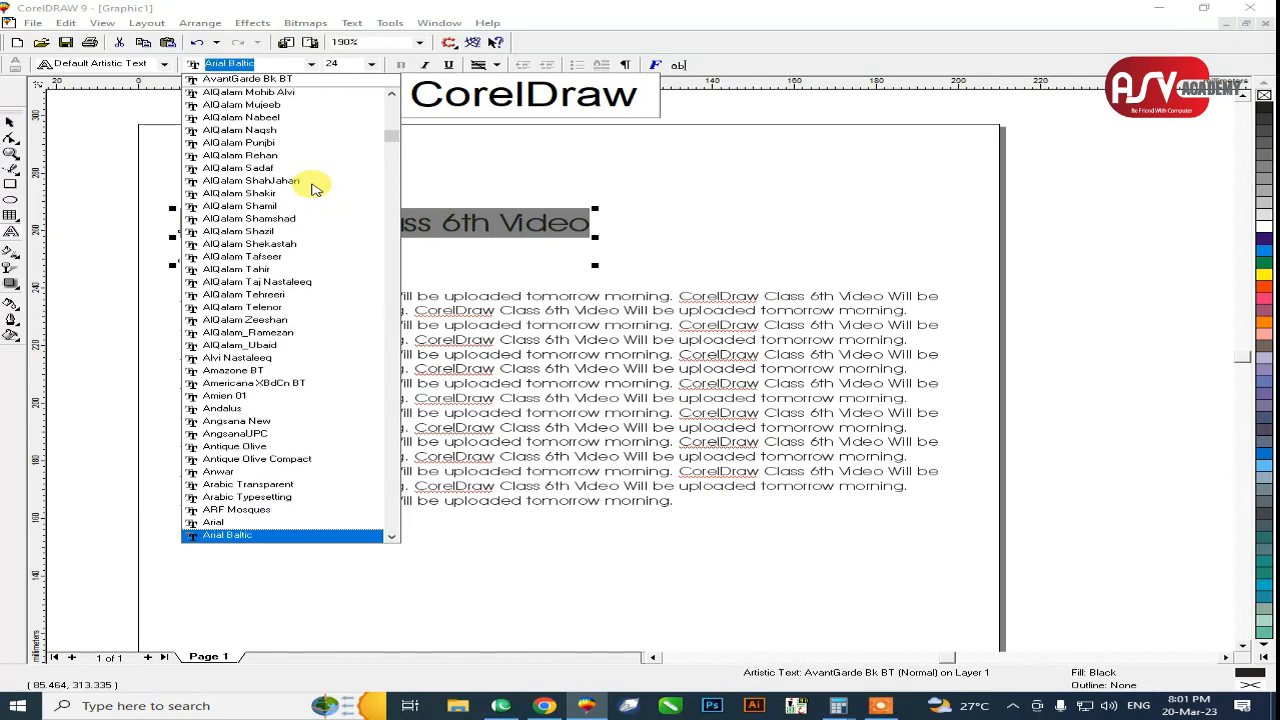
key(Up)
key(Return)
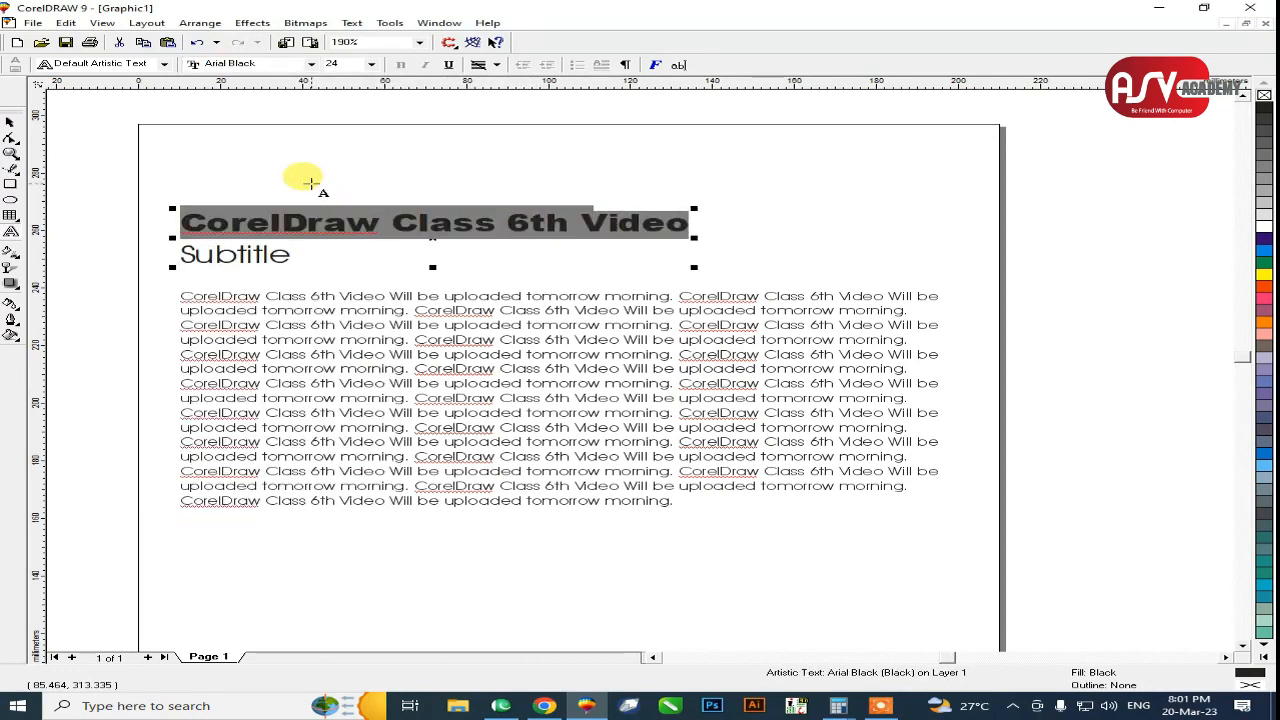
Format the "Subtitle" line in bold Arial.
click(183, 245)
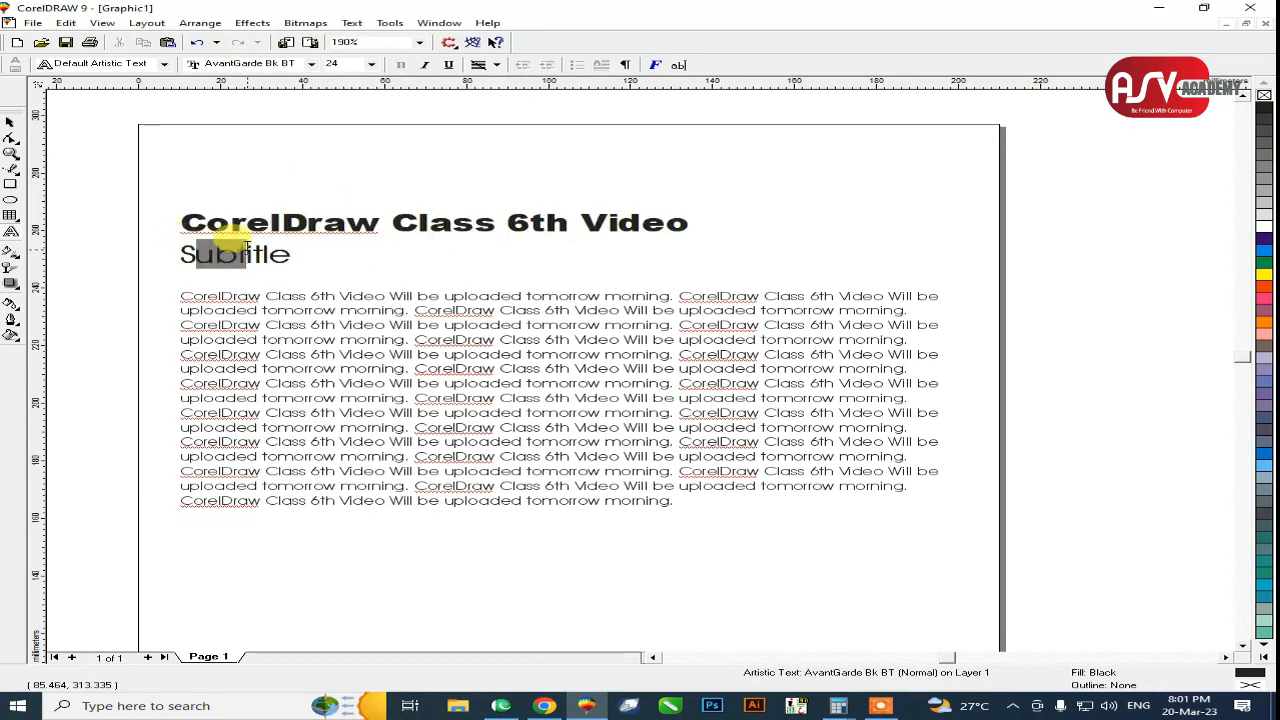
drag(290, 254, 160, 256)
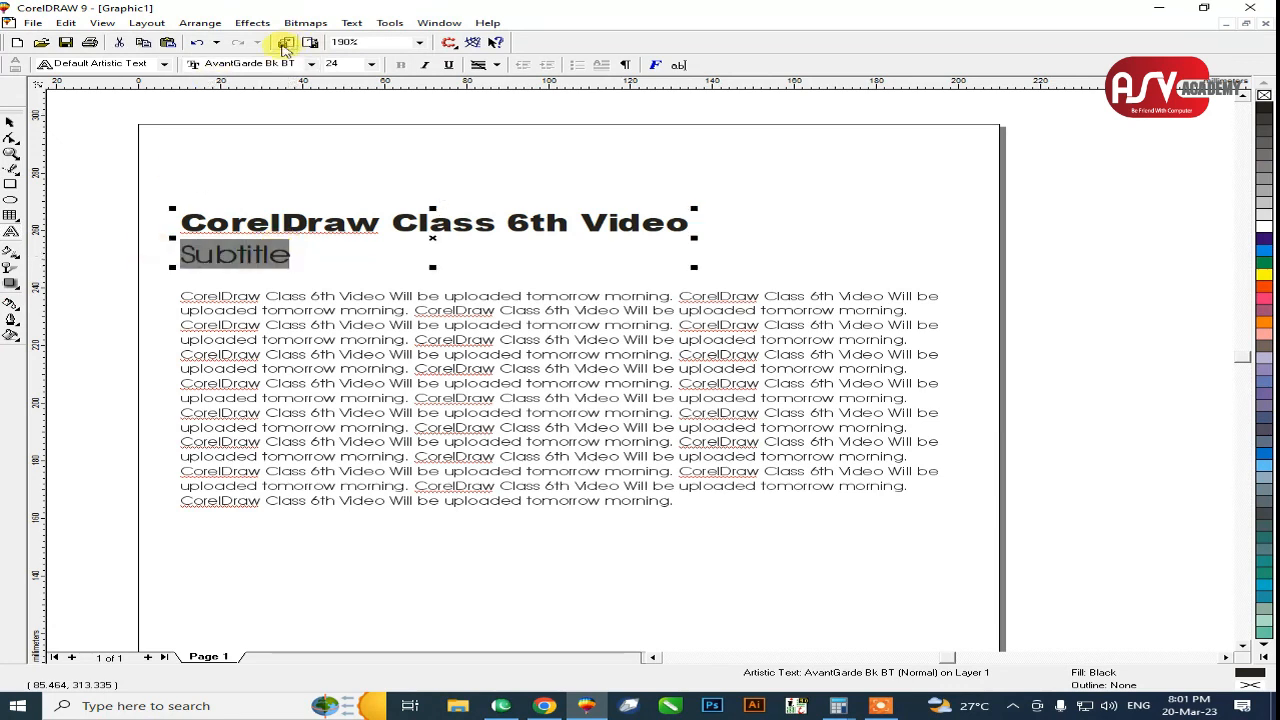
click(311, 64)
text(Arial)
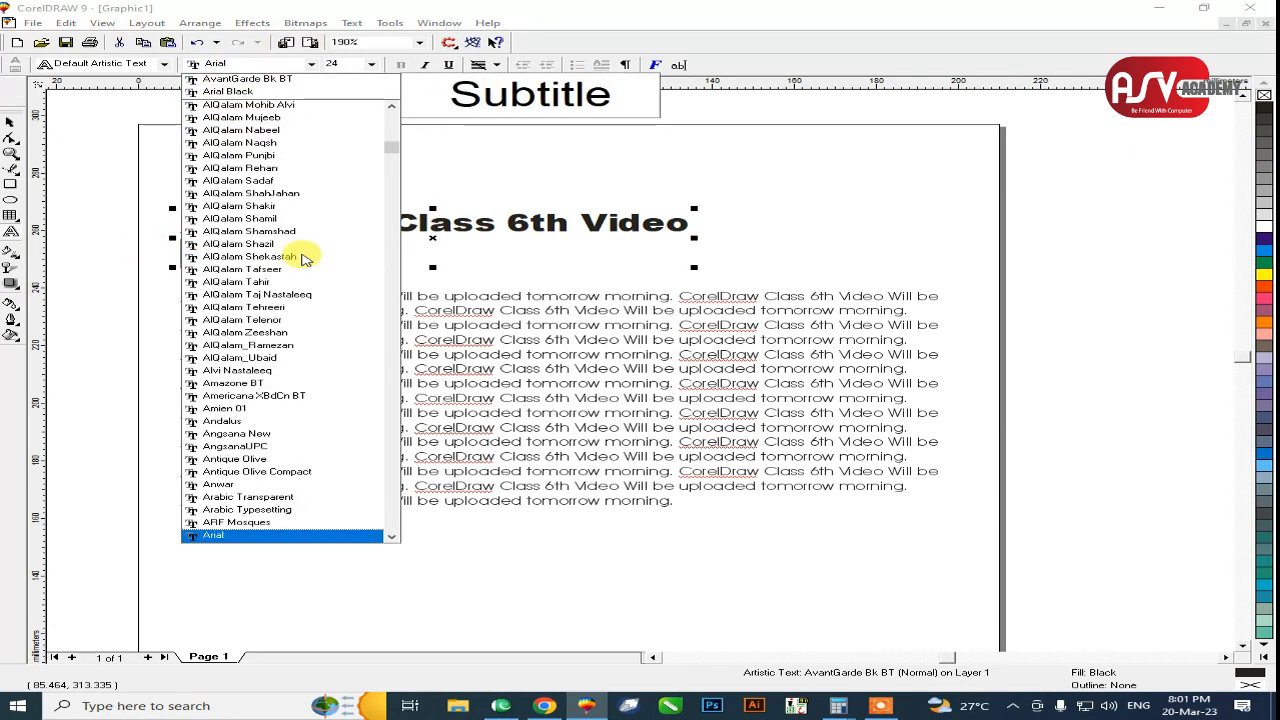
key(Return)
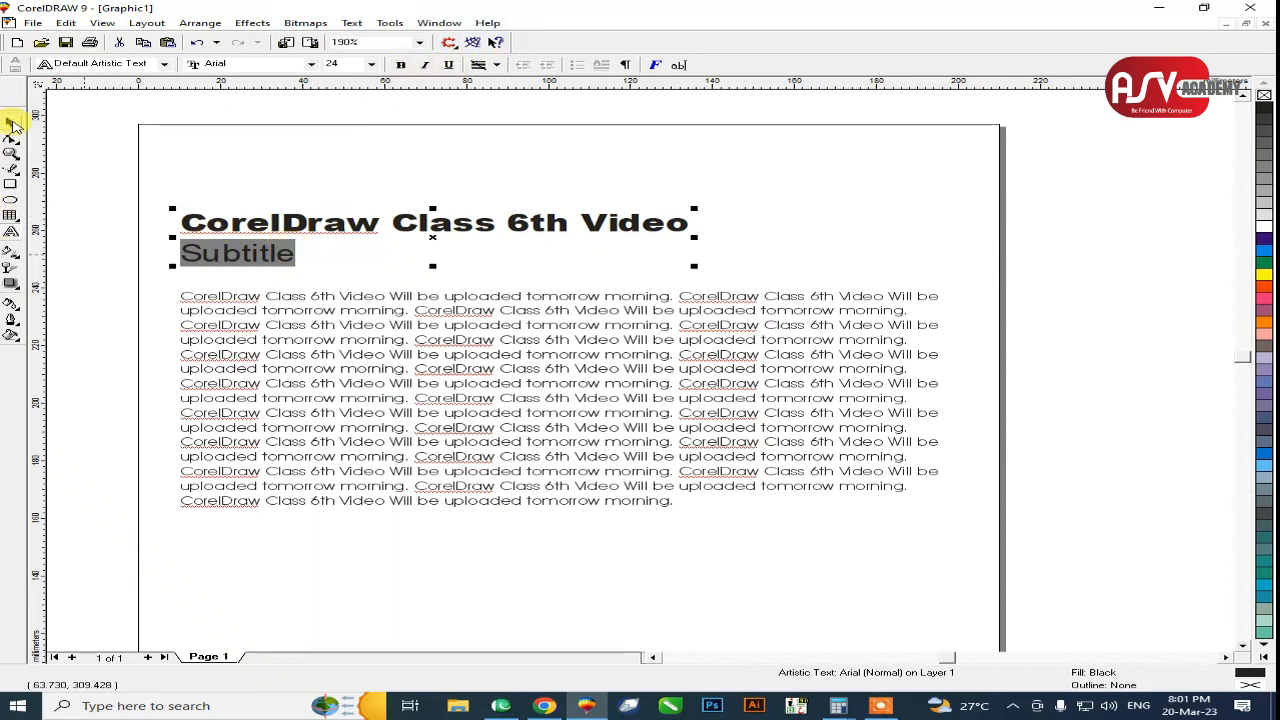
click(401, 64)
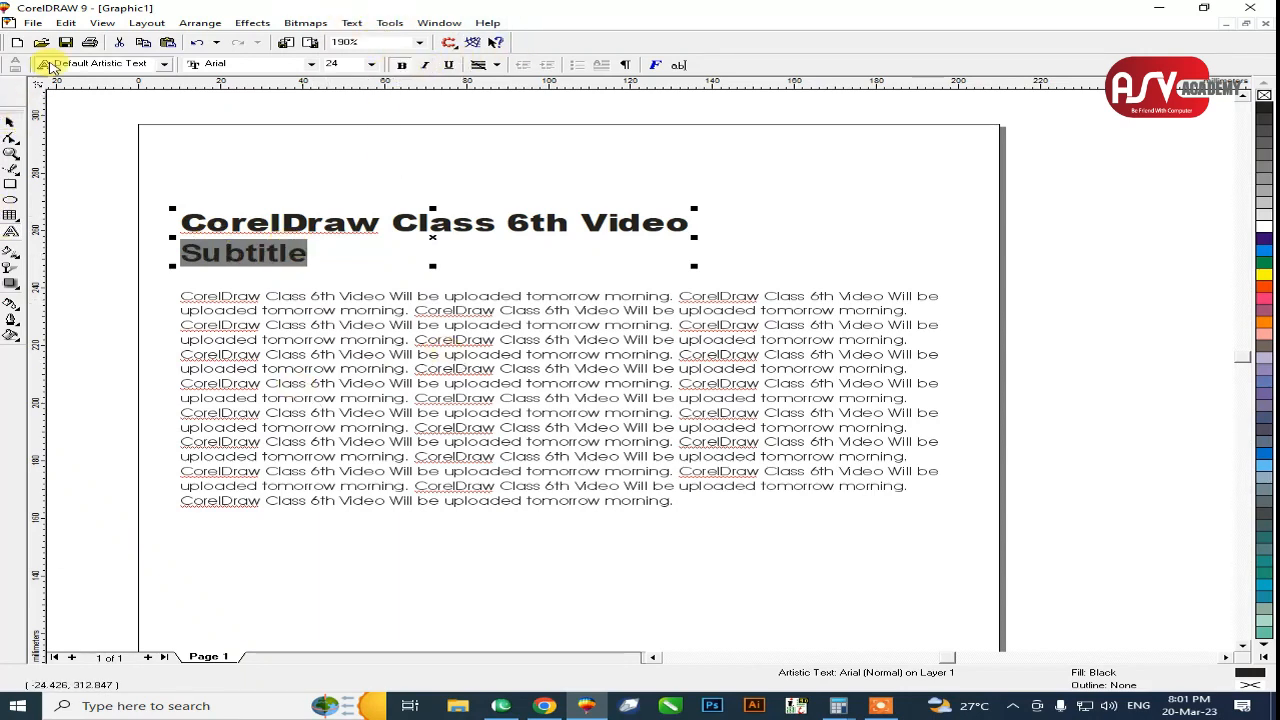
Move the long paragraph up close beneath the subtitle and fill the title block with red.
click(10, 122)
click(388, 284)
drag(388, 284, 366, 268)
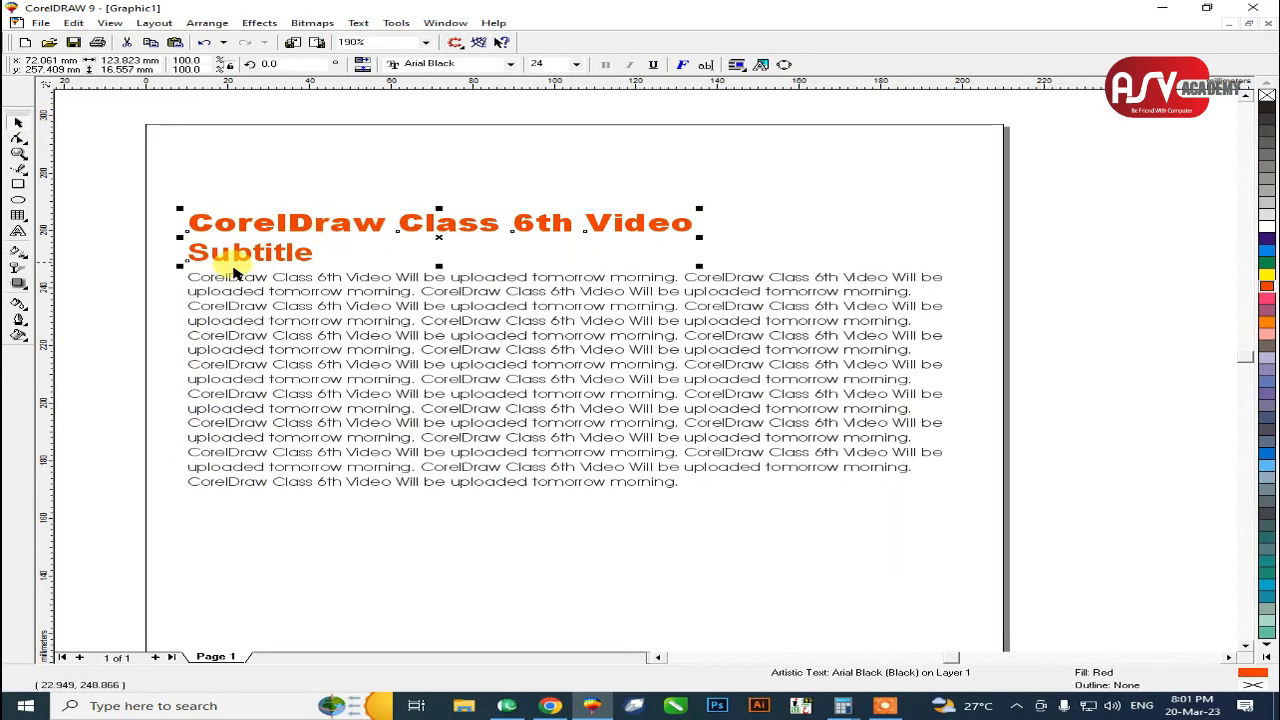
key(Escape)
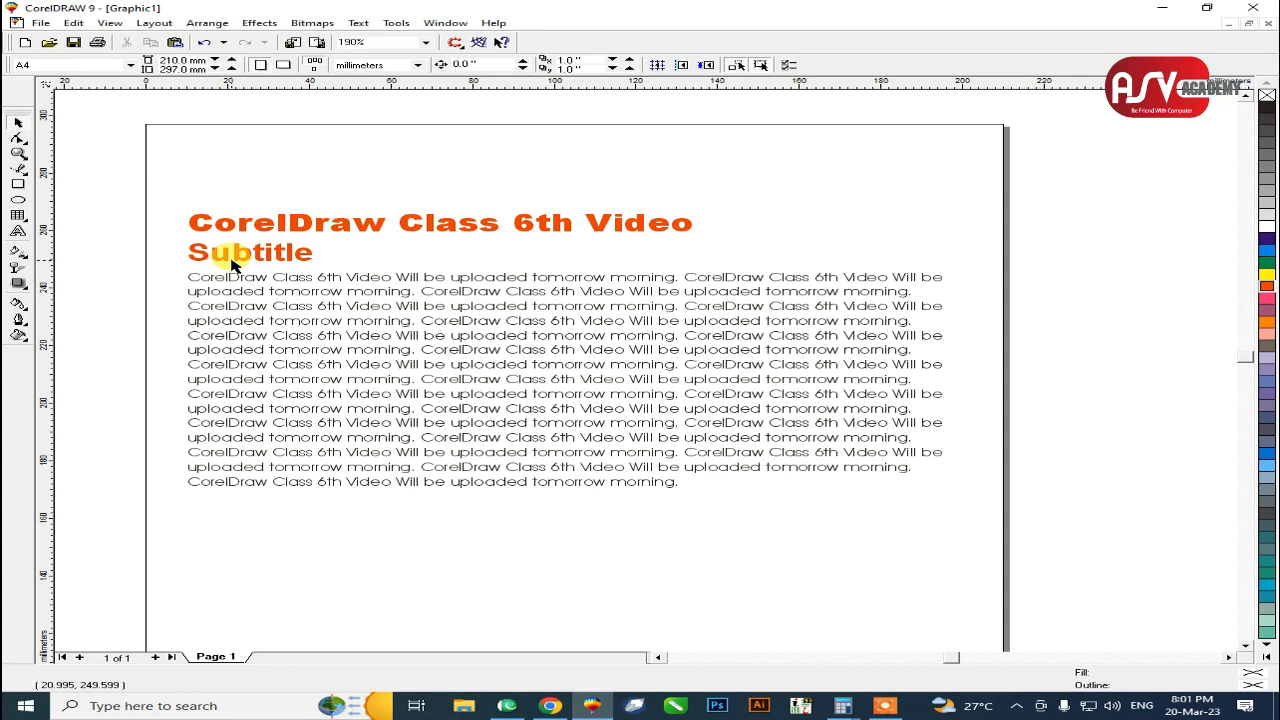
Center-align the title and subtitle lines and center the title block over the long paragraph.
double_click(246, 258)
key(ctrl+a)
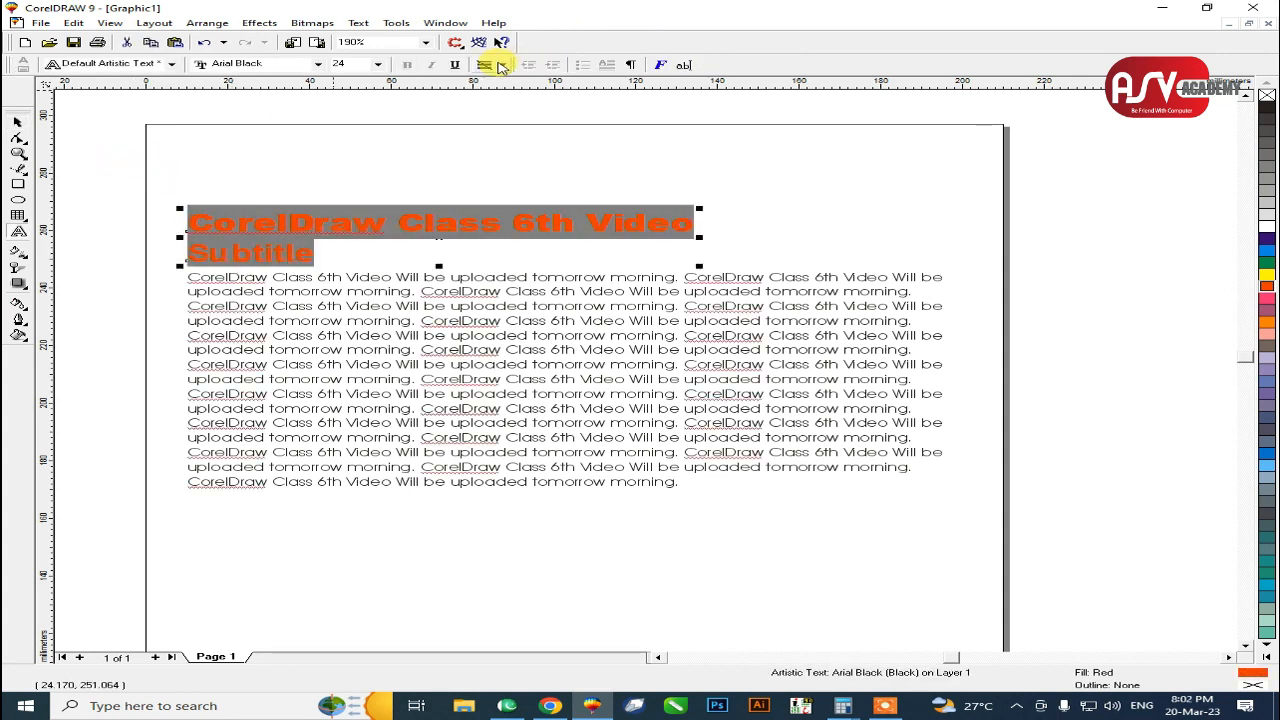
click(503, 65)
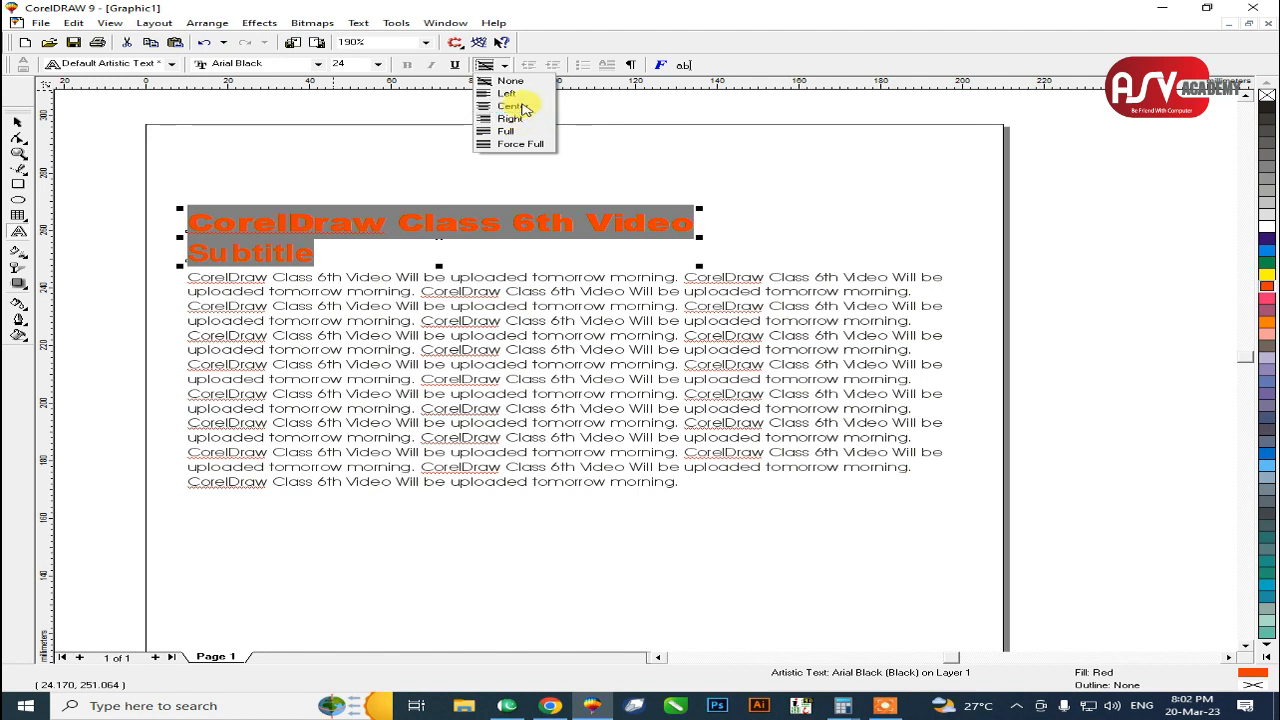
click(514, 106)
click(17, 122)
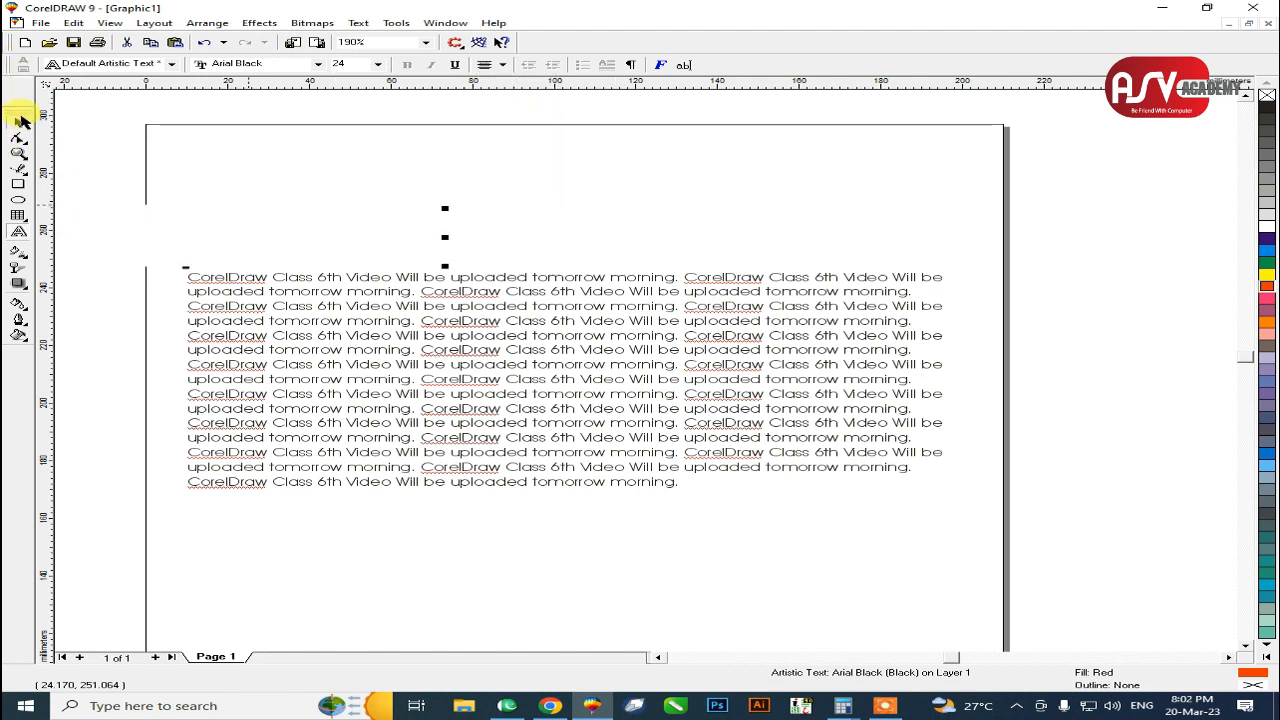
shift+click(509, 287)
key(shift+F4)
key(Escape)
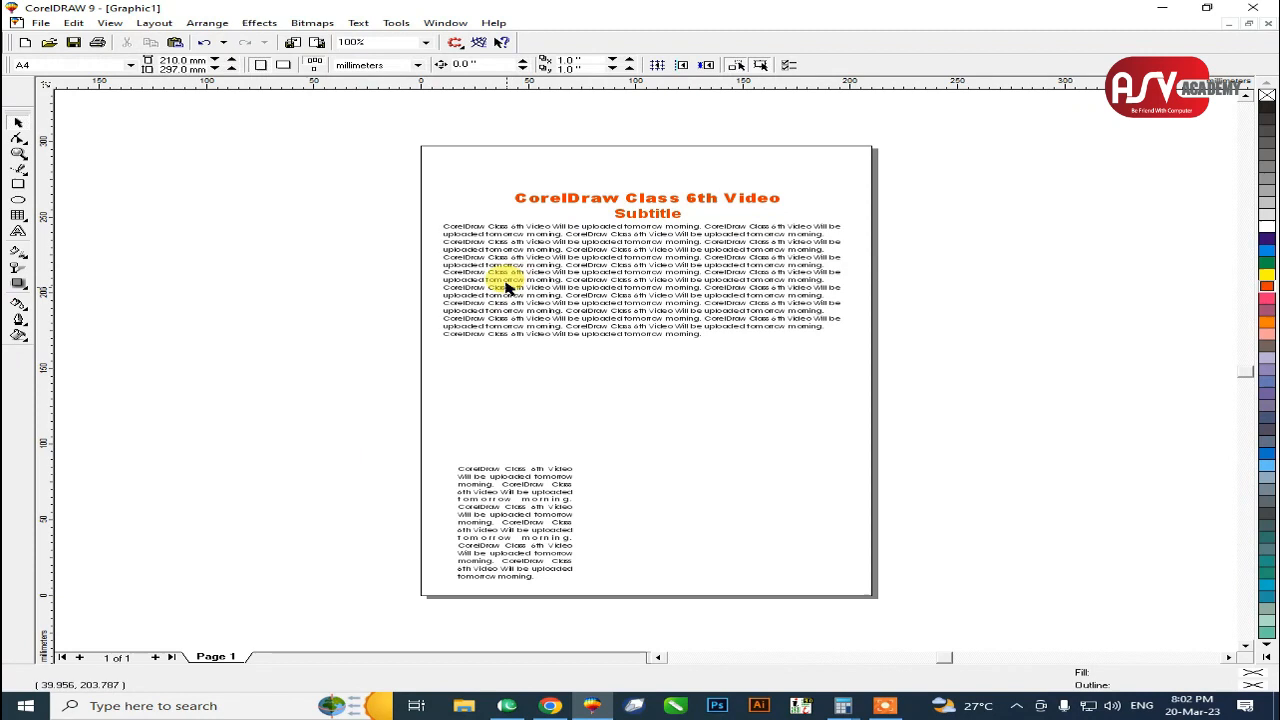
Align the narrow text frame near the page bottom with the left edge of the long paragraph.
click(510, 474)
shift+click(516, 303)
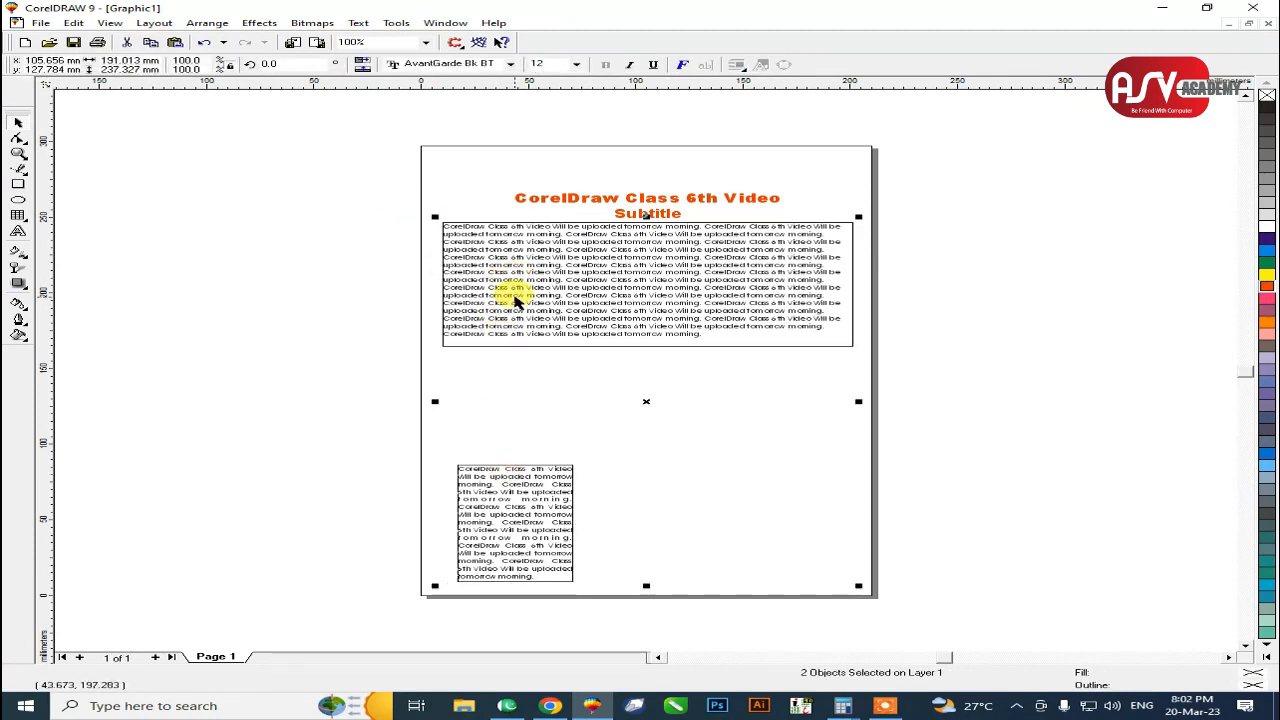
key(l)
key(Escape)
Add two copies of the narrow frame beside it, one centered under the long paragraph and one near its right edge.
drag(515, 477, 800, 509)
shift+click(630, 293)
key(c)
key(Escape)
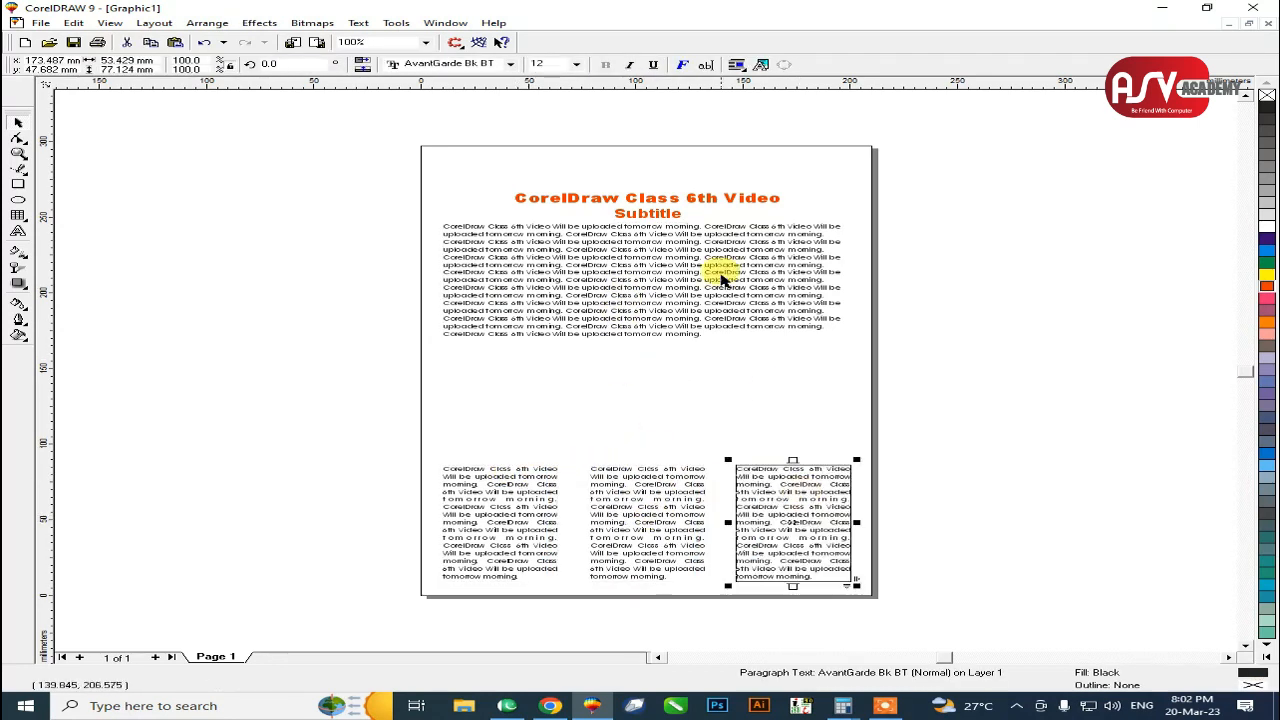
Try centering the rightmost narrow frame vertically on the long paragraph and undo that alignment.
shift+click(731, 249)
key(t)
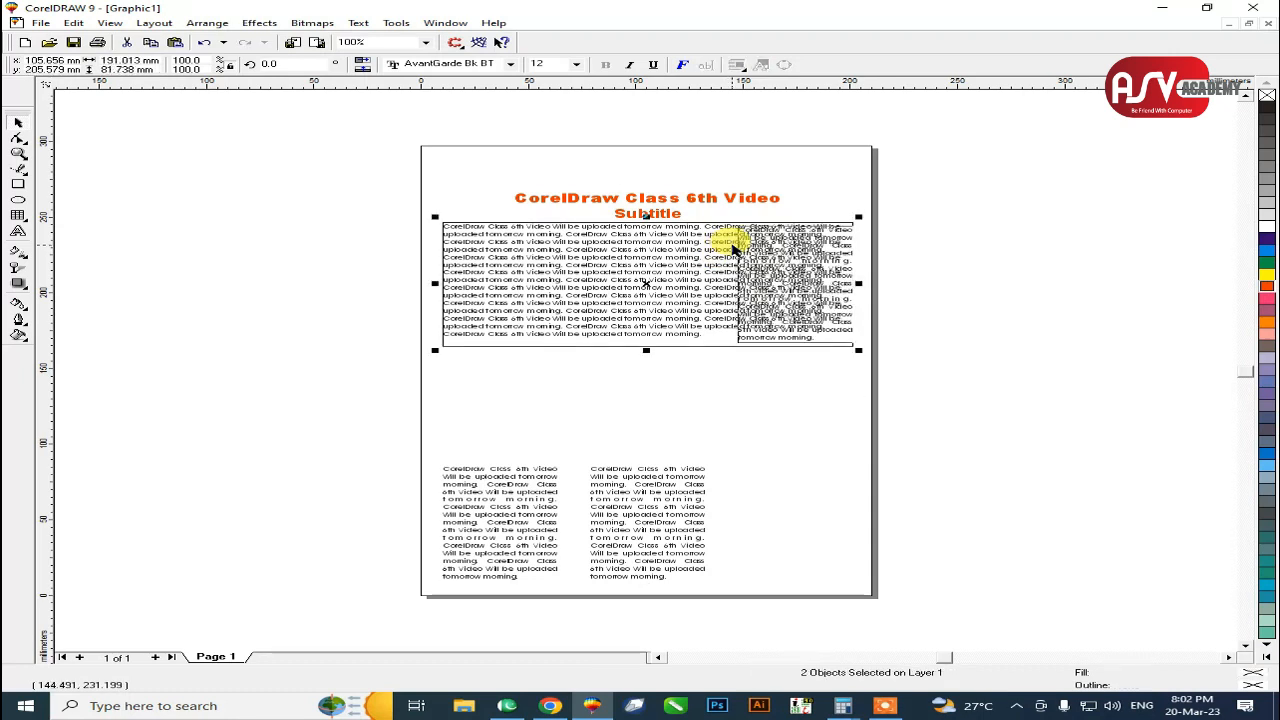
key(ctrl+z)
key(Escape)
click(786, 529)
Apply a drop cap to the long paragraph beneath the subtitle.
key(F2)
drag(337, 160, 965, 431)
click(691, 427)
key(F8)
click(750, 446)
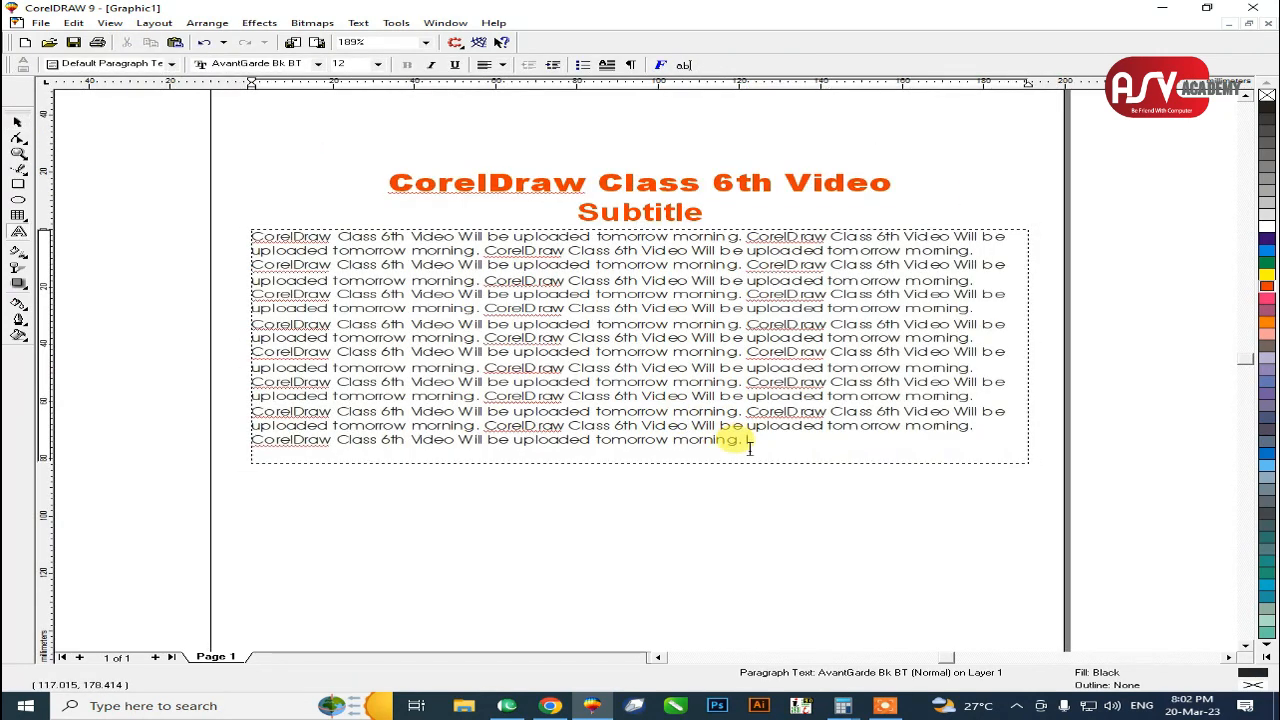
drag(750, 446, 163, 177)
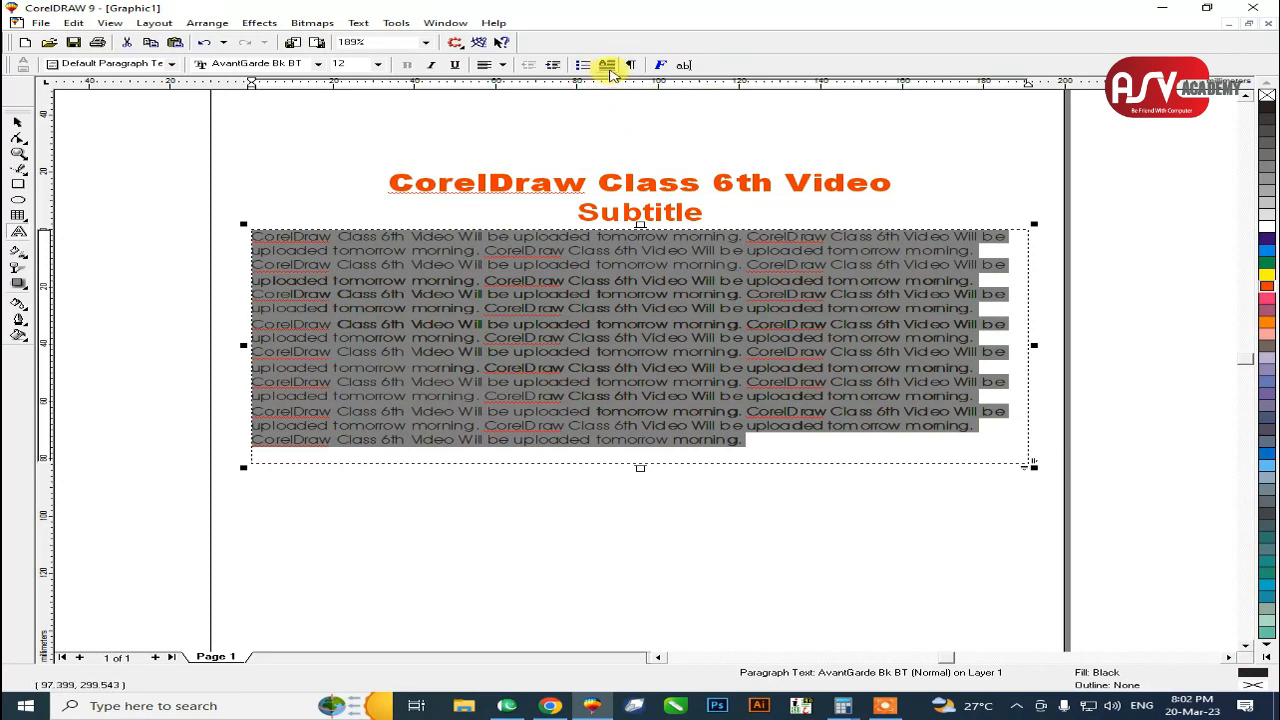
click(608, 65)
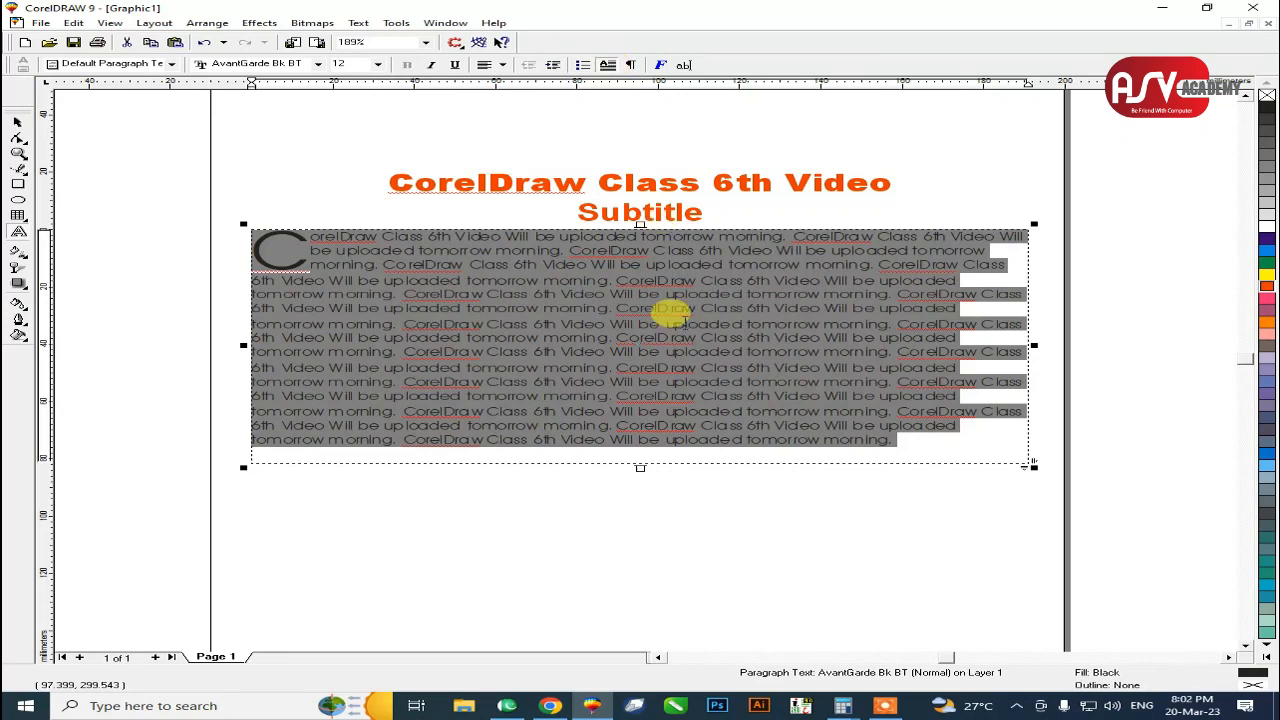
click(686, 323)
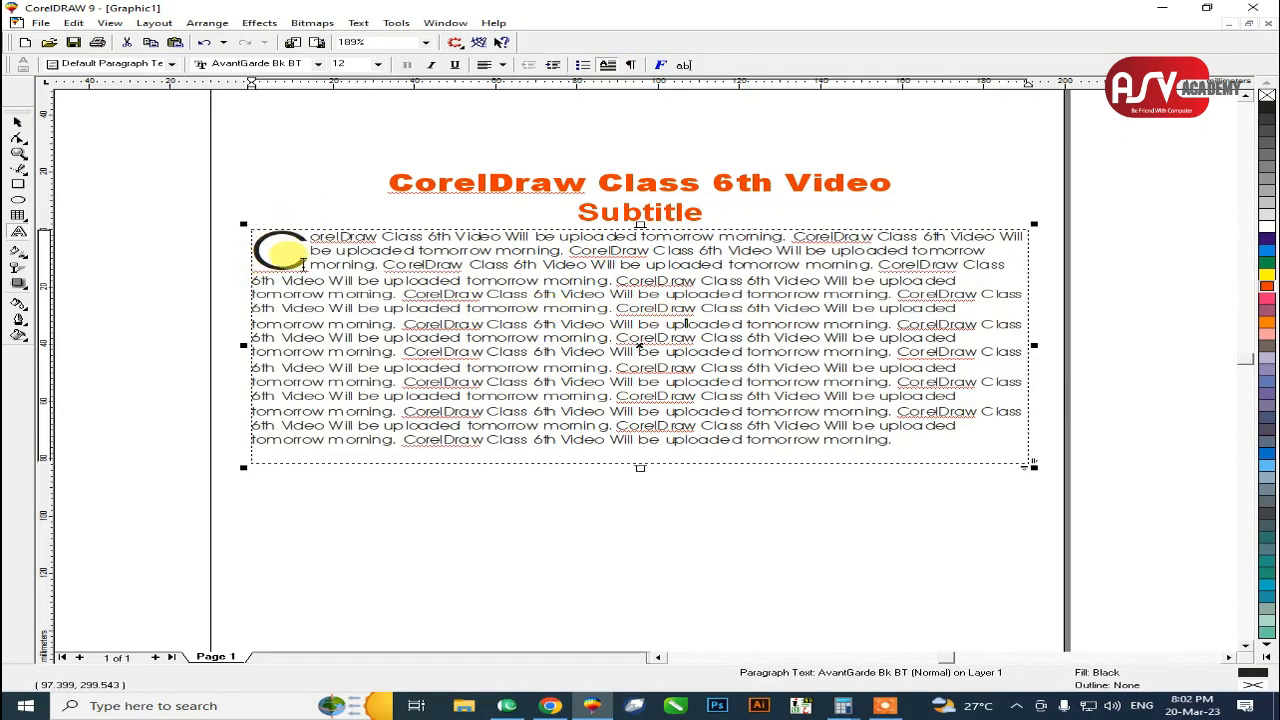
Apply a drop cap to the leftmost of the three narrow text frames near the page bottom.
drag(271, 252, 278, 230)
click(318, 238)
key(shift+F4)
key(F2)
drag(436, 448, 909, 616)
click(333, 267)
click(269, 459)
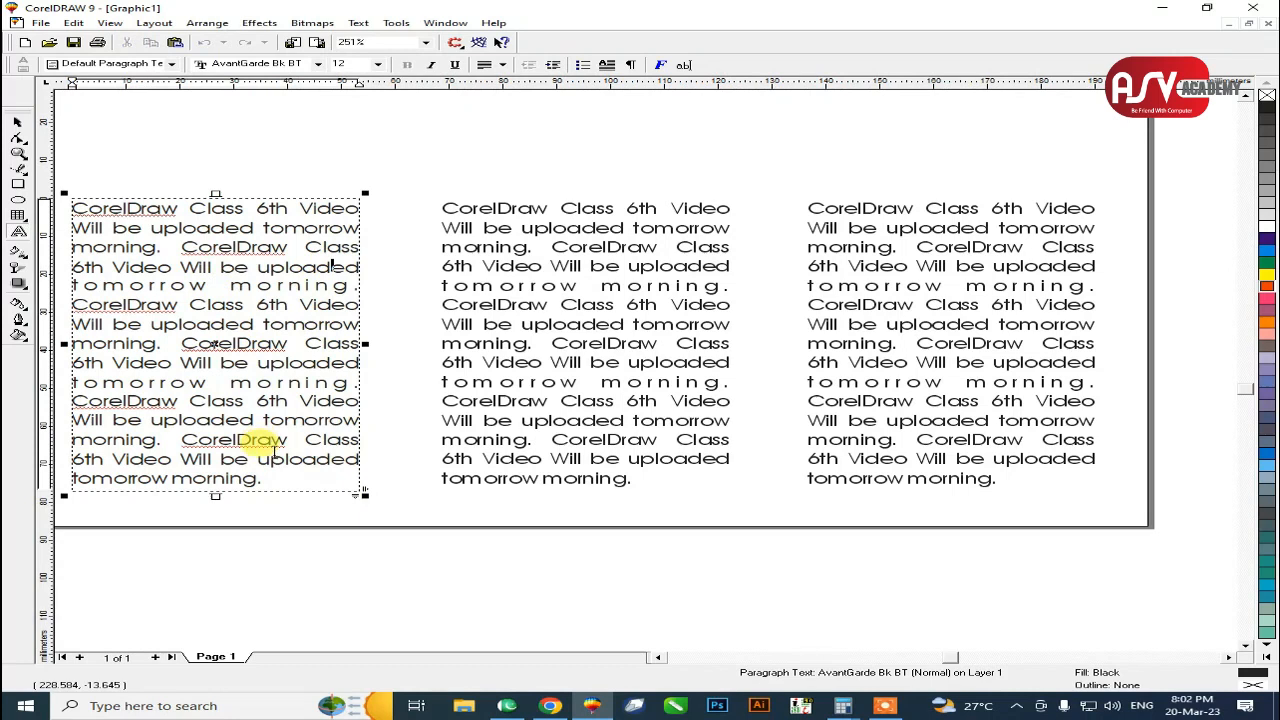
click(607, 66)
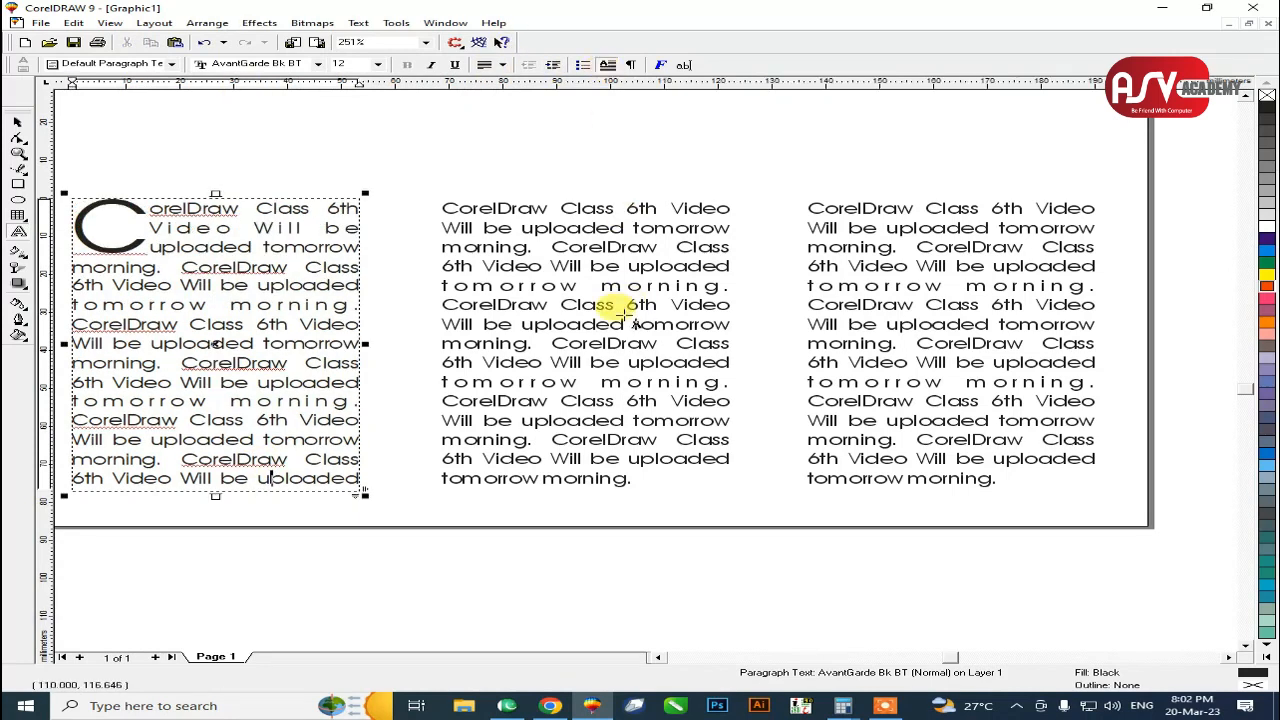
Apply a drop cap to the middle and the rightmost narrow text frames, leaving nothing selected.
click(624, 324)
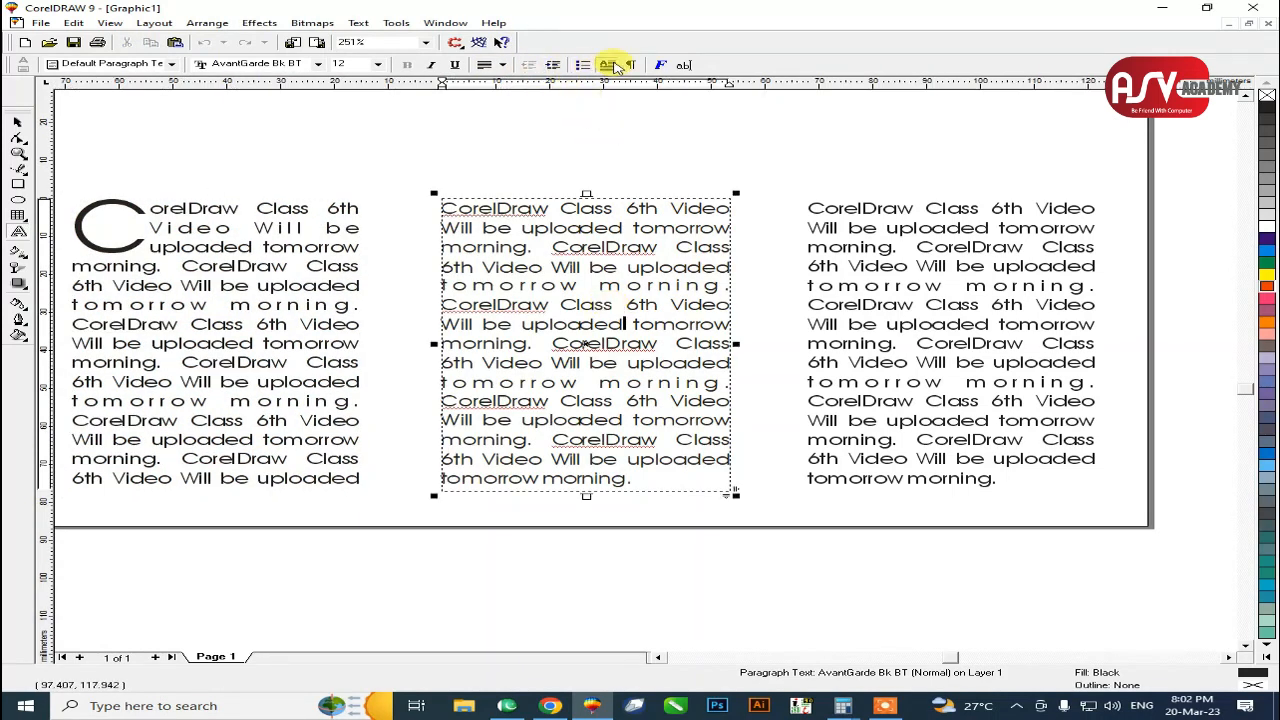
click(607, 66)
click(1050, 302)
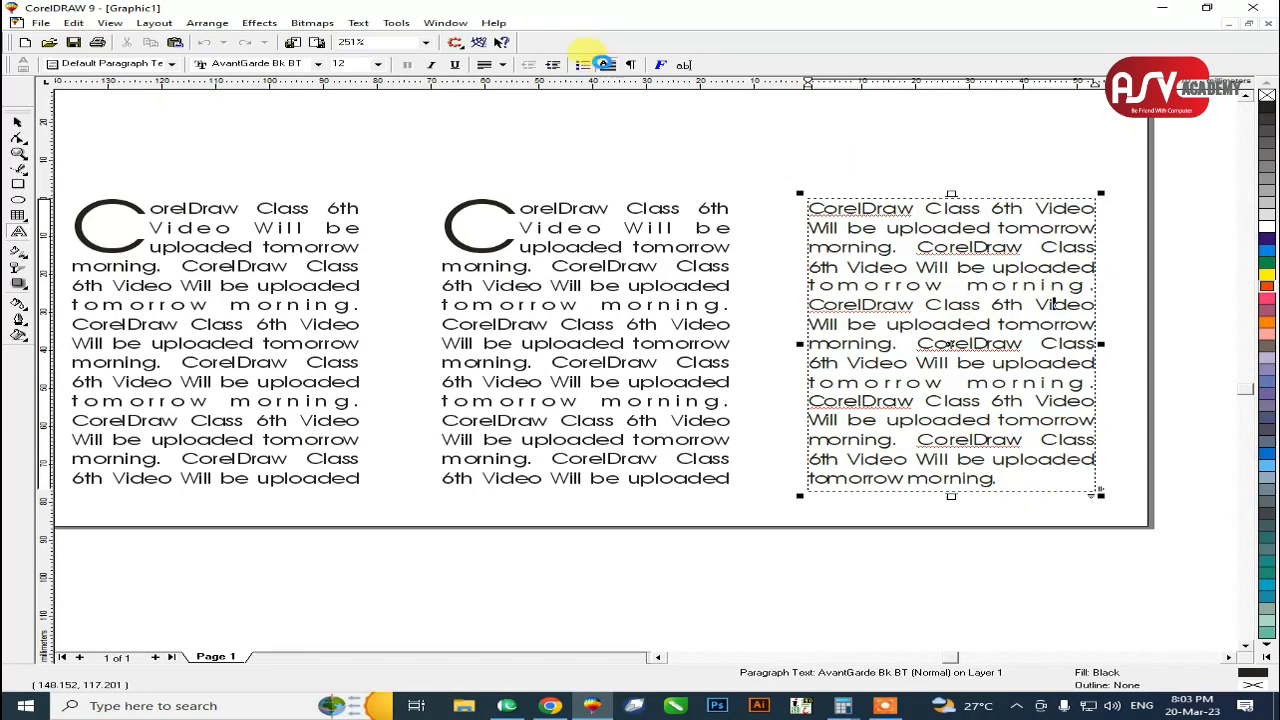
click(603, 64)
key(shift+F4)
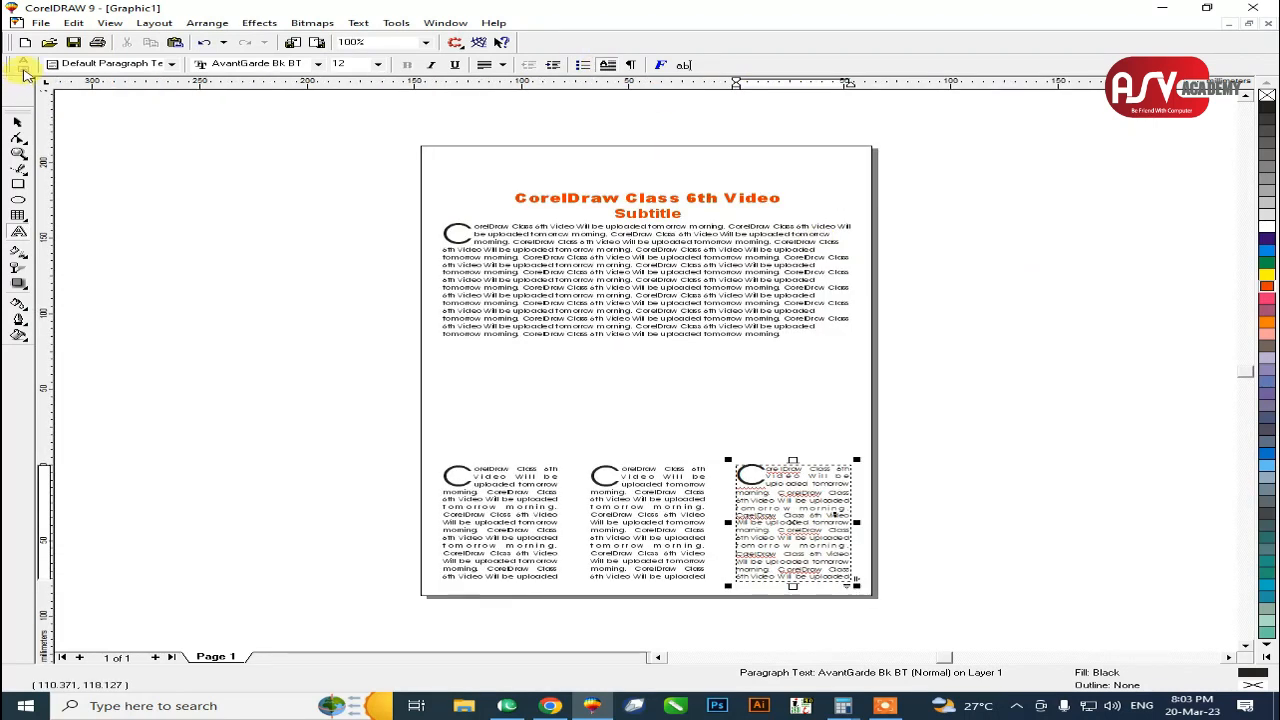
click(20, 122)
click(991, 271)
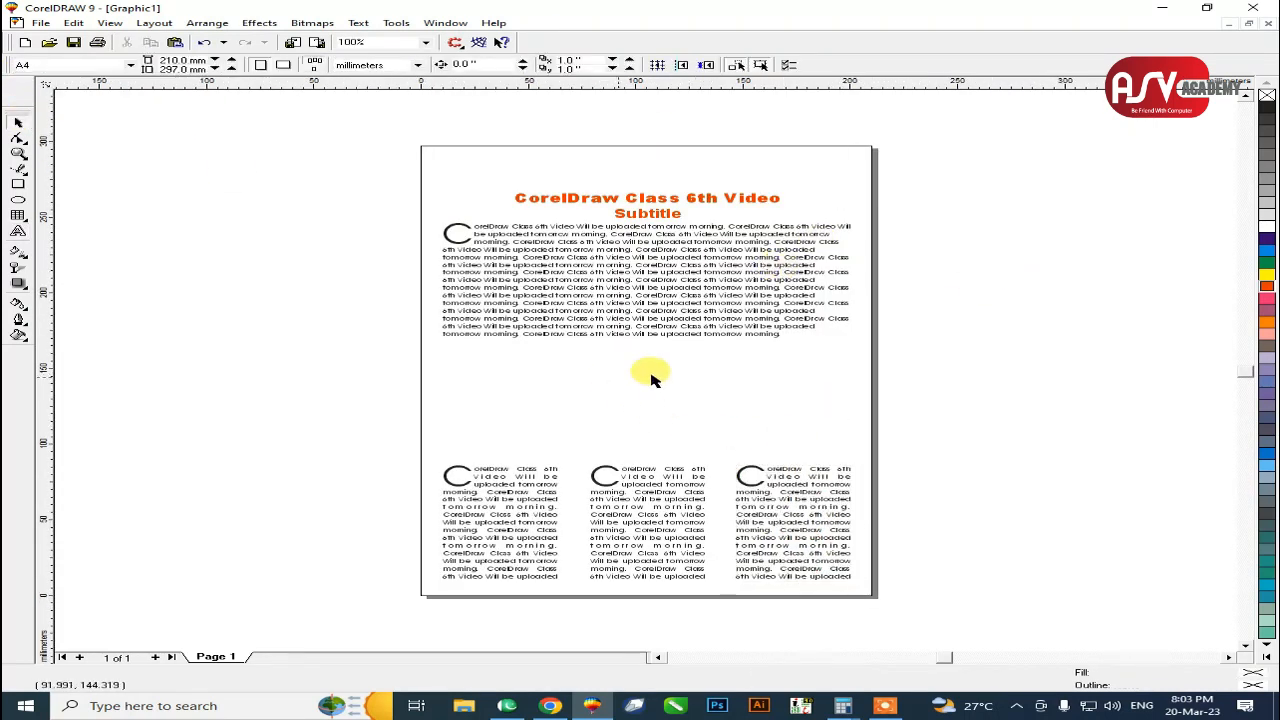
Switch to File Explorer, browse to JPG > Backgroud > Natural on drive F and bring the awesome-hd-wallpapers-nature-waterfall picture into the drawing.
click(592, 705)
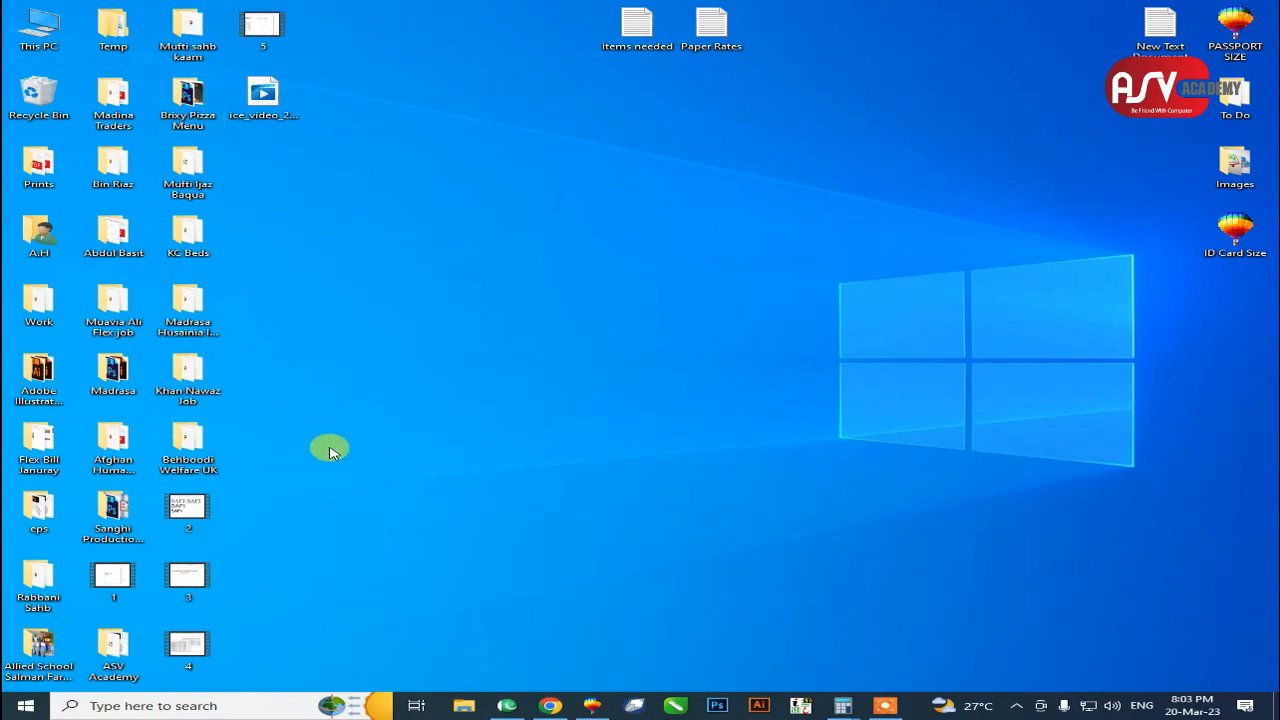
key(super+e)
click(1260, 7)
key(super+e)
click(105, 343)
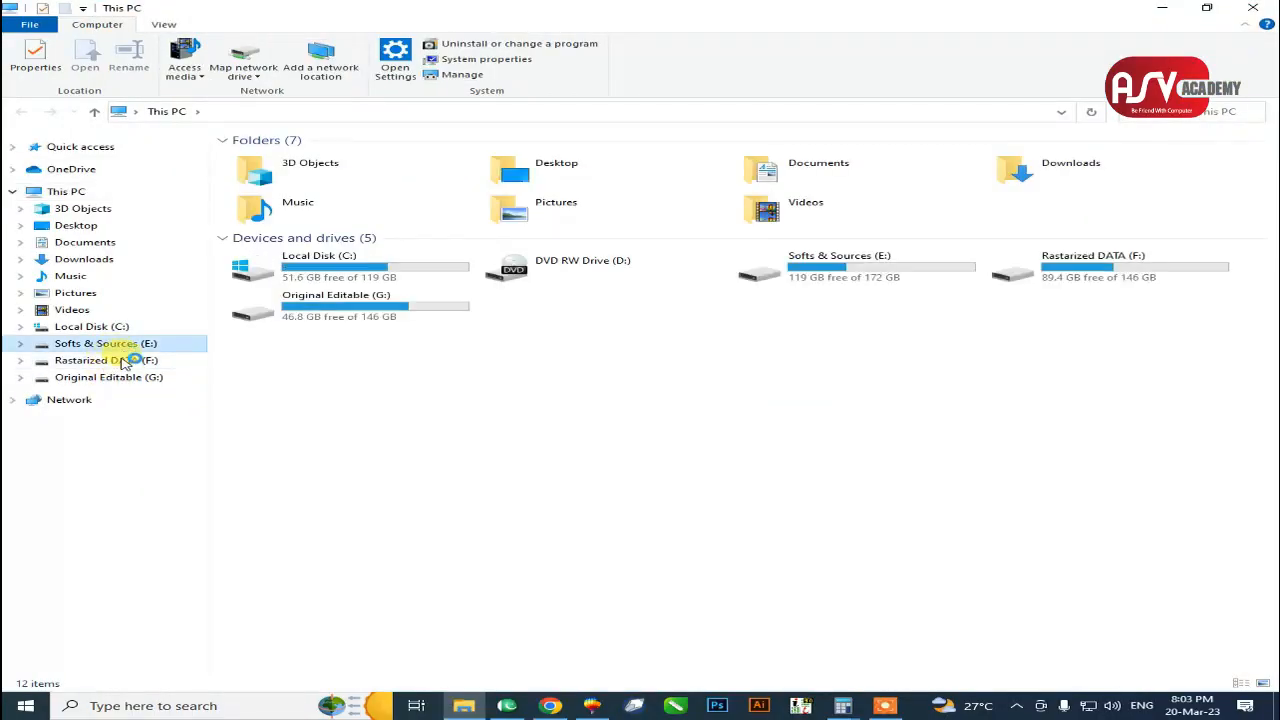
click(110, 360)
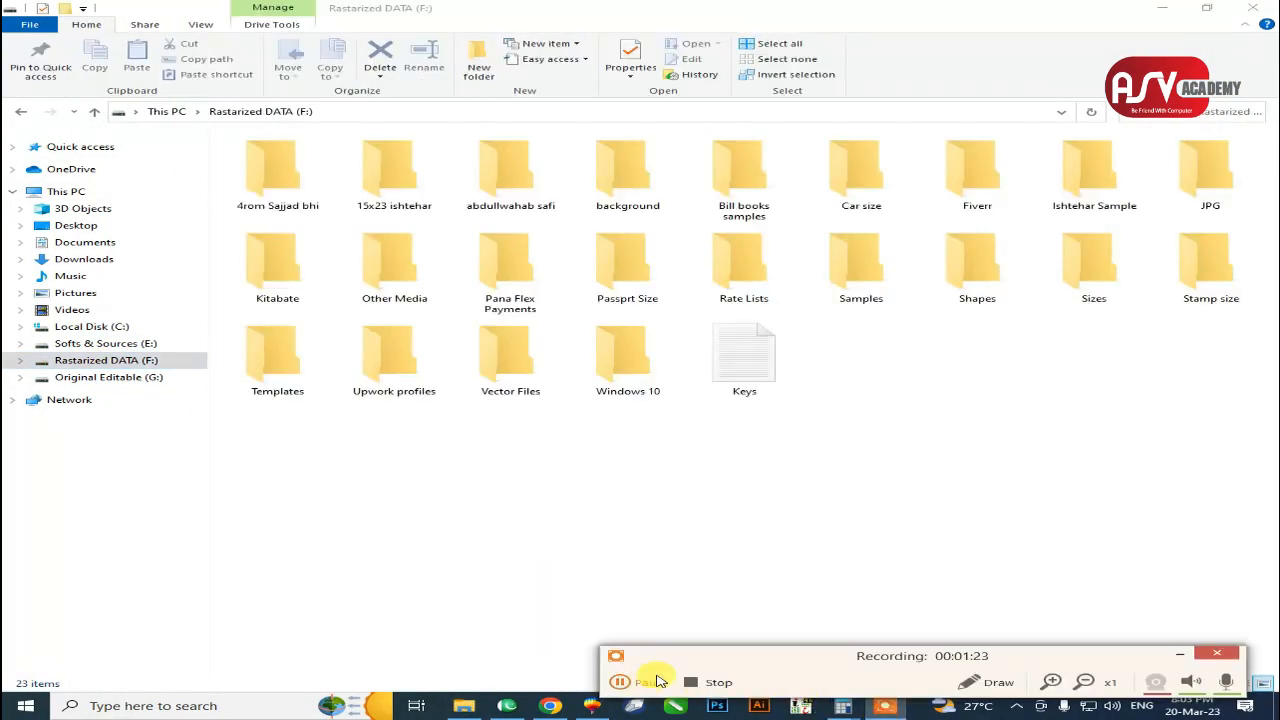
click(650, 681)
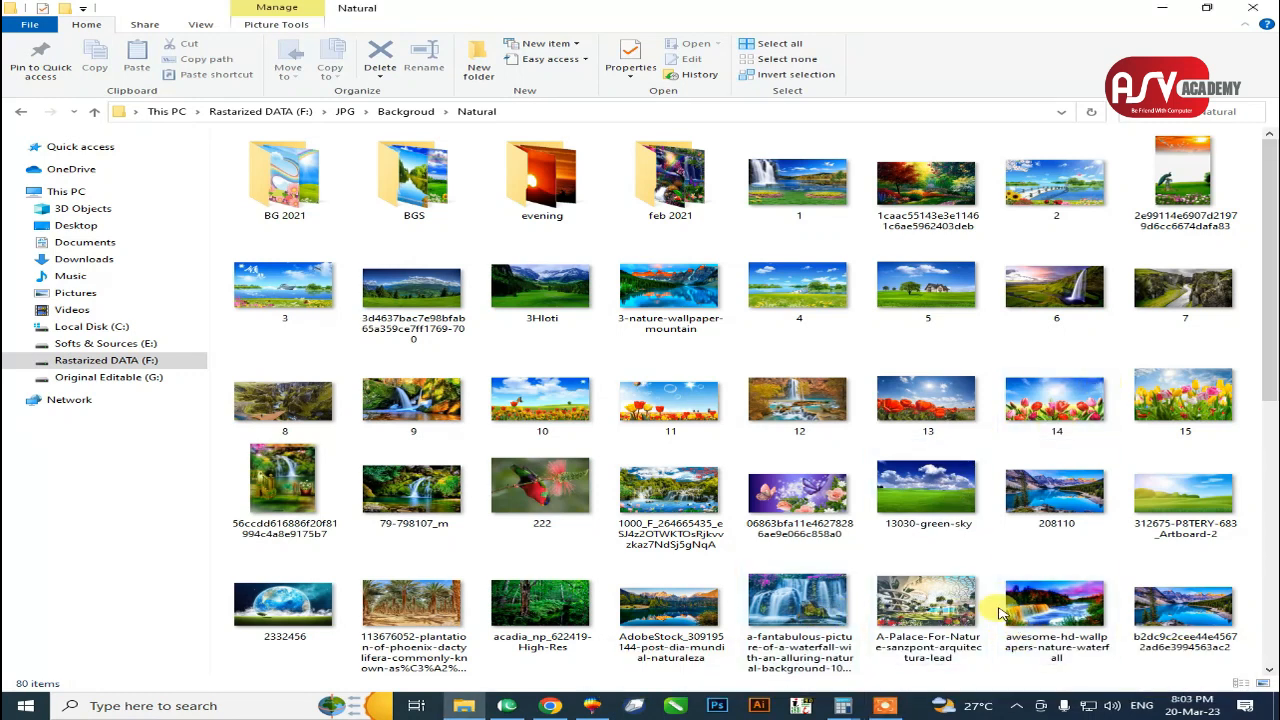
drag(1045, 610, 735, 593)
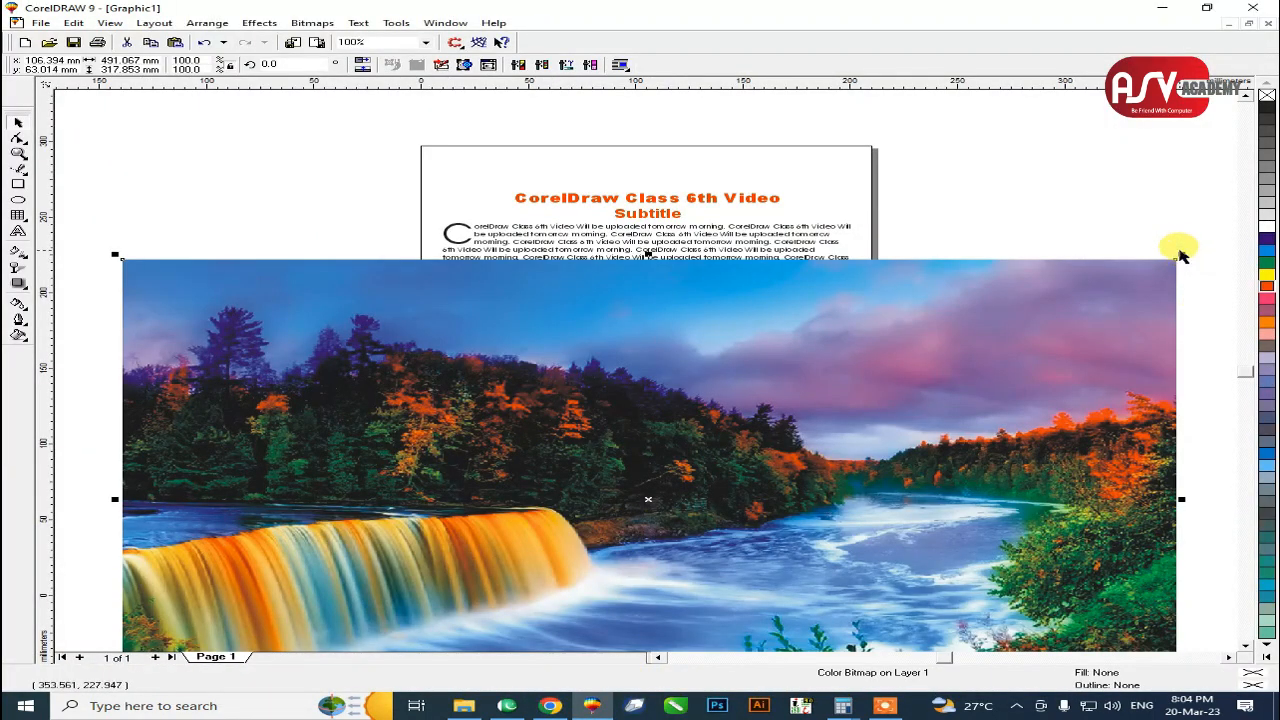
Scale the waterfall picture to about 190 by 123 mm and place its top edge just beneath the long paragraph.
drag(1183, 255, 741, 458)
drag(626, 511, 509, 391)
drag(627, 422, 857, 530)
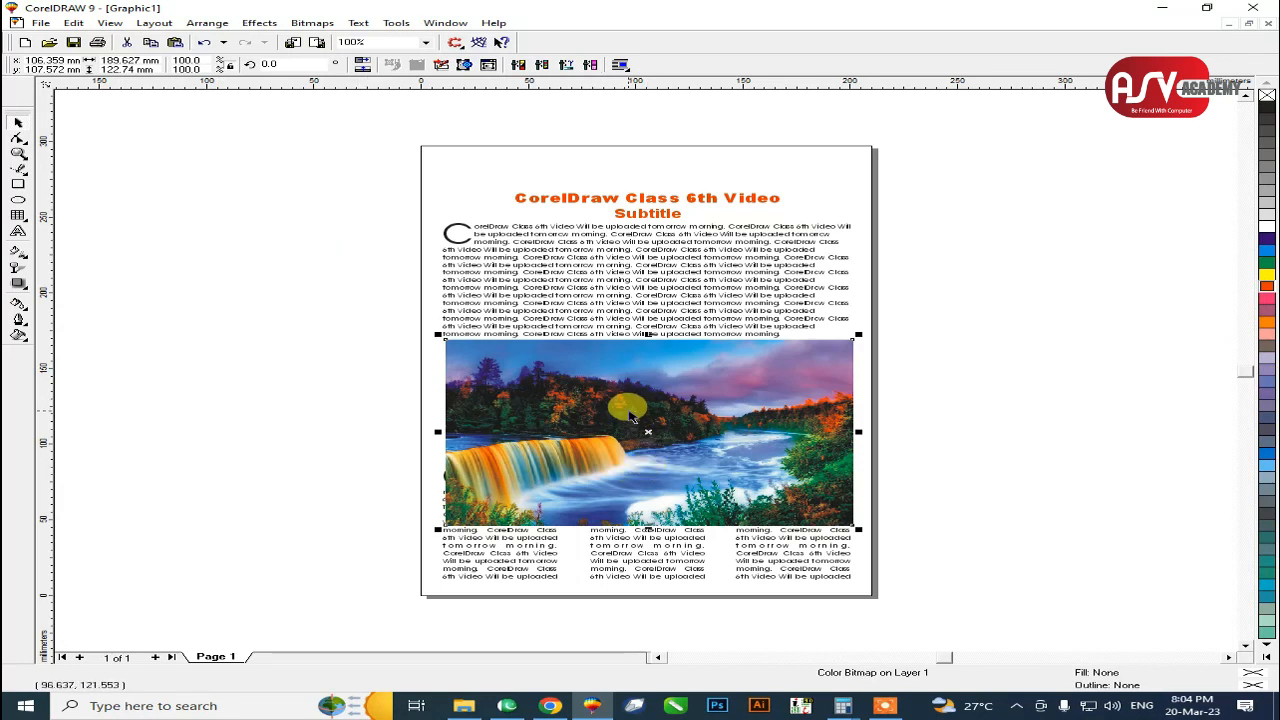
Crop the picture's lower part with the Shape tool to end above the three columns and move it slightly down.
key(F10)
drag(757, 520, 851, 453)
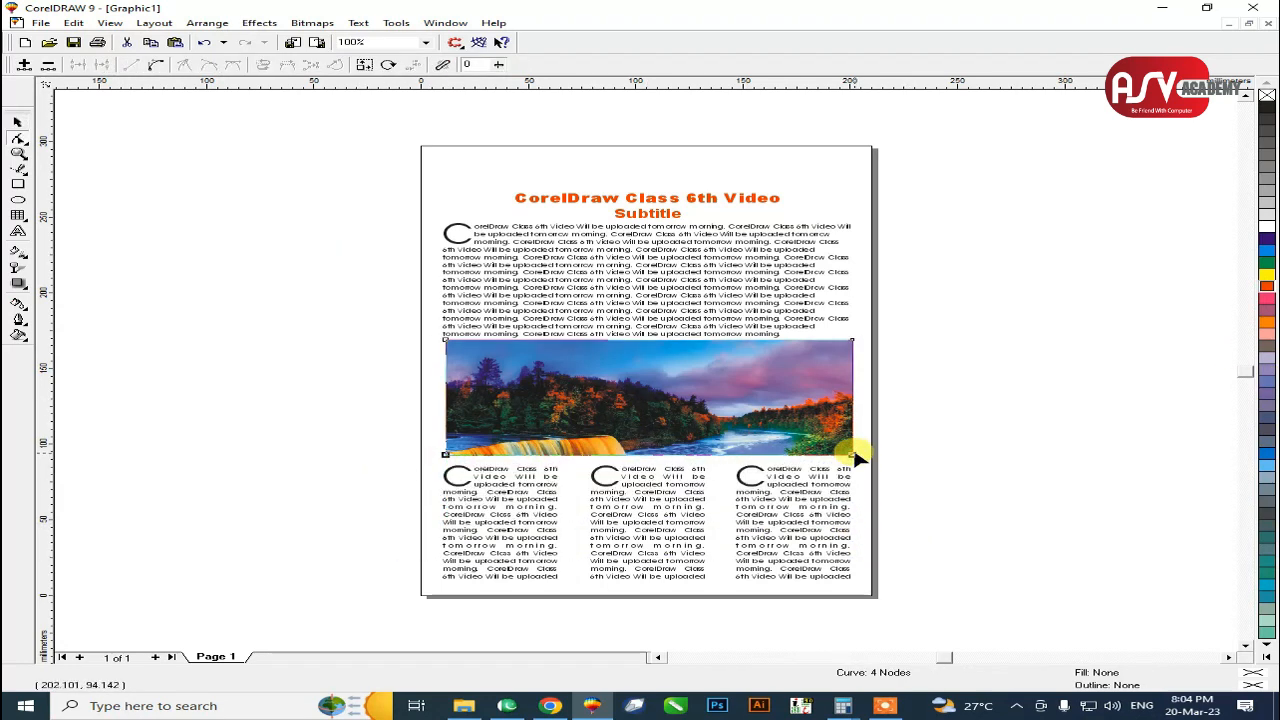
click(17, 121)
click(727, 408)
drag(728, 412, 728, 416)
key(Escape)
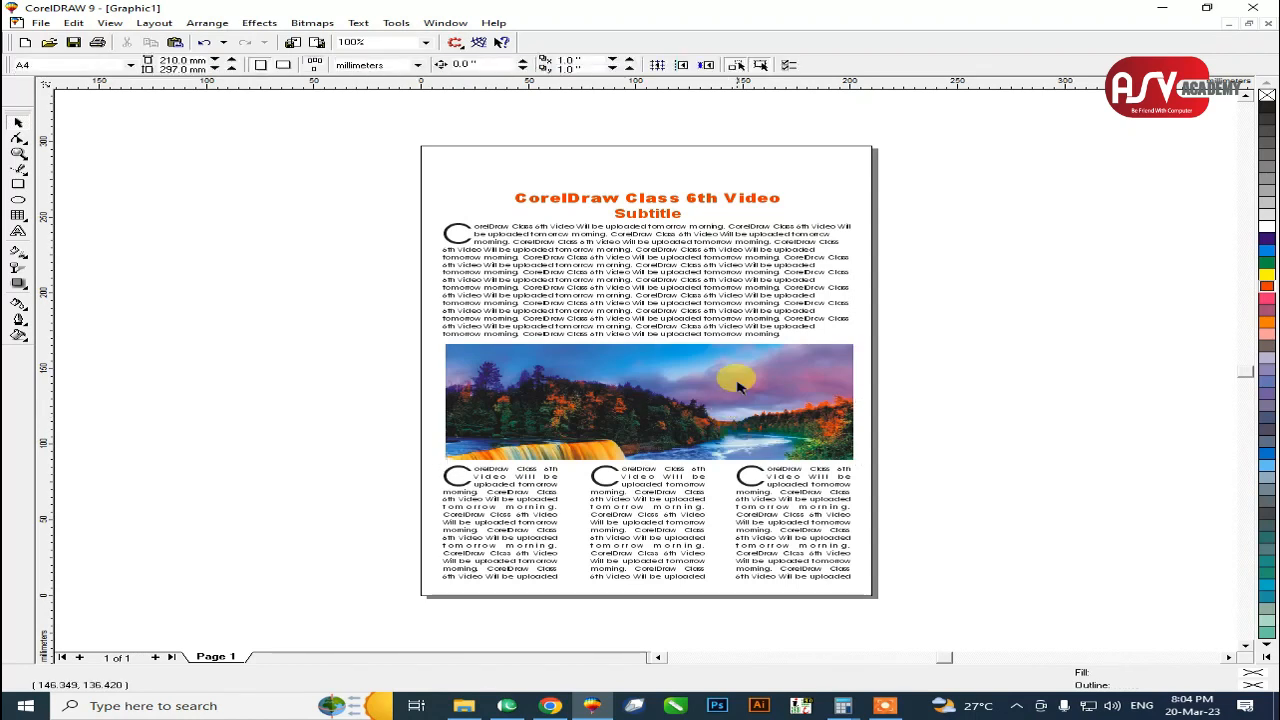
Set the alignment of the long paragraph beneath the subtitle to Full.
double_click(791, 288)
drag(798, 336, 391, 206)
click(488, 70)
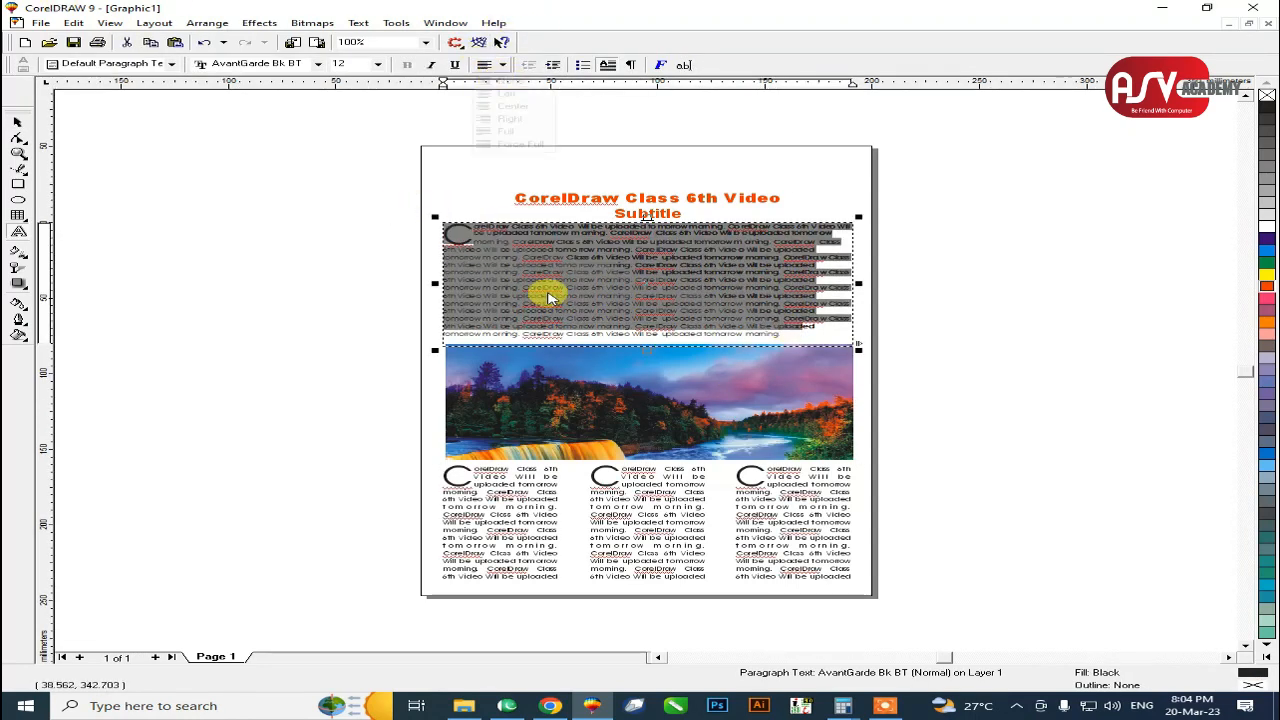
click(514, 132)
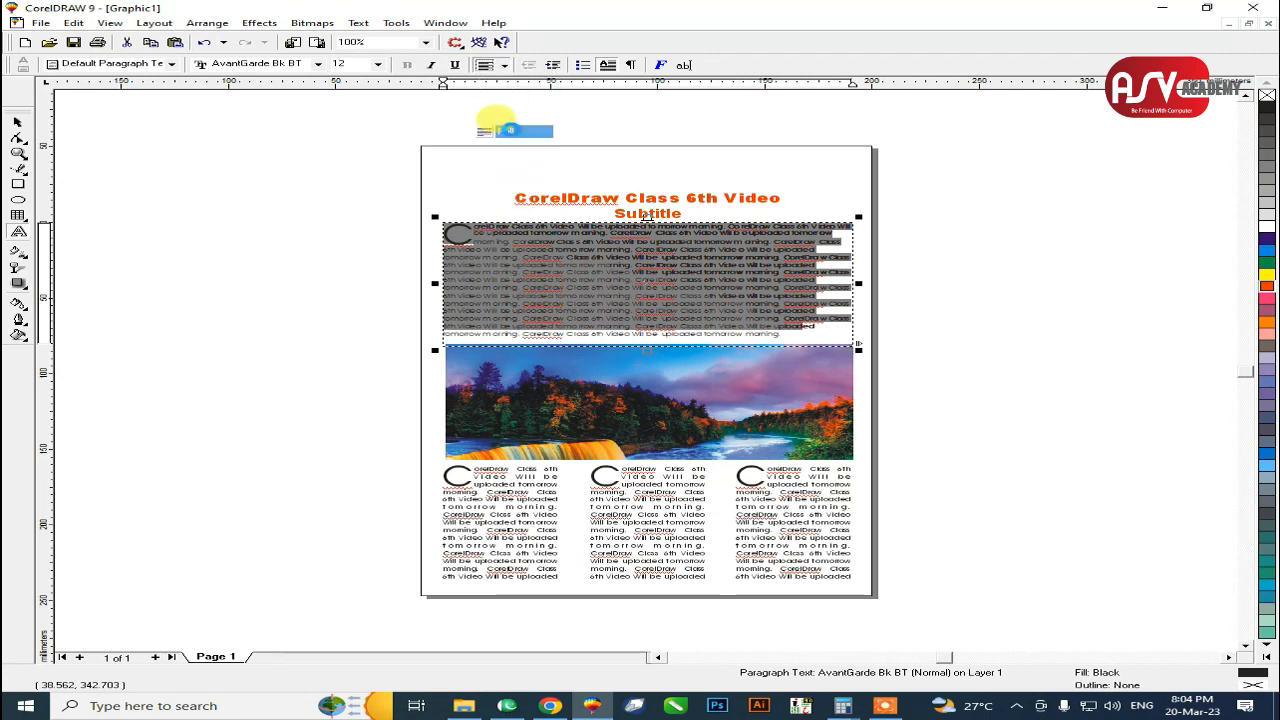
click(18, 127)
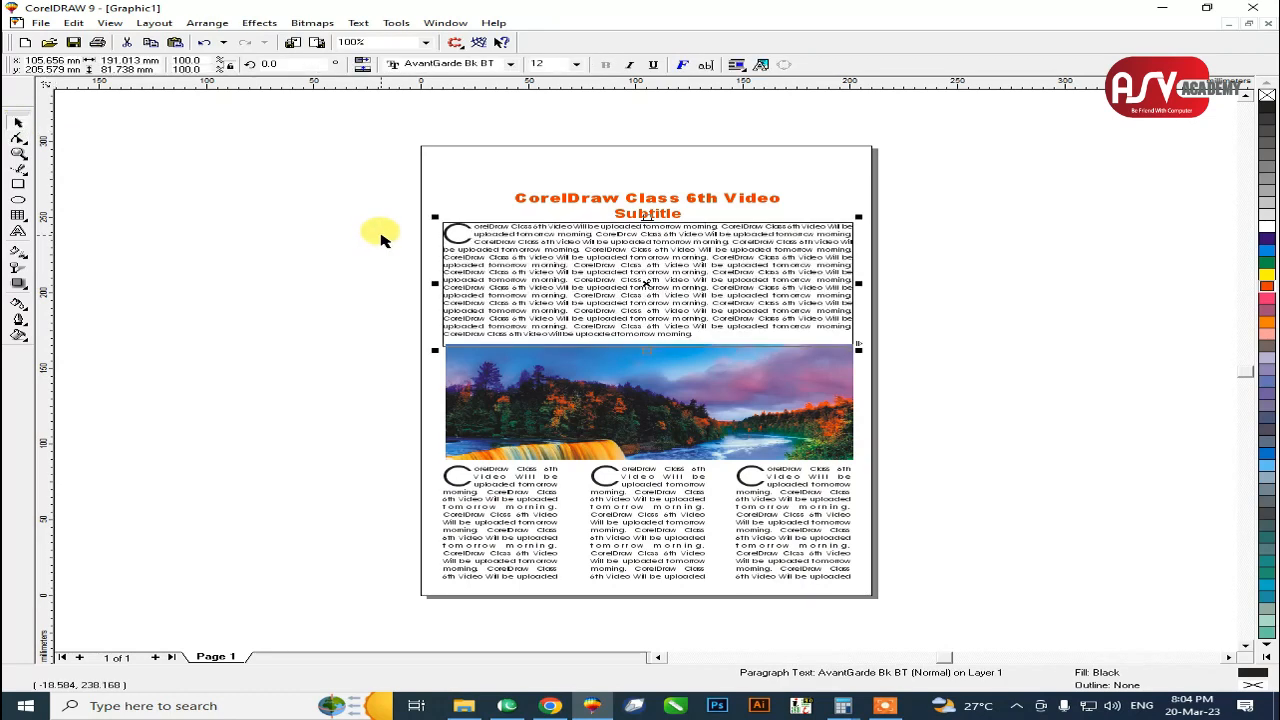
key(Escape)
Save the drawing as class 6 text 2.
key(ctrl+i)
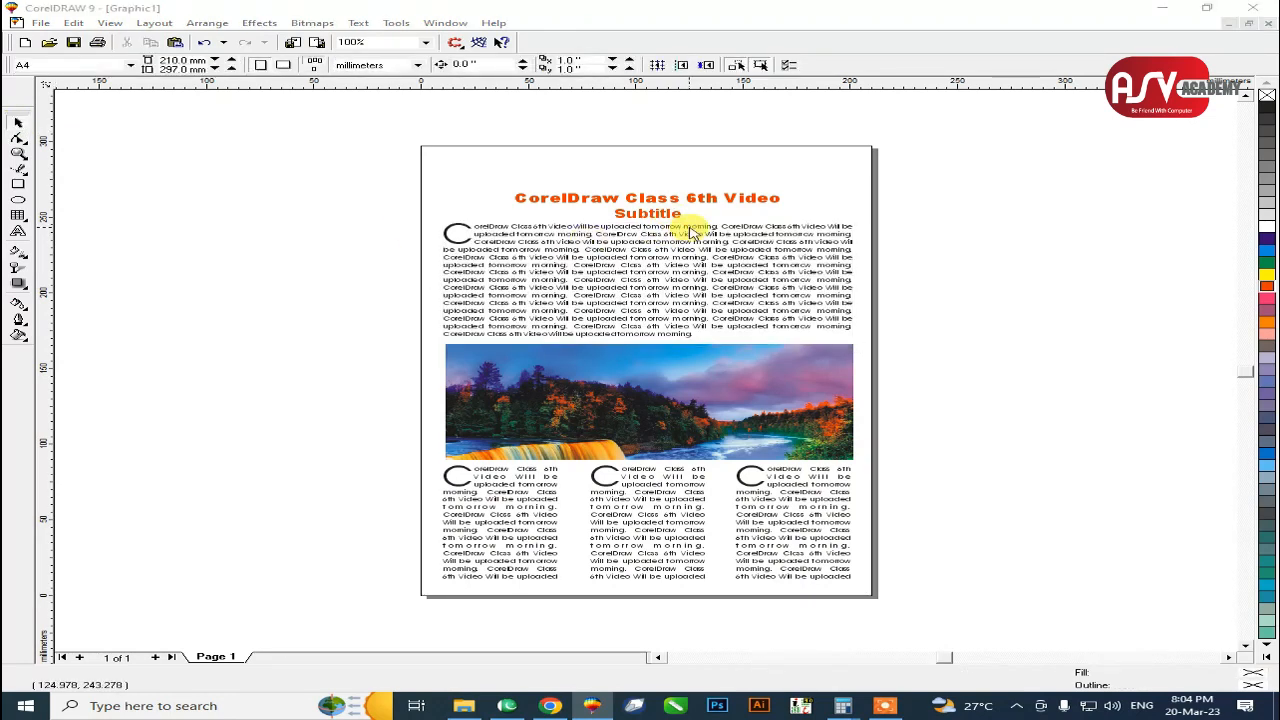
click(889, 708)
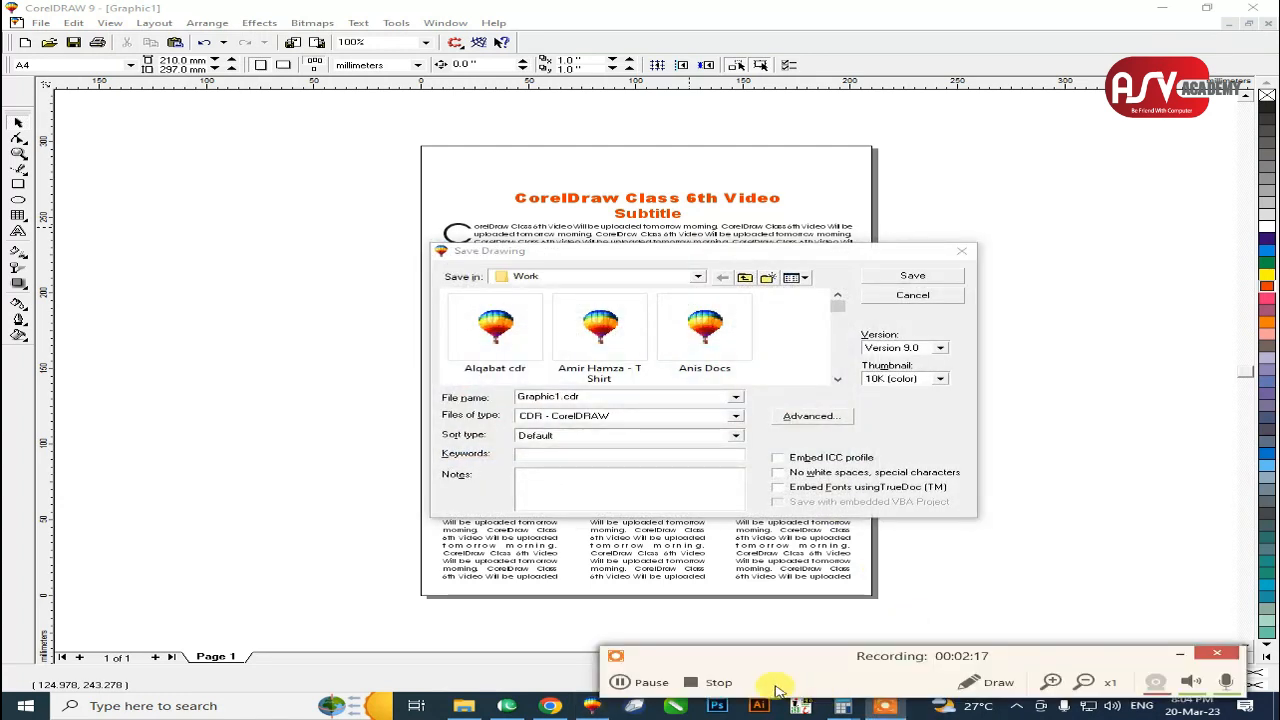
click(648, 682)
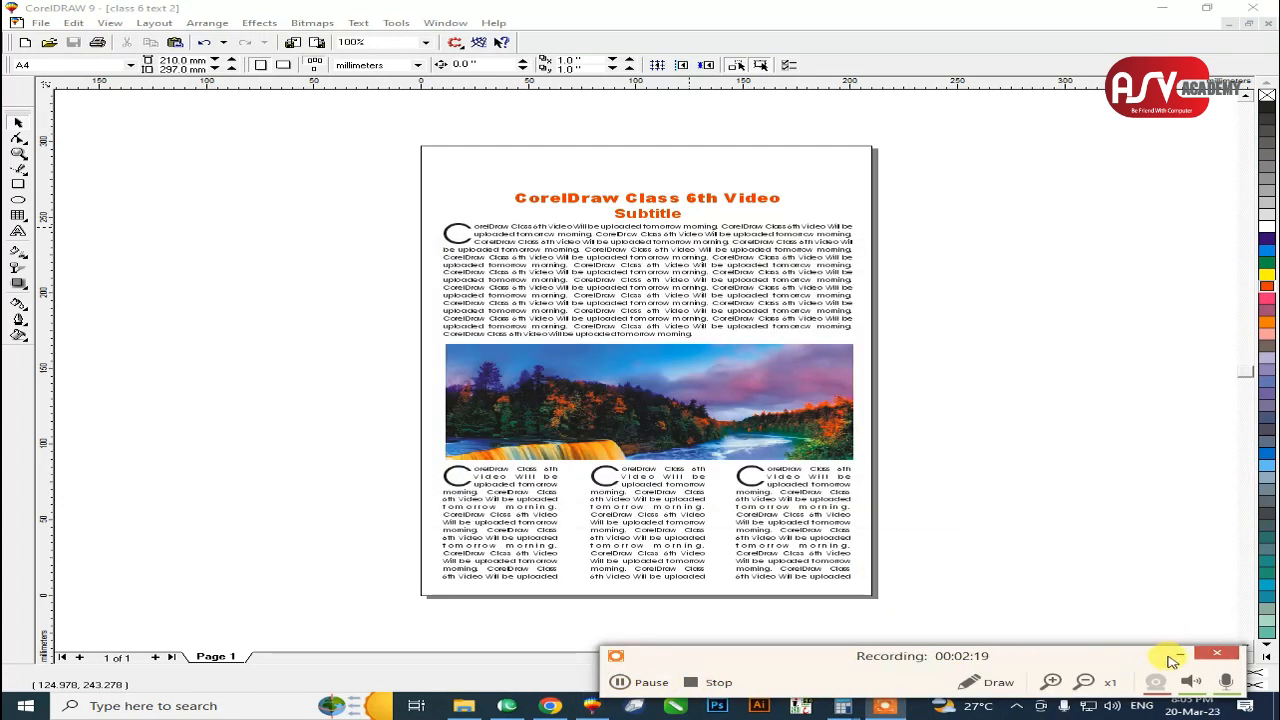
click(1180, 655)
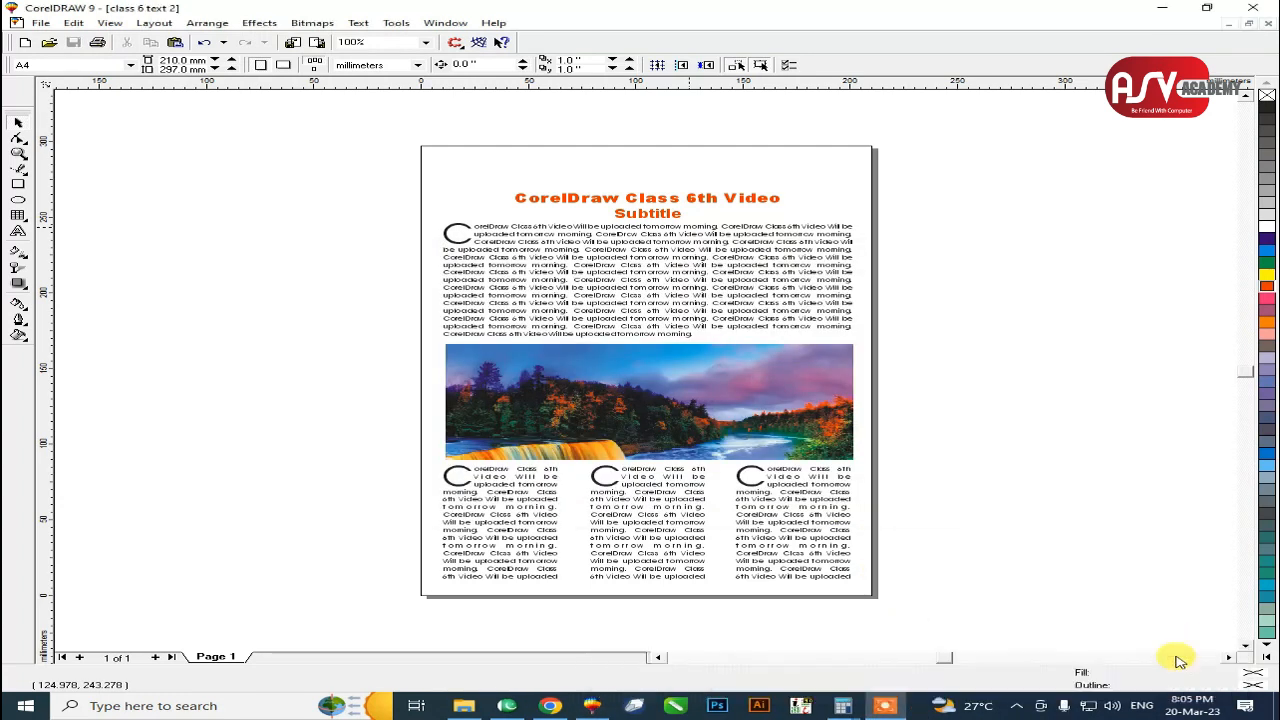
Group all text and the picture on the page and center the group on the page.
drag(340, 147, 903, 514)
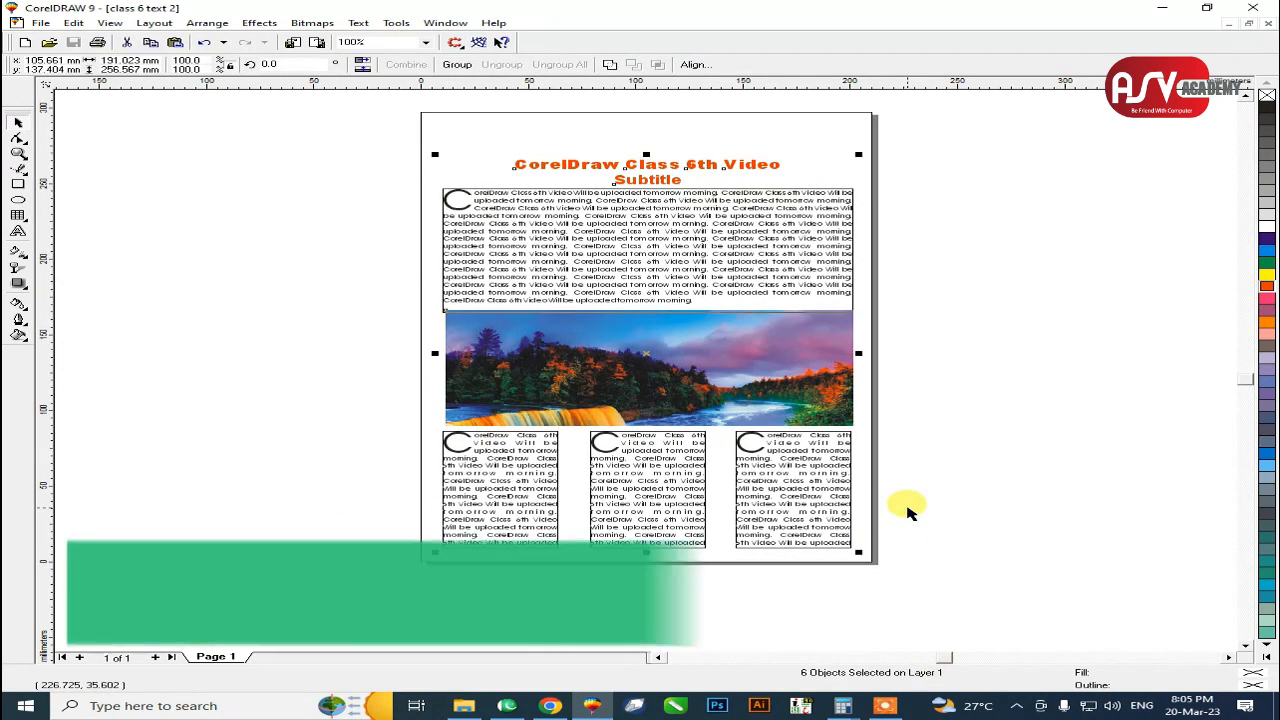
key(ctrl+g)
drag(698, 395, 1205, 490)
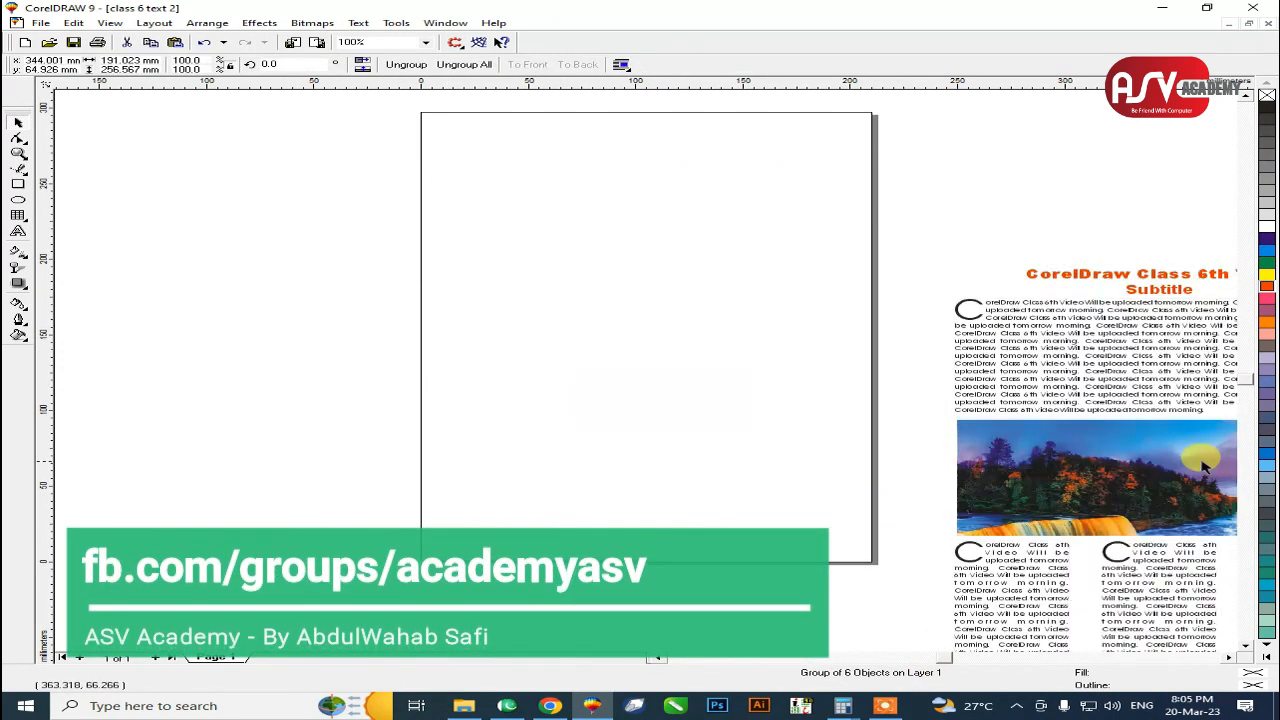
key(ctrl+z)
key(p)
click(880, 243)
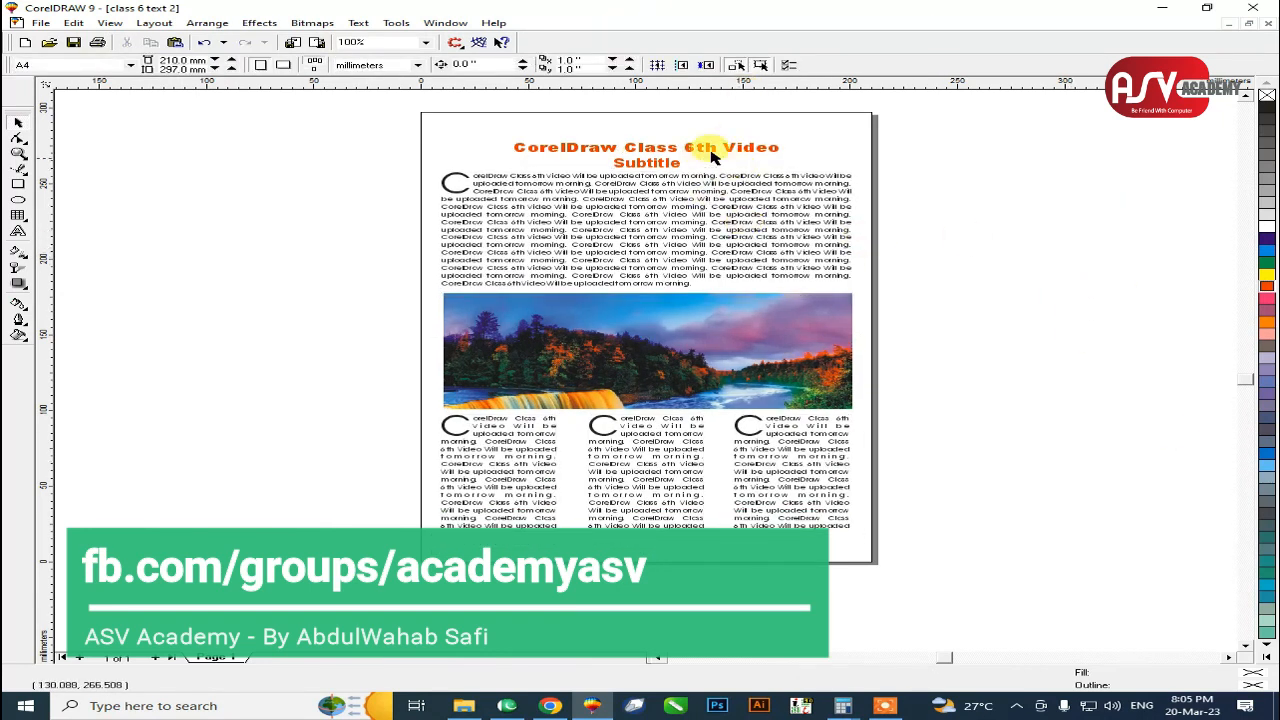
Select the title and subtitle text inside the group and fill it with black.
key(F2)
drag(876, 106, 274, 366)
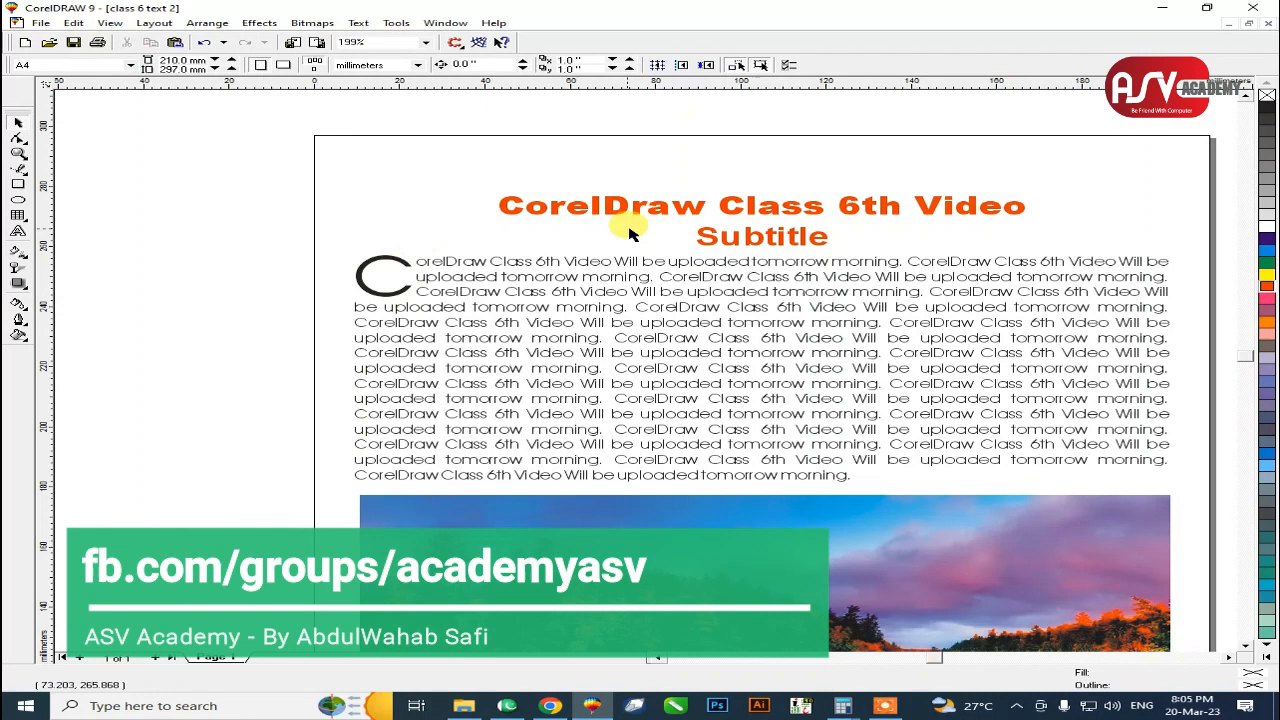
ctrl+click(684, 205)
click(684, 205)
ctrl+click(684, 205)
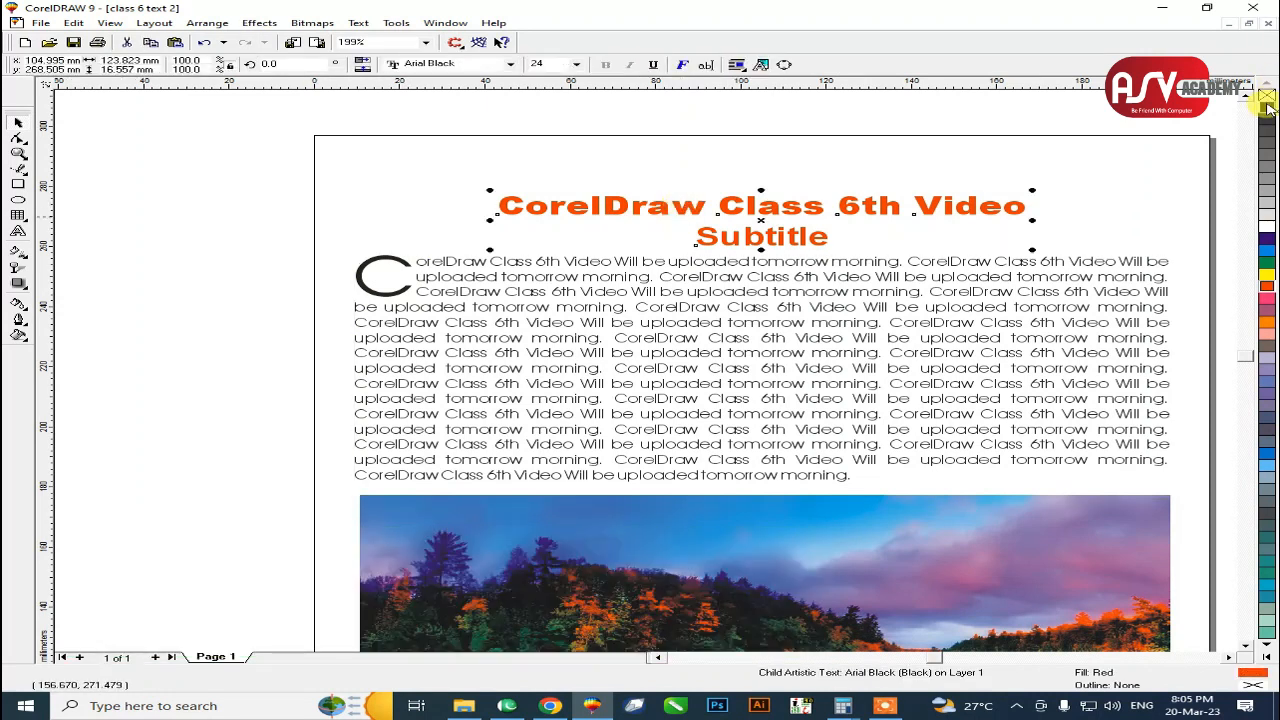
click(1267, 105)
key(F3)
click(1086, 153)
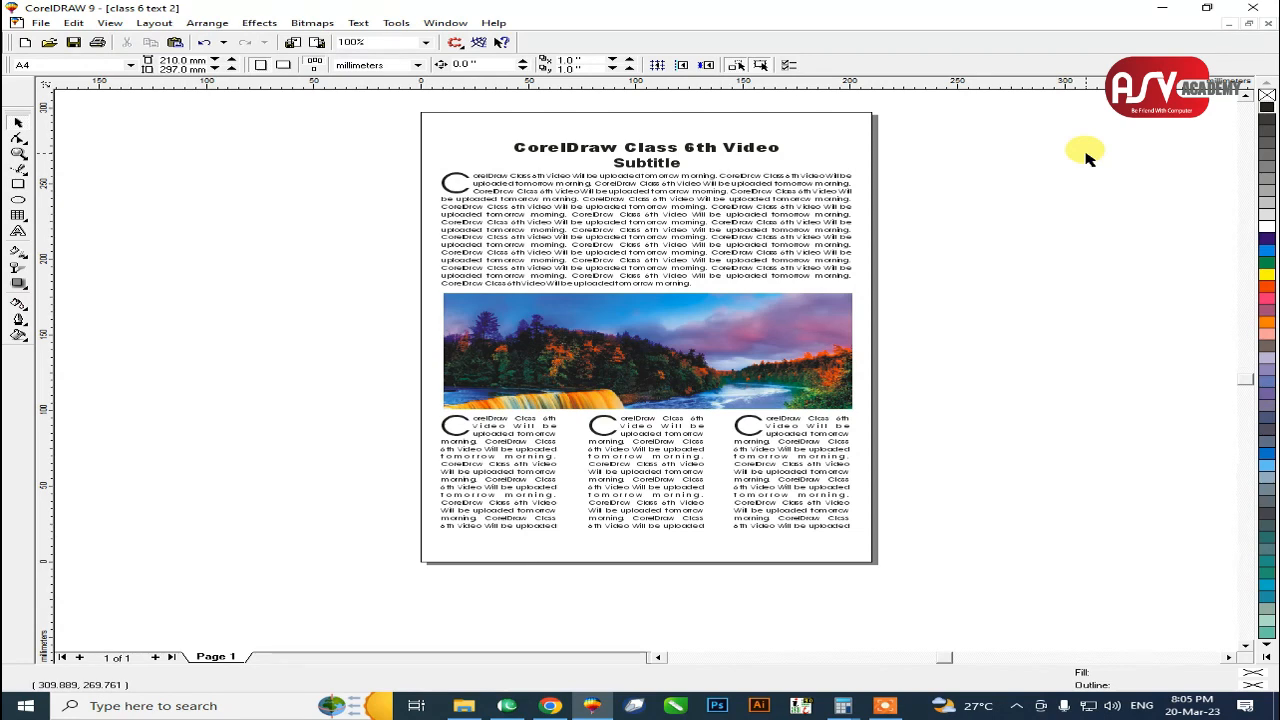
key(F4)
key(F3)
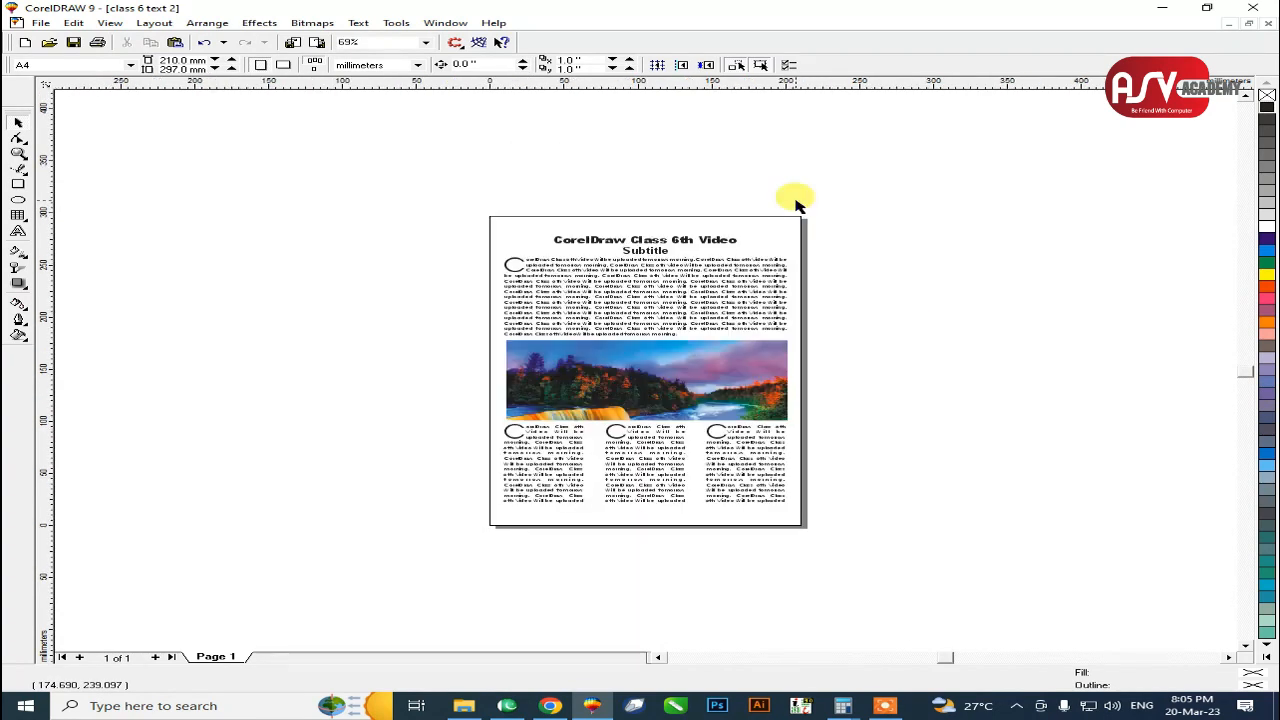
key(F2)
drag(805, 210, 477, 536)
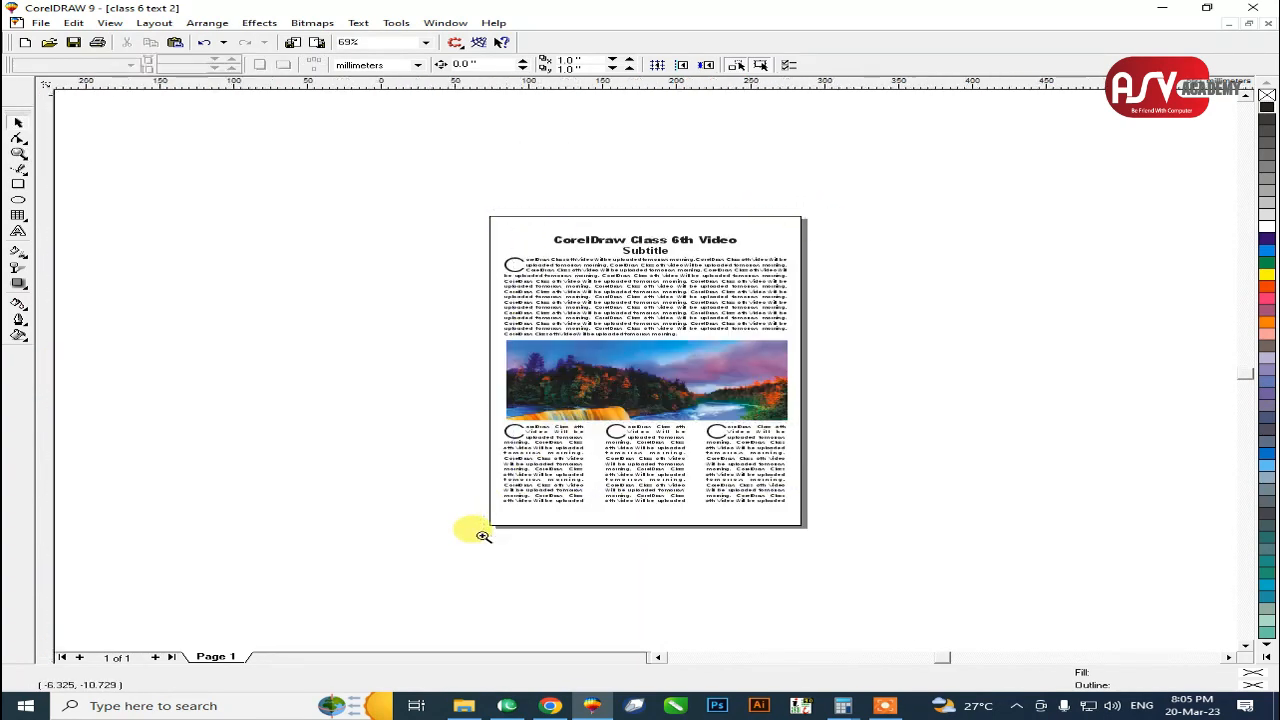
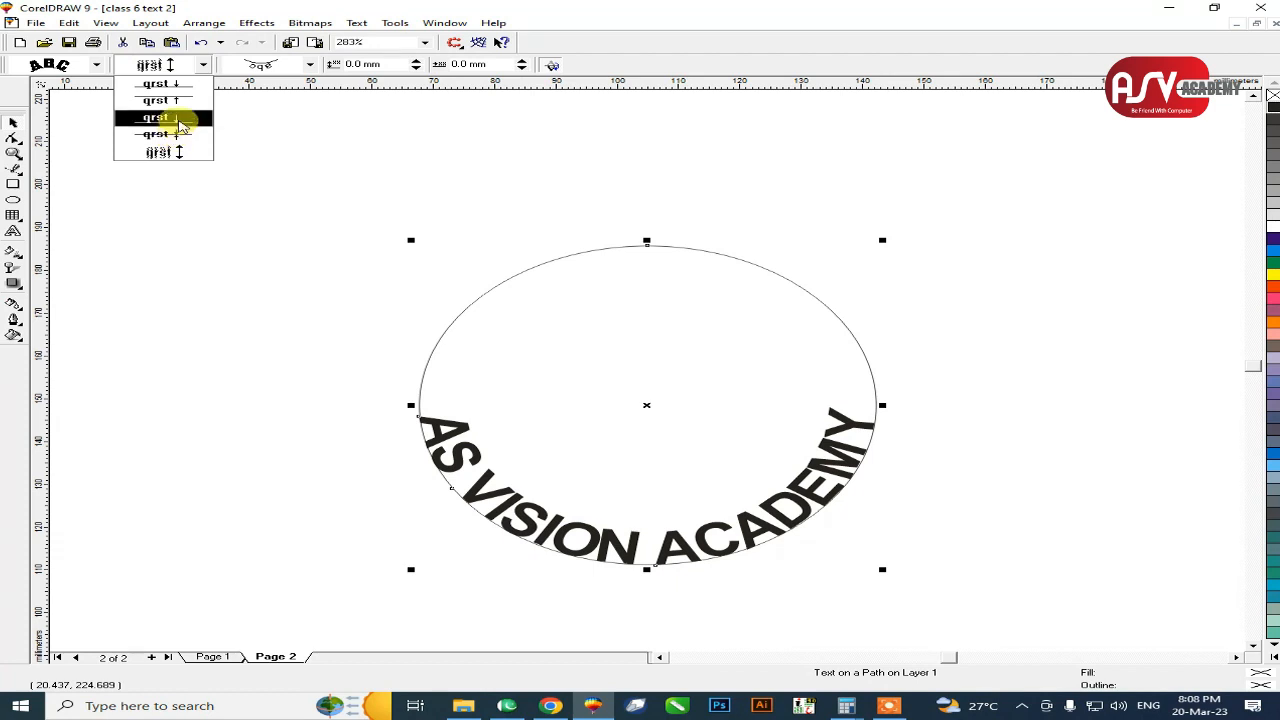
Try placing the path text outside the ellipse's lower curve and undo the placement changes back to the upper outer curve.
click(186, 101)
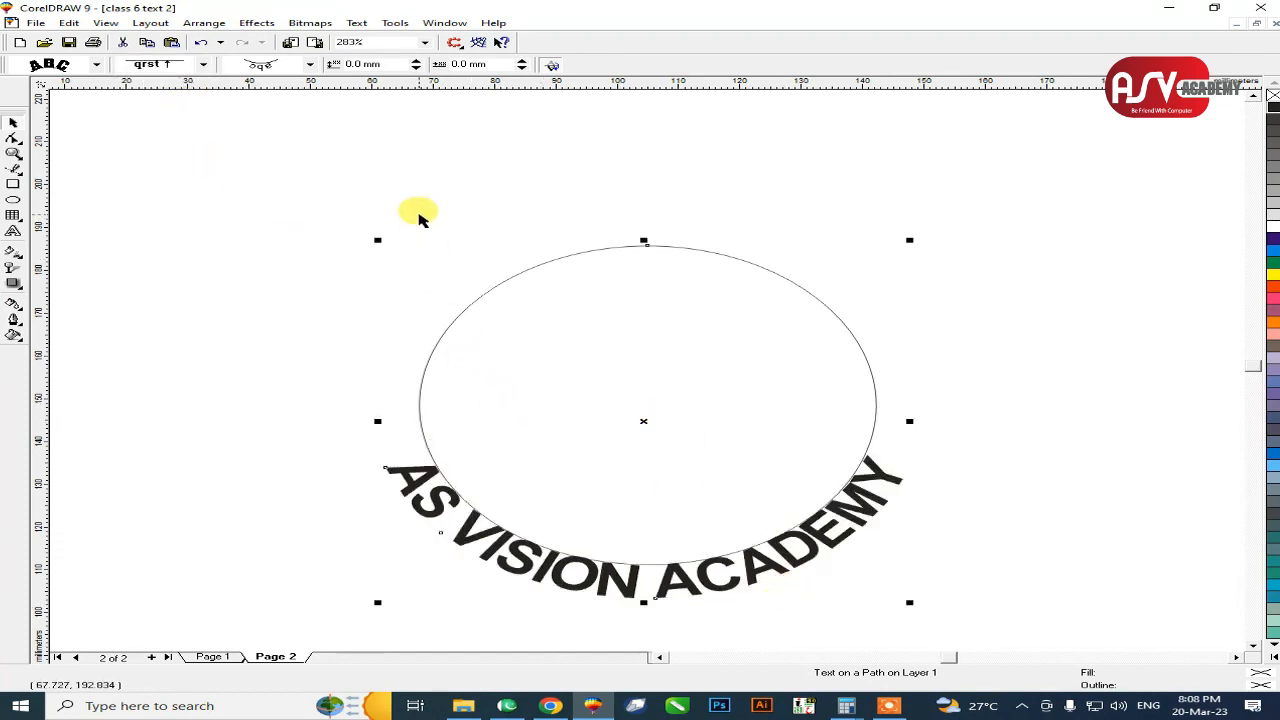
click(419, 217)
key(ctrl+z)
key(ctrl+z)
key(ctrl+z)
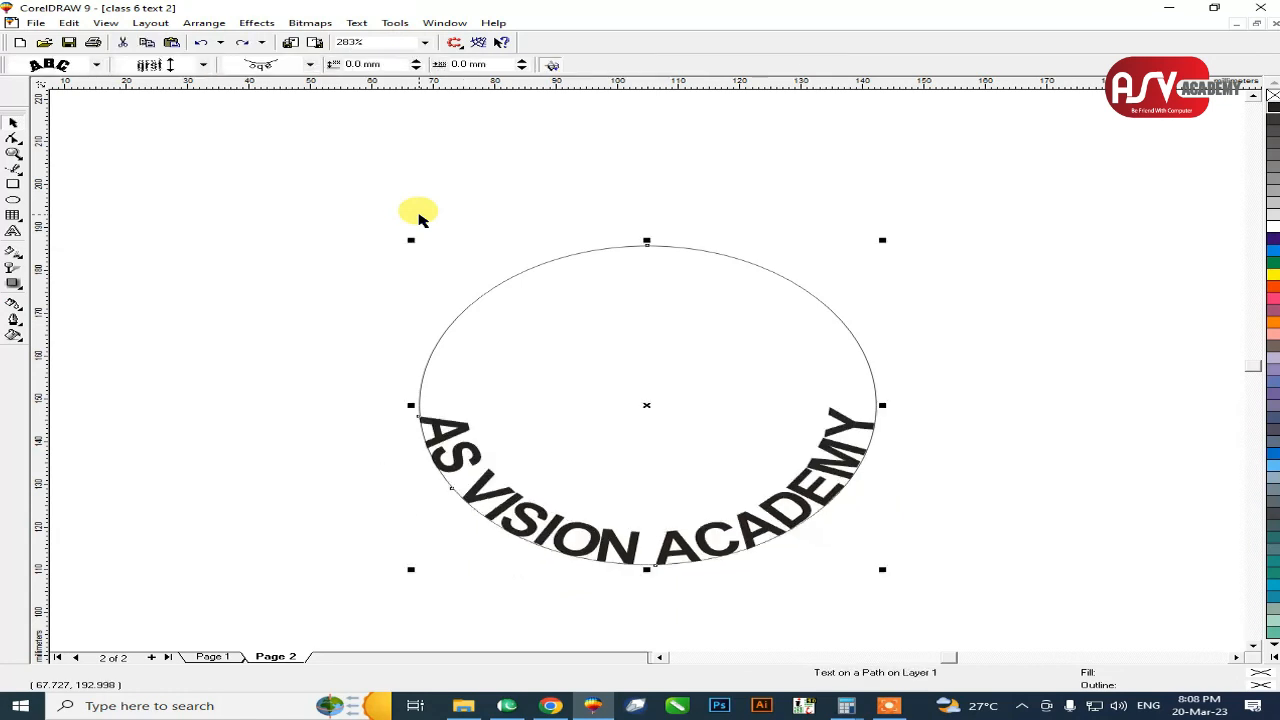
click(354, 246)
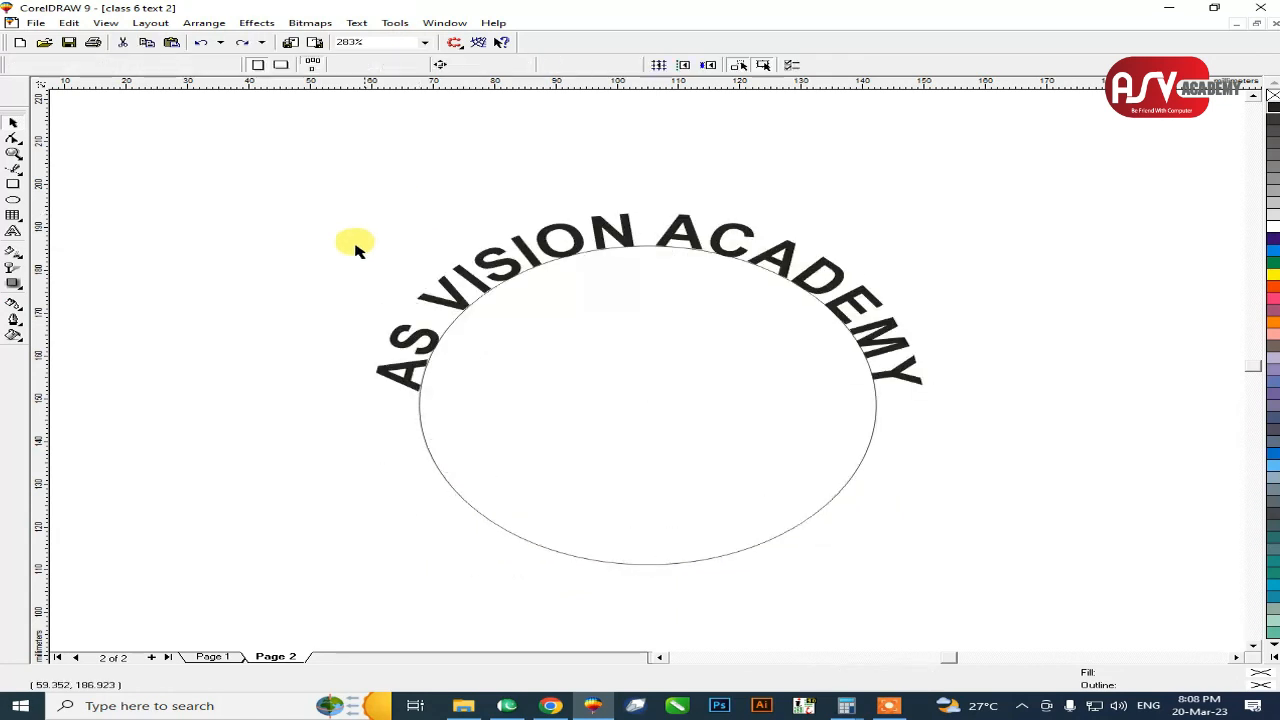
Add a phone number as artistic text across the lower part of the ellipse.
click(13, 232)
click(317, 488)
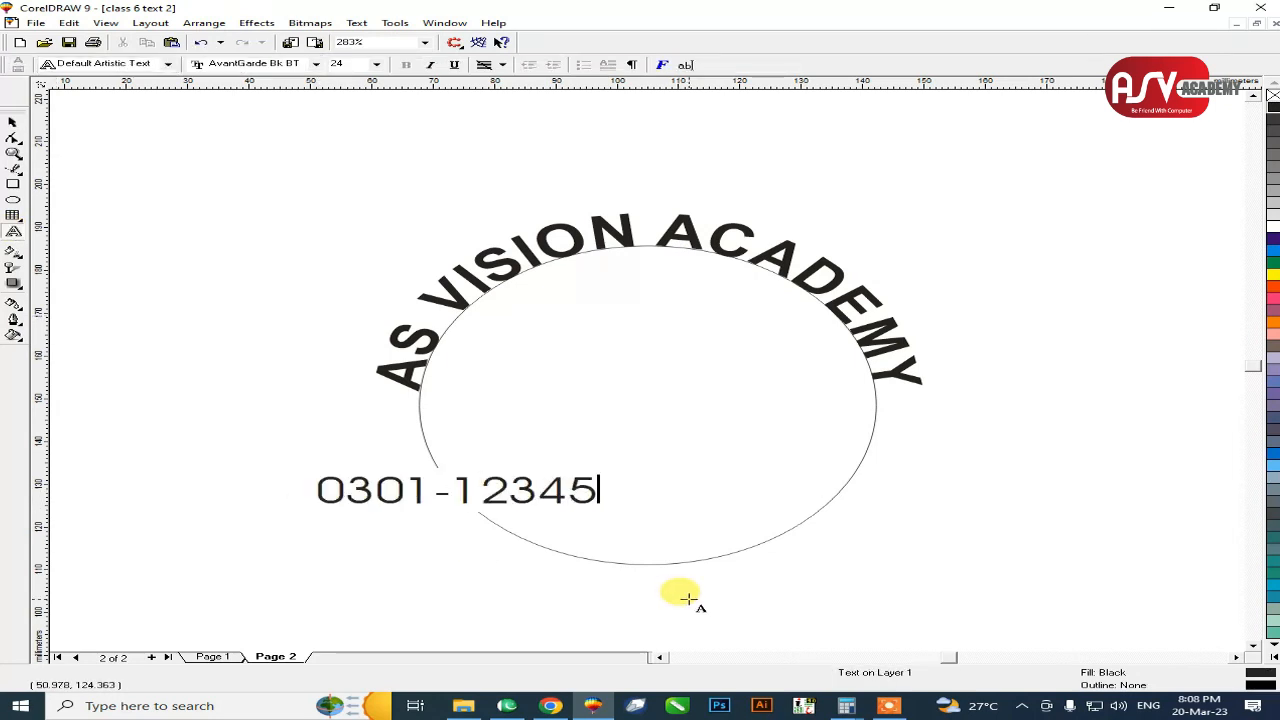
click(14, 185)
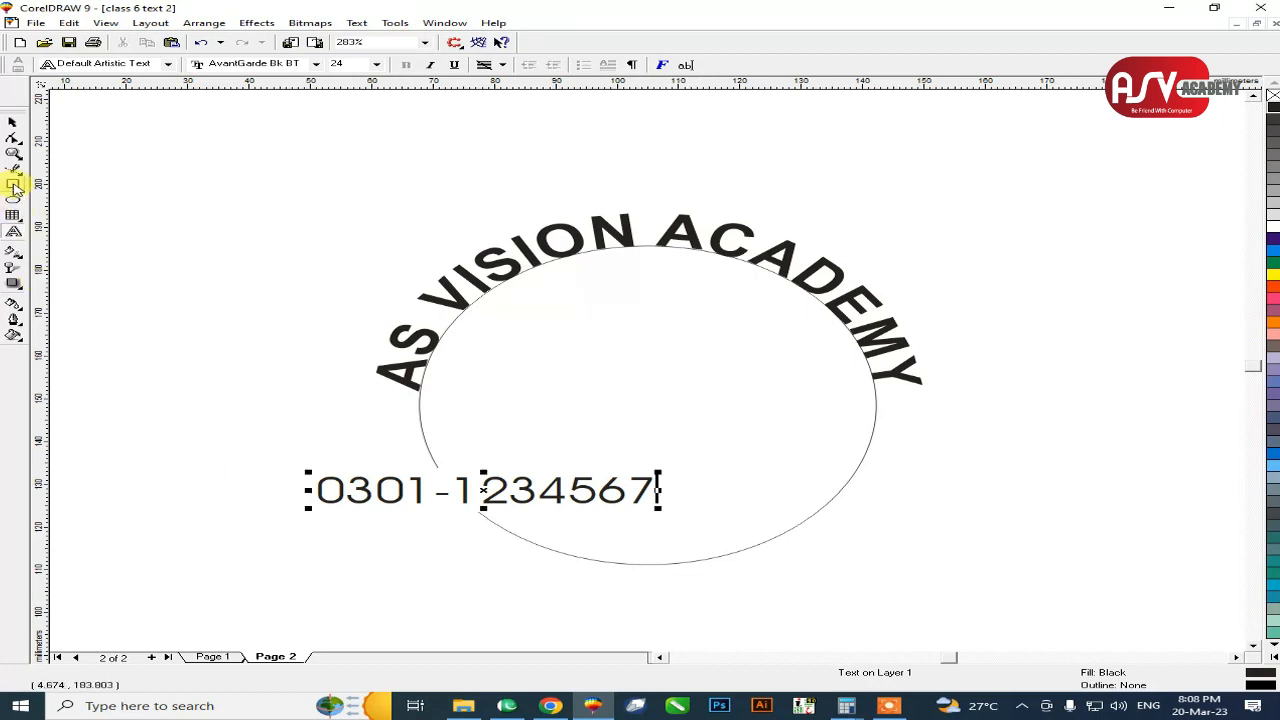
Set the font of the phone number text to Arial.
click(14, 122)
click(480, 63)
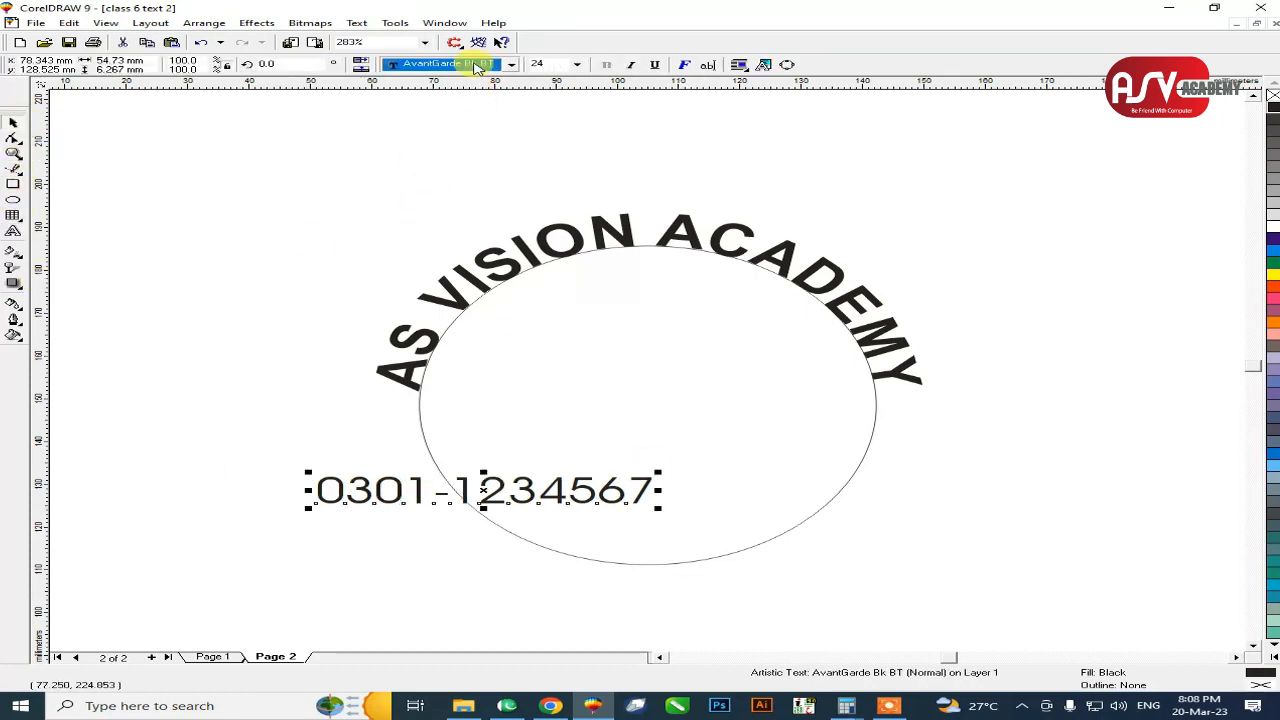
click(425, 118)
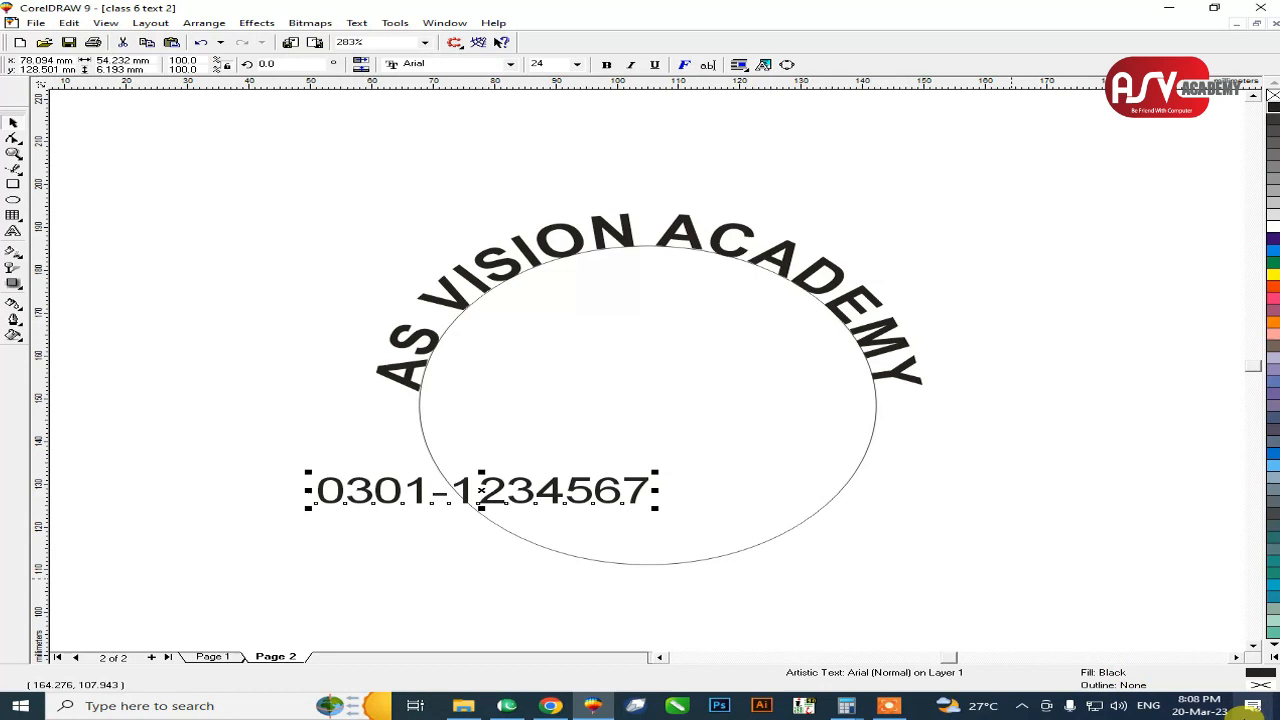
click(1014, 715)
click(1014, 715)
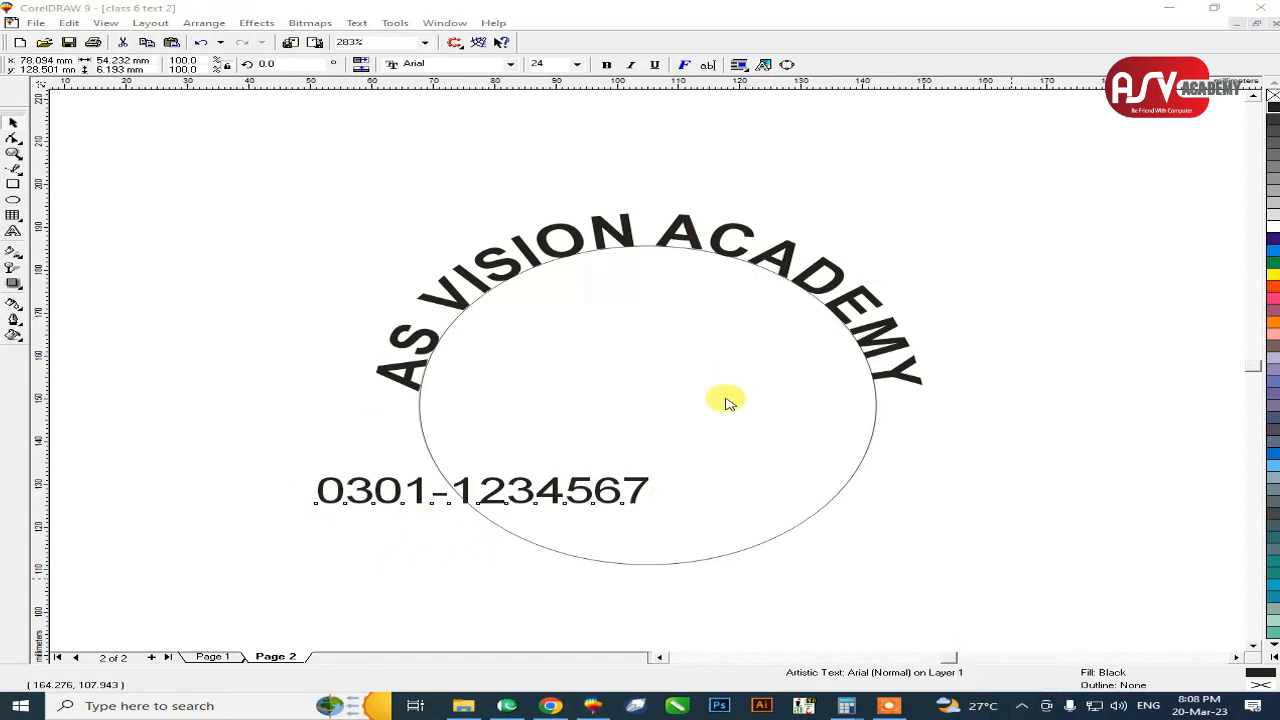
Try moving the ellipse that carries the curved title text, and undo the move.
click(660, 376)
click(658, 369)
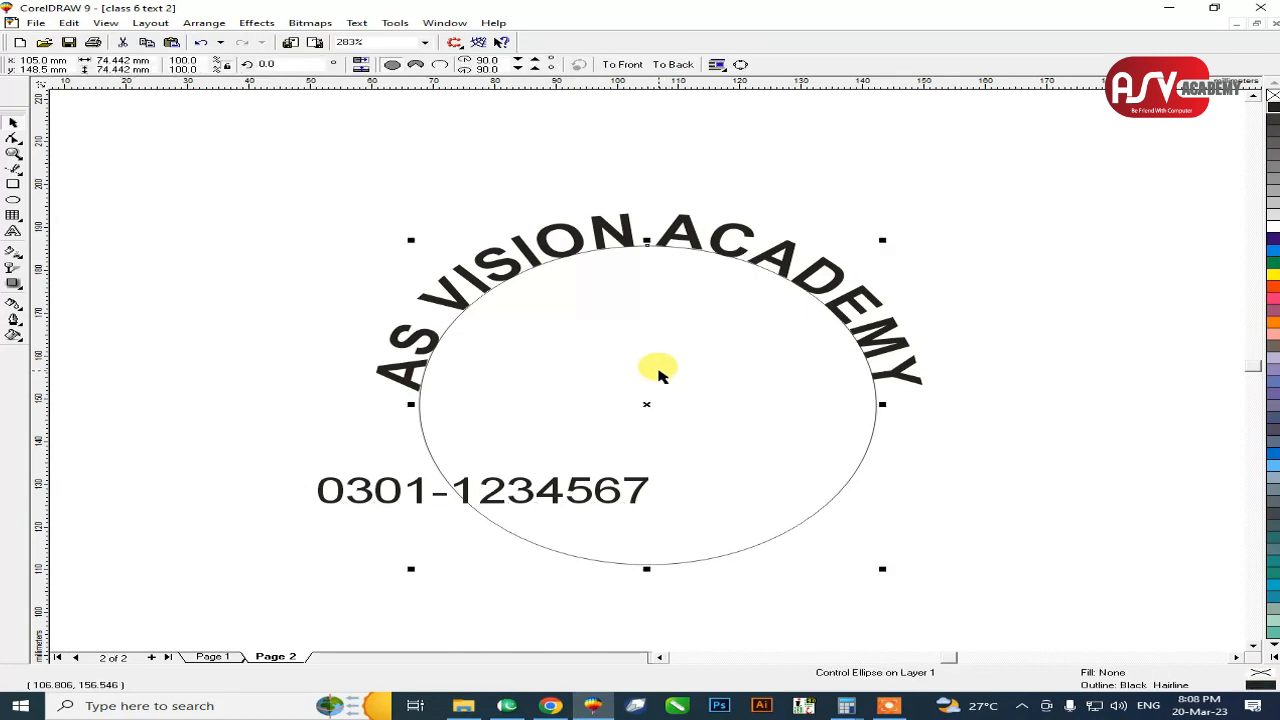
drag(658, 372, 762, 442)
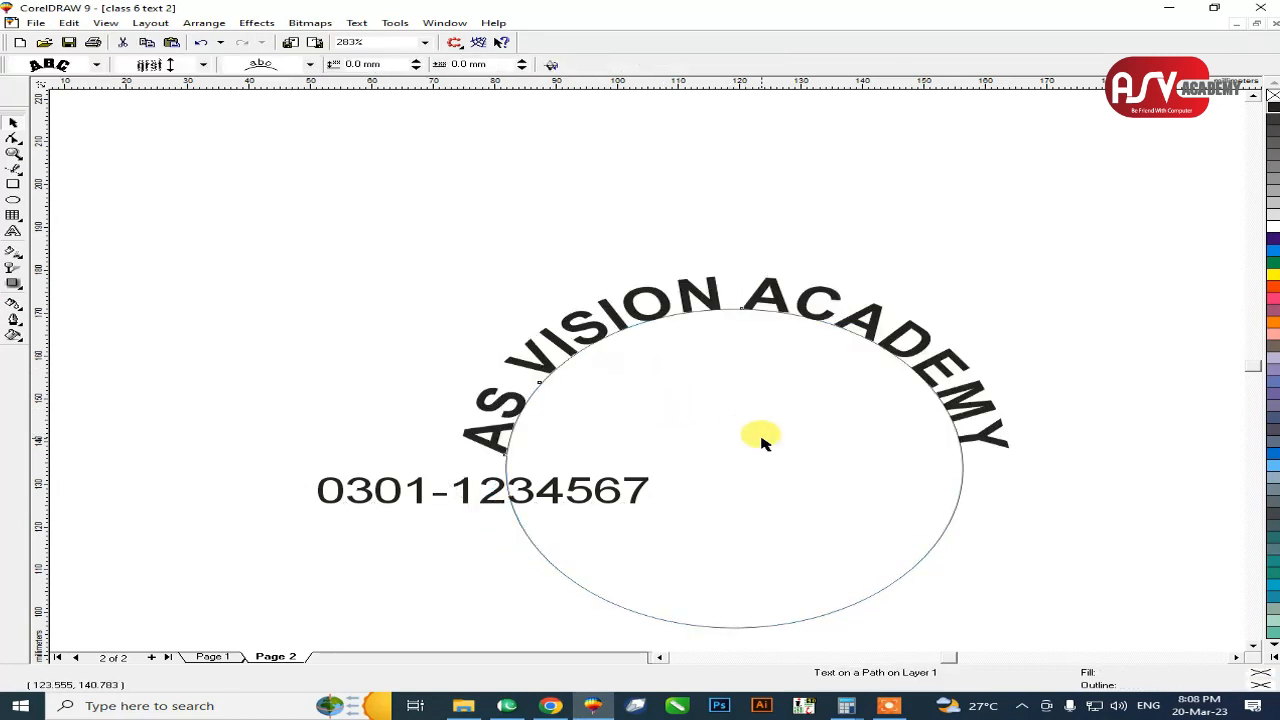
key(ctrl+z)
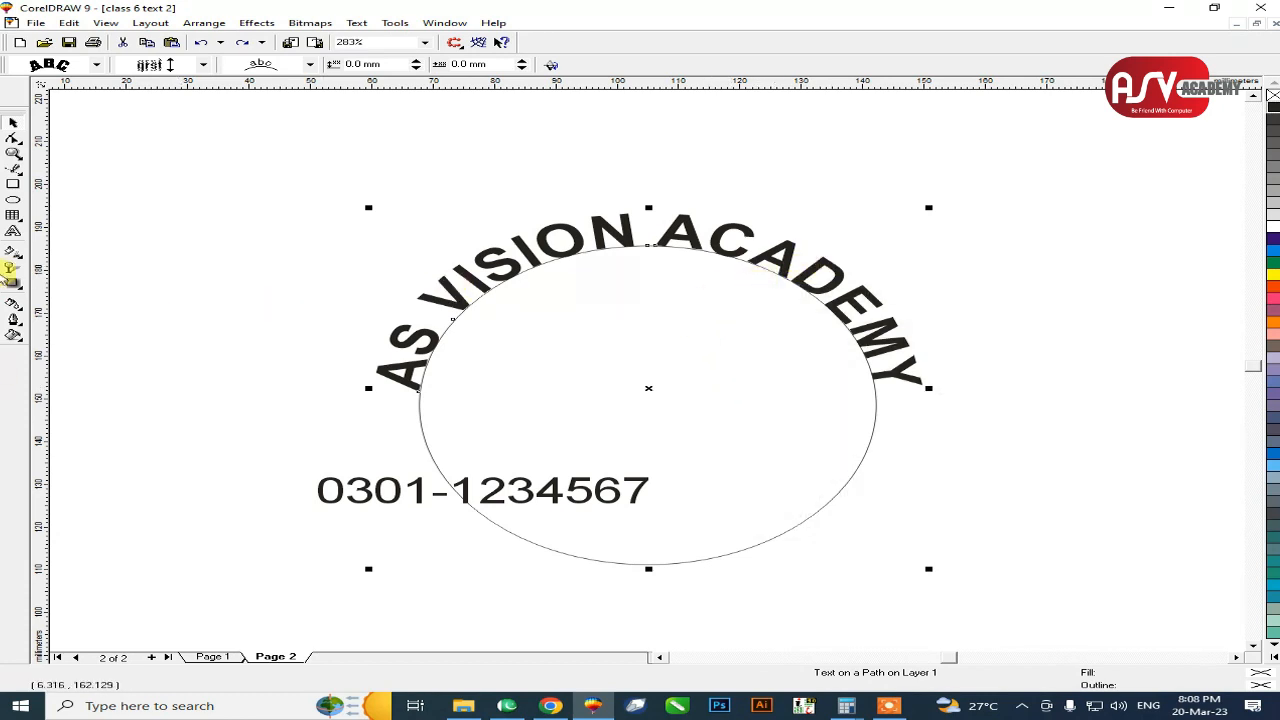
Draw a second ellipse about 75 x 75 mm and align it over the existing ellipse under the curved title.
click(14, 199)
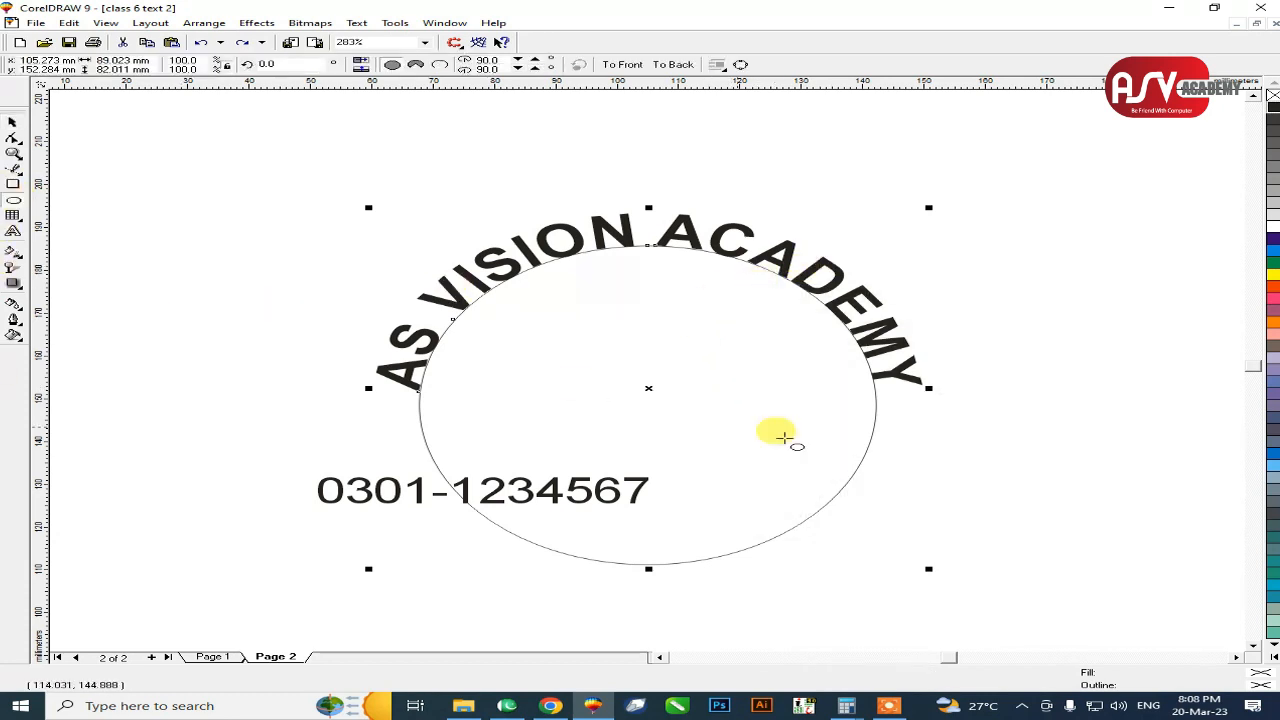
drag(650, 428, 887, 594)
click(16, 121)
drag(739, 346, 741, 325)
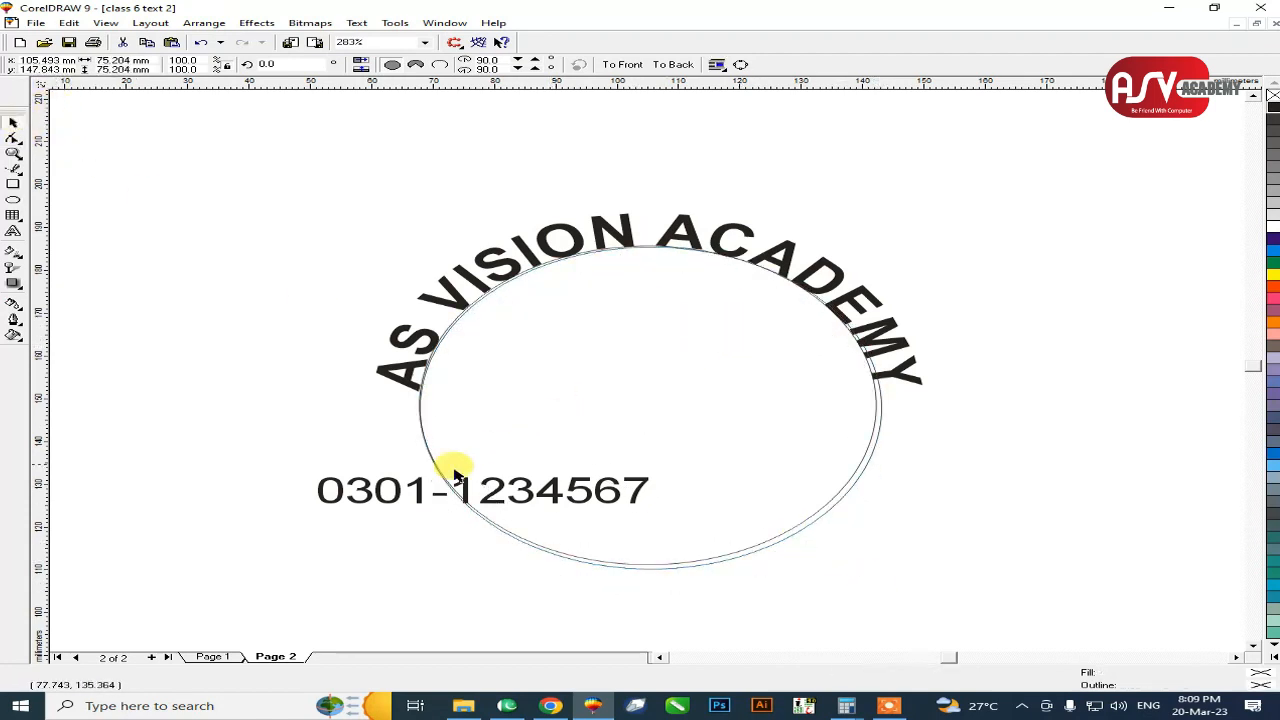
click(387, 490)
shift+click(681, 421)
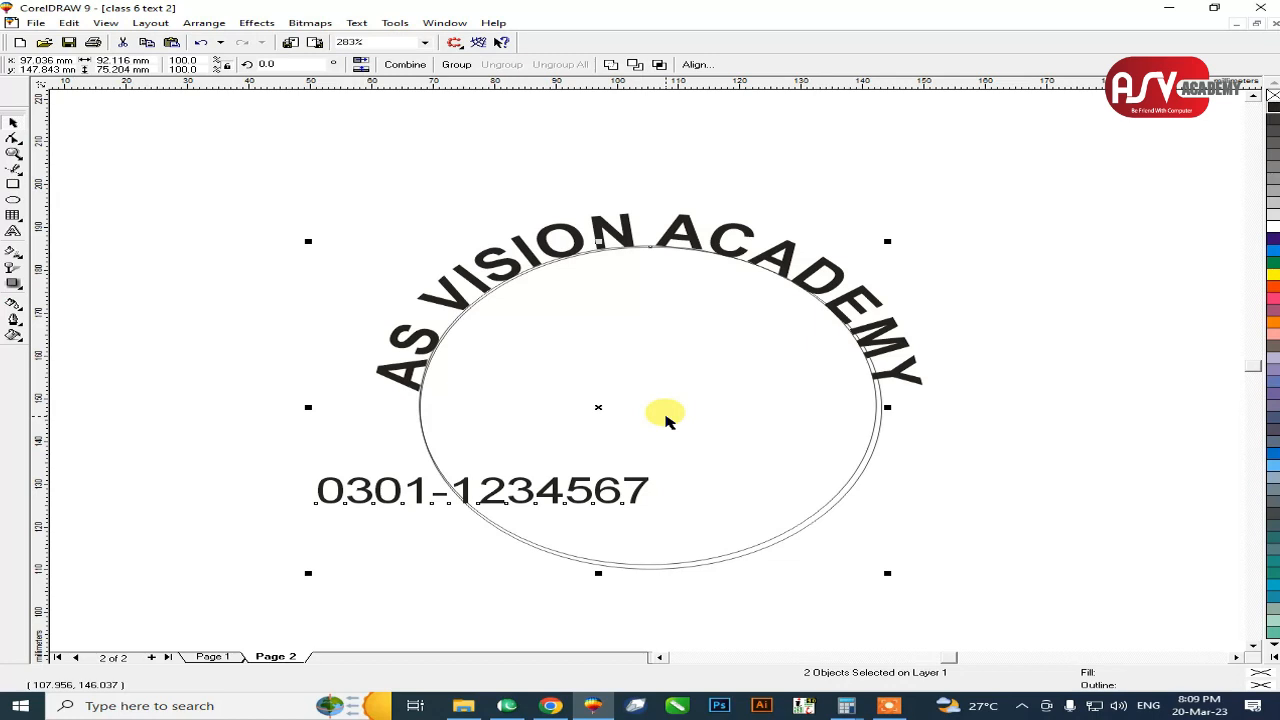
key(alt+c)
key(w)
key(Escape)
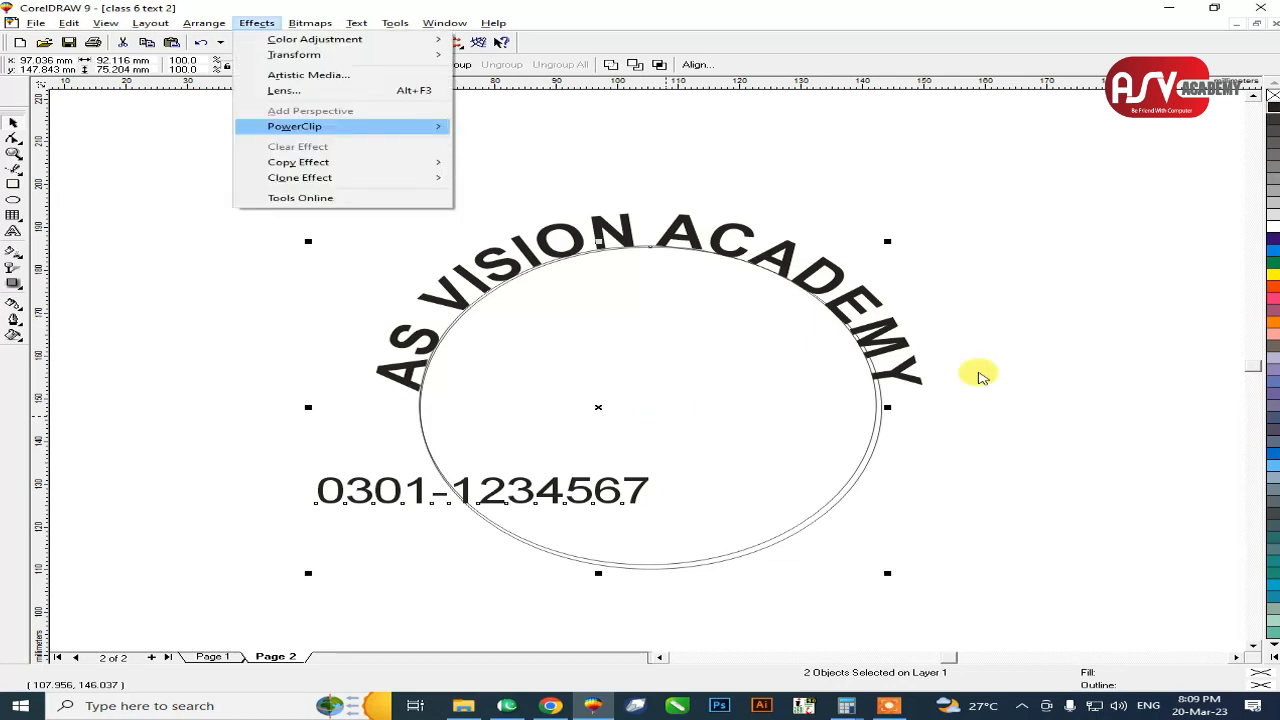
key(Escape)
click(999, 488)
Fit the phone number text to the path of the newly drawn ellipse.
click(546, 505)
shift+click(667, 426)
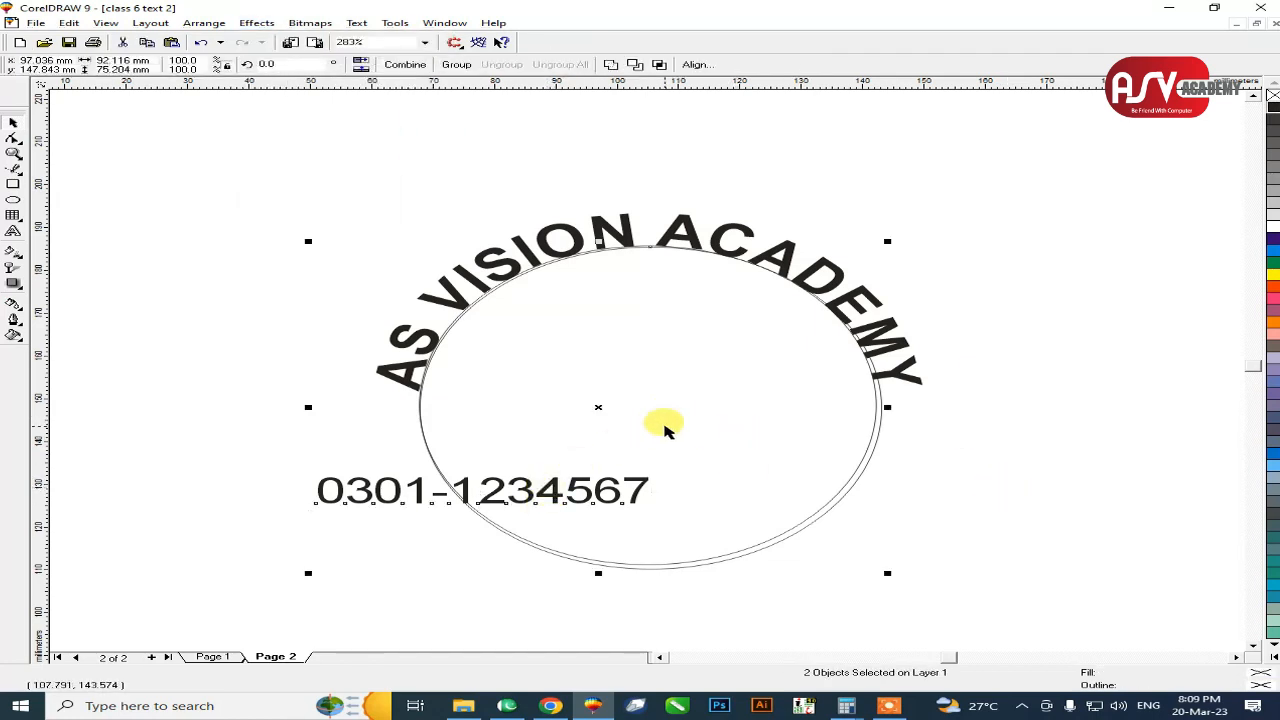
key(alt+t)
key(p)
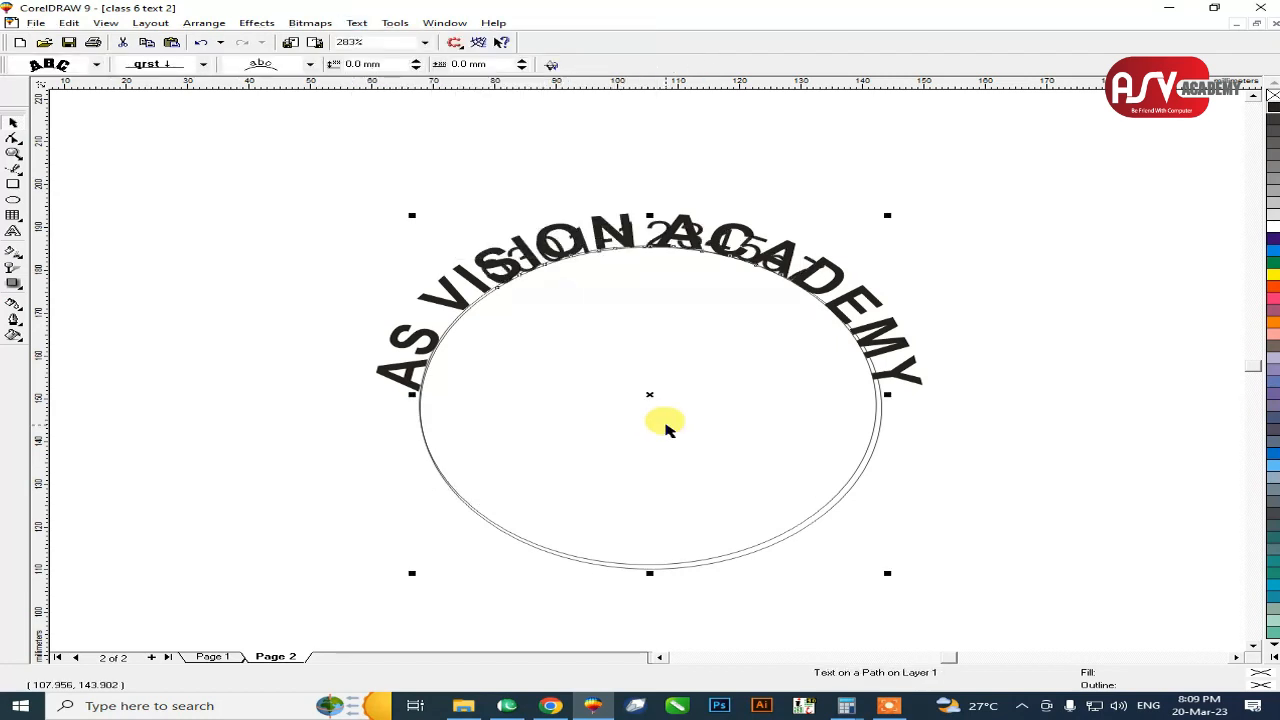
drag(629, 243, 666, 480)
key(ctrl+z)
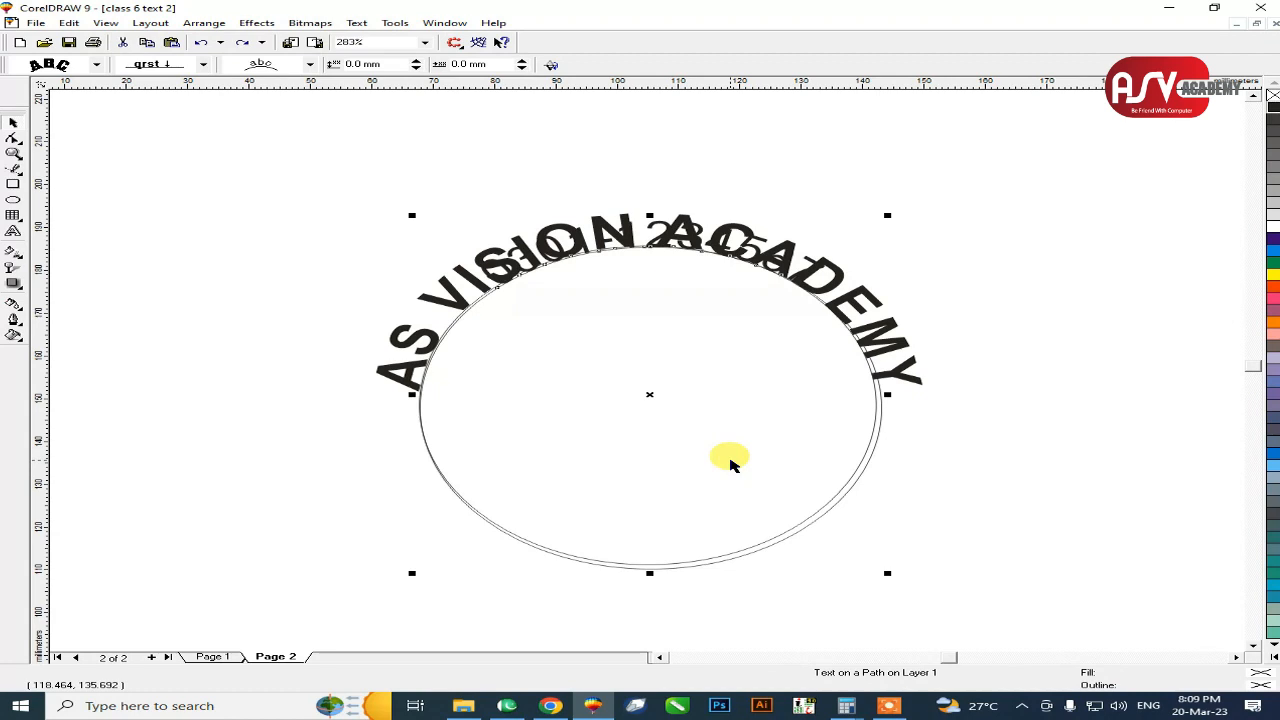
Place the phone number on the ellipse's lower curve and move it to the other side of the path so it reads upright.
click(310, 64)
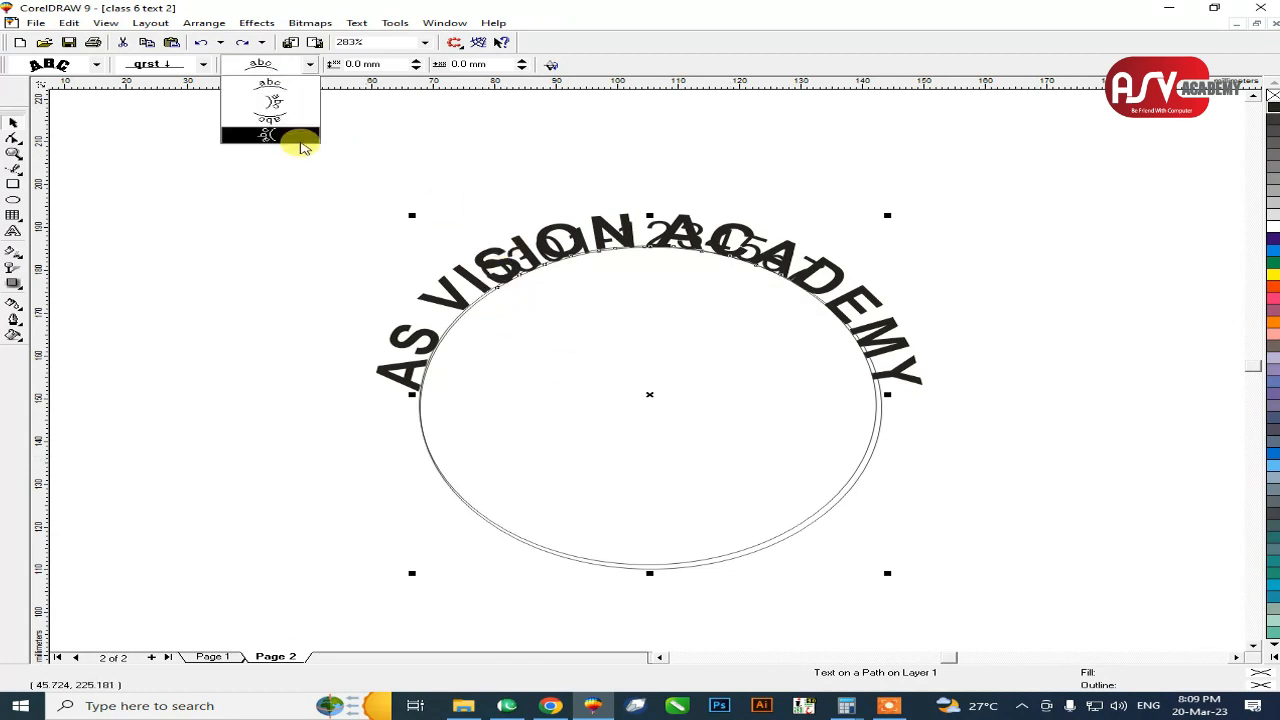
click(288, 117)
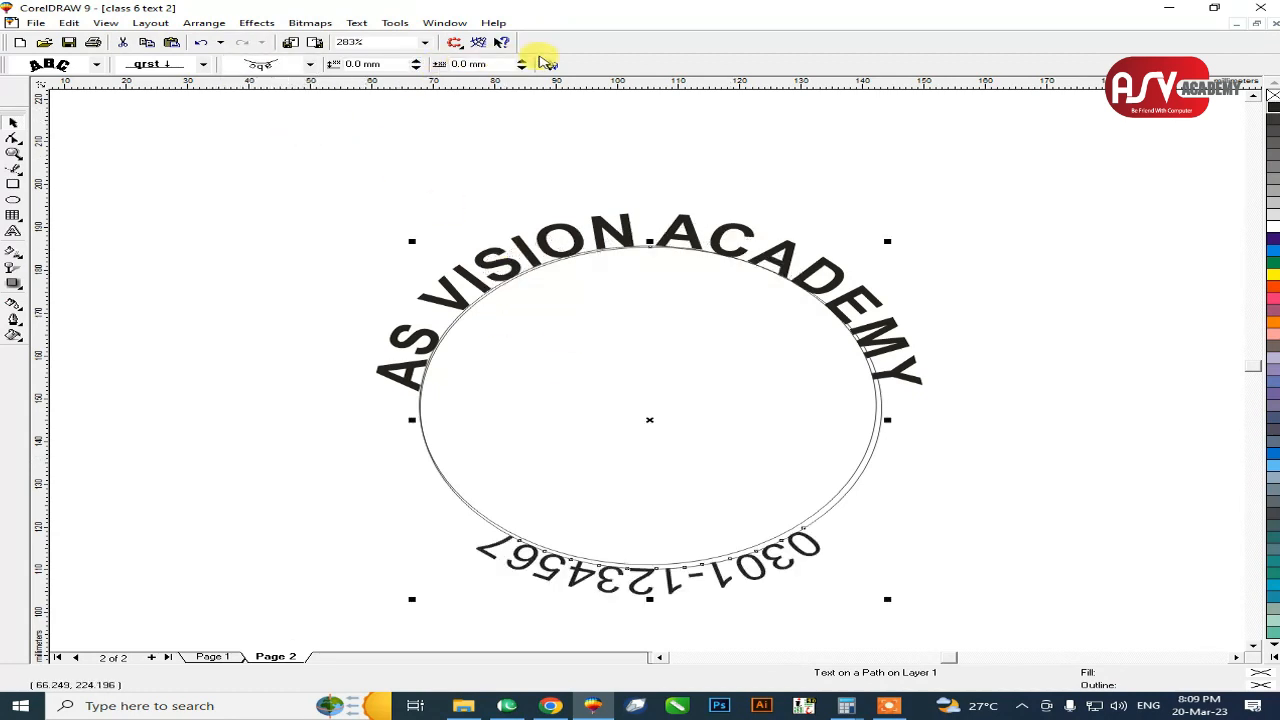
click(548, 64)
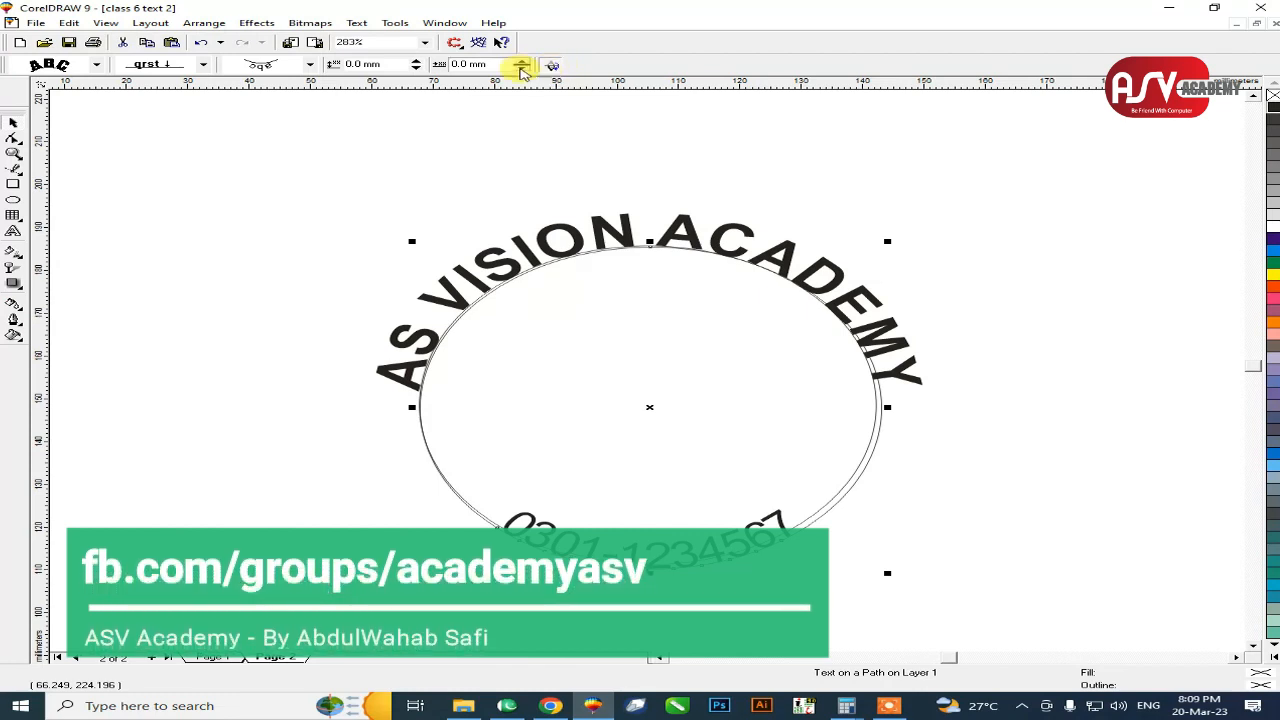
Try shifting the phone number along the path and setting it 10 mm from the path, and revert both offsets to 0.
click(521, 69)
click(521, 69)
click(521, 69)
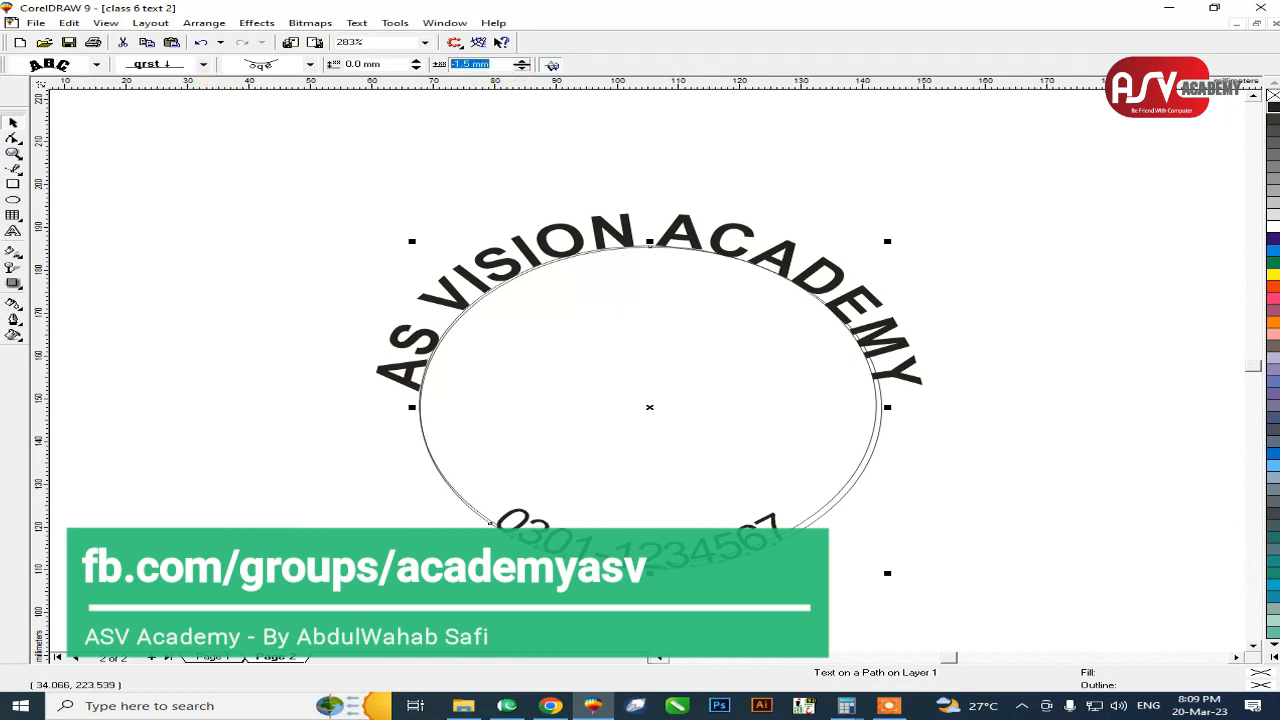
text(0)
key(Return)
drag(386, 64, 272, 66)
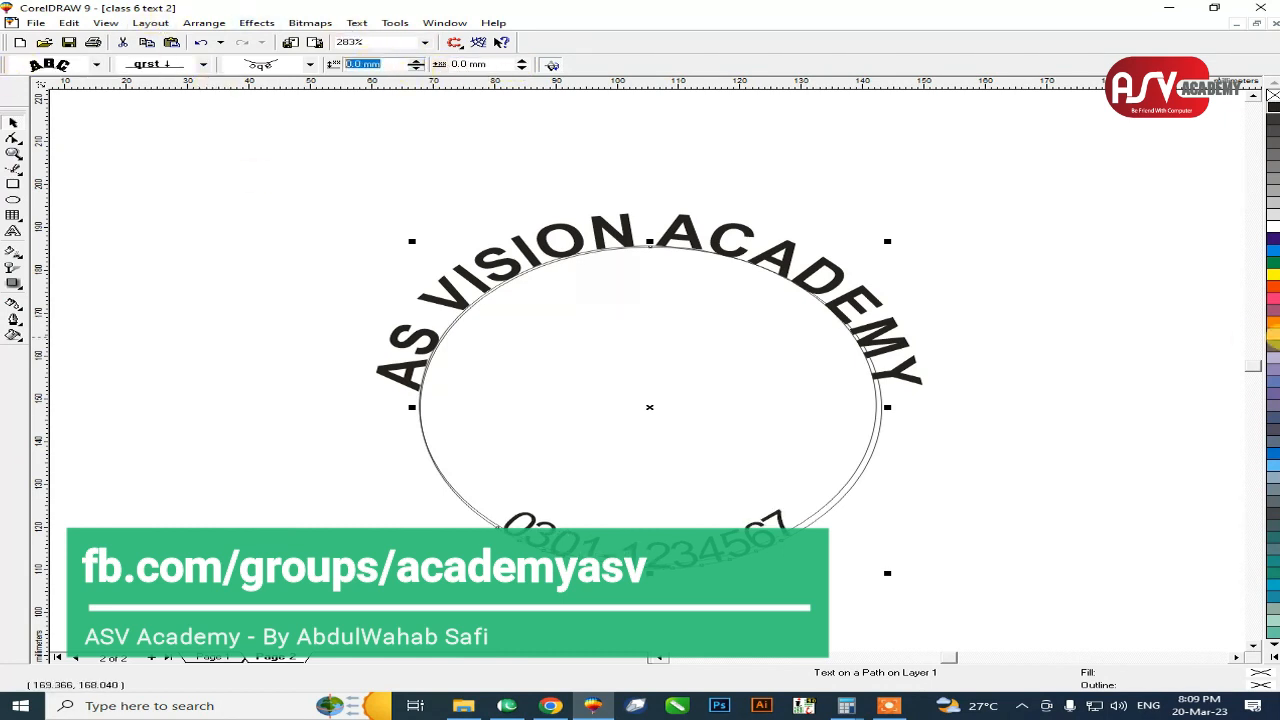
text(10)
key(Return)
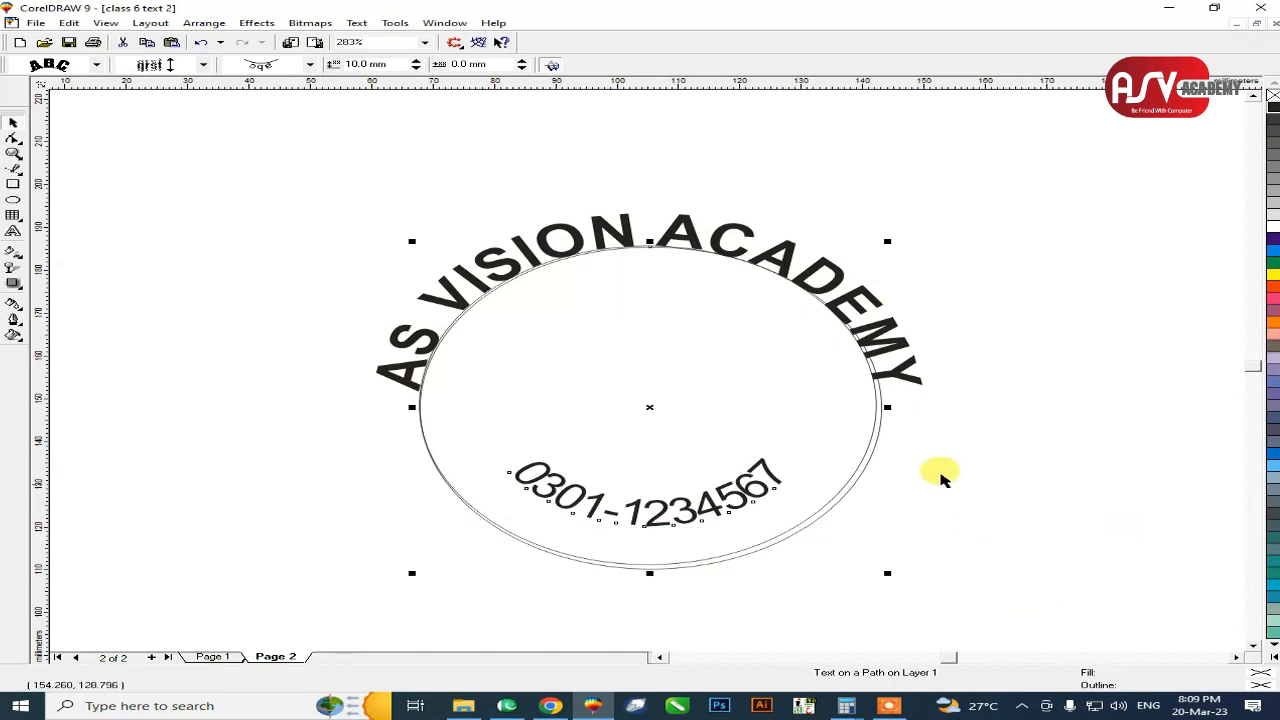
key(ctrl+z)
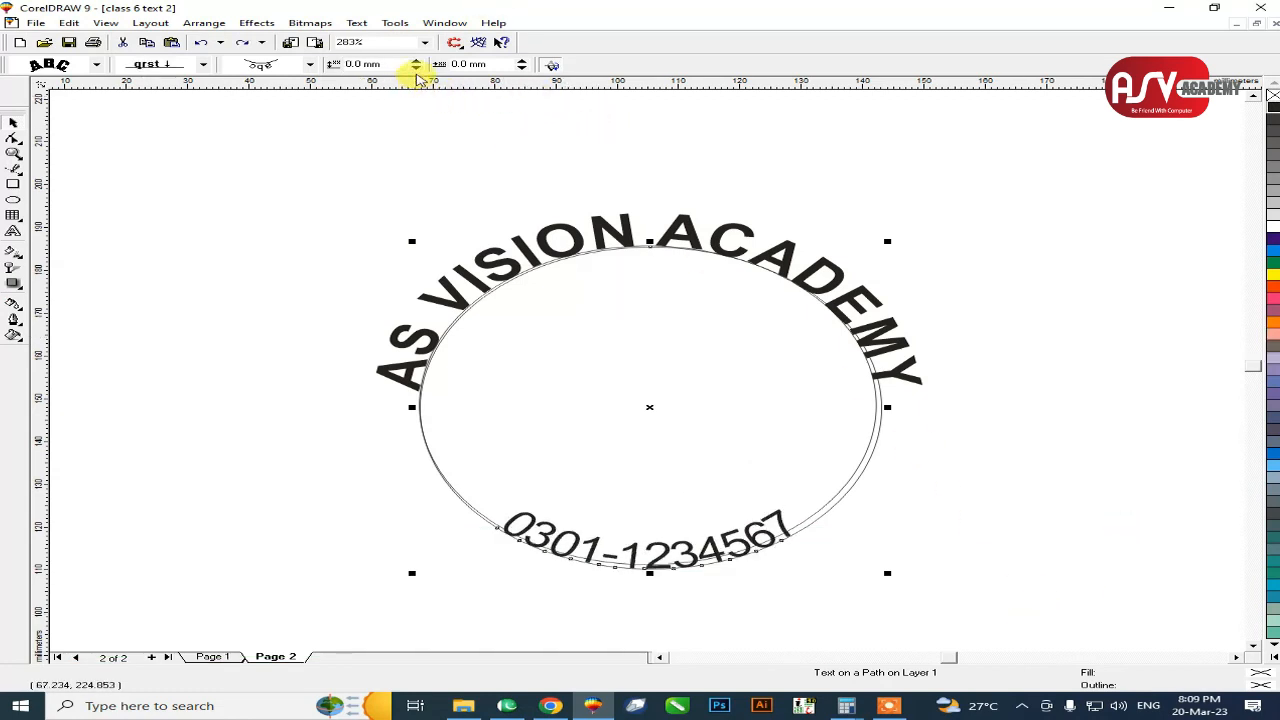
Set the phone number's distance from the path to -7 mm so it sits outside the lower curve.
drag(419, 68, 419, 68)
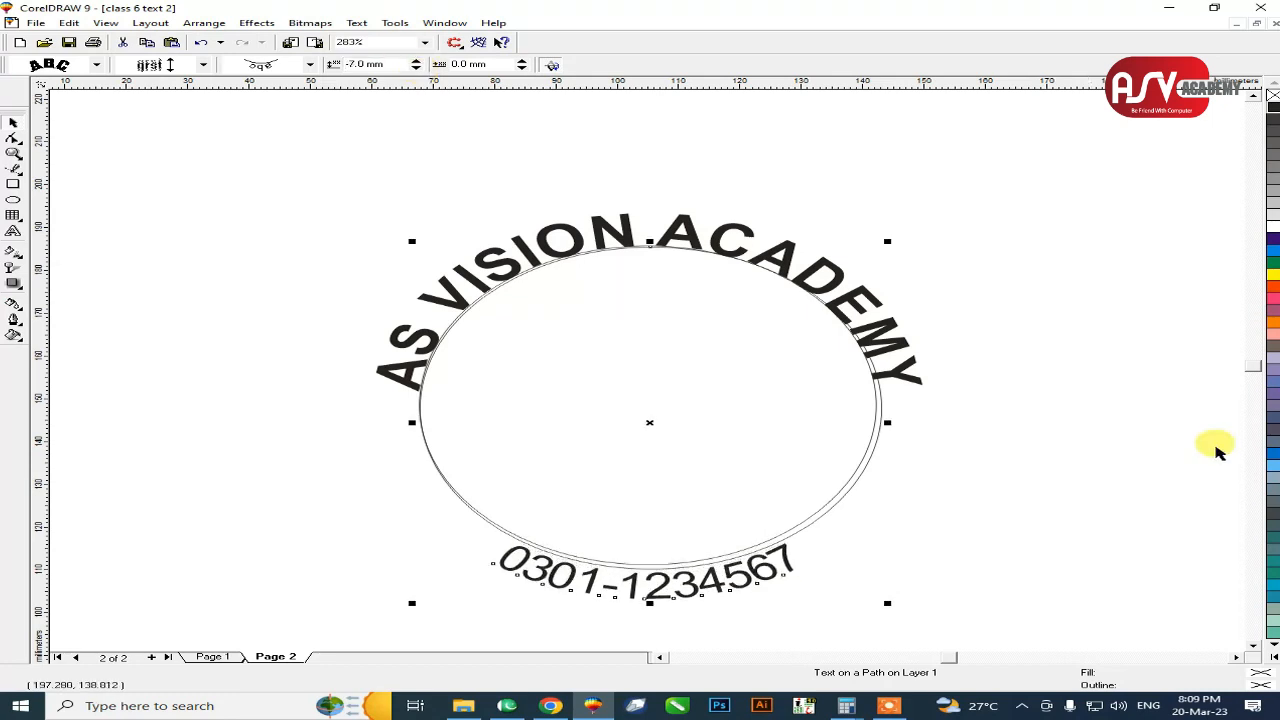
click(306, 206)
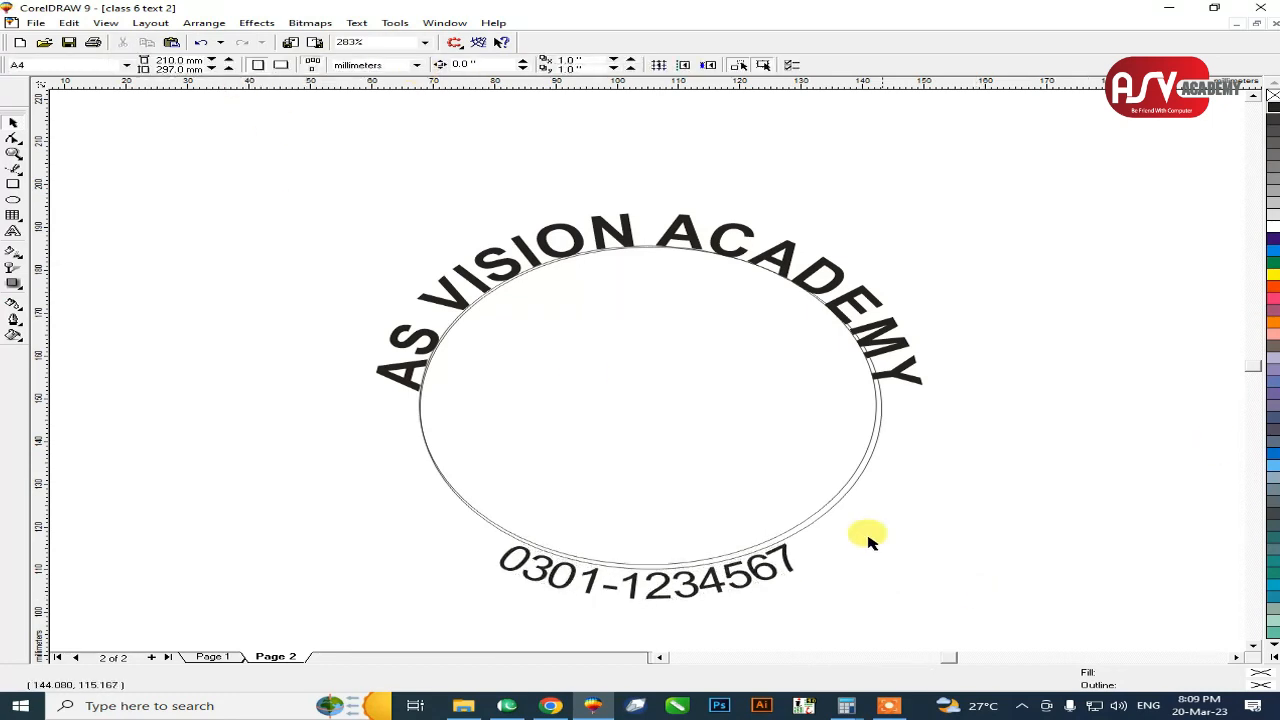
Delete the two path ellipses and draw a new ellipse about 71 x 71 mm centred between the two curved texts.
click(638, 438)
key(Delete)
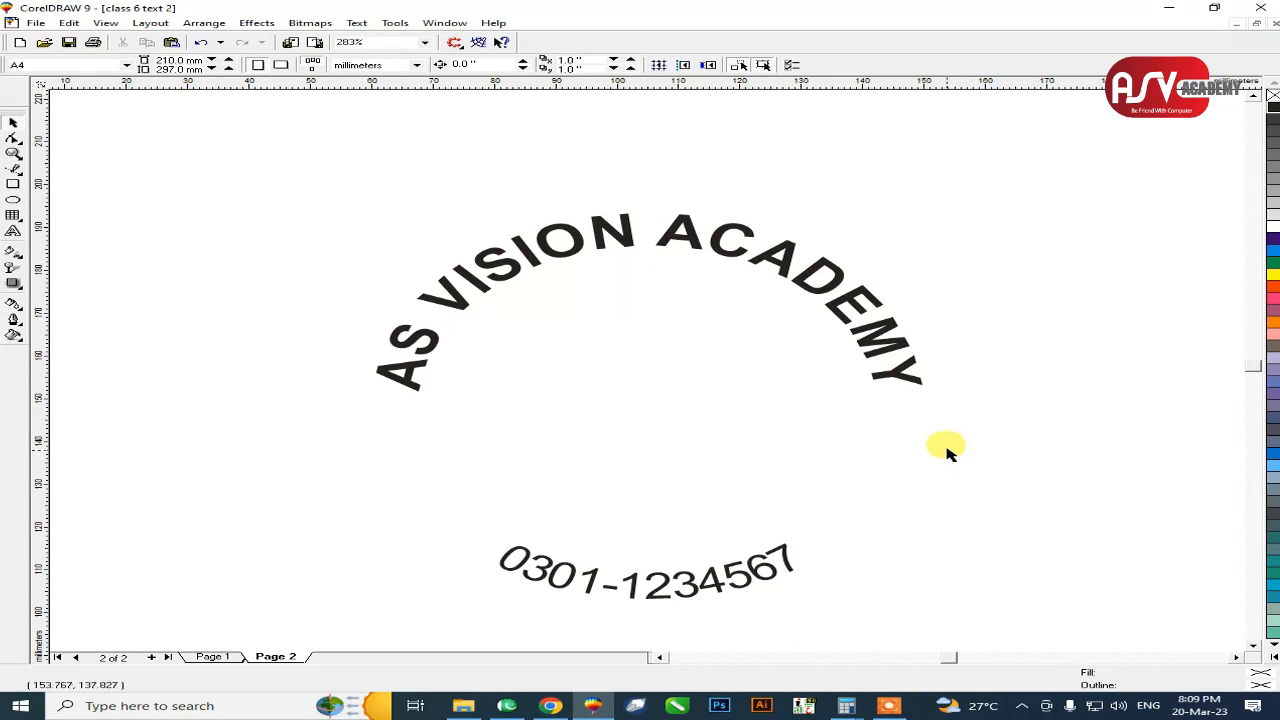
click(13, 199)
drag(670, 415, 852, 558)
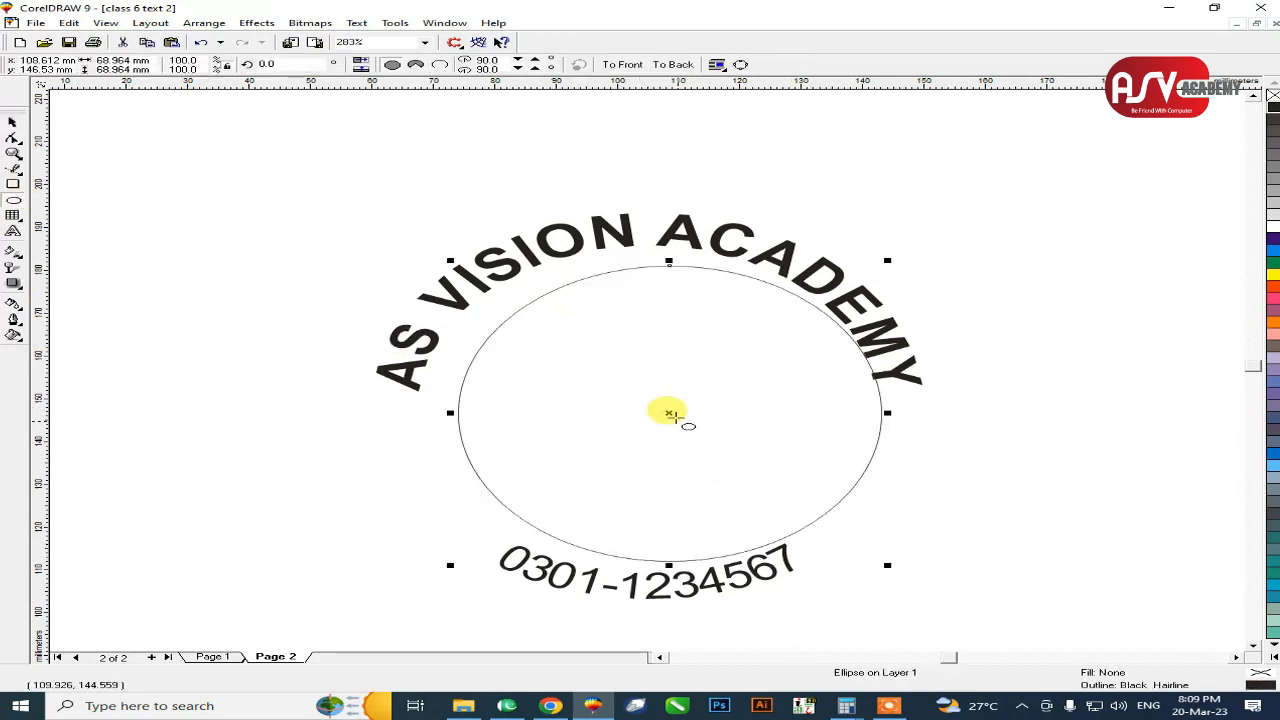
drag(672, 413, 647, 411)
drag(860, 261, 872, 248)
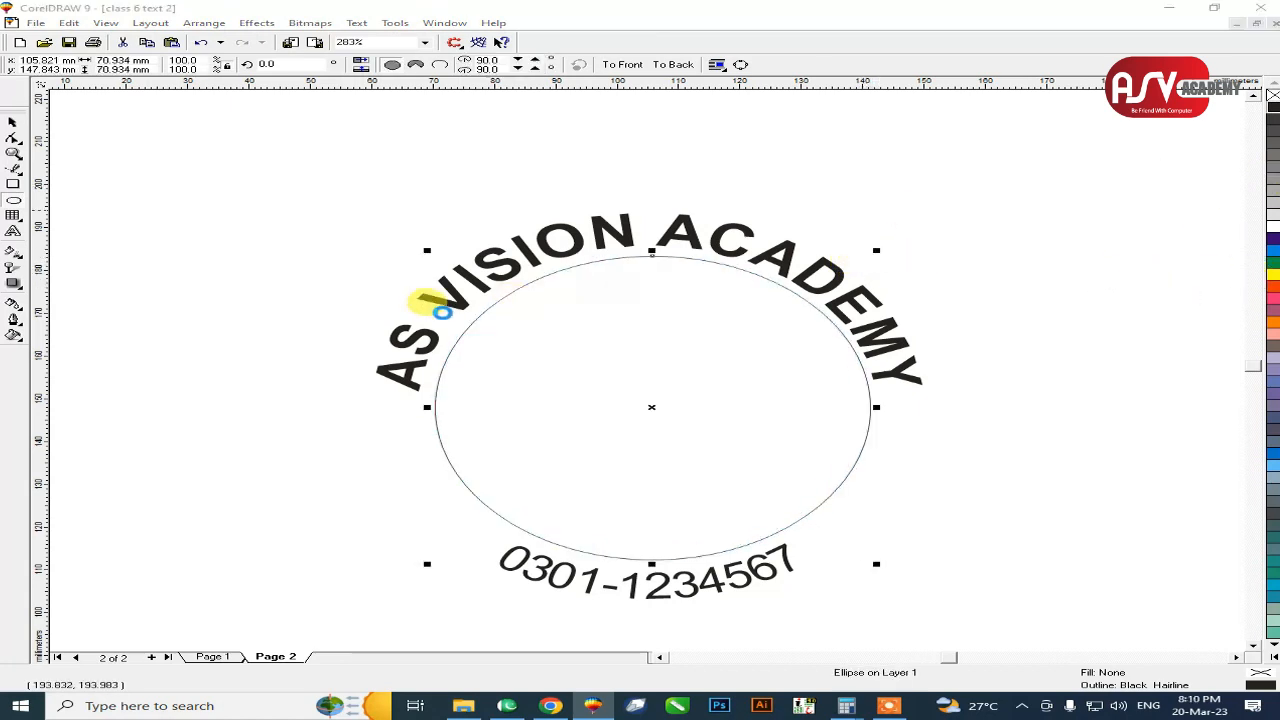
Set the new ellipse's outline width to 1 point.
key(F12)
double_click(490, 278)
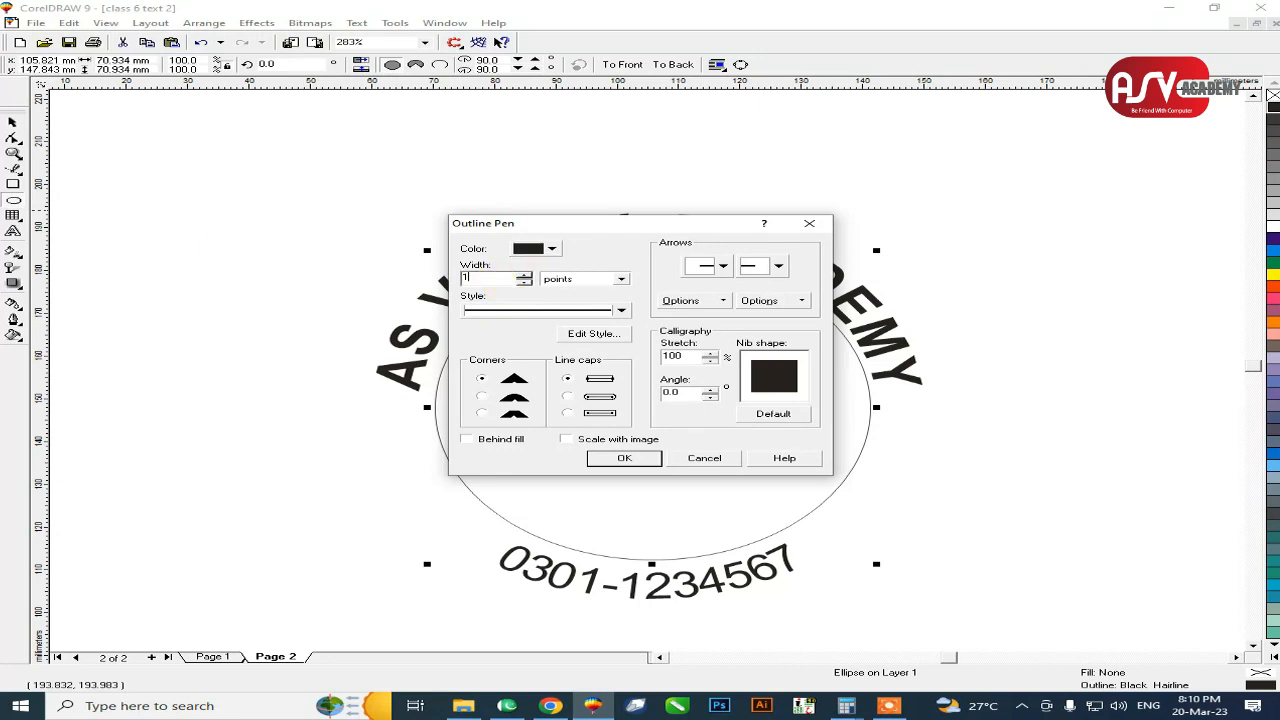
key(Return)
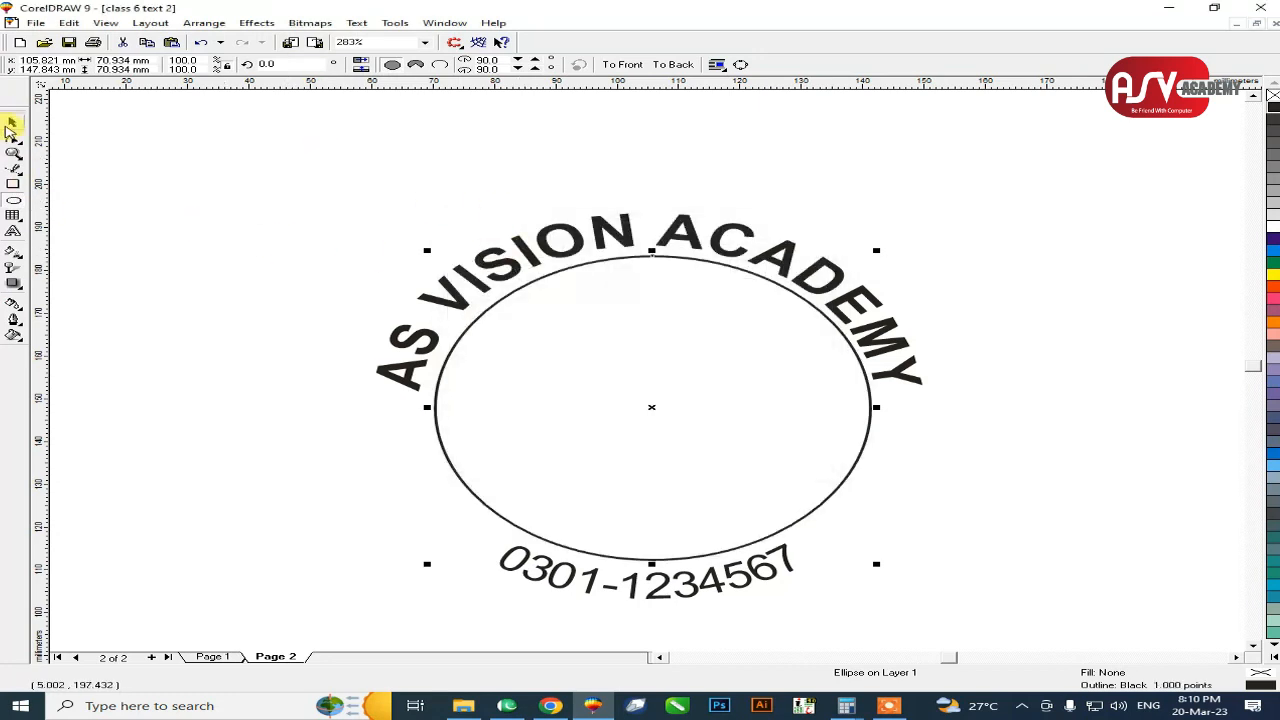
click(414, 436)
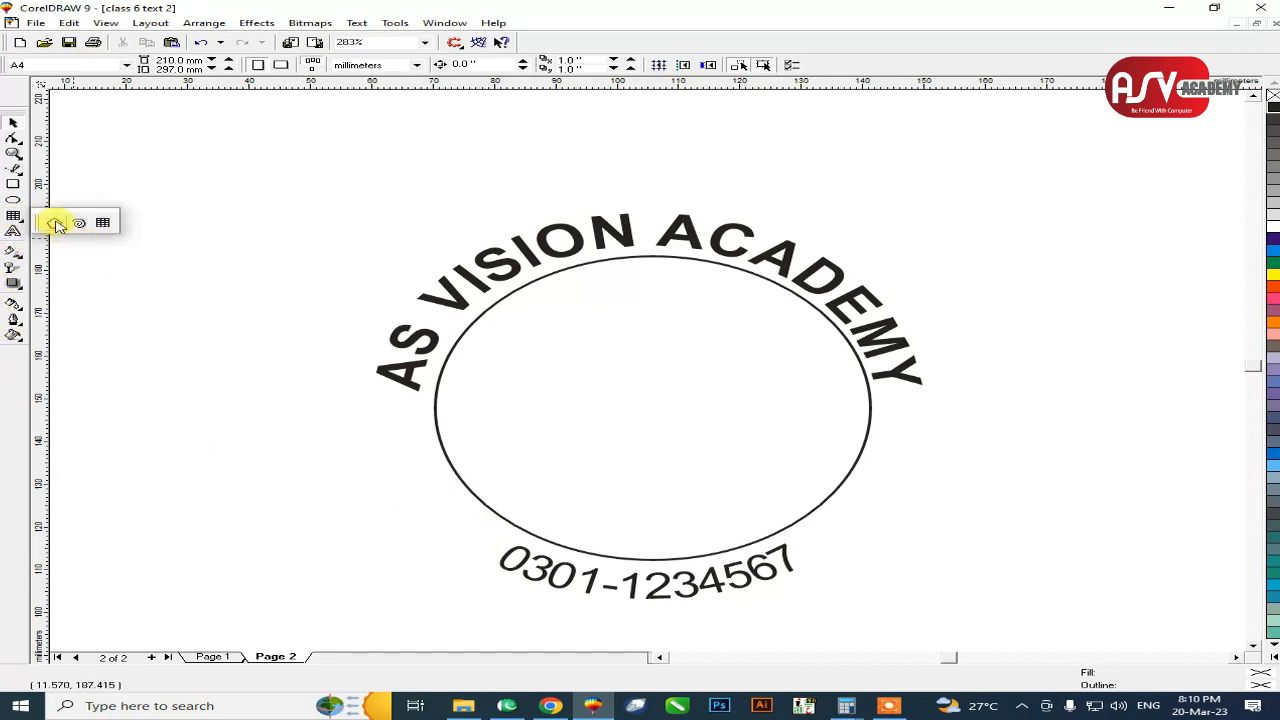
Draw a five-sided polygon beside the emblem and pull its edge midpoint inward to form a five-pointed star.
click(55, 223)
drag(178, 410, 270, 471)
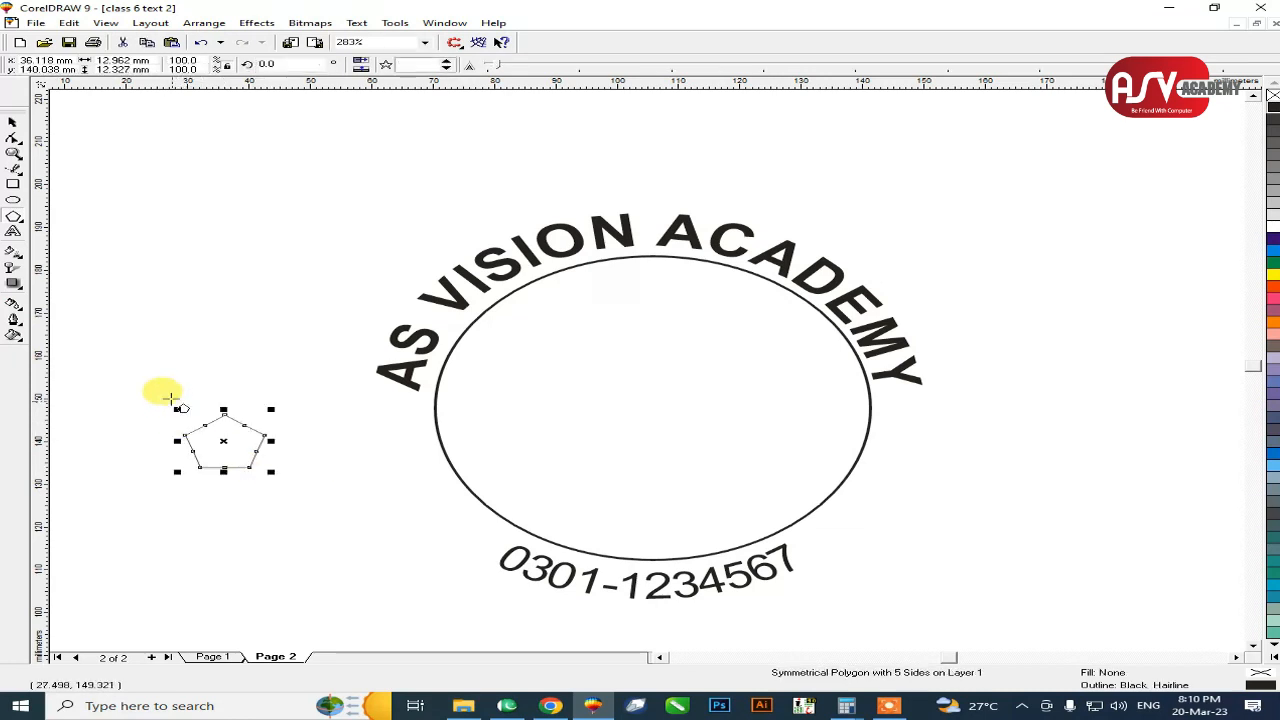
key(shift+F2)
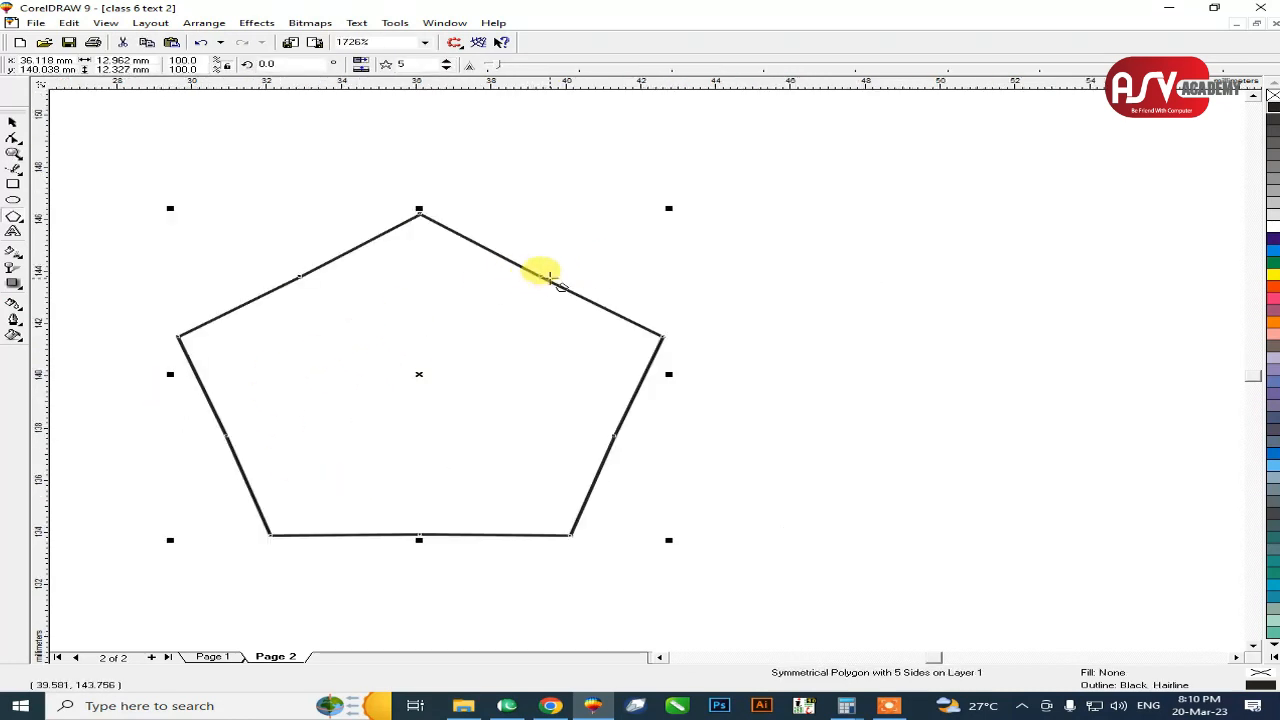
drag(545, 276, 470, 343)
Arrange three stars, each about 7 mm wide, along the outside of the ellipse's lower-left curve by shrinking and copying the star.
key(F3)
drag(228, 441, 415, 447)
key(space)
key(F2)
drag(366, 408, 628, 603)
drag(533, 149, 490, 182)
drag(427, 224, 529, 400)
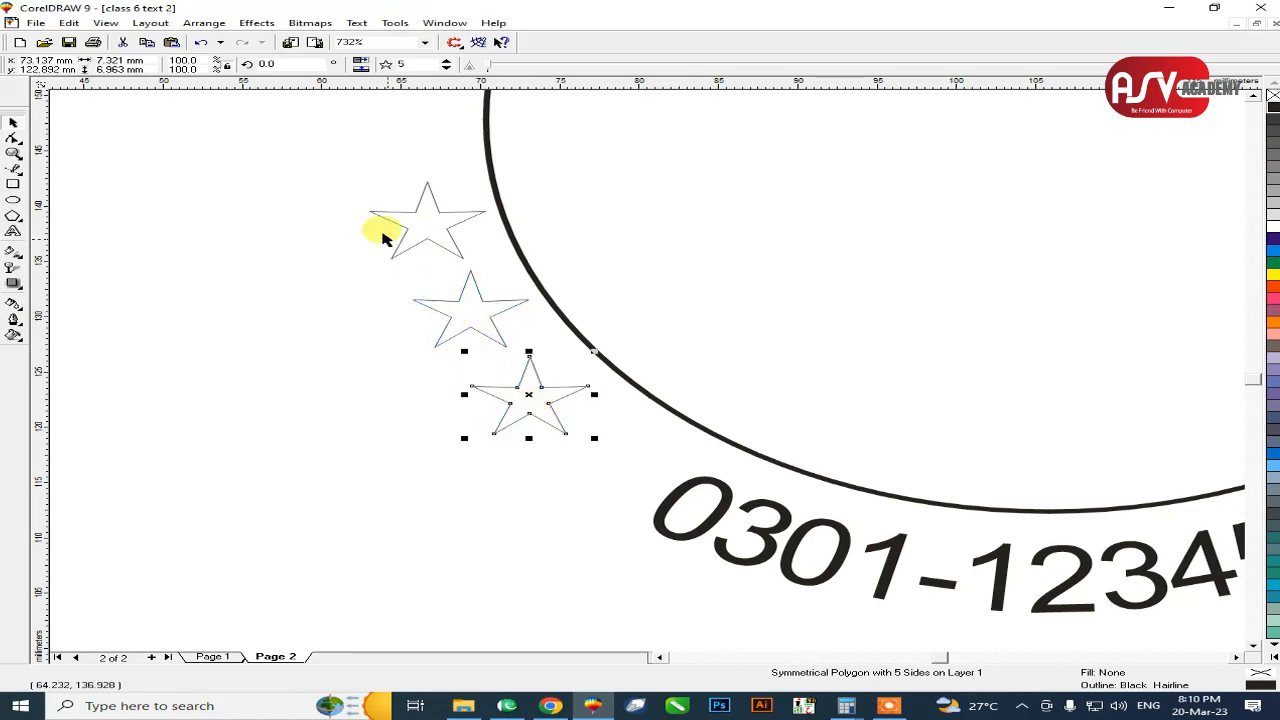
Group the three stars and fill the group with black.
click(365, 205)
drag(717, 505, 718, 507)
key(ctrl+g)
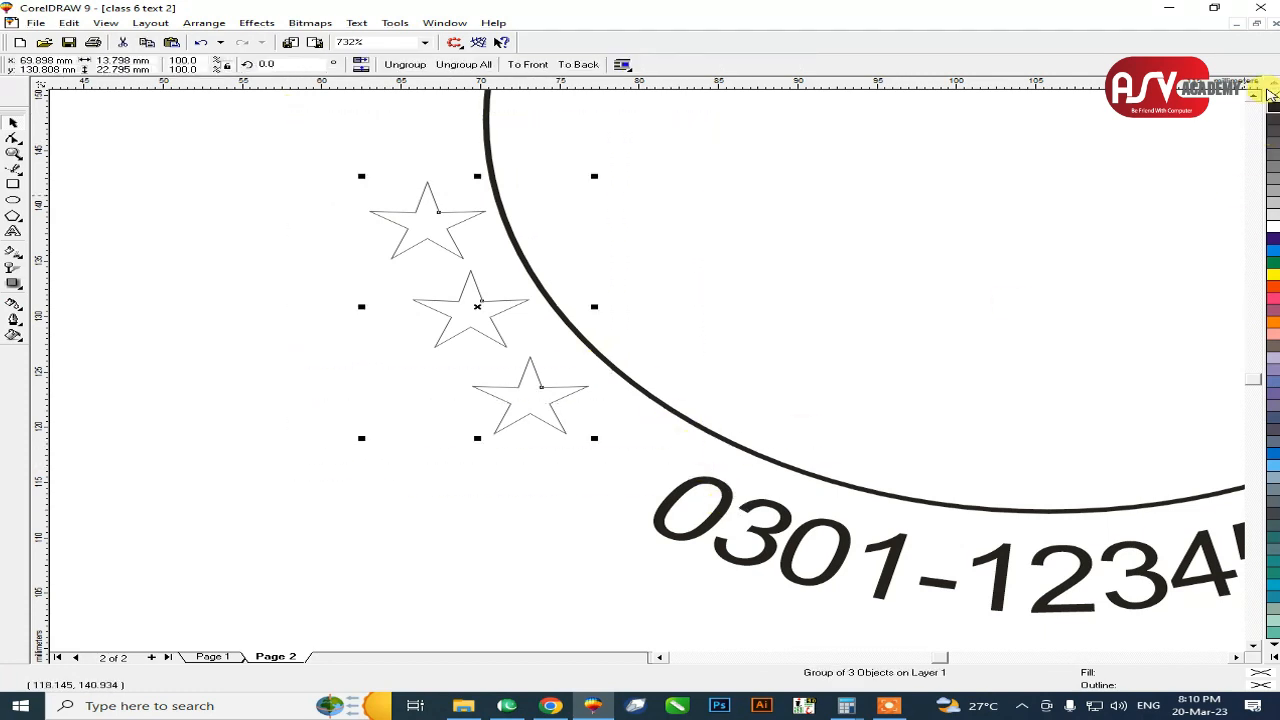
click(1272, 106)
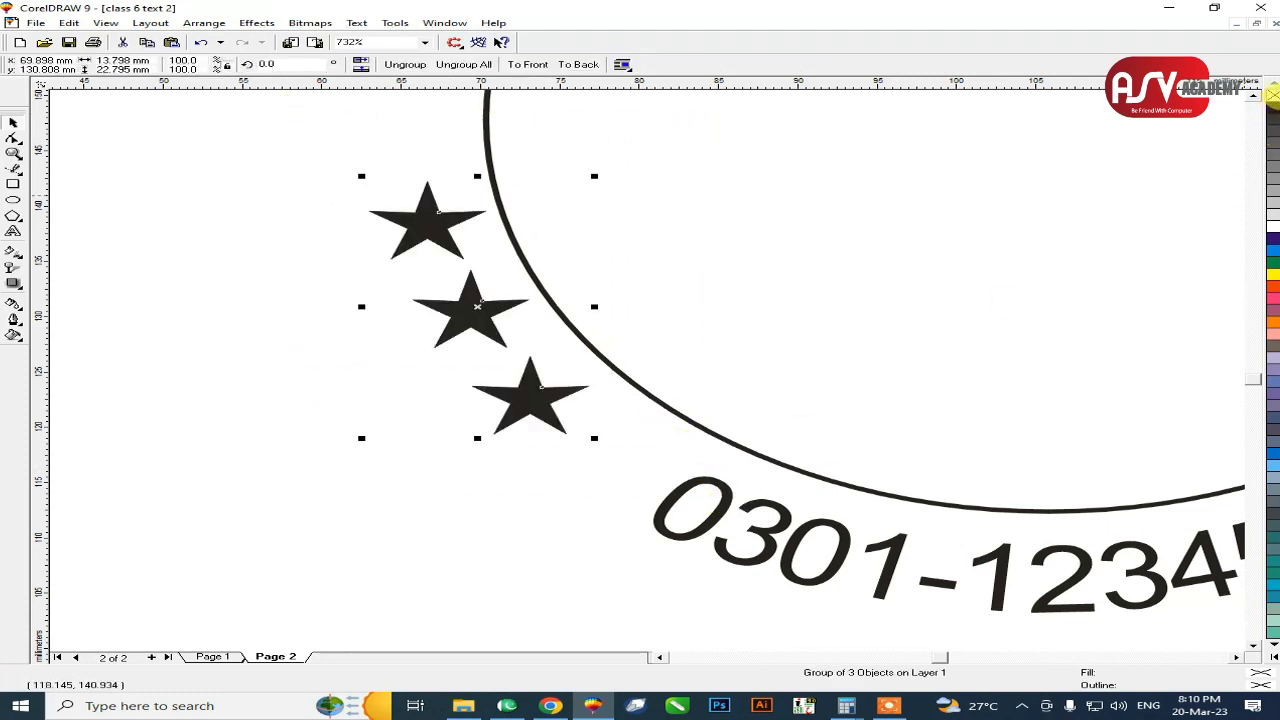
key(F4)
Mirror a copy of the star group horizontally and place it along the ellipse's lower-right curve.
click(412, 484)
click(430, 484)
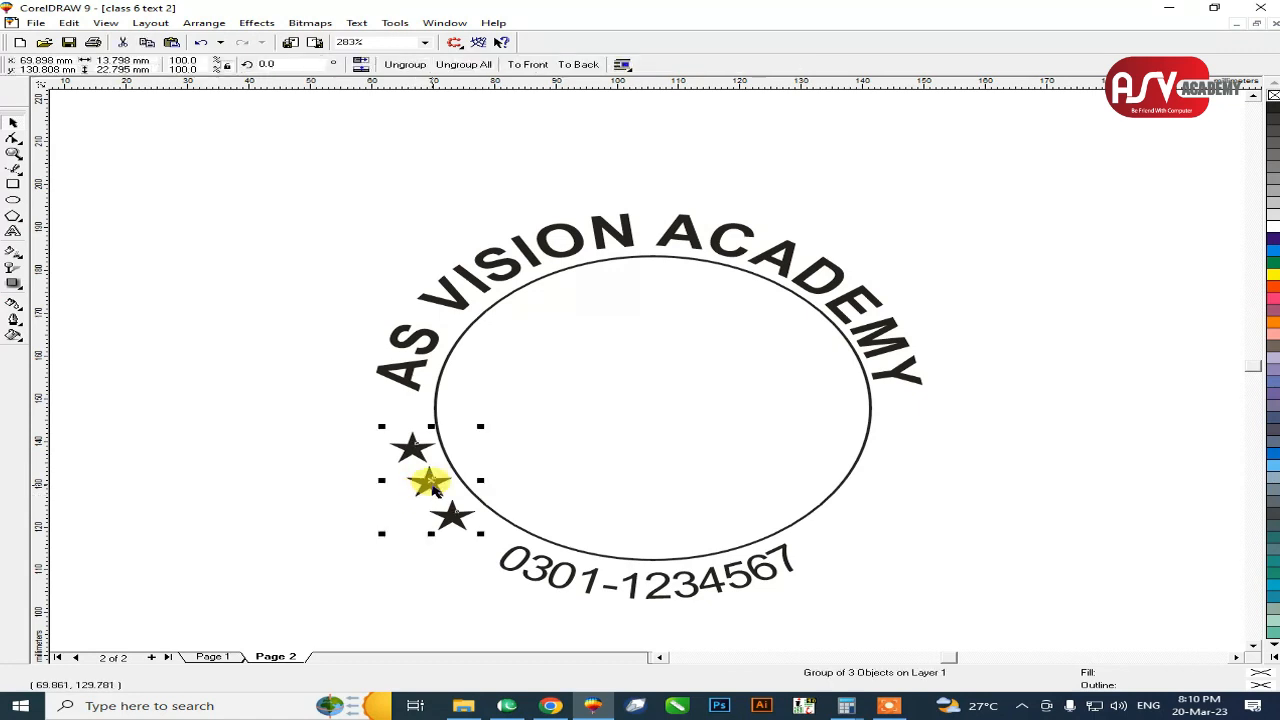
drag(384, 481, 857, 534)
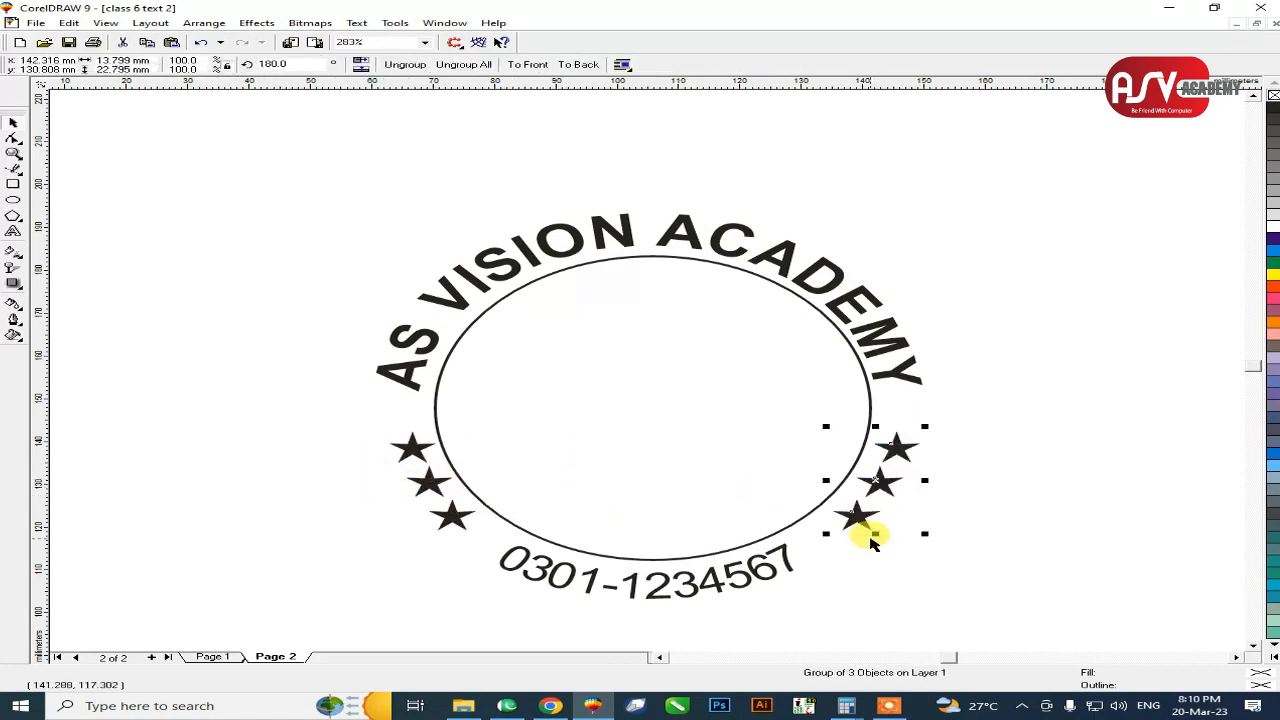
Deselect the star group, switch to File Explorer and open the JPG folder on the Rastarized DATA (F:) drive.
click(957, 529)
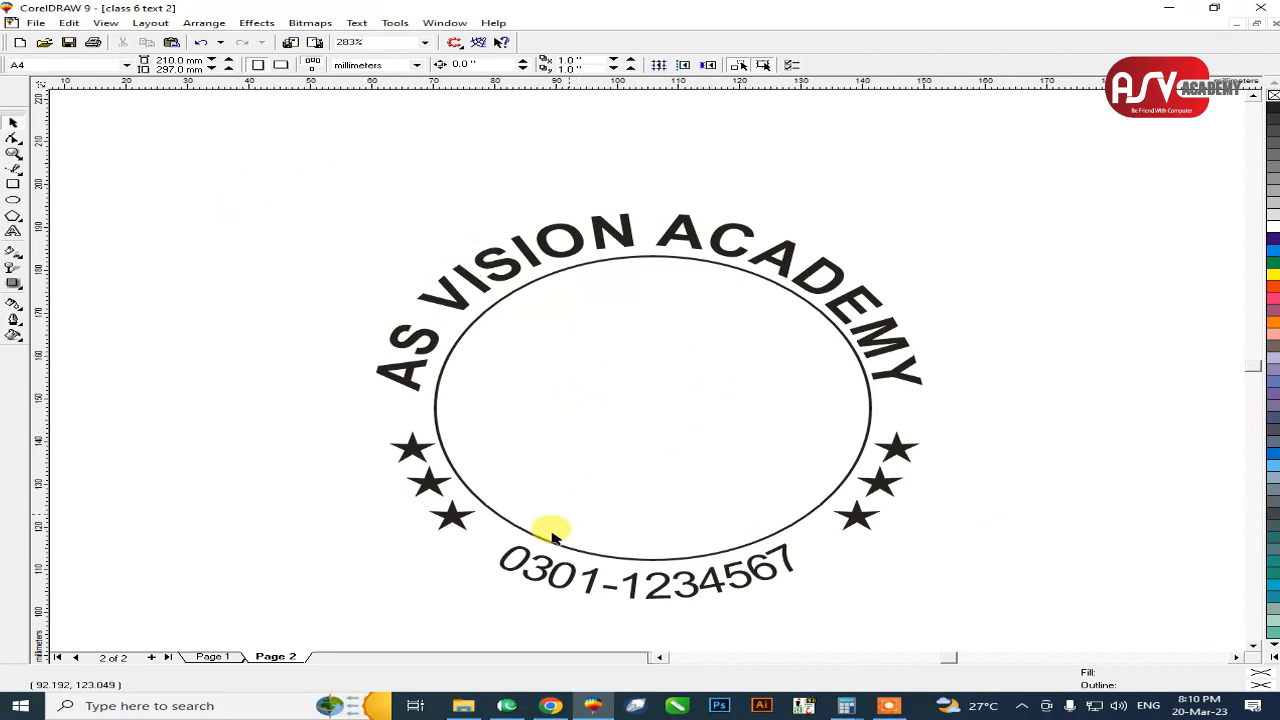
click(384, 706)
click(102, 360)
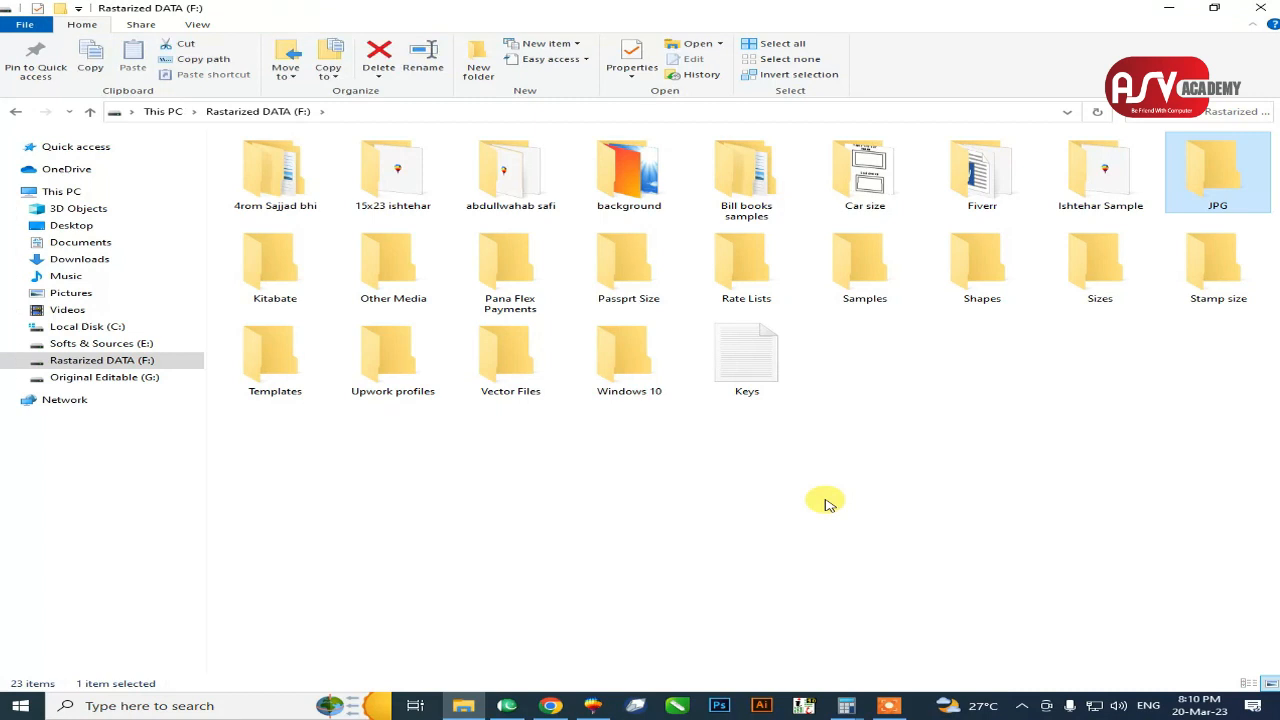
key(Return)
text(cou)
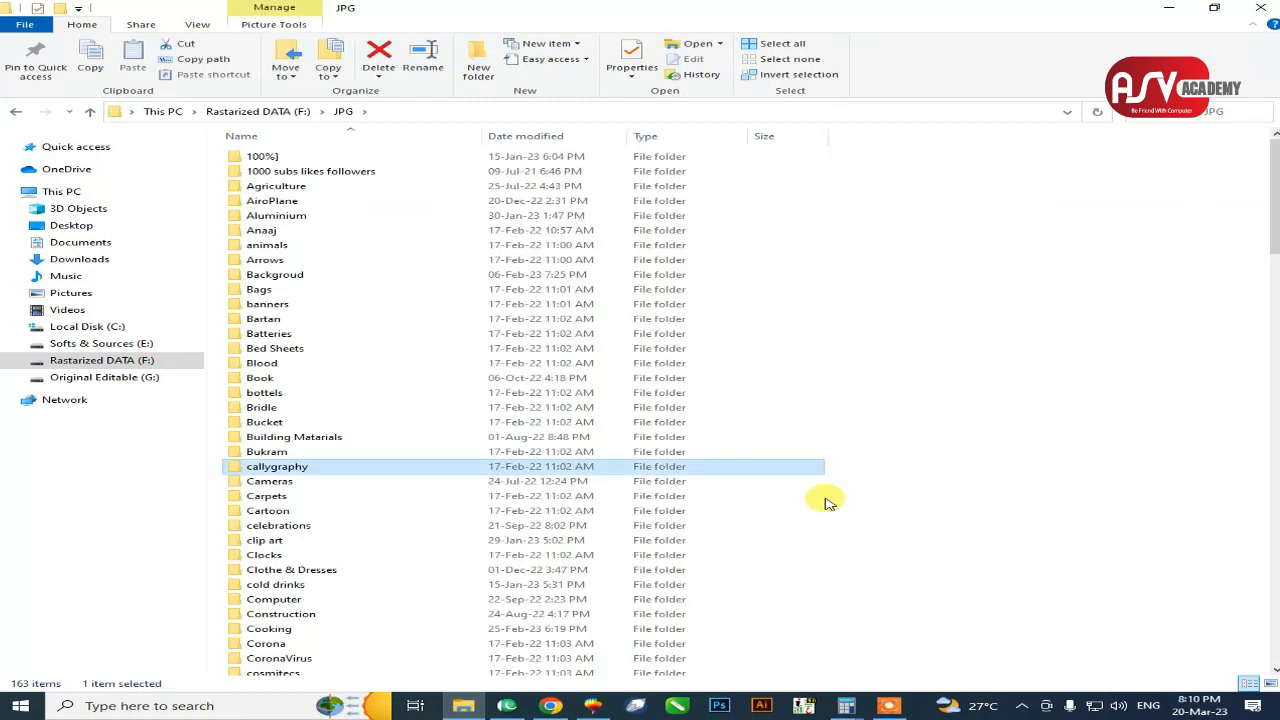
key(Return)
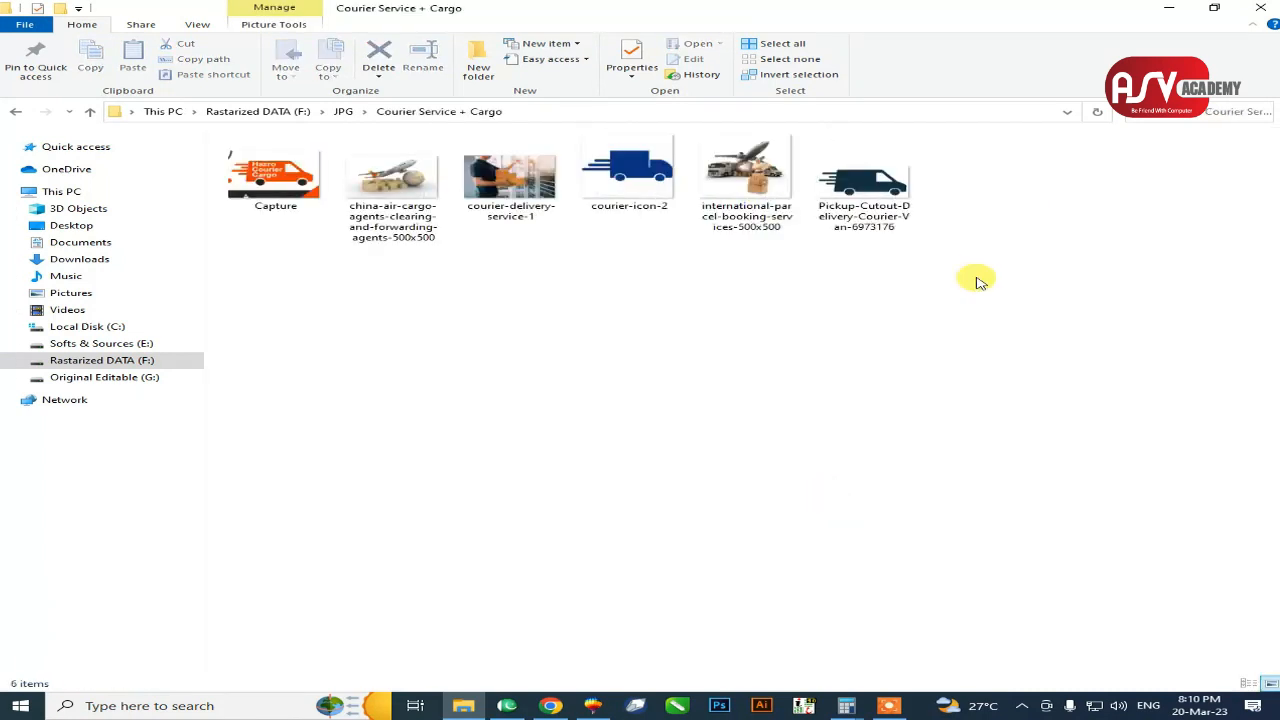
key(BackSpace)
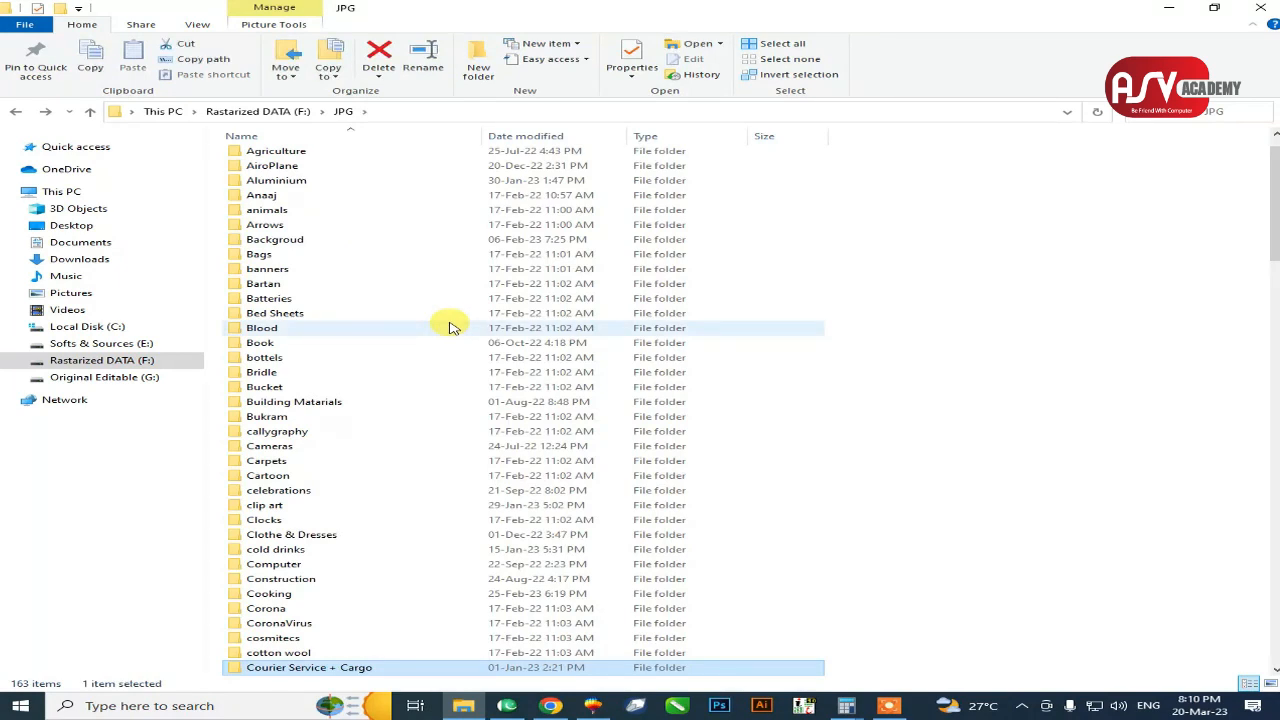
Open the Computer folder and bring the picture of the desktop computer with monitor into the CorelDRAW page over the emblem.
text(com)
key(Return)
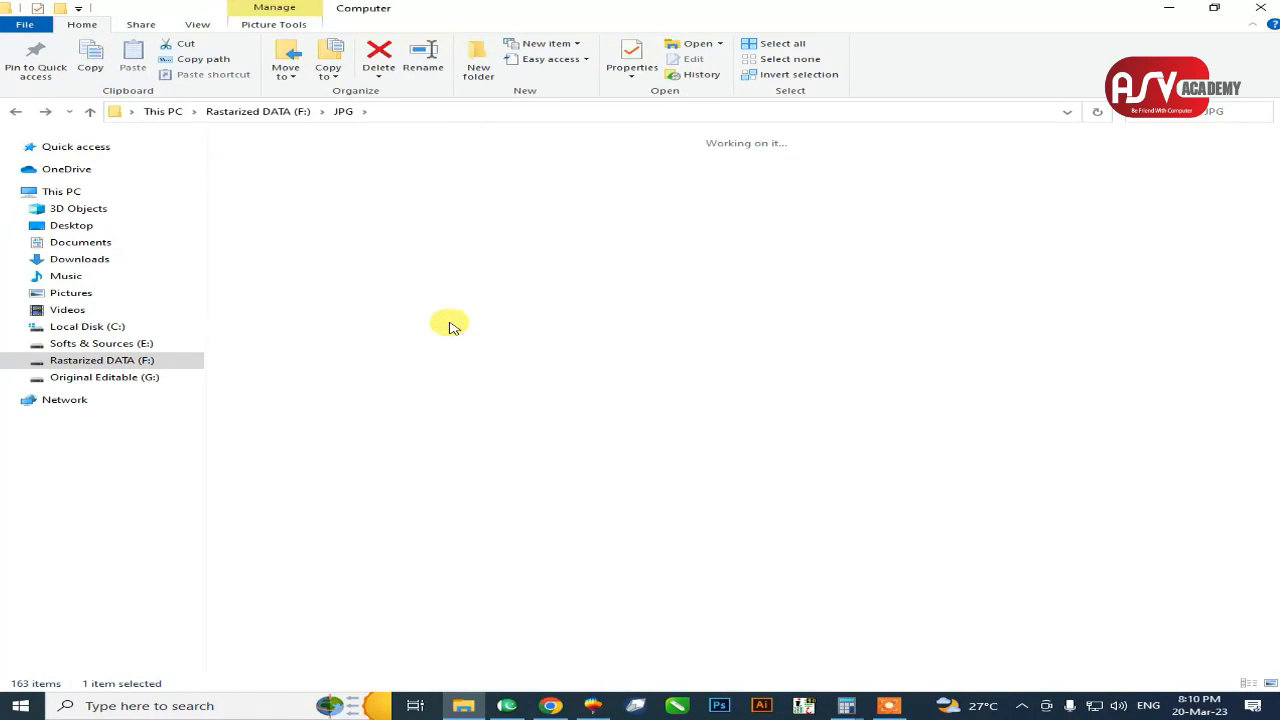
drag(416, 335, 677, 428)
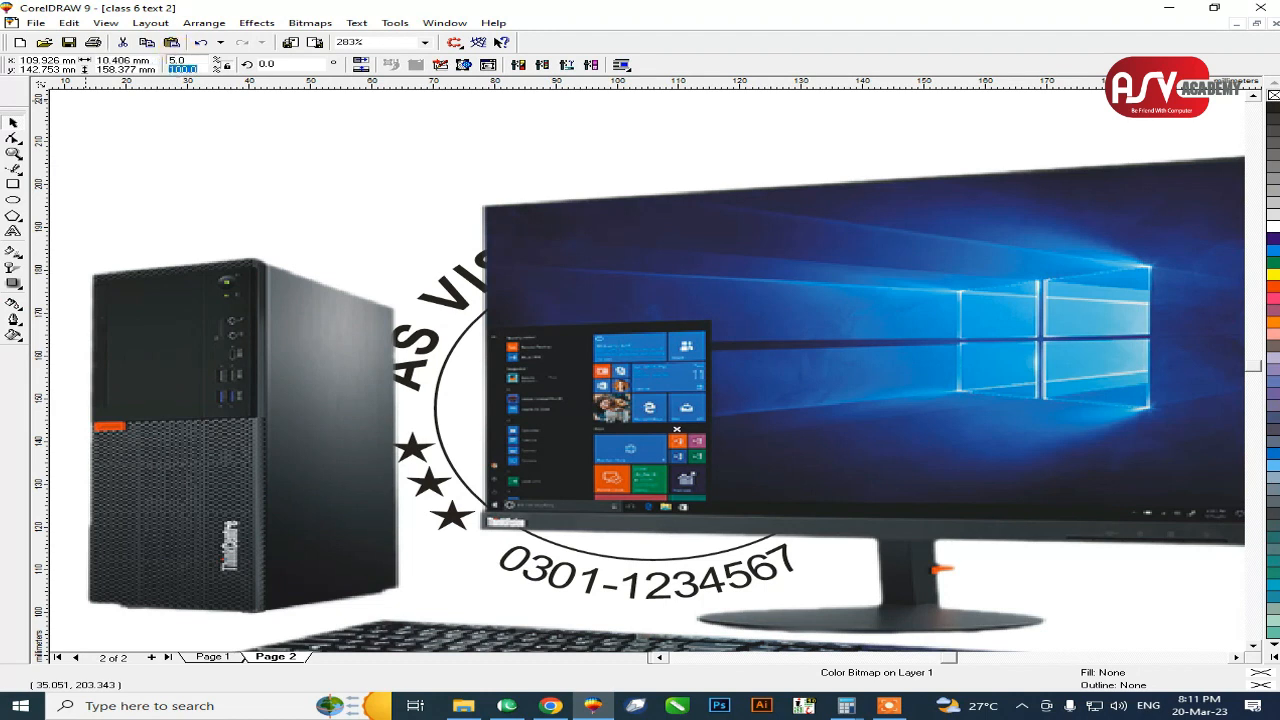
Scale the computer picture to 5%, enlarge it proportionally to fit inside the ellipse, and deselect it.
key(Return)
drag(703, 420, 833, 290)
click(928, 228)
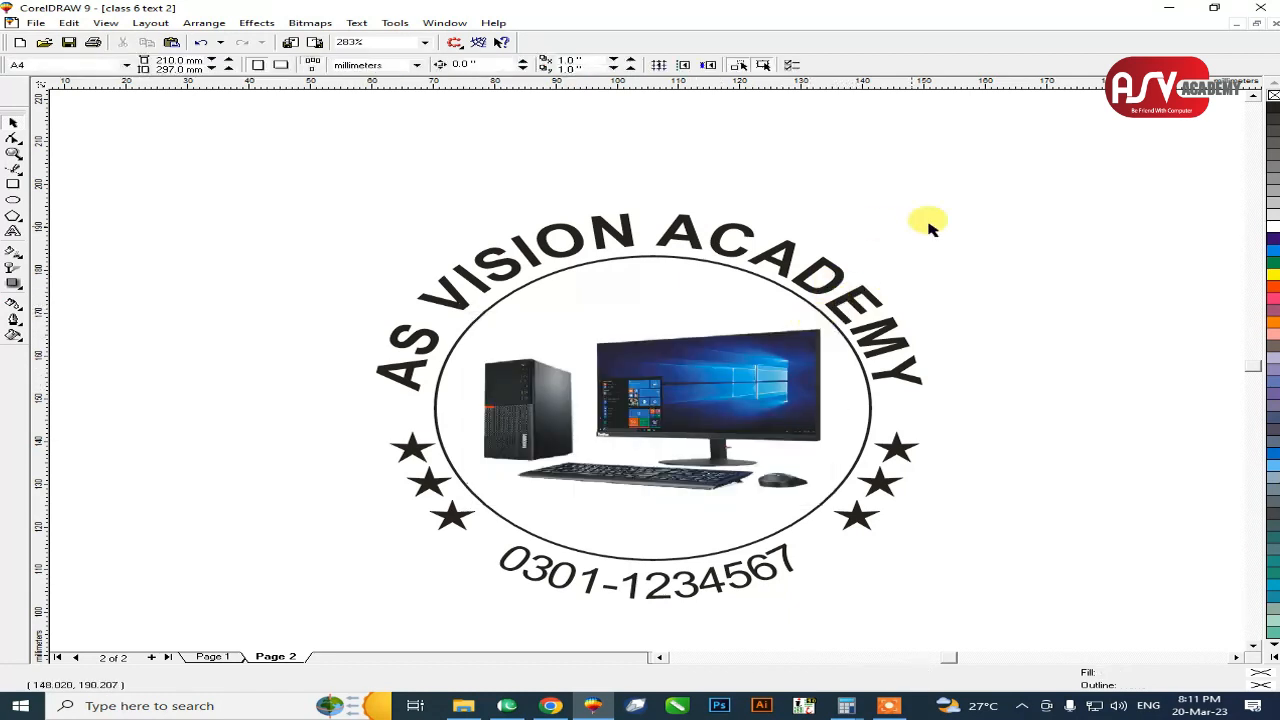
Review the finished emblem on Page 2 at full-page and close-up views, and check the text layout on Page 1.
key(shift+F4)
key(F2)
drag(430, 232, 872, 500)
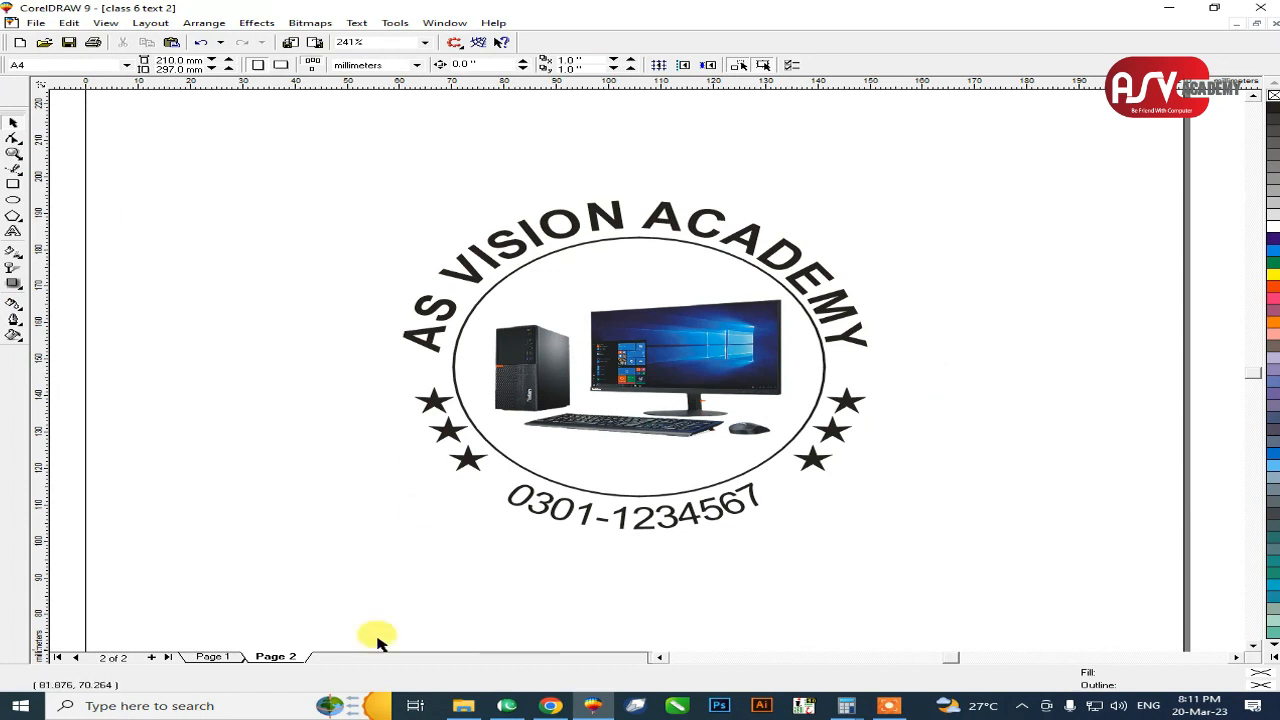
key(shift+F4)
click(229, 656)
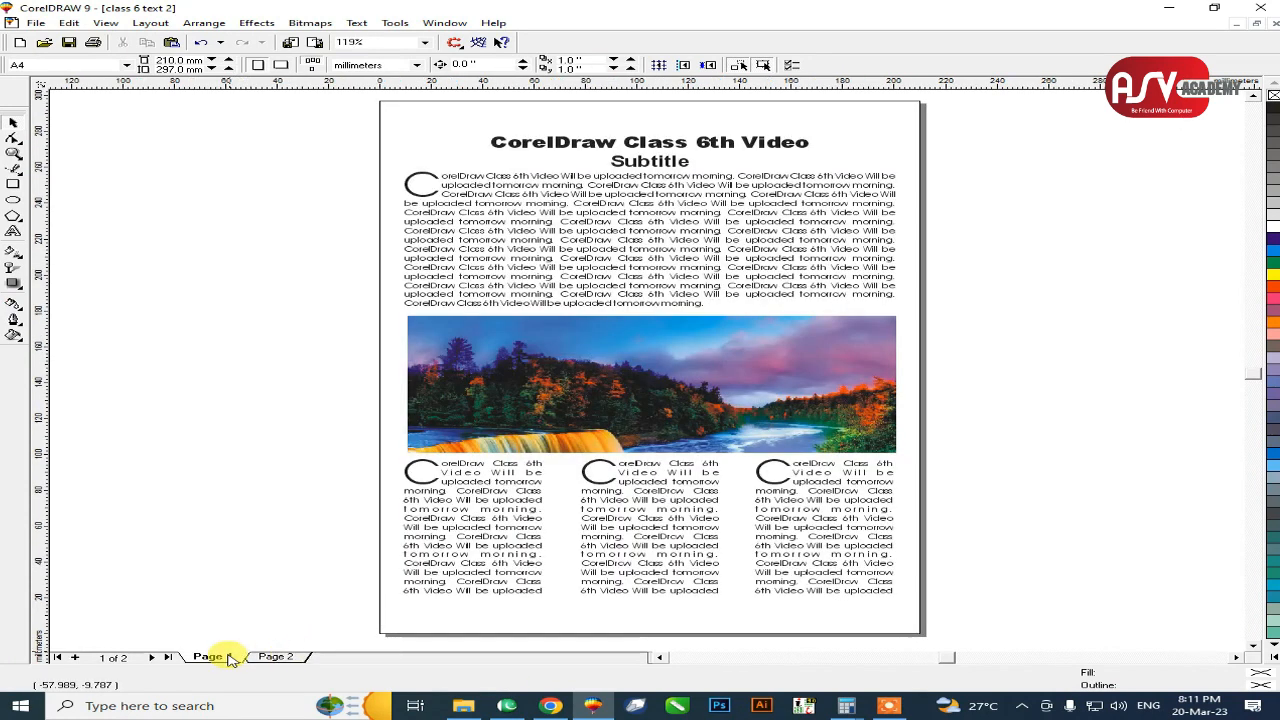
click(284, 656)
key(F2)
drag(829, 271, 520, 464)
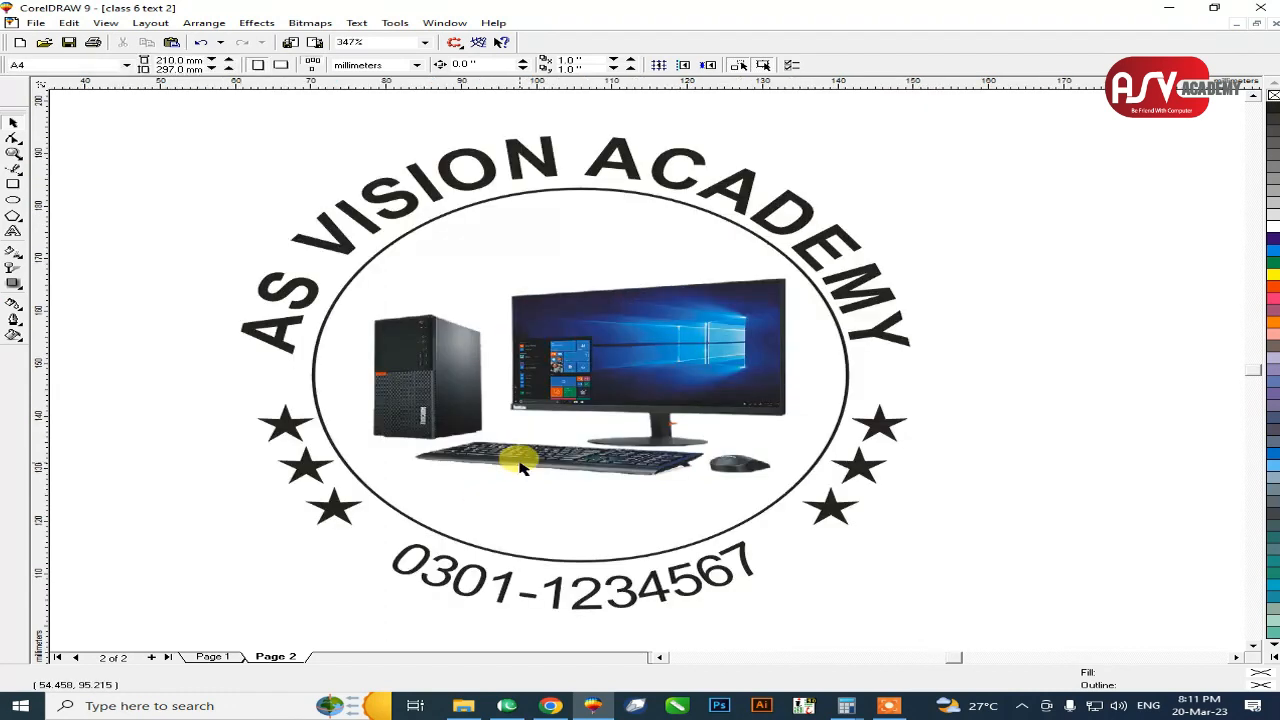
key(F3)
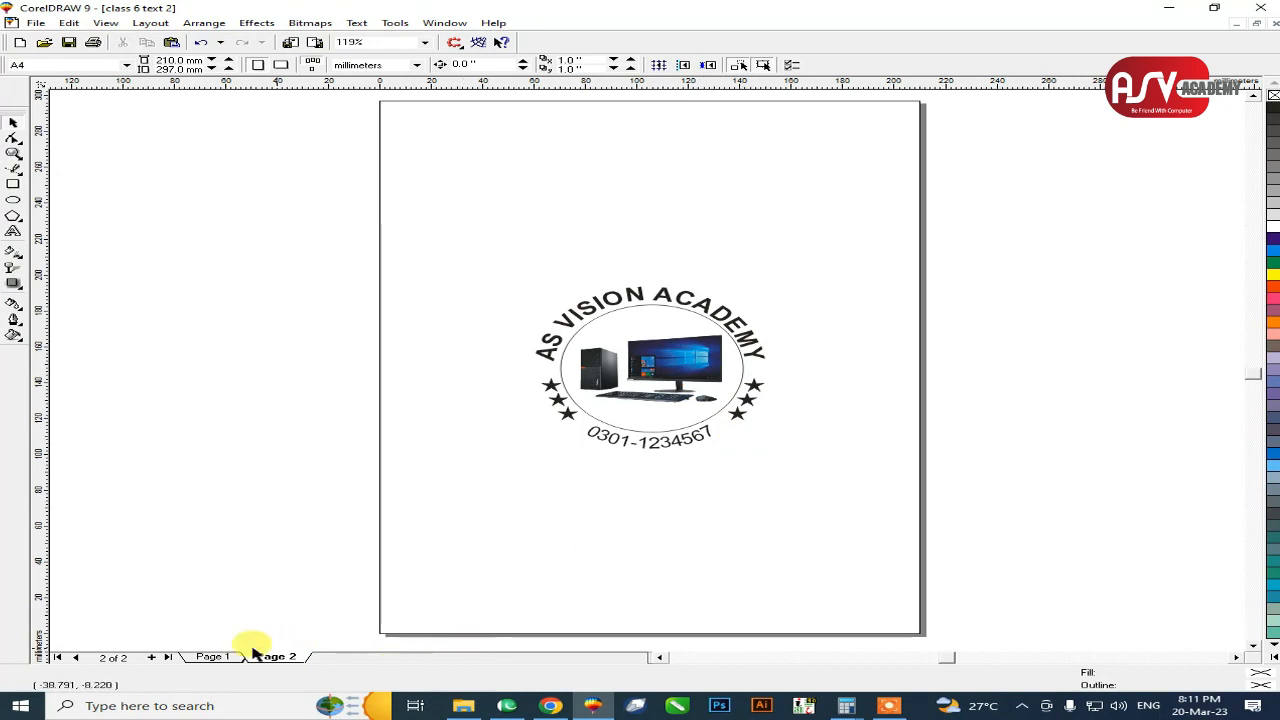
Save the two-page document.
key(ctrl+s)
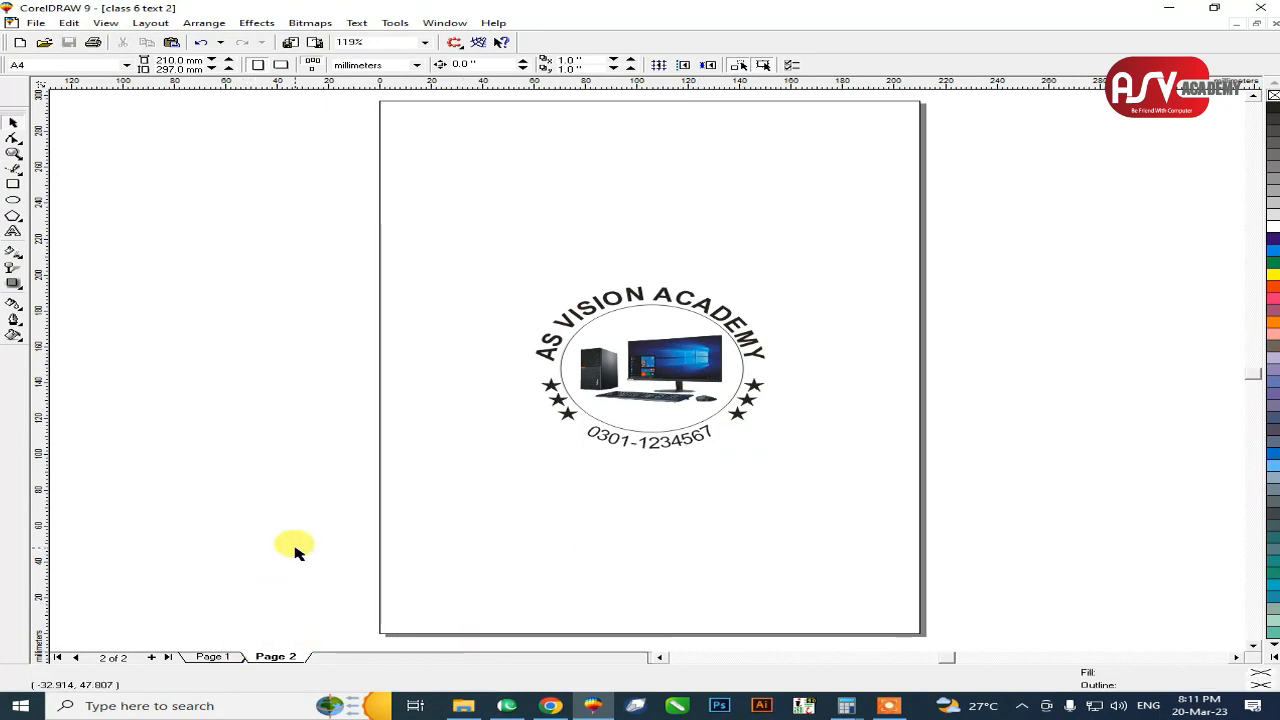